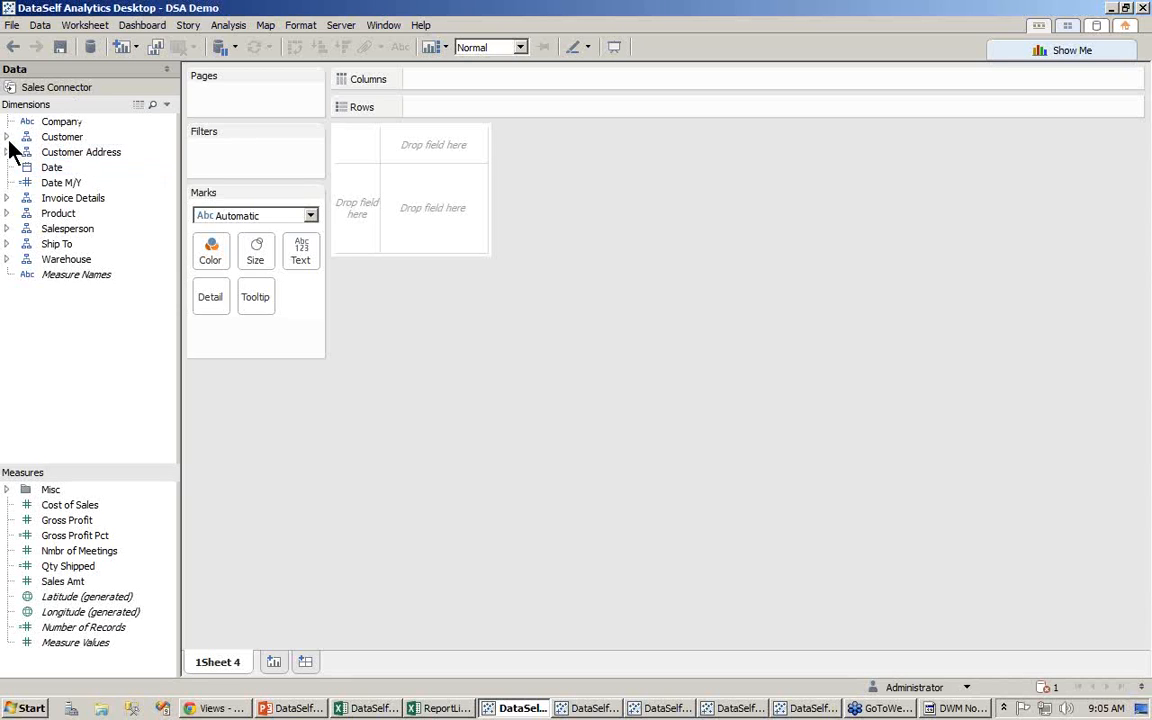
Step: Examine the fields in the Customer dimension group and the description of Acct Mgr ID
{"action": "left_click", "coordinate": [7, 138]}
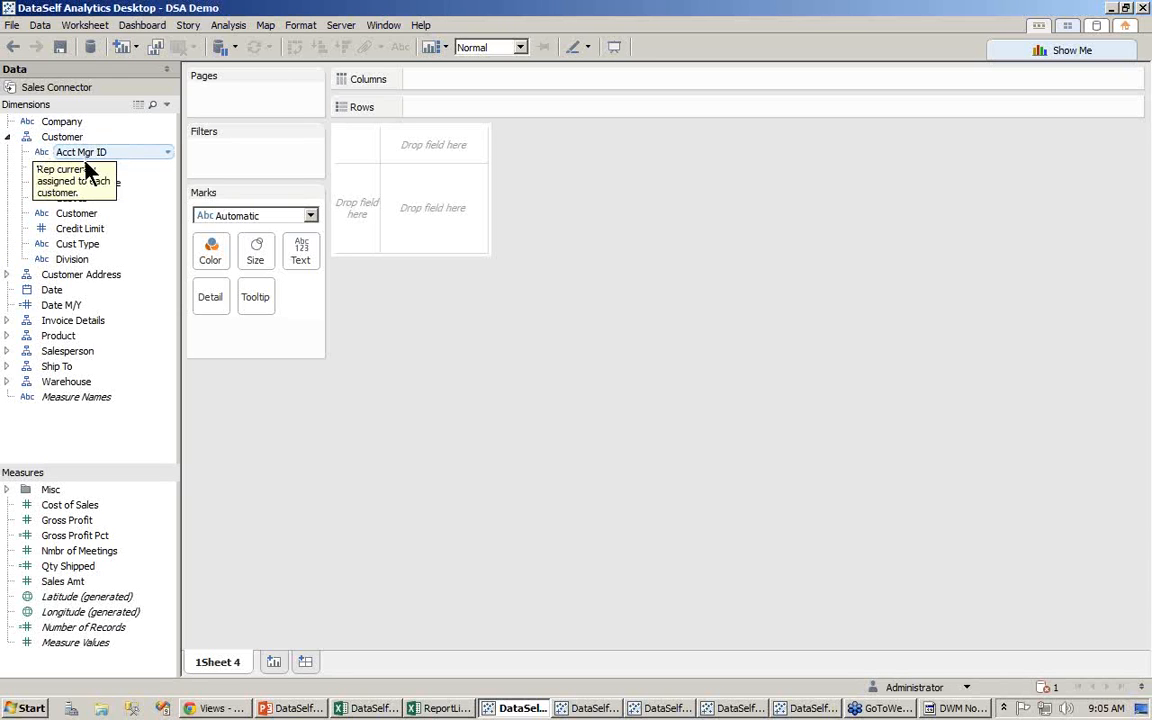
{"action": "left_click", "coordinate": [9, 138]}
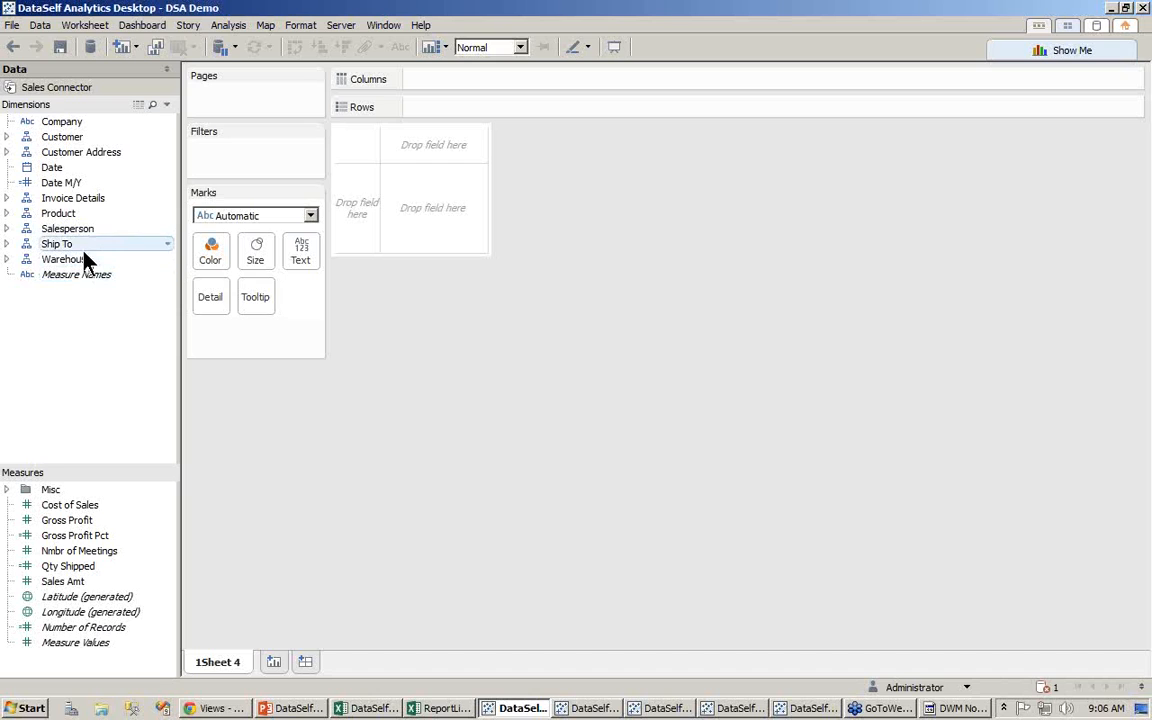
{"action": "mouse_move", "coordinate": [86, 229]}
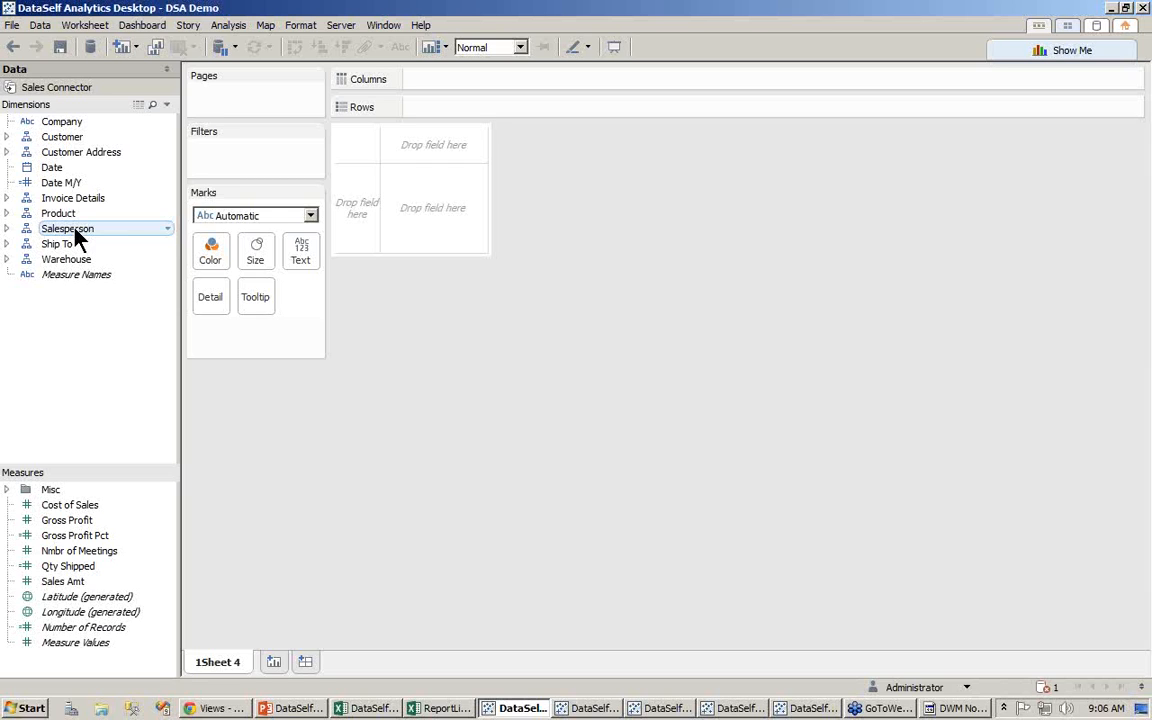
{"action": "left_click", "coordinate": [7, 137]}
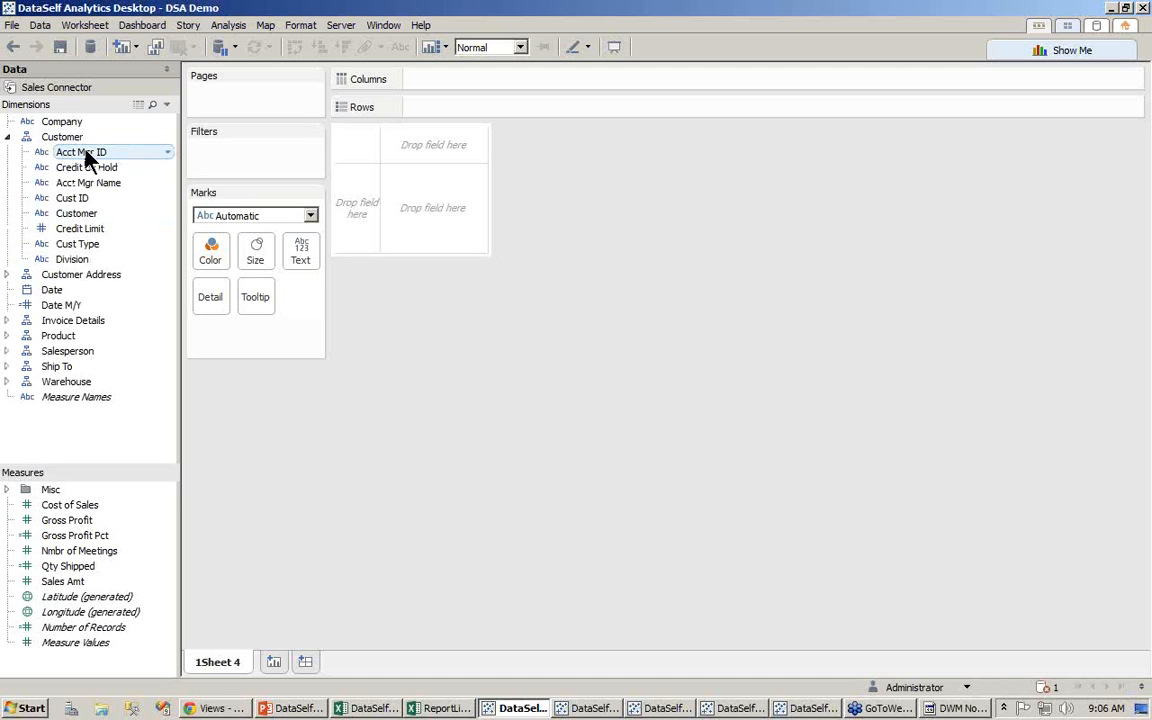
{"action": "mouse_move", "coordinate": [82, 157]}
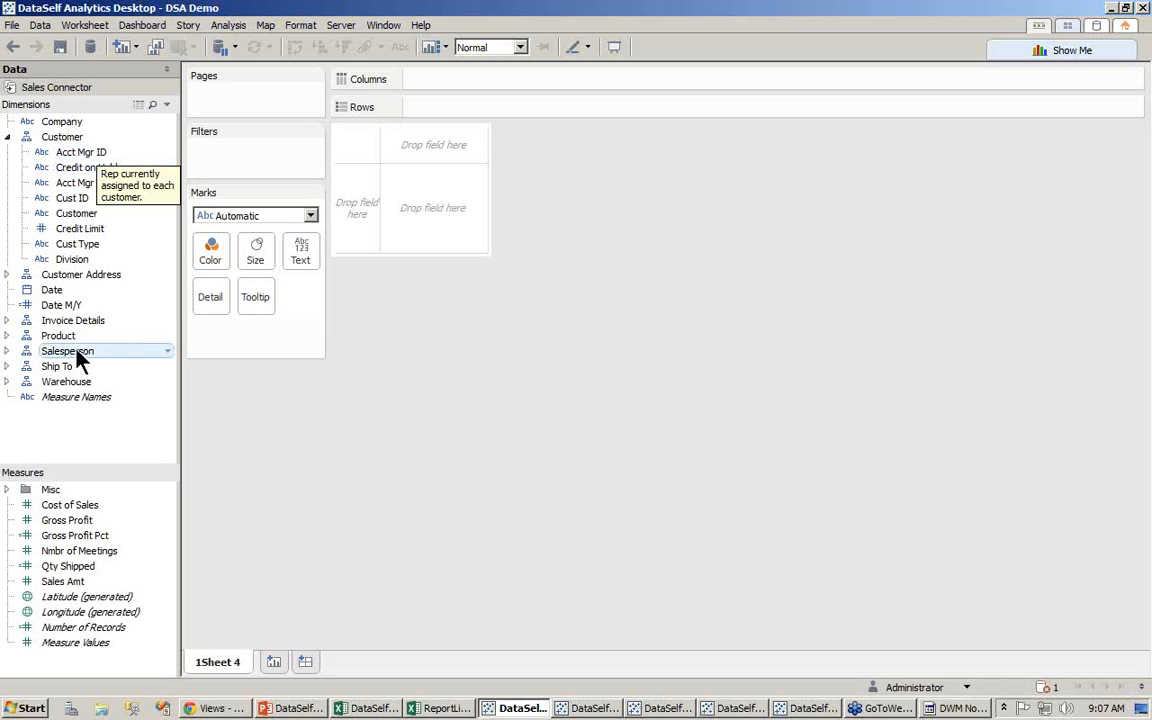
{"action": "left_click", "coordinate": [8, 137]}
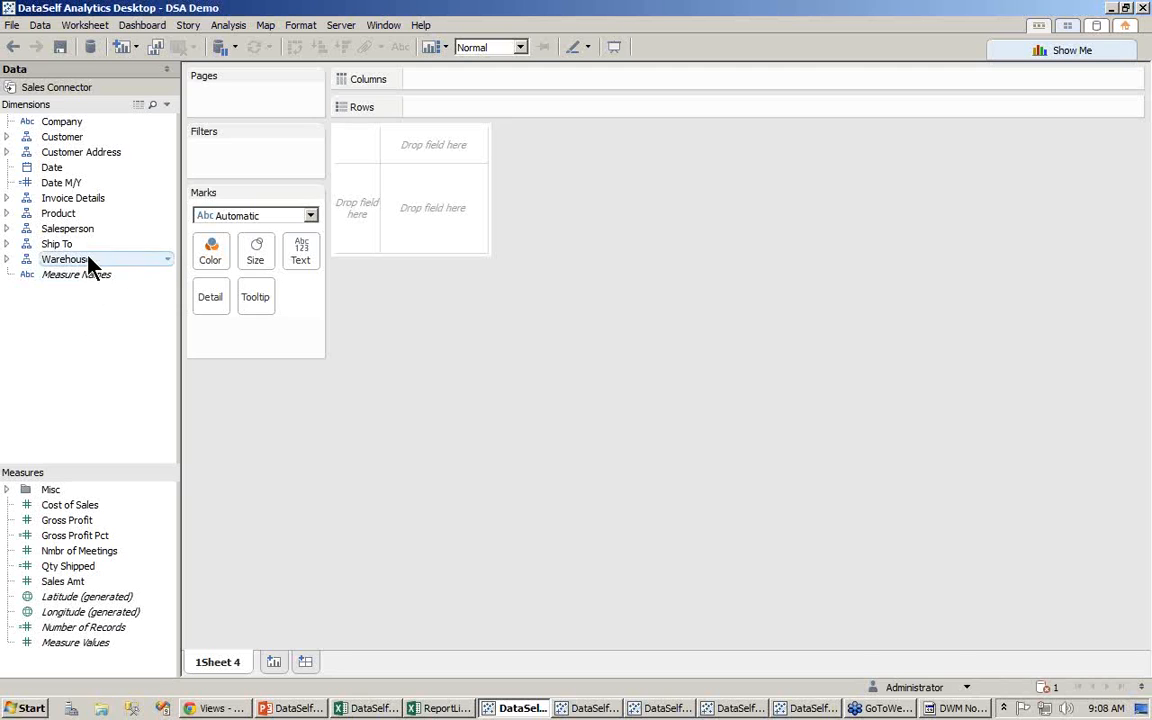
Step: Build a table of Sales Amt with Company as rows and the years of Date as columns
{"action": "left_click_drag", "start_coordinate": [62, 124], "coordinate": [357, 214]}
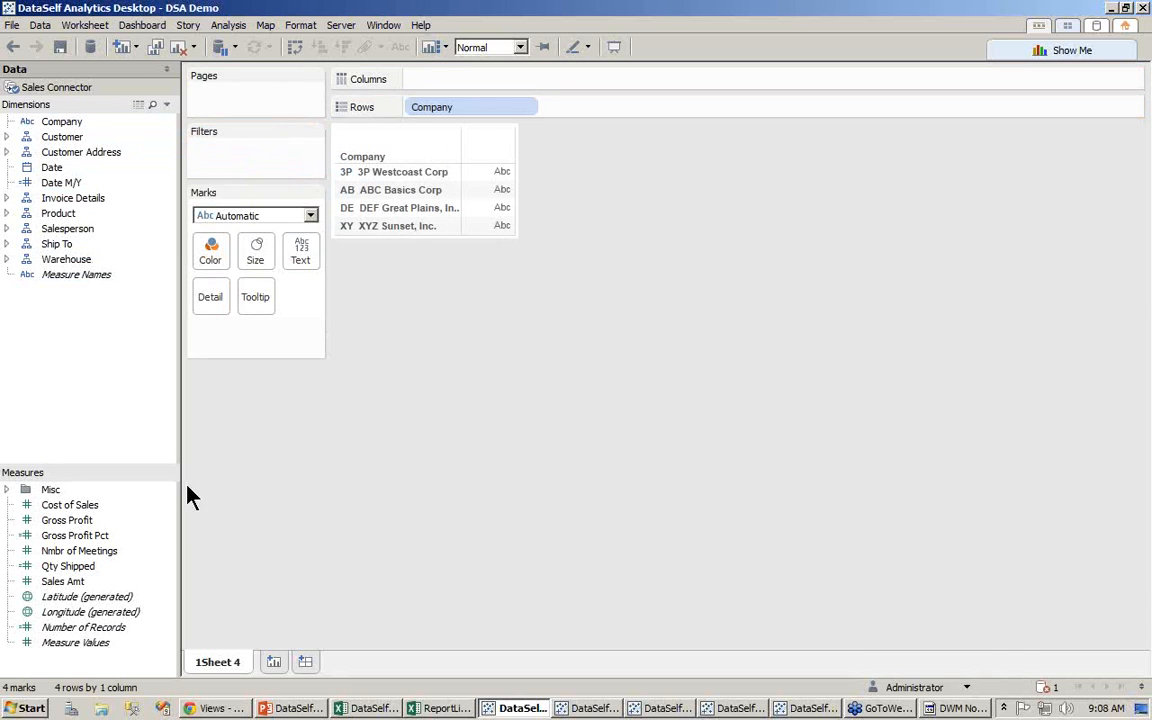
{"action": "left_click_drag", "start_coordinate": [72, 583], "coordinate": [470, 200]}
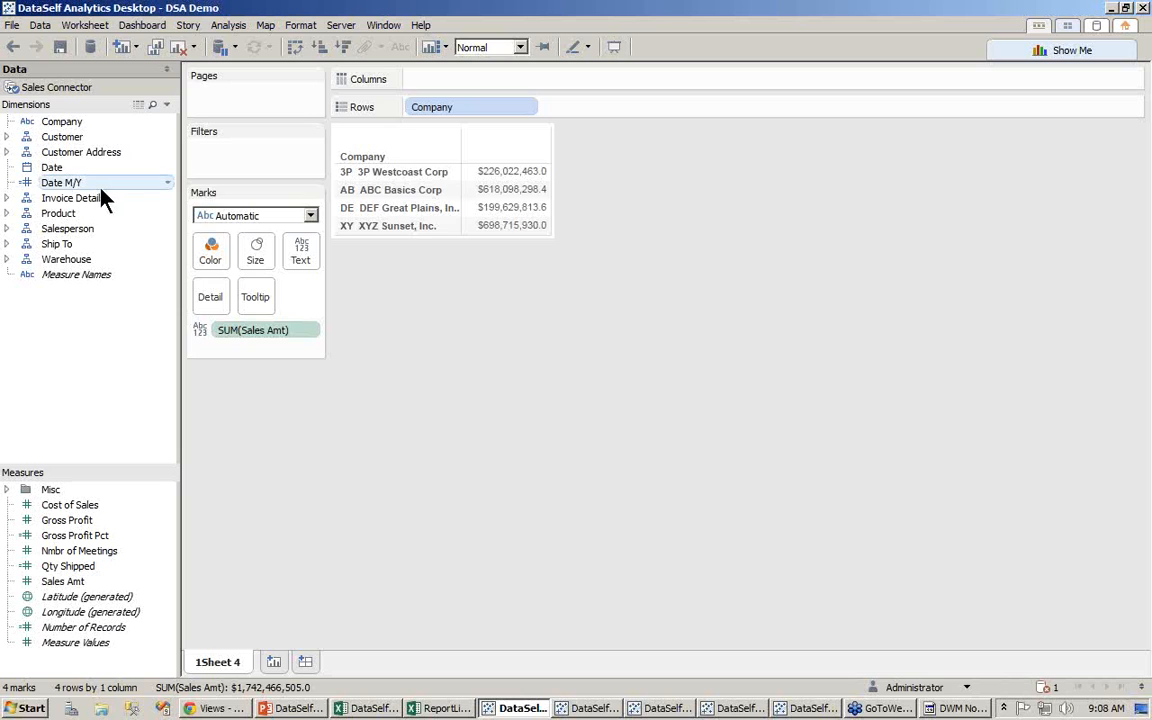
{"action": "left_click_drag", "start_coordinate": [55, 170], "coordinate": [445, 88]}
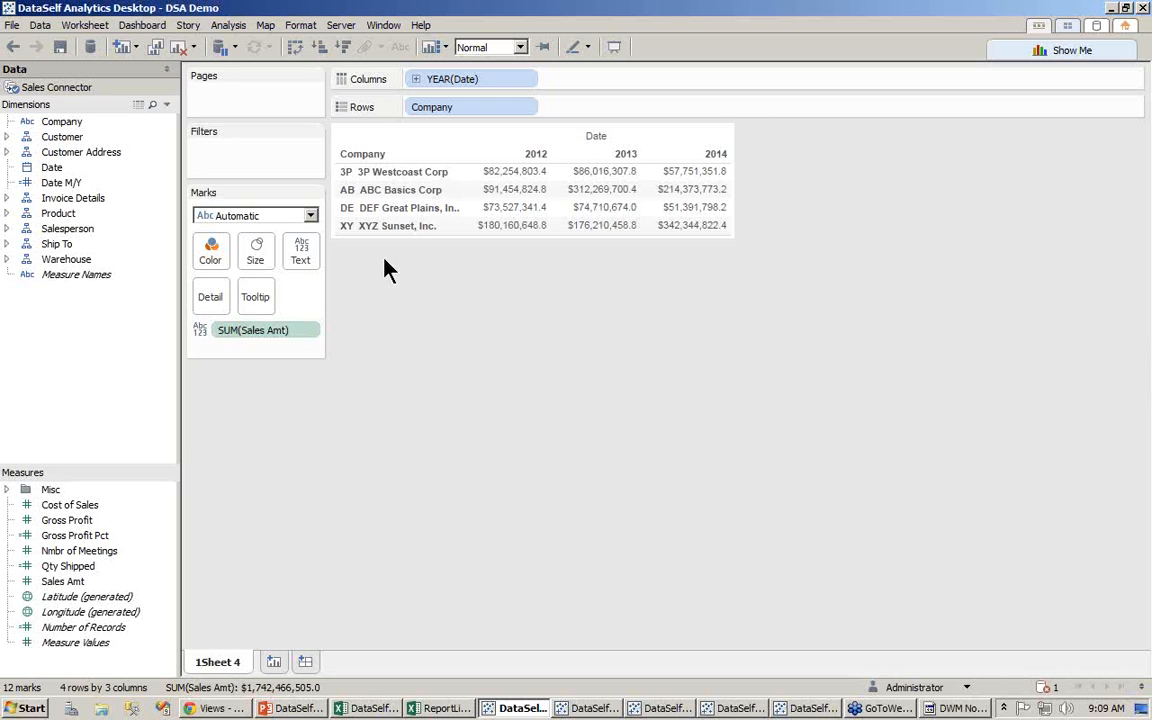
Step: Add Prod Line Desc from the Product group to the rows after Company
{"action": "left_click", "coordinate": [7, 214]}
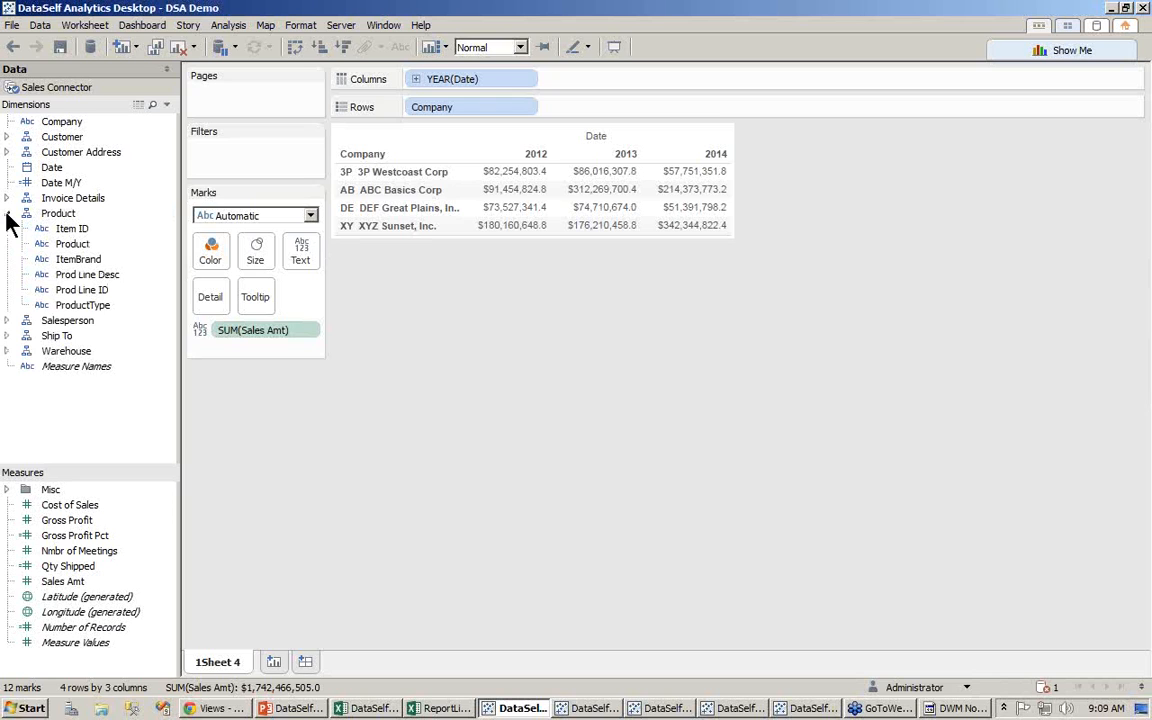
{"action": "left_click", "coordinate": [64, 279]}
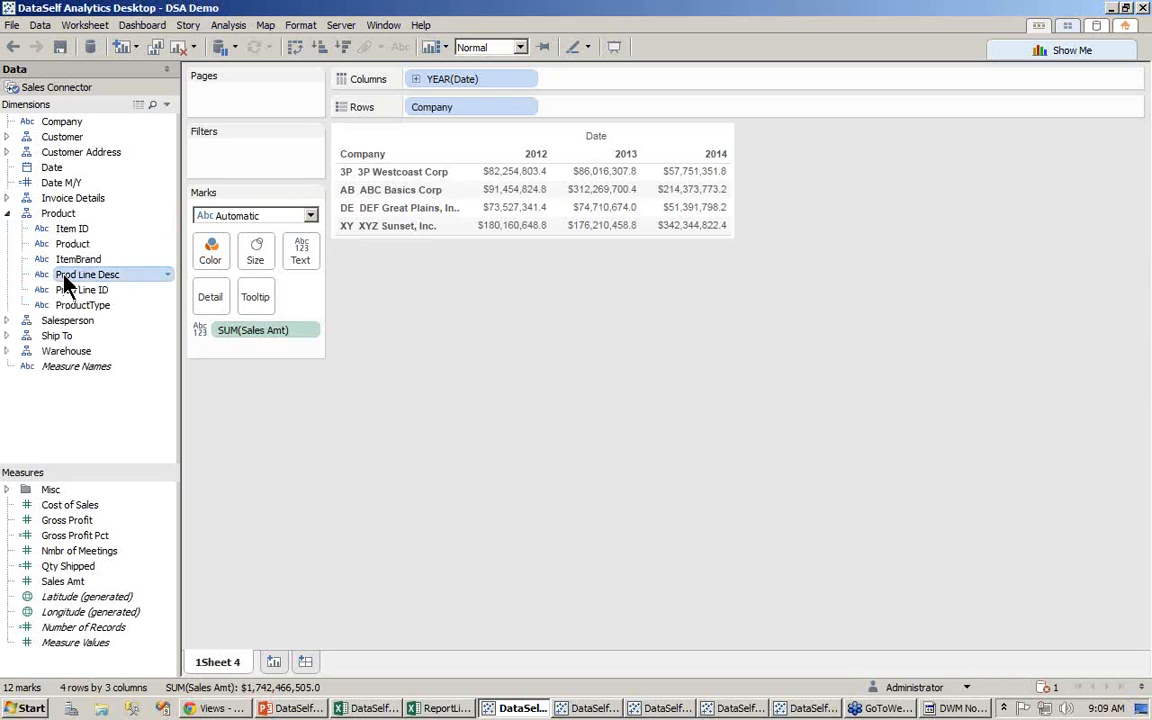
{"action": "mouse_move", "coordinate": [64, 279]}
{"action": "left_mouse_down"}
{"action": "mouse_move", "coordinate": [175, 285]}
{"action": "mouse_move", "coordinate": [488, 221]}
{"action": "mouse_move", "coordinate": [597, 124]}
{"action": "left_mouse_up"}
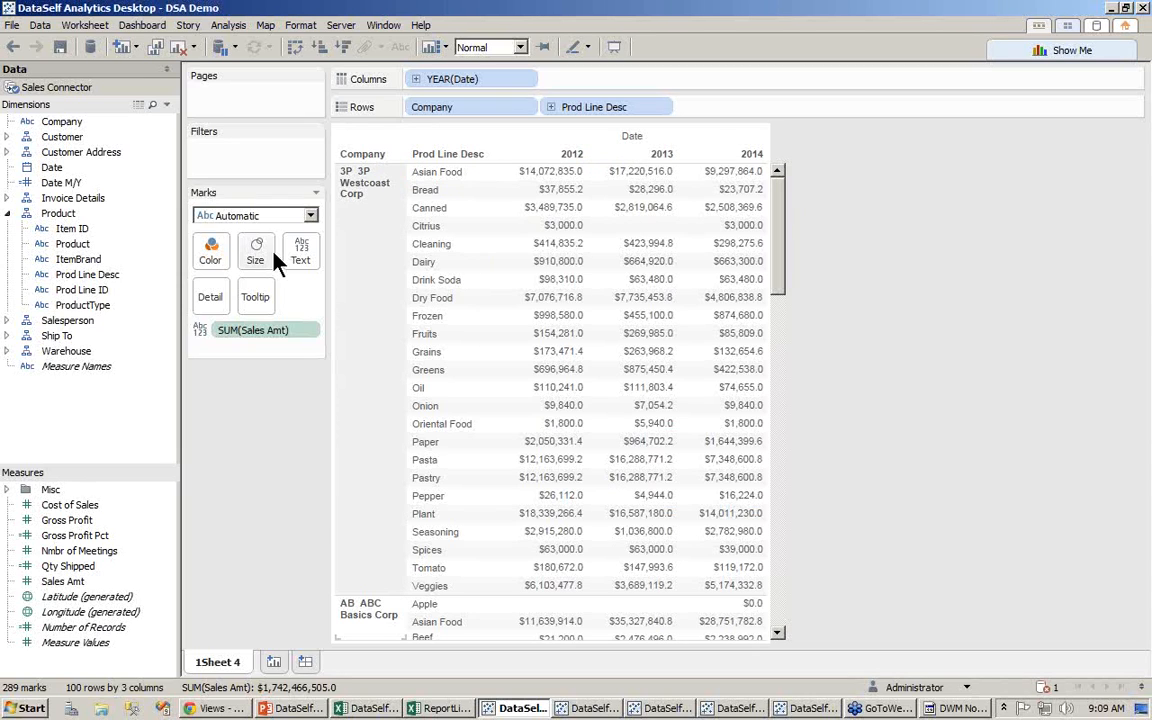
{"action": "left_click", "coordinate": [9, 213]}
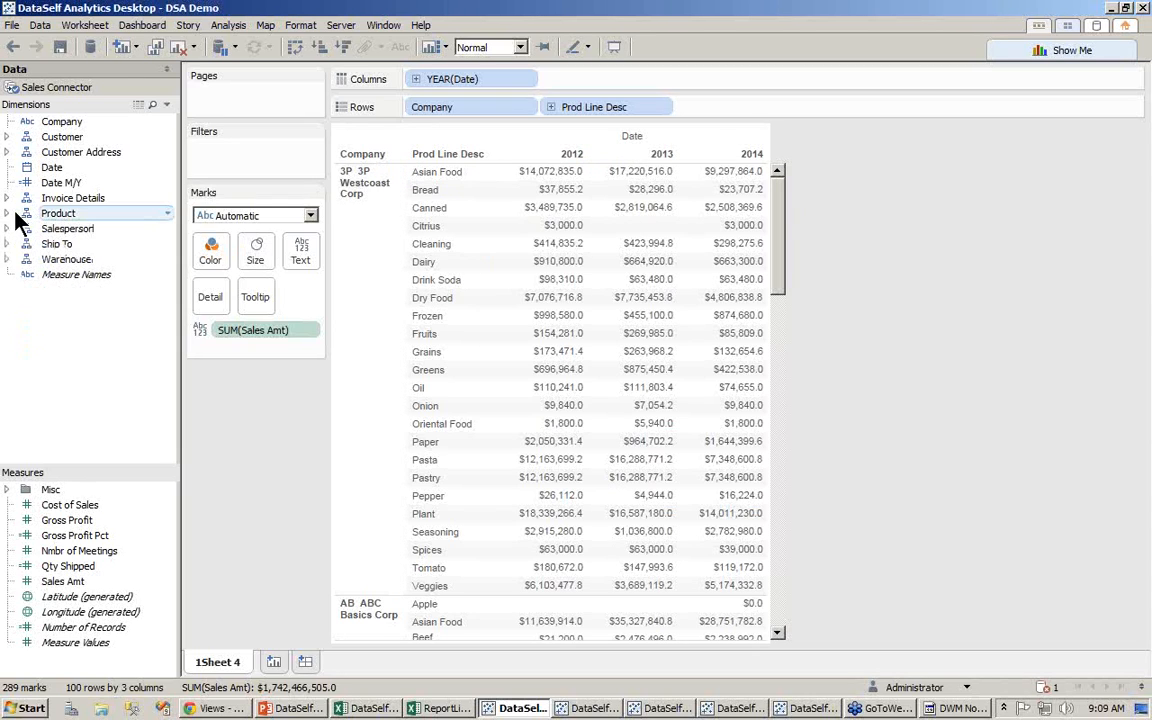
Step: Add all members of the Customer field to the rows and order Customer ahead of Prod Line Desc
{"action": "left_click", "coordinate": [8, 136]}
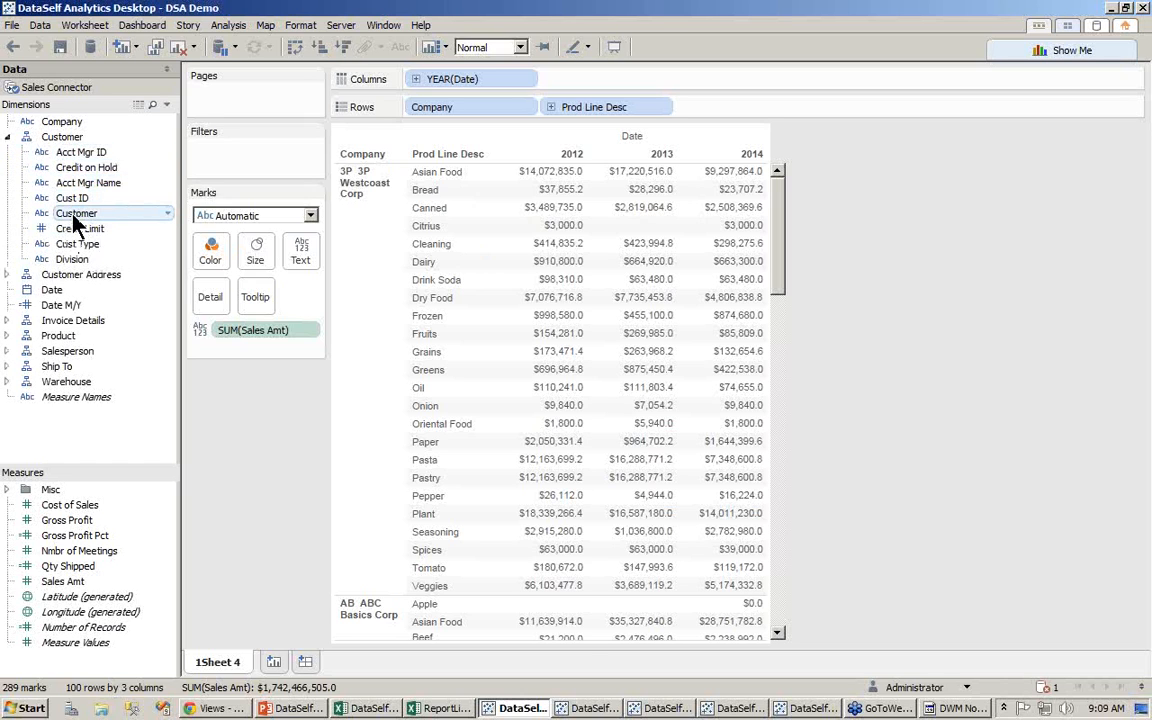
{"action": "left_click_drag", "start_coordinate": [74, 215], "coordinate": [746, 110]}
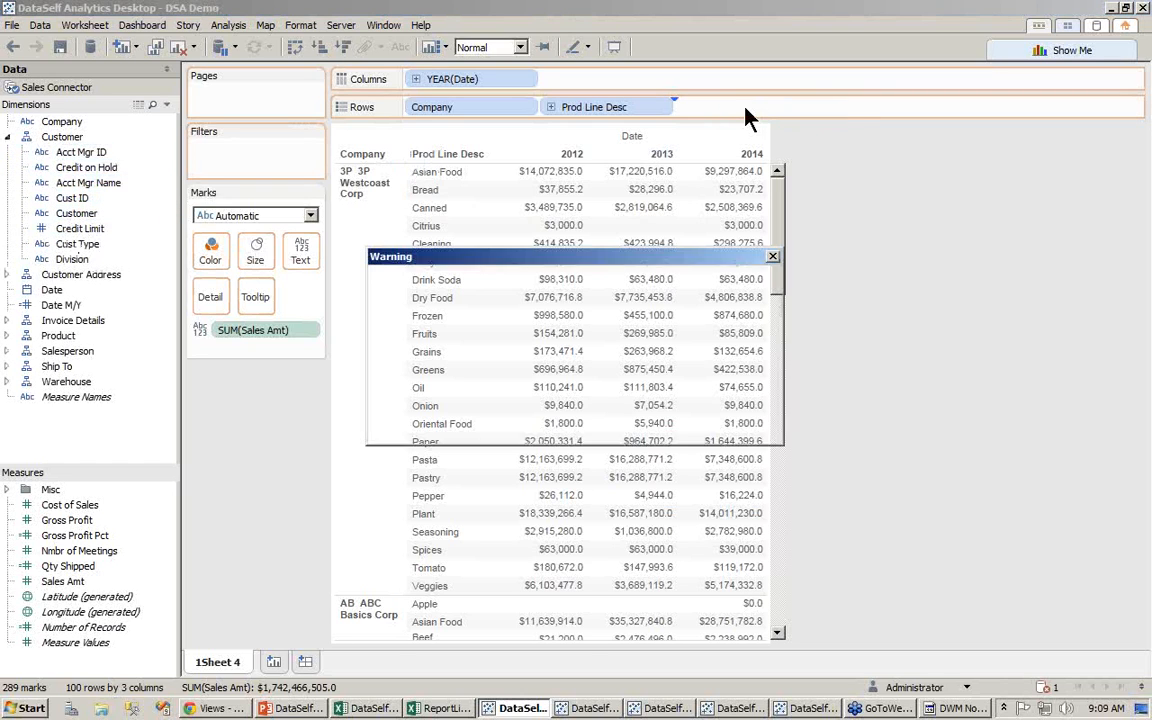
{"action": "left_click", "coordinate": [574, 339]}
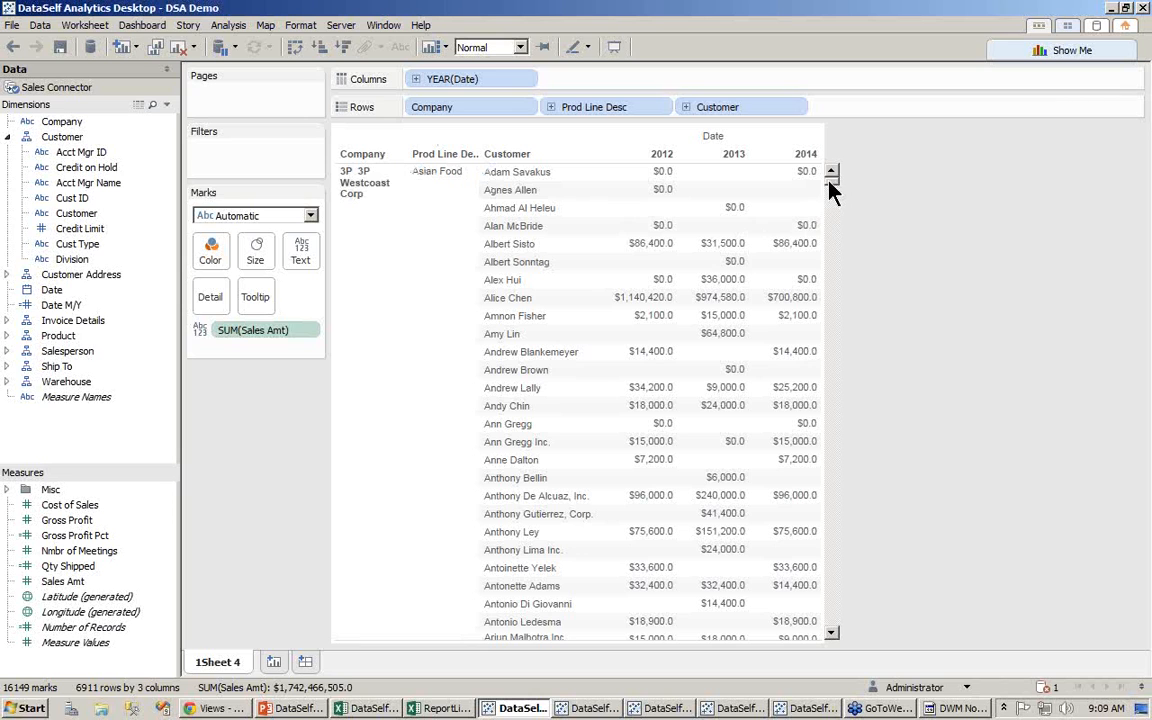
{"action": "mouse_move", "coordinate": [828, 193]}
{"action": "left_mouse_down"}
{"action": "mouse_move", "coordinate": [831, 212]}
{"action": "mouse_move", "coordinate": [829, 174]}
{"action": "left_mouse_up"}
{"action": "left_click_drag", "start_coordinate": [600, 103], "coordinate": [812, 114]}
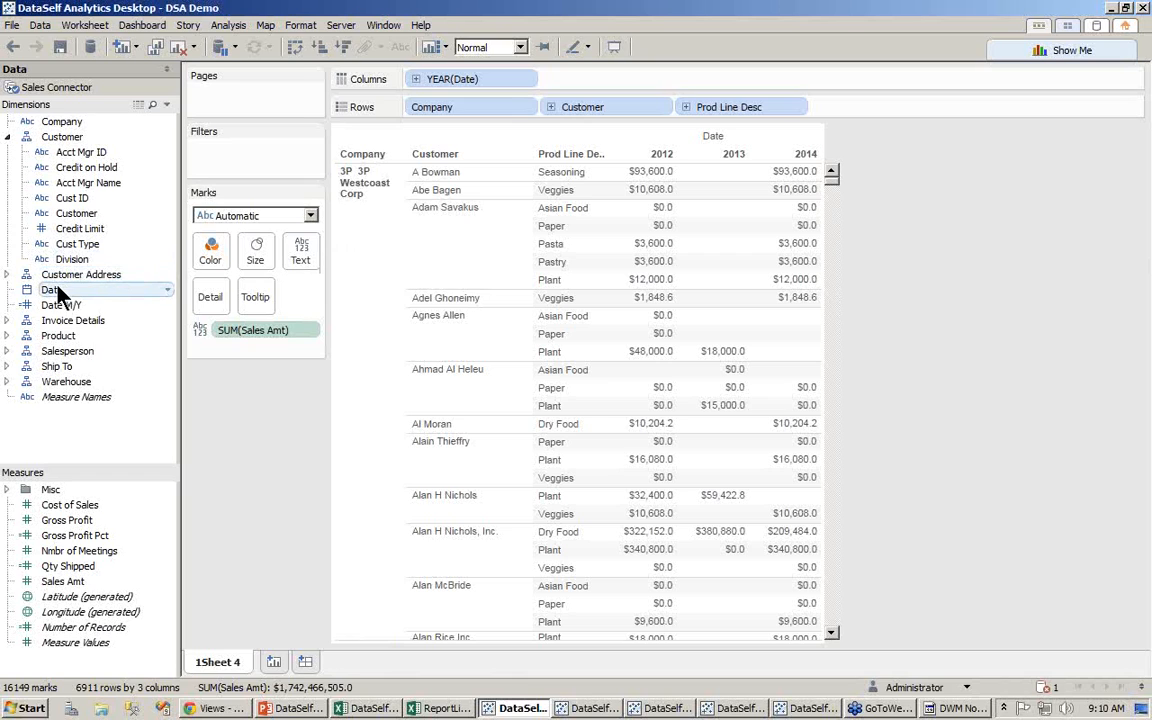
Step: Filter Date as a relative date limited to this year and show its quick filter beside the table
{"action": "left_click_drag", "start_coordinate": [53, 293], "coordinate": [238, 167]}
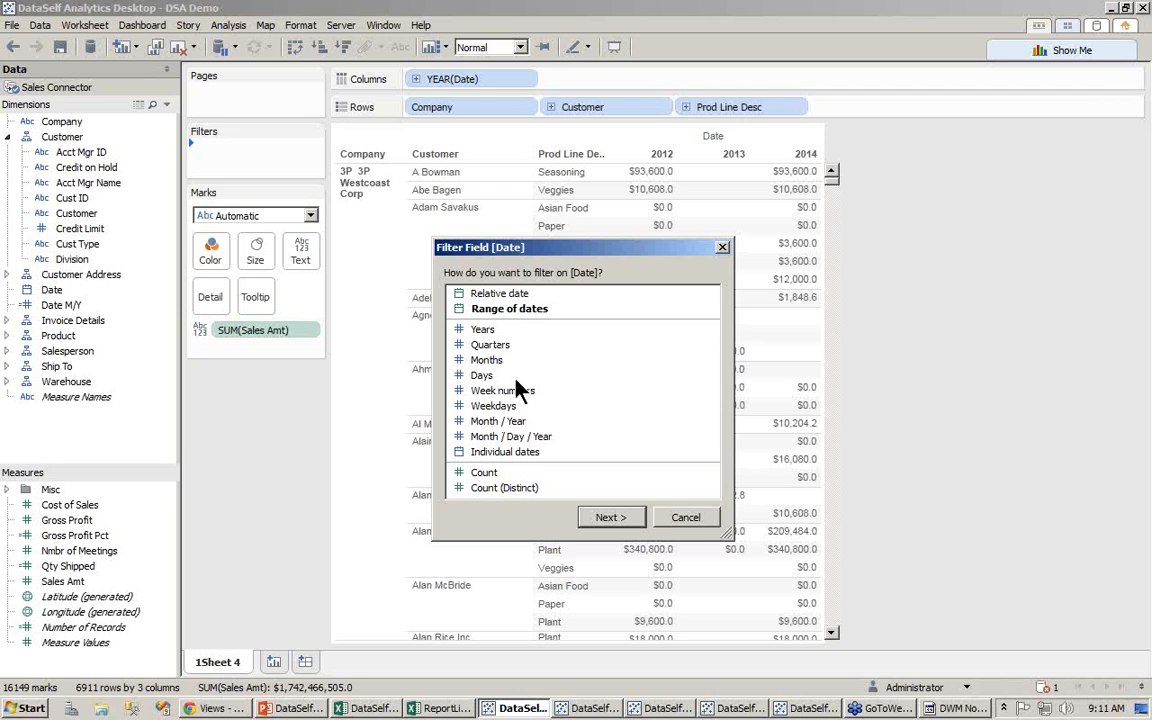
{"action": "left_click", "coordinate": [517, 297]}
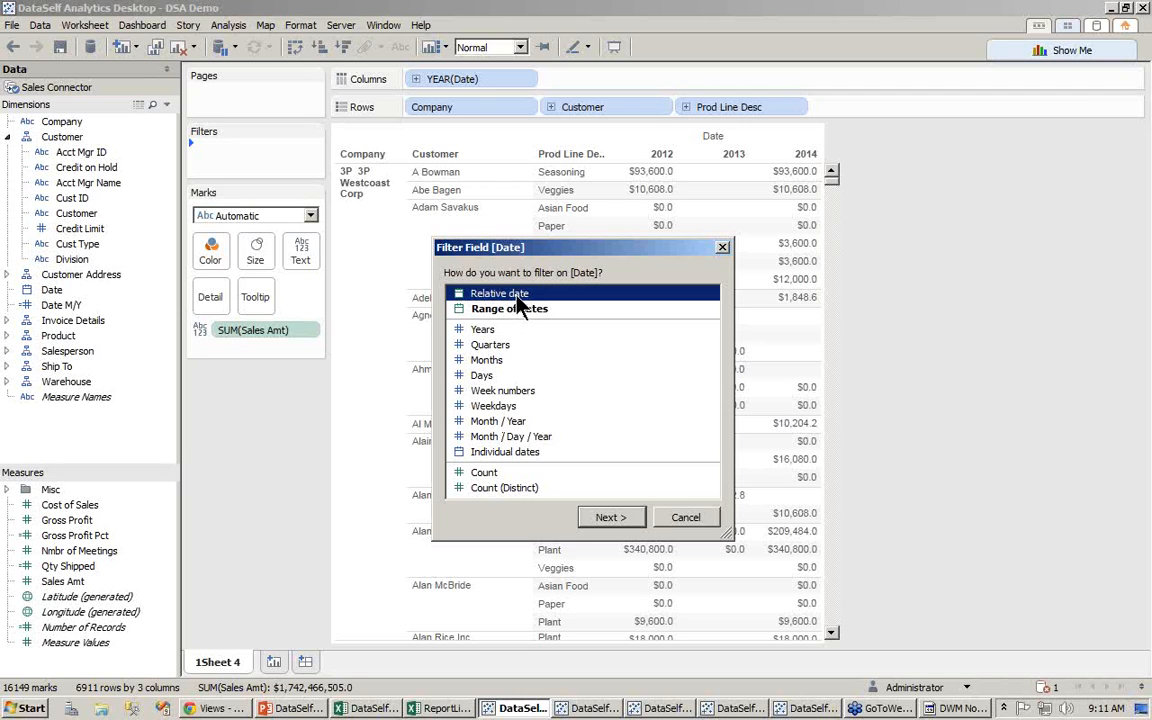
{"action": "left_click", "coordinate": [612, 519]}
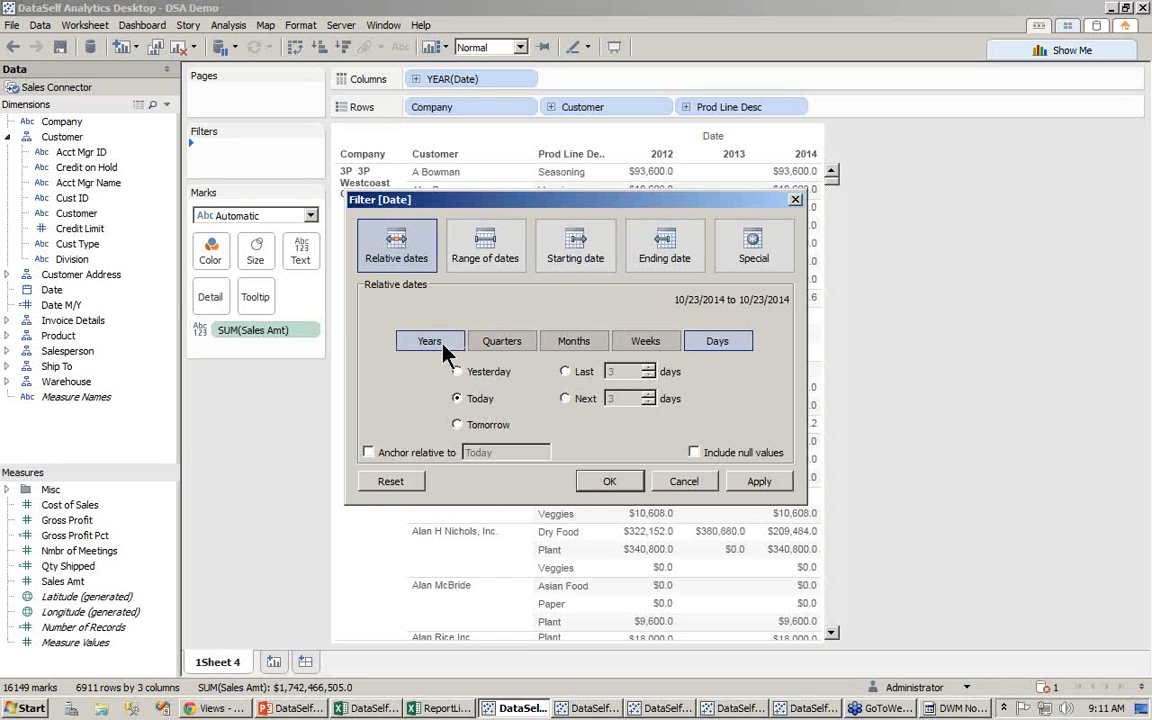
{"action": "left_click", "coordinate": [405, 338]}
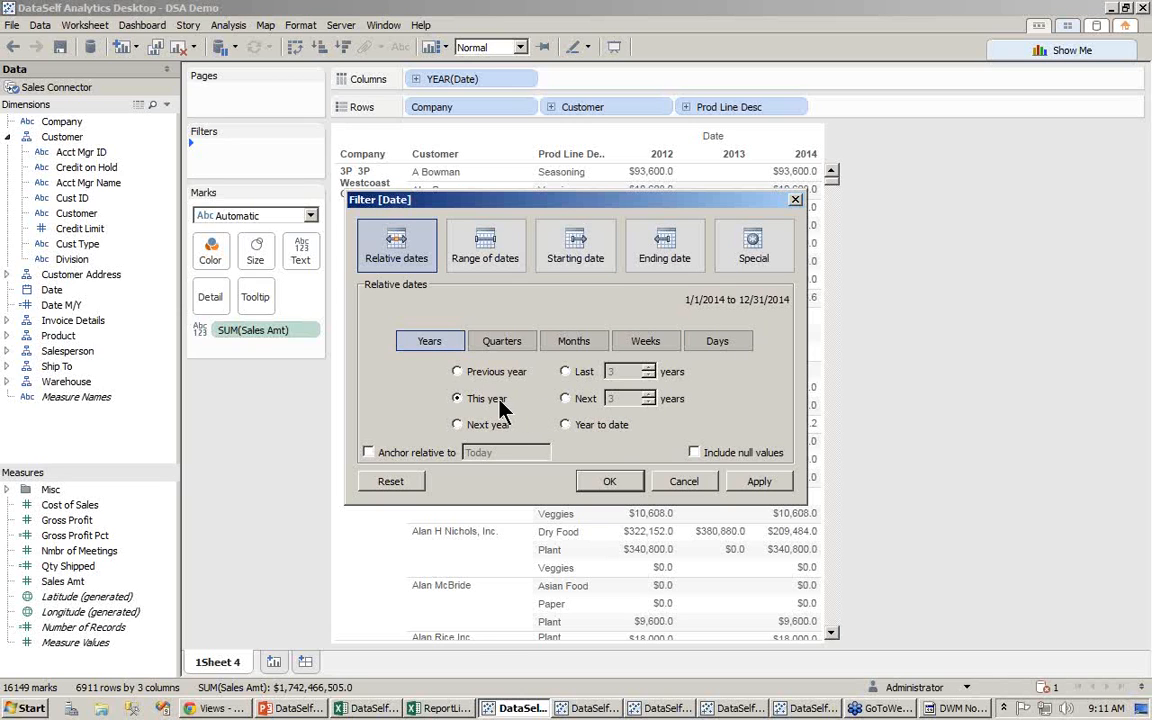
{"action": "left_click_drag", "start_coordinate": [489, 200], "coordinate": [517, 285]}
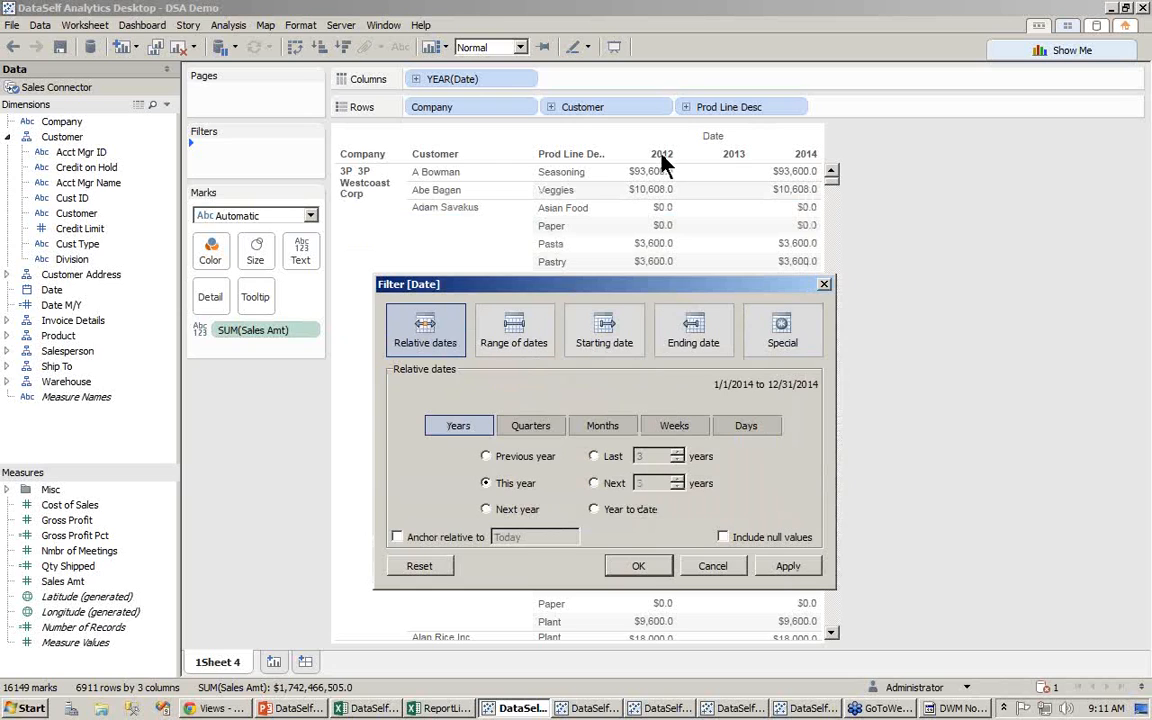
{"action": "left_click", "coordinate": [786, 567]}
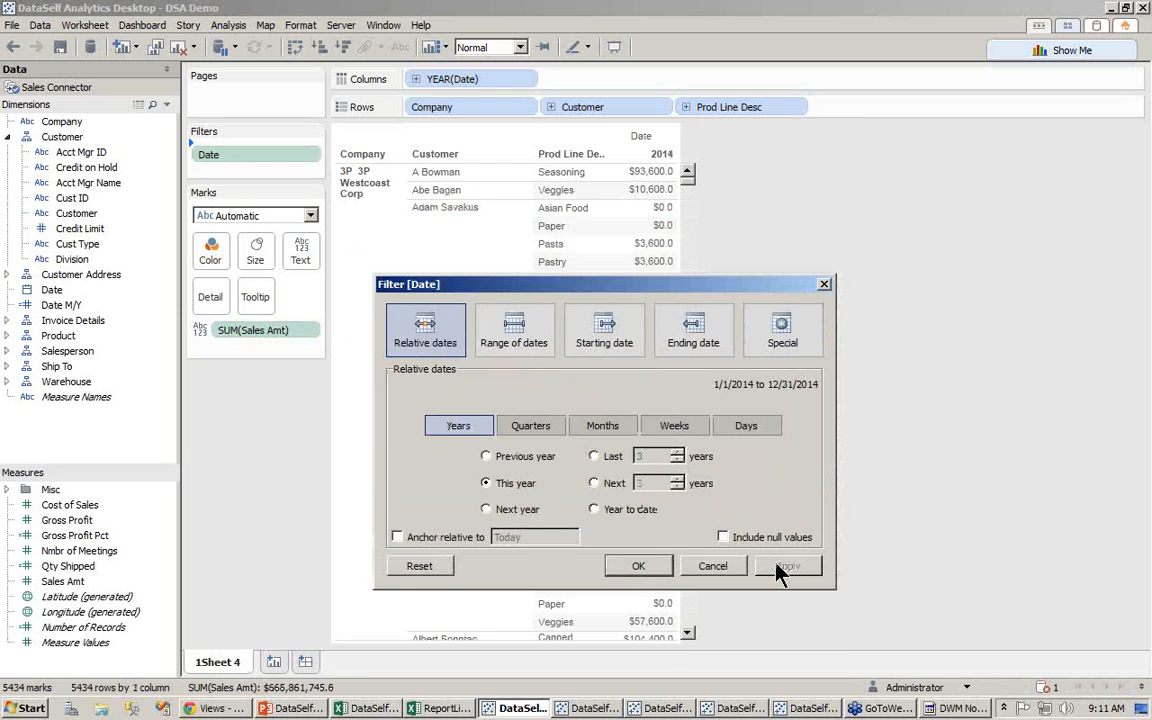
{"action": "left_click", "coordinate": [640, 566]}
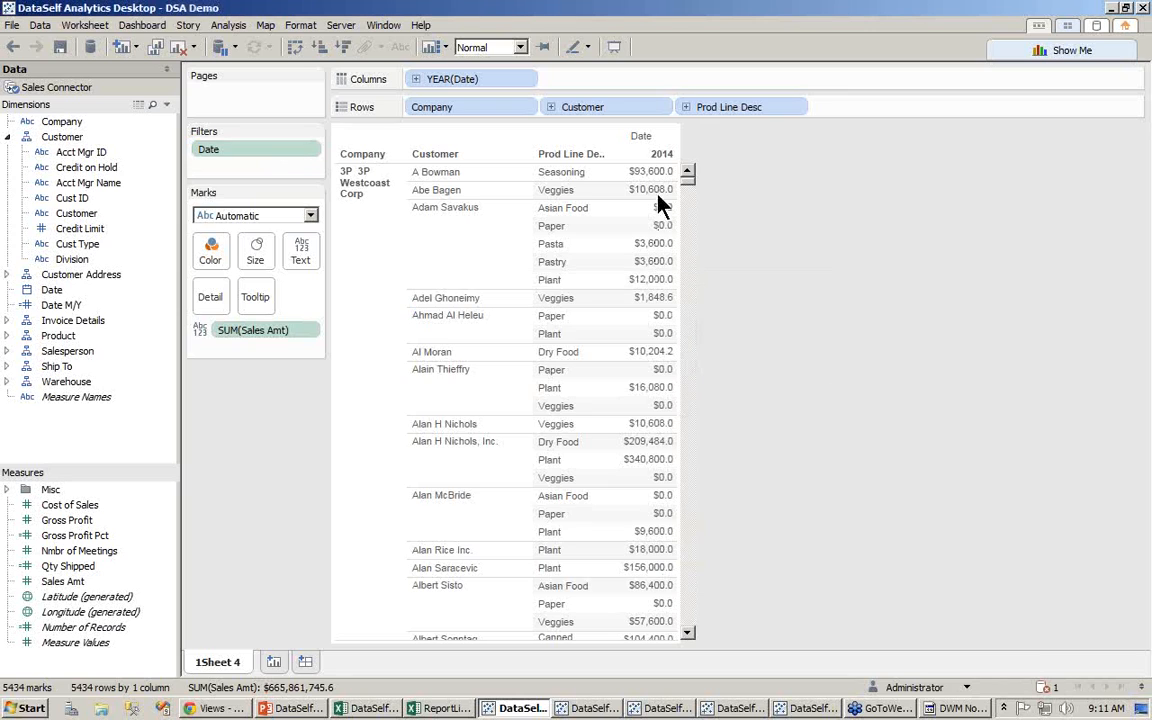
{"action": "left_click", "coordinate": [312, 152]}
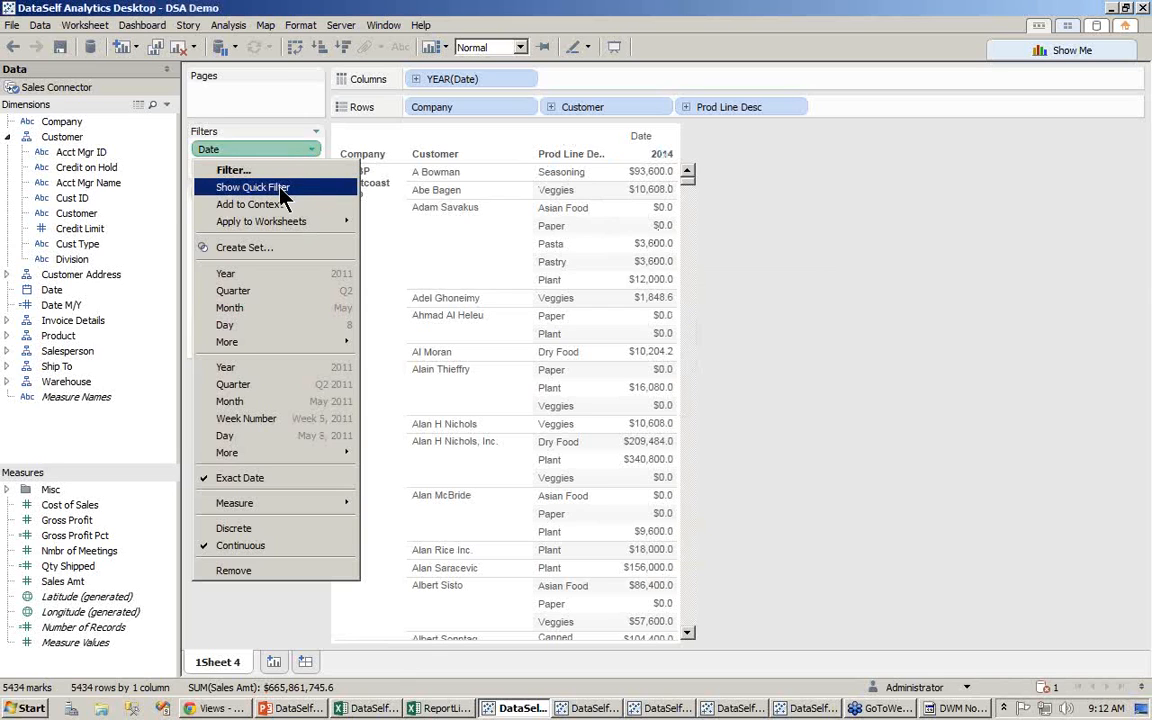
{"action": "left_click", "coordinate": [284, 188]}
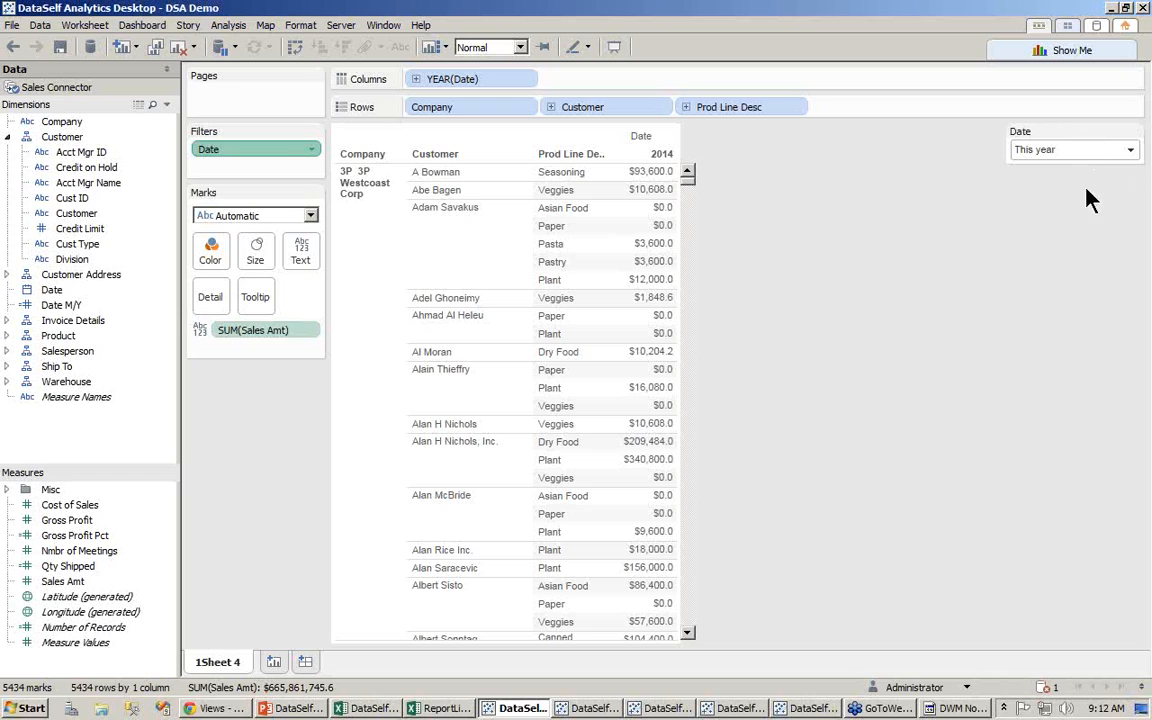
Step: Try the Date quick filter with the previous year and the last 2 years, and return it to this year
{"action": "left_click", "coordinate": [1131, 151]}
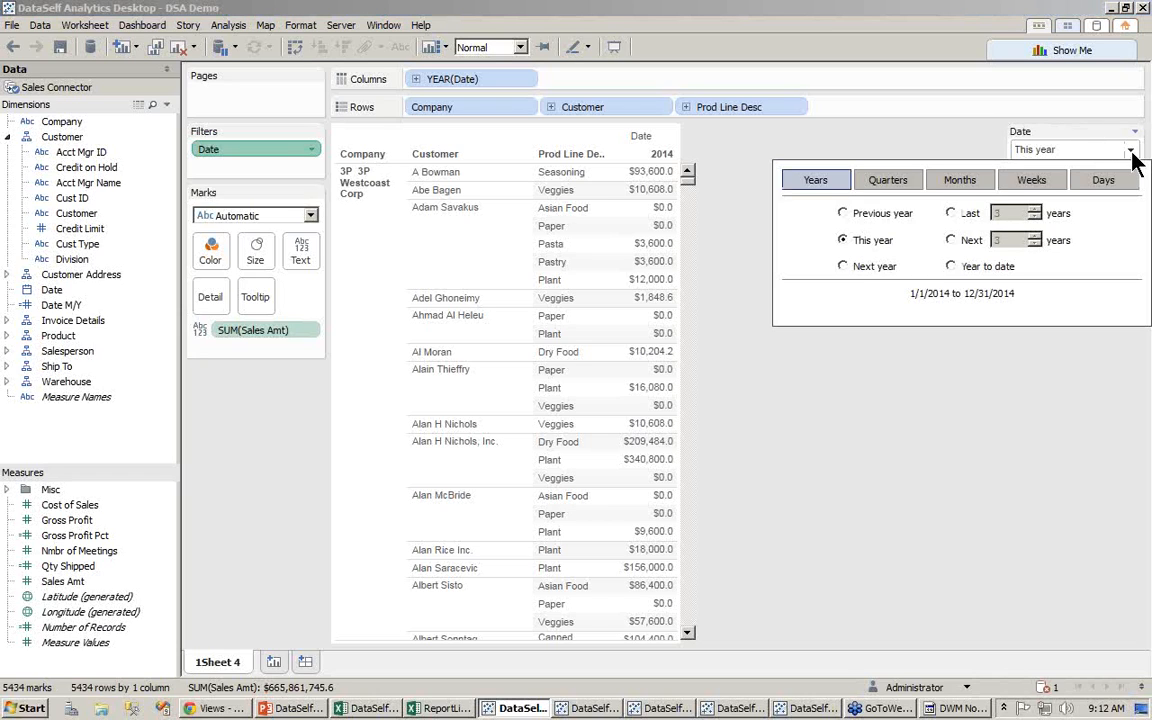
{"action": "left_click", "coordinate": [858, 220]}
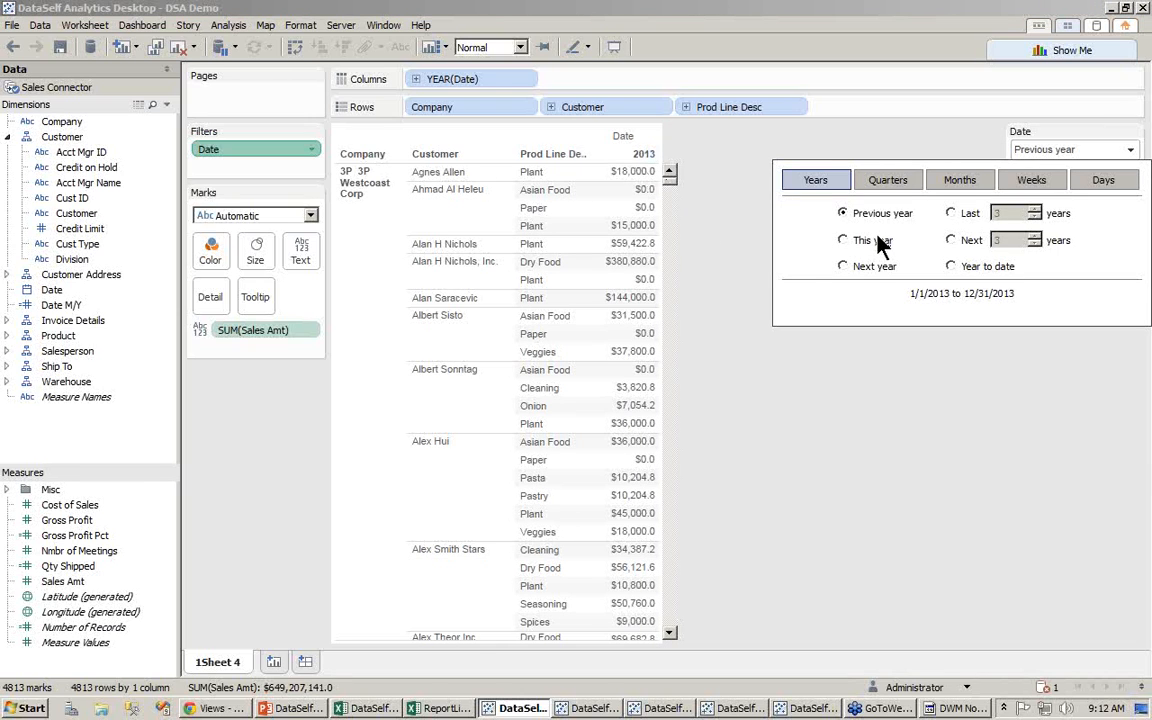
{"action": "left_click", "coordinate": [951, 216]}
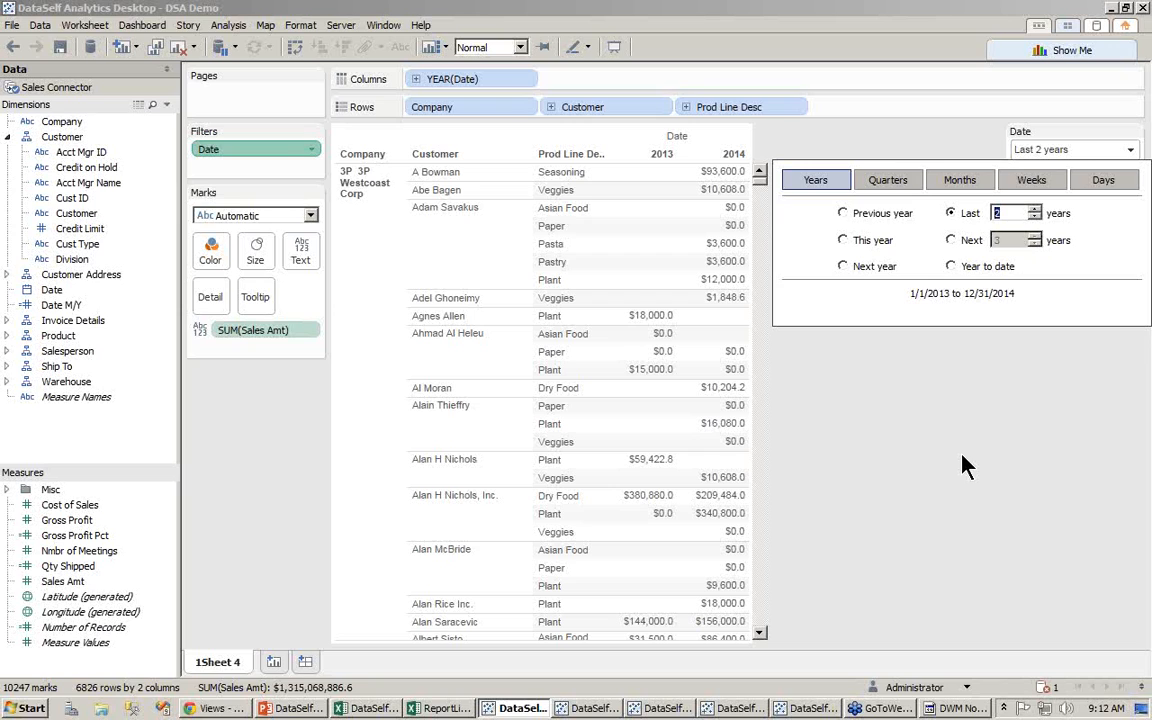
{"action": "left_click", "coordinate": [843, 240]}
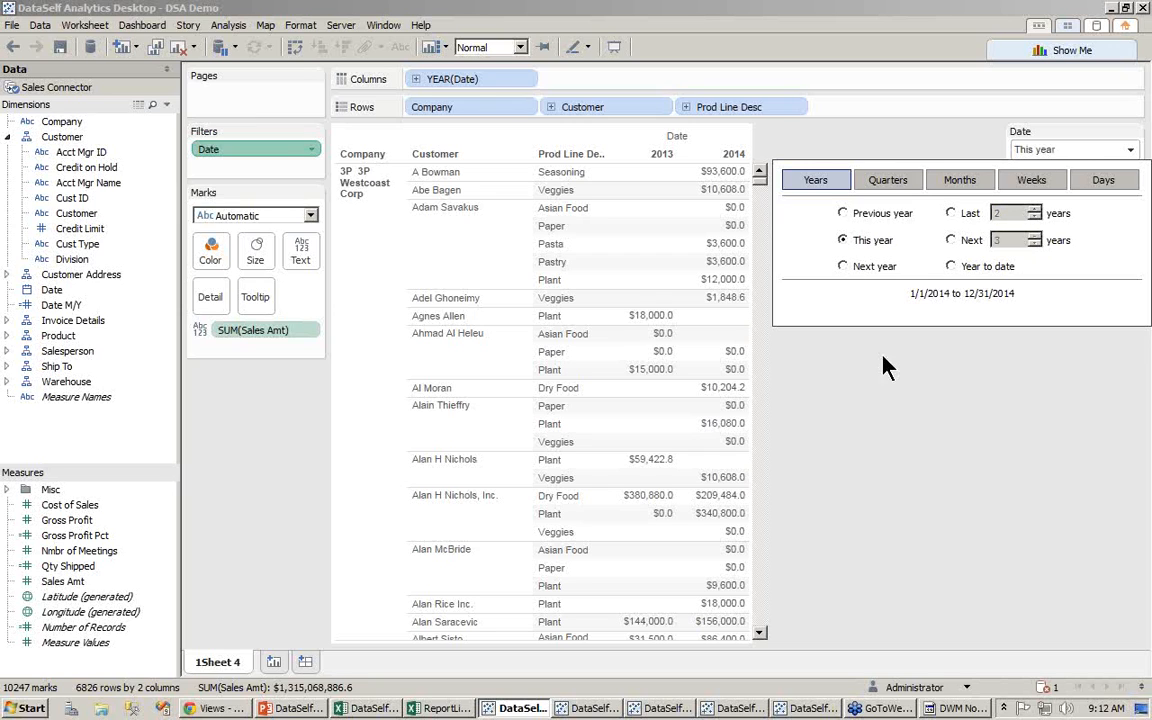
{"action": "left_click", "coordinate": [893, 400]}
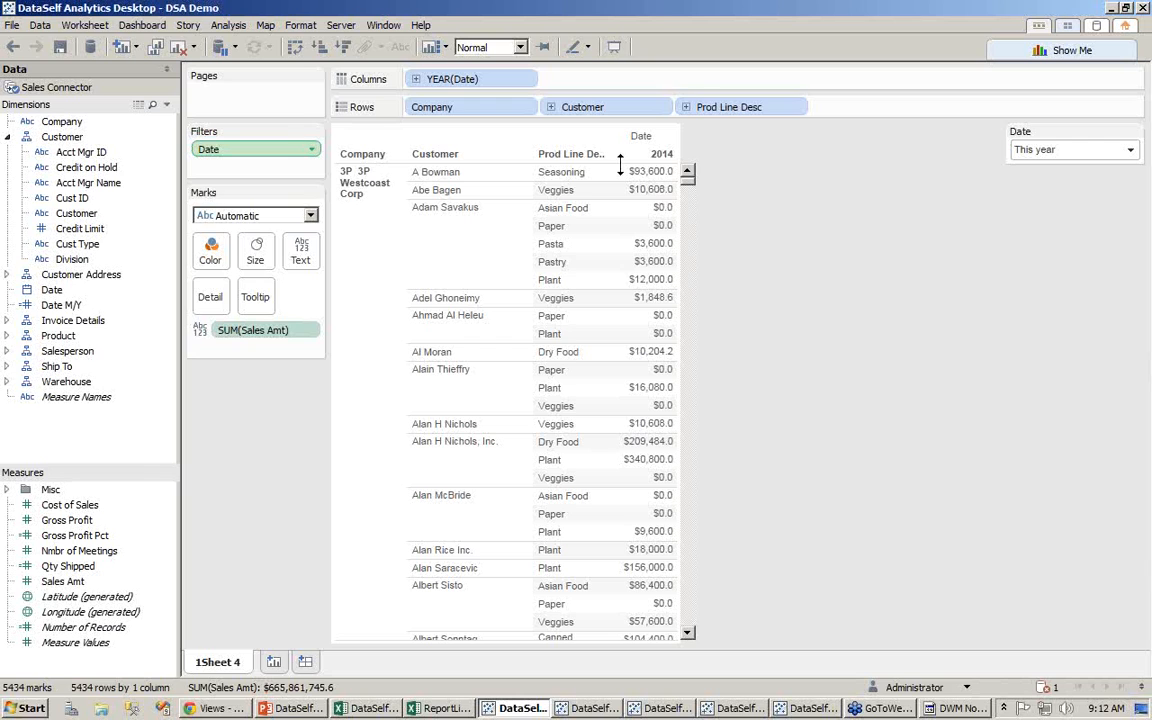
Step: Drill the date columns down to quarters and months, and remove the quarter level
{"action": "left_click", "coordinate": [416, 80]}
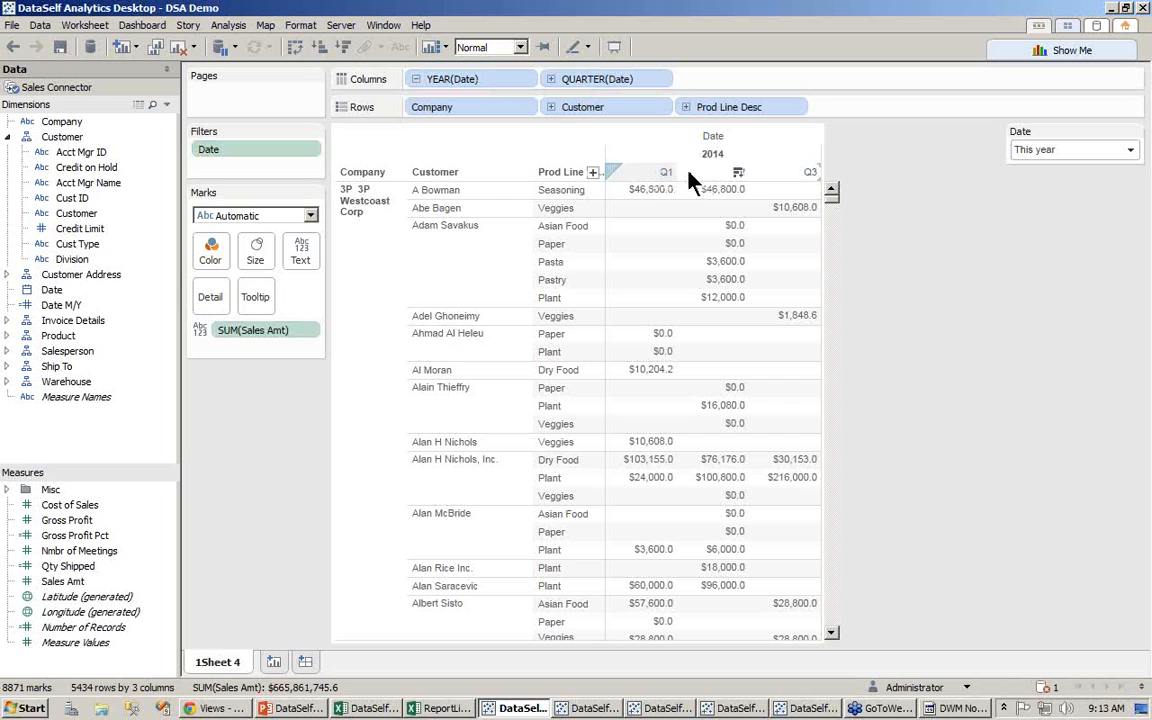
{"action": "left_click", "coordinate": [551, 79]}
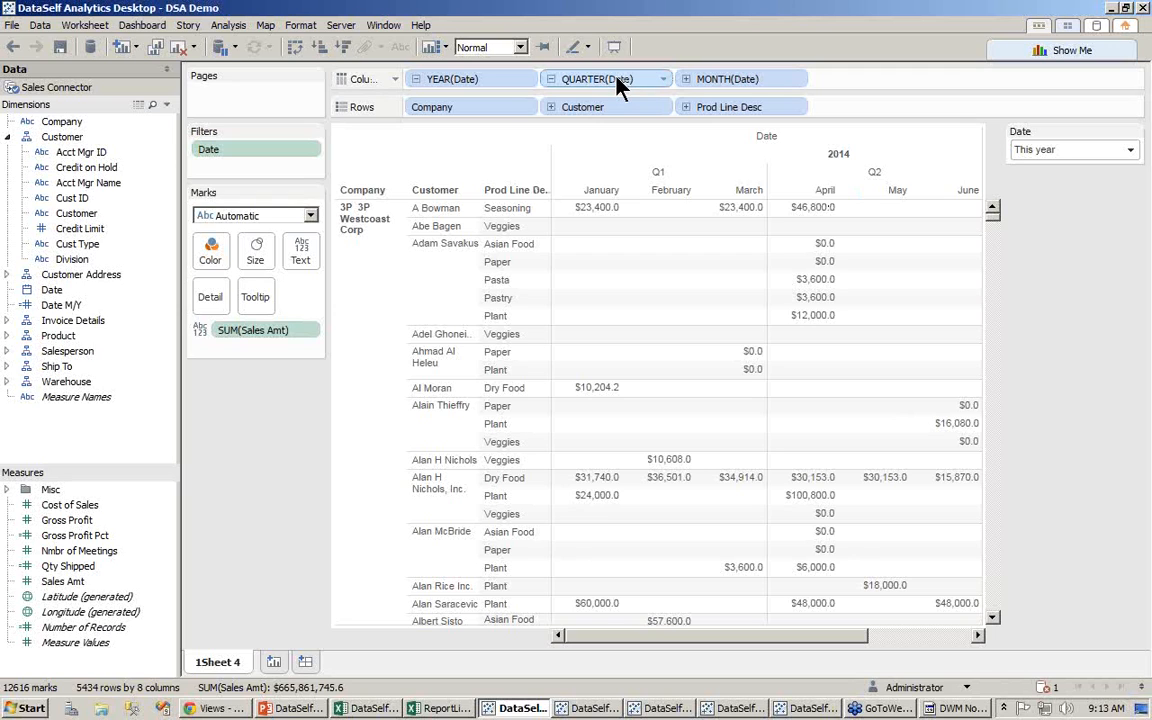
{"action": "left_click_drag", "start_coordinate": [620, 88], "coordinate": [609, 44]}
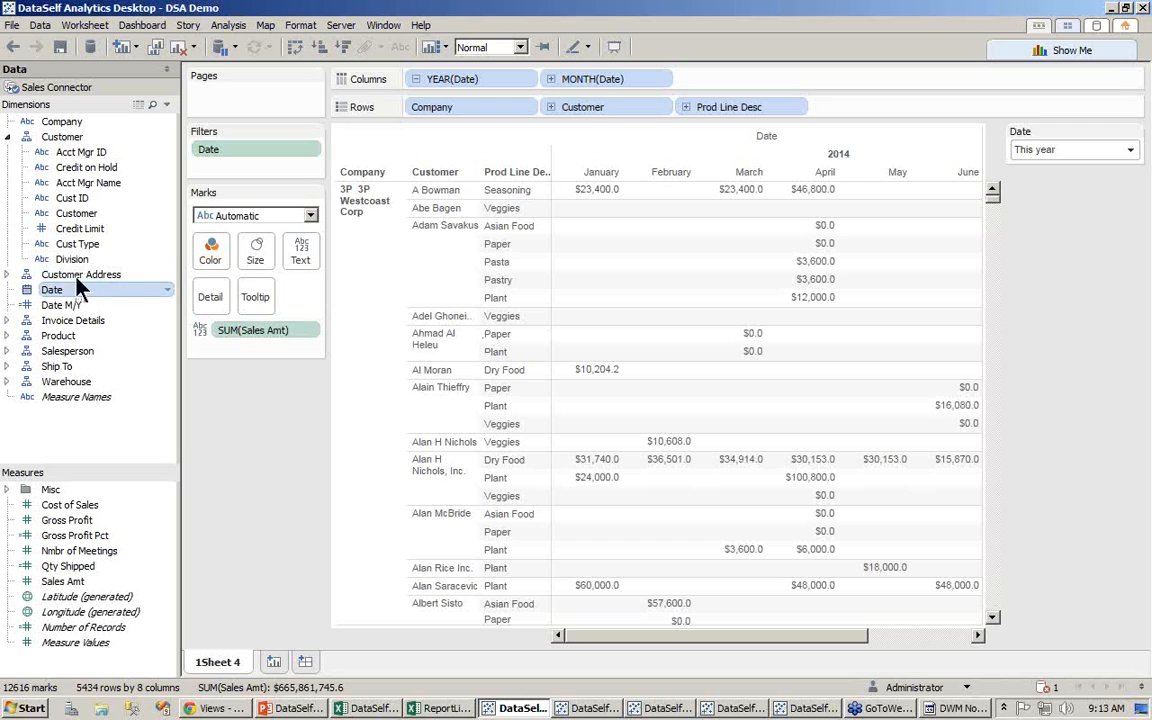
Step: Filter Date by month using all values and show the month quick filter beside the table
{"action": "left_click_drag", "start_coordinate": [45, 289], "coordinate": [195, 156]}
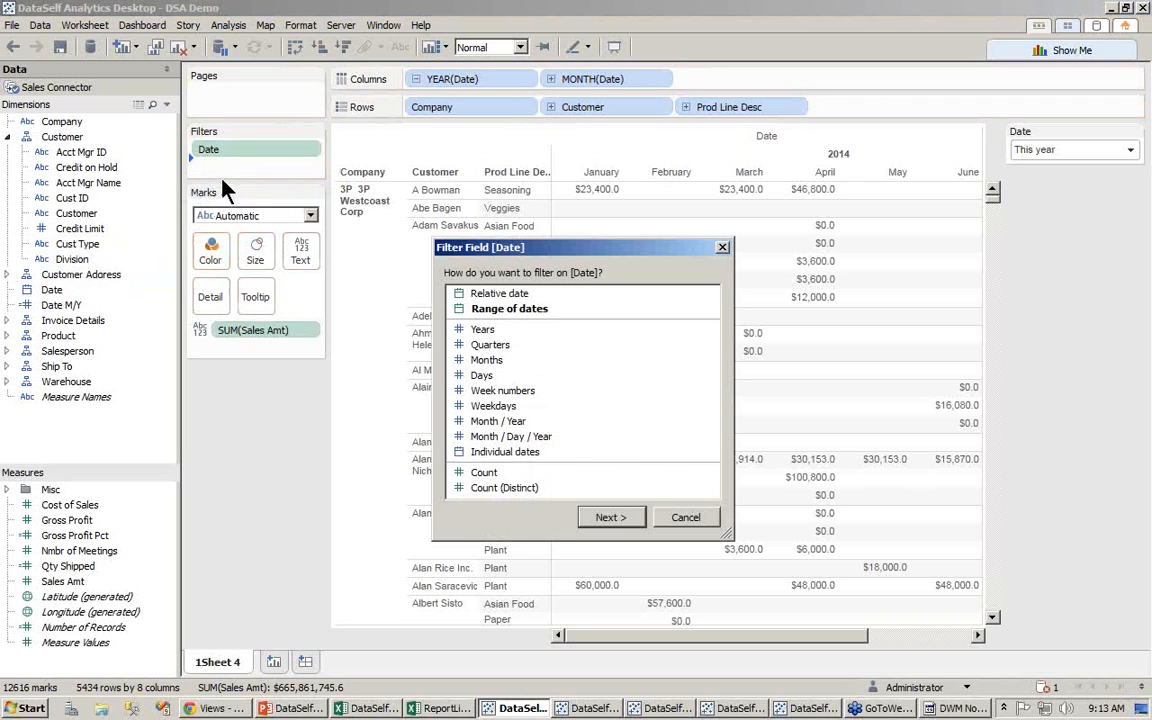
{"action": "left_click", "coordinate": [486, 360]}
{"action": "left_click", "coordinate": [615, 522]}
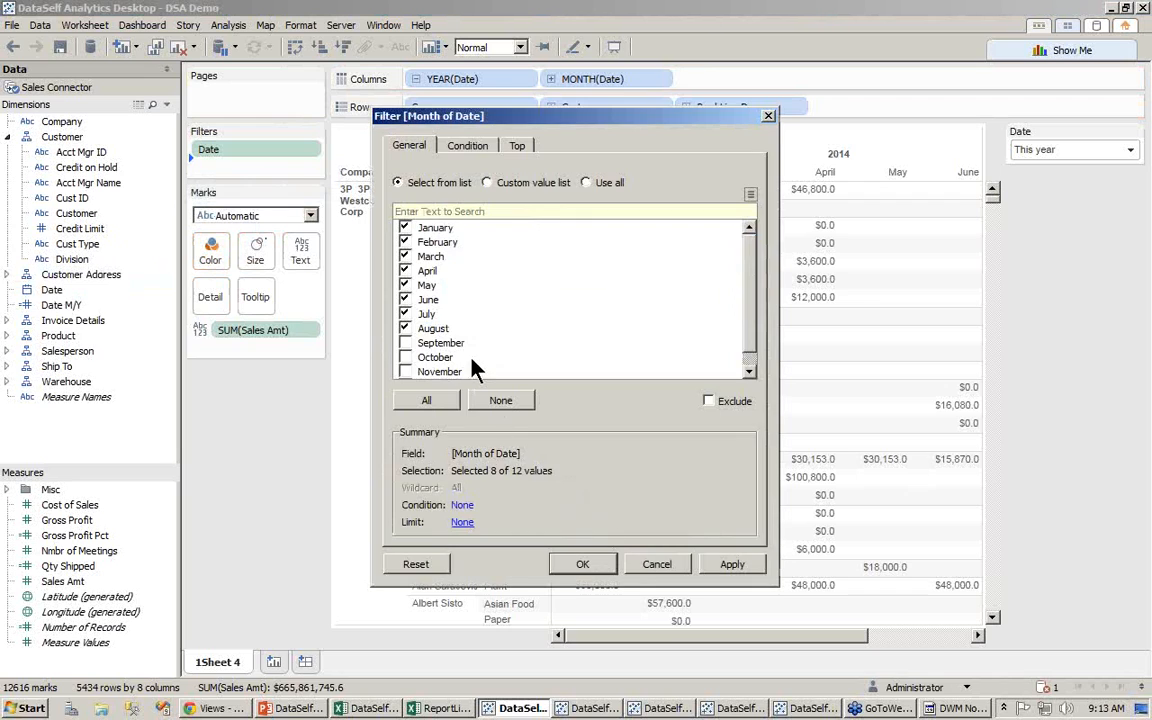
{"action": "left_click", "coordinate": [586, 184]}
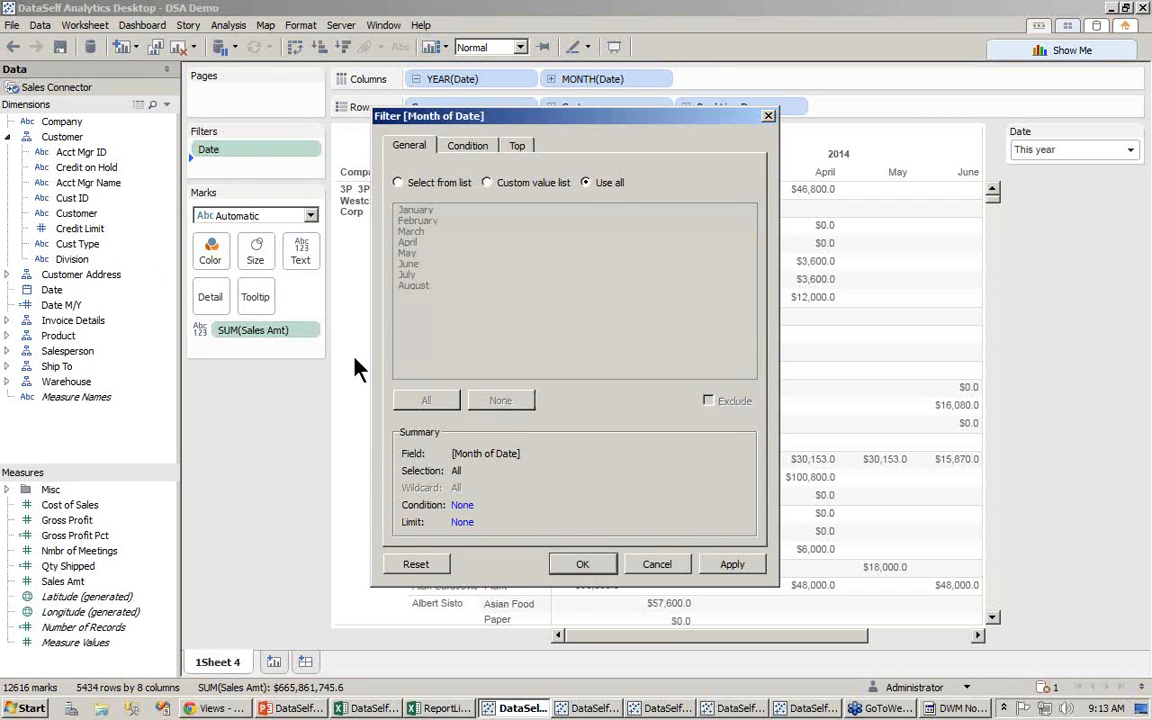
{"action": "key", "text": "Return"}
{"action": "left_click", "coordinate": [312, 168]}
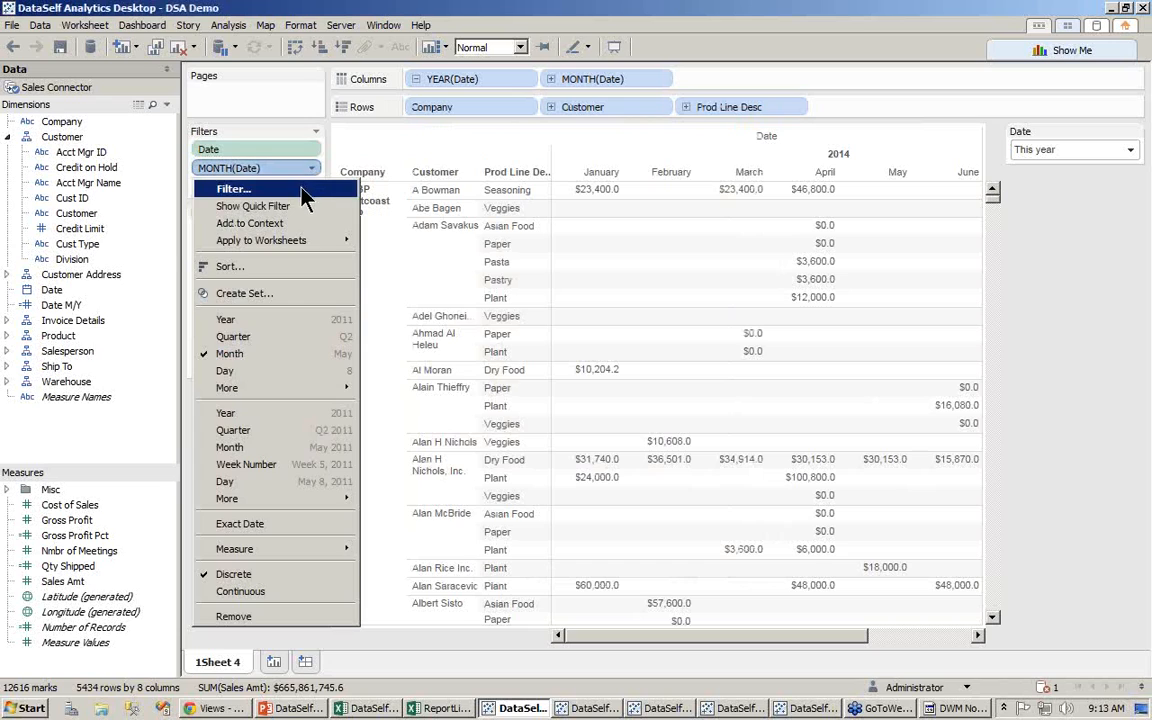
{"action": "left_click", "coordinate": [300, 206]}
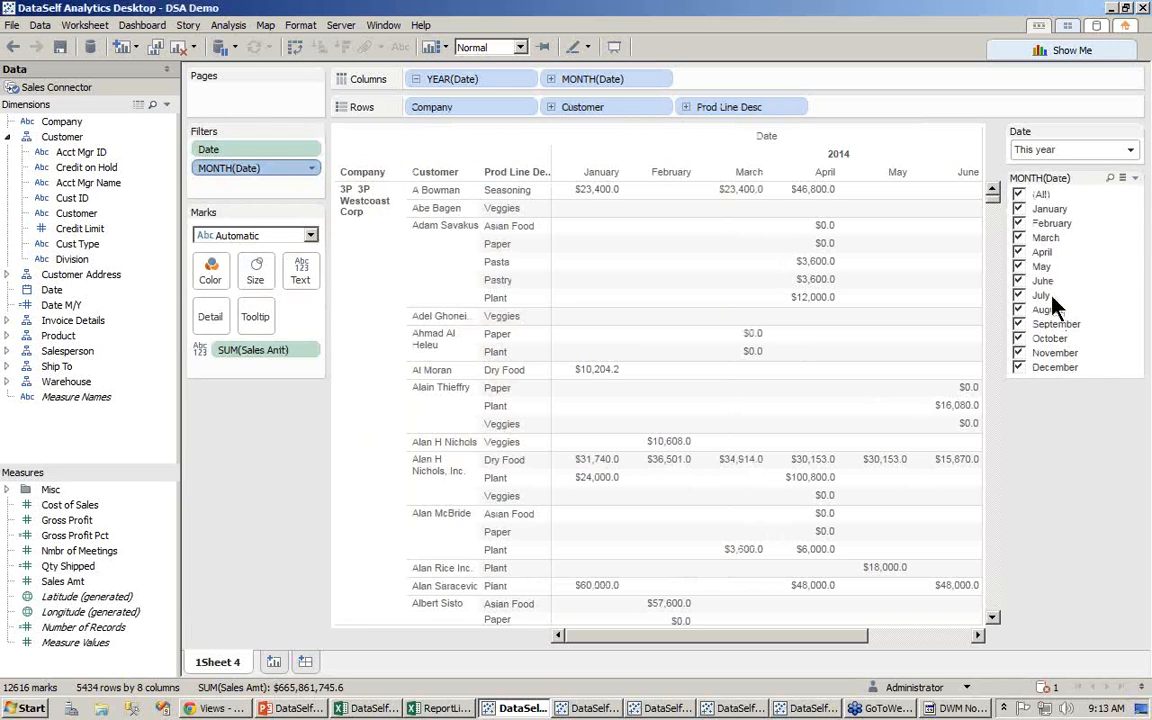
Step: Limit the month quick filter to April, set the Date quick filter to the last 2 years, and switch the months to May and July
{"action": "left_click", "coordinate": [1019, 195]}
{"action": "left_click", "coordinate": [1019, 253]}
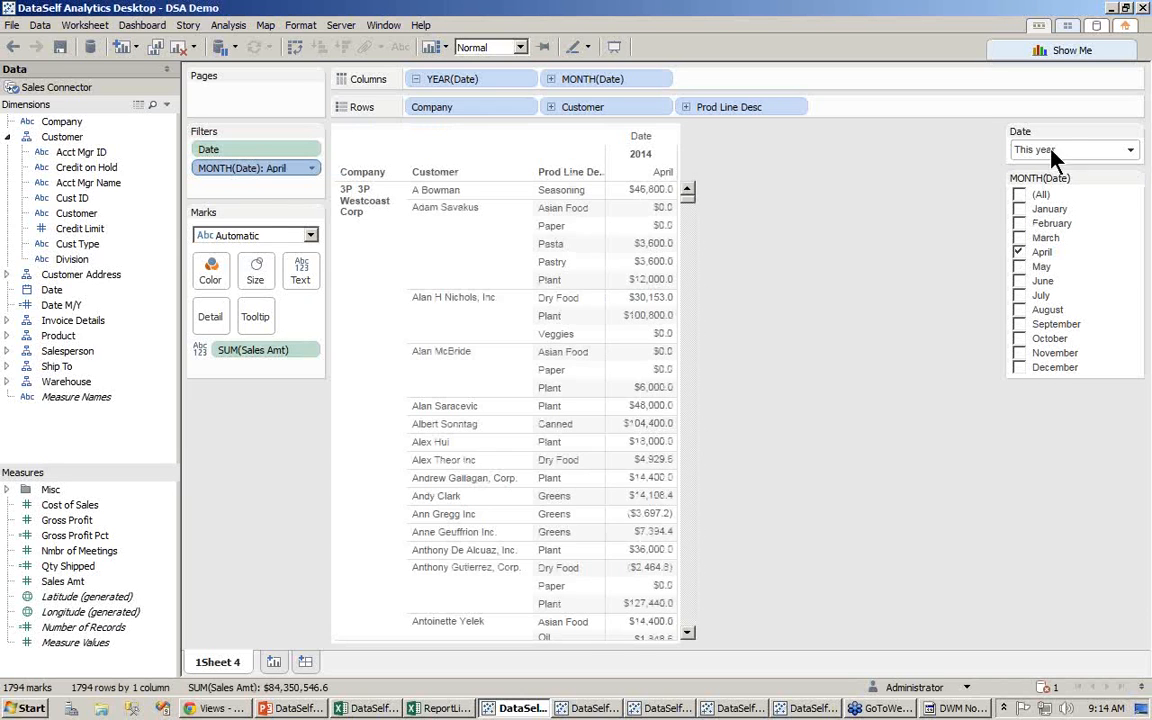
{"action": "left_click", "coordinate": [1130, 150]}
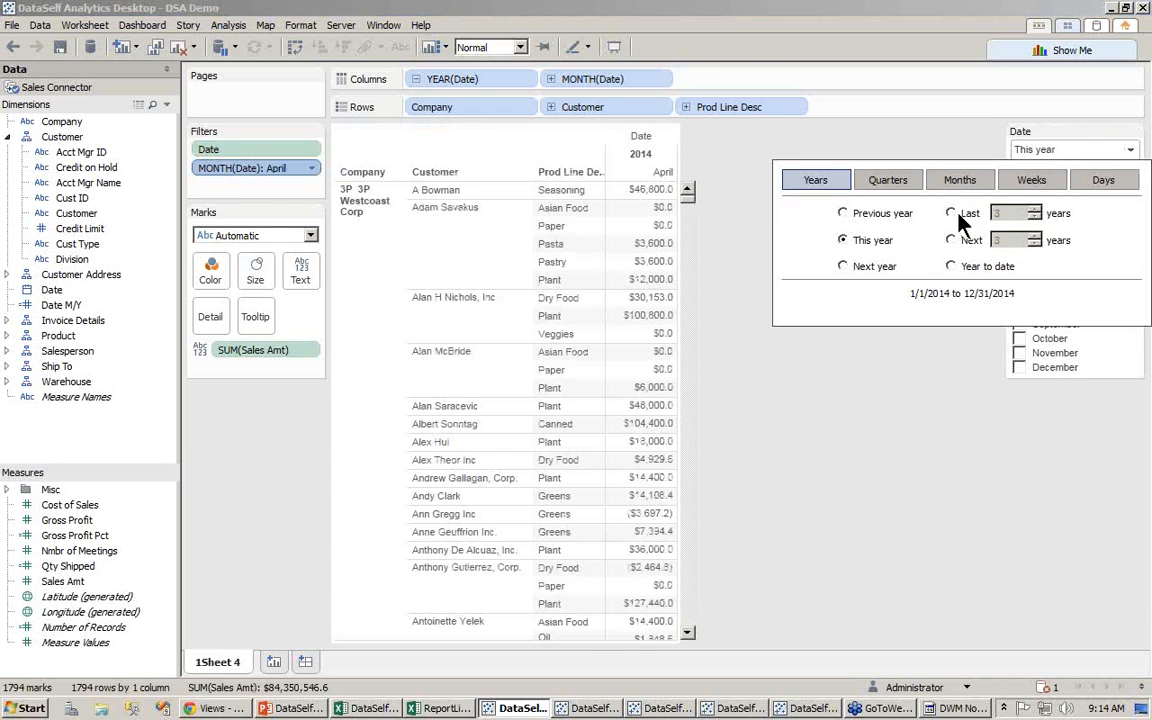
{"action": "left_click", "coordinate": [972, 213]}
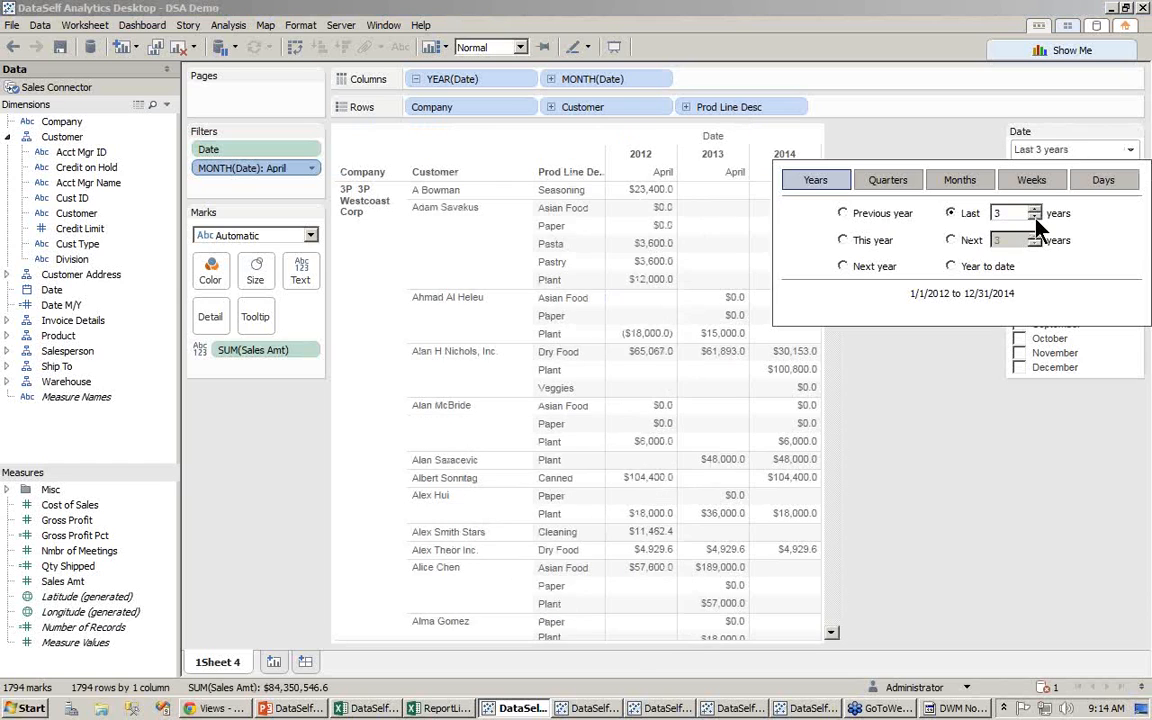
{"action": "left_click", "coordinate": [1035, 218]}
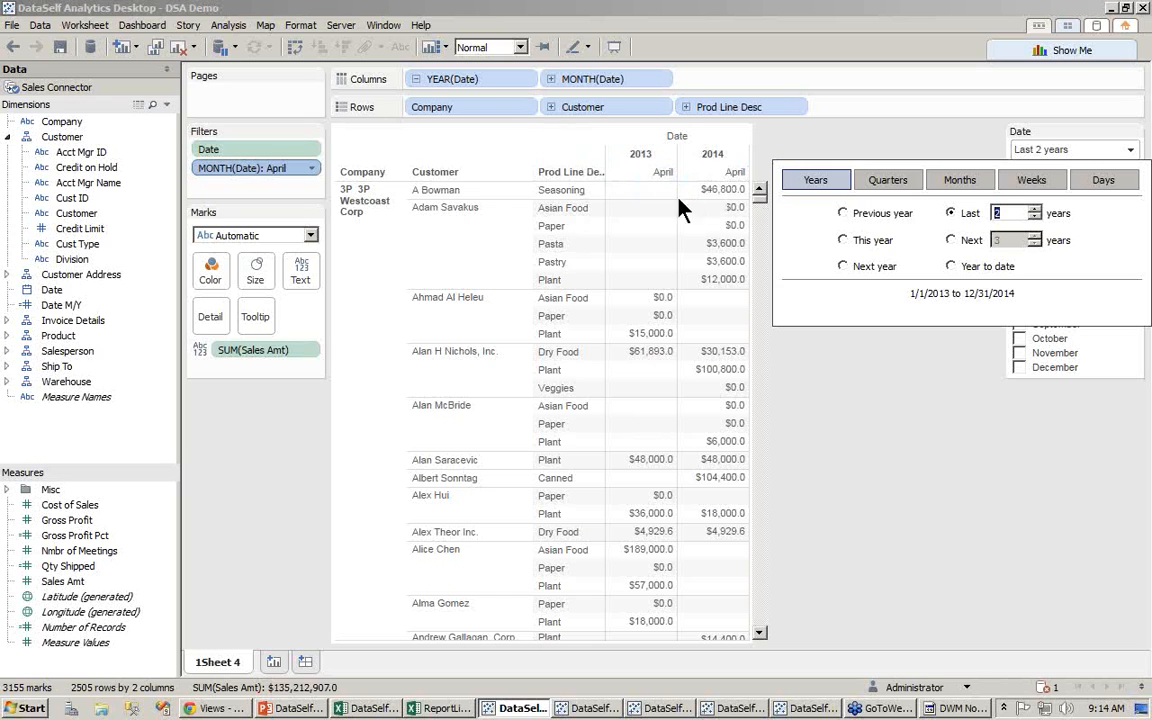
{"action": "left_click", "coordinate": [913, 432]}
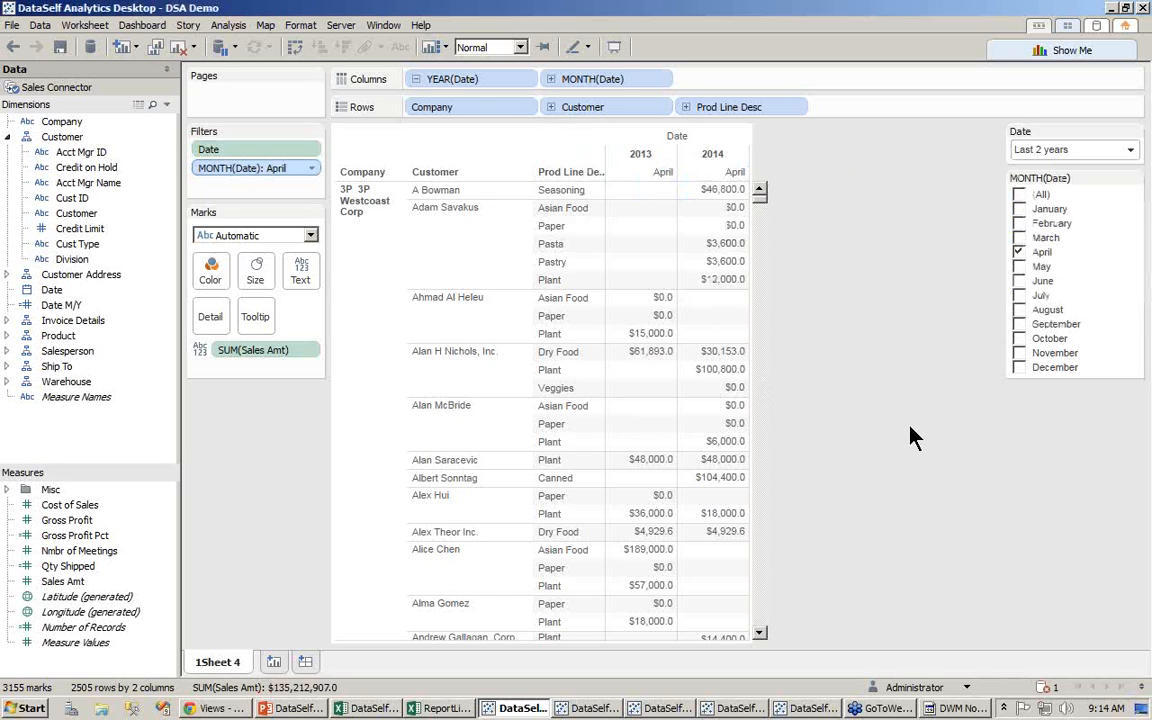
{"action": "left_click", "coordinate": [1019, 266]}
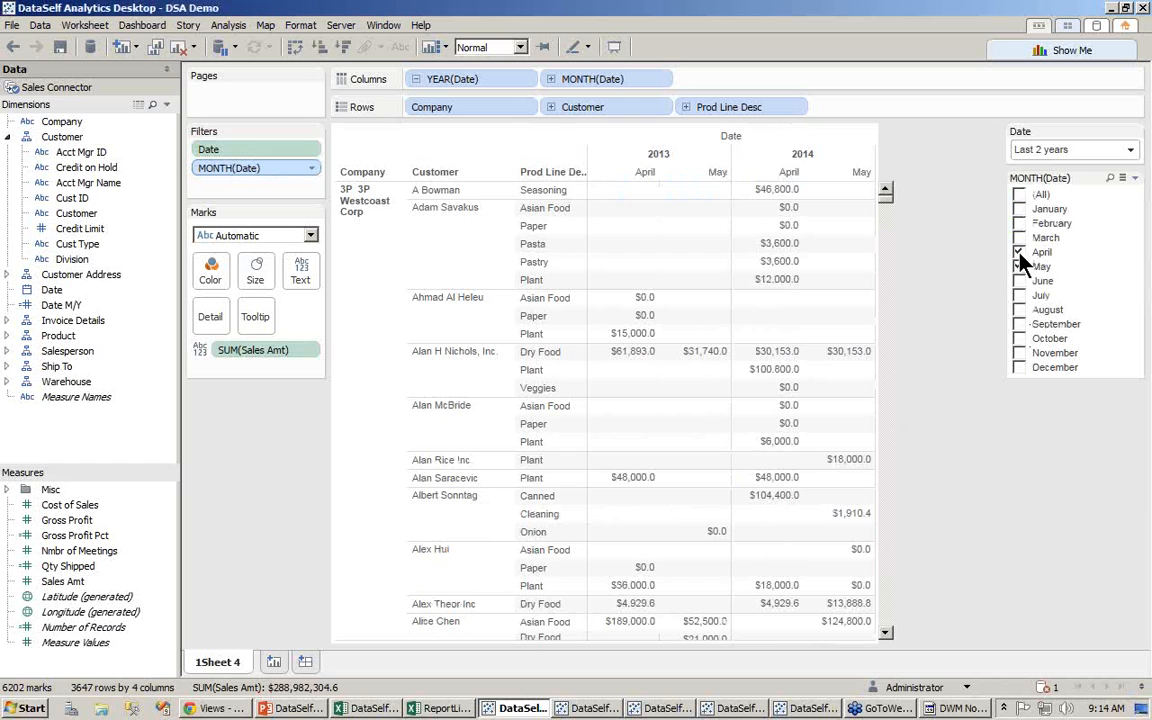
{"action": "left_click", "coordinate": [1019, 253]}
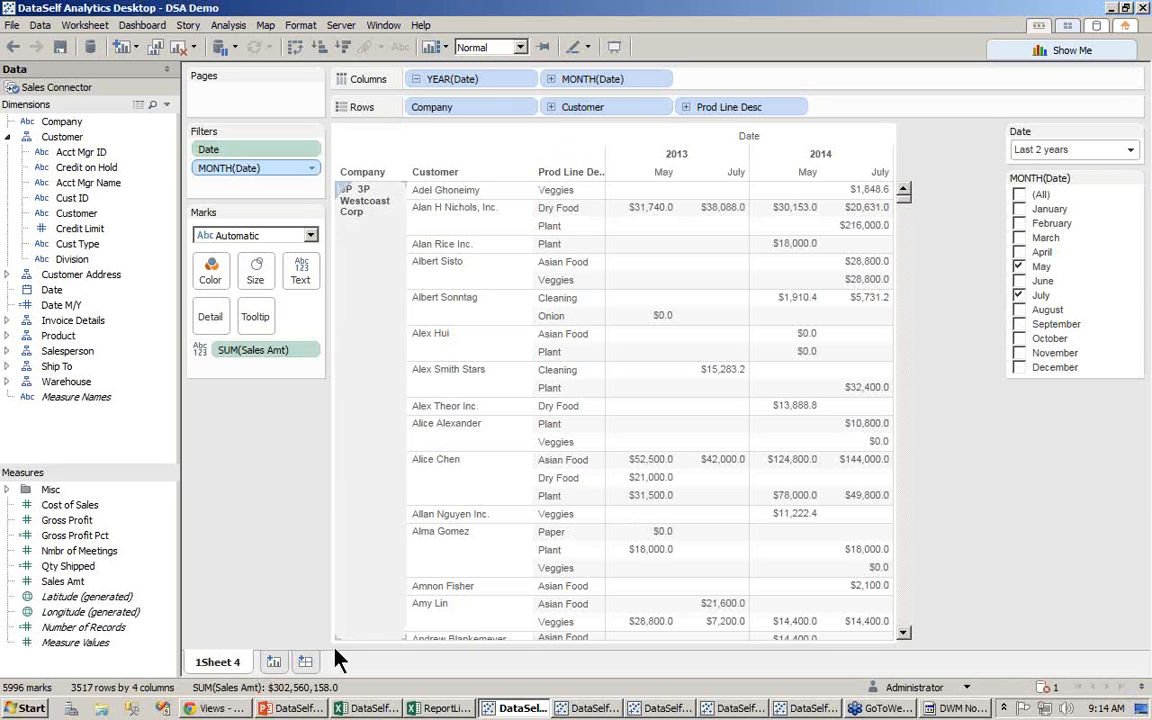
Step: Add a new worksheet and filter its Date field as a relative date limited to the previous quarter
{"action": "left_click", "coordinate": [275, 664]}
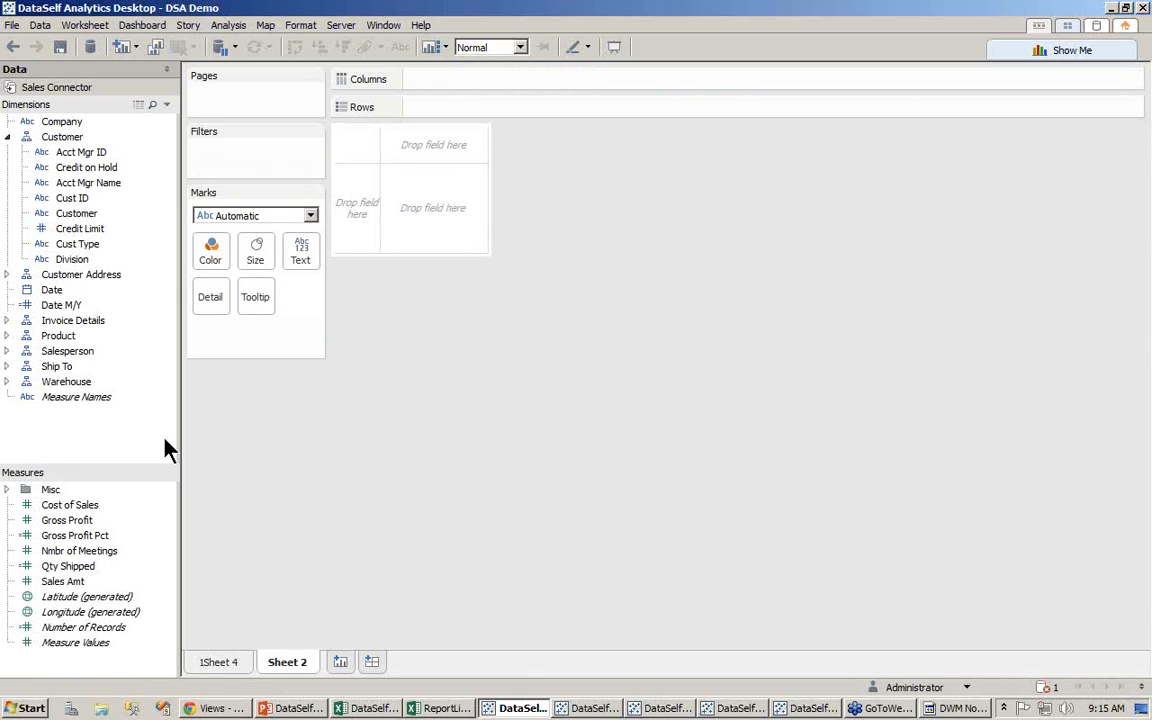
{"action": "left_click", "coordinate": [8, 138]}
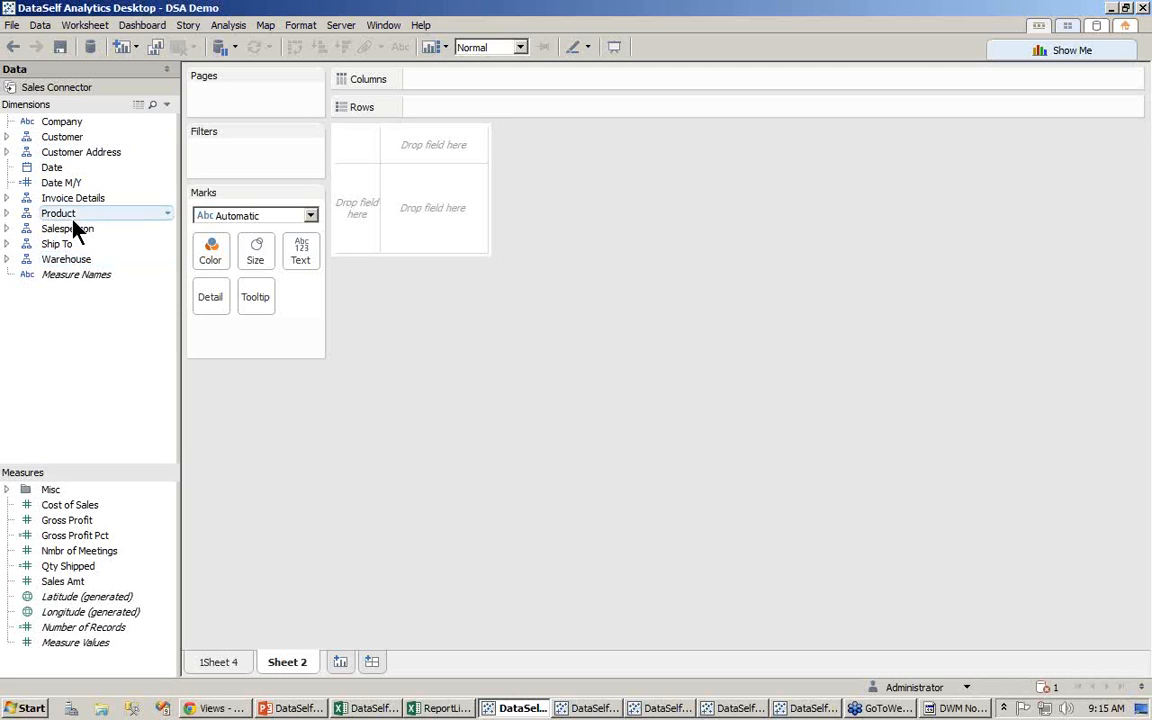
{"action": "left_click_drag", "start_coordinate": [55, 167], "coordinate": [240, 152]}
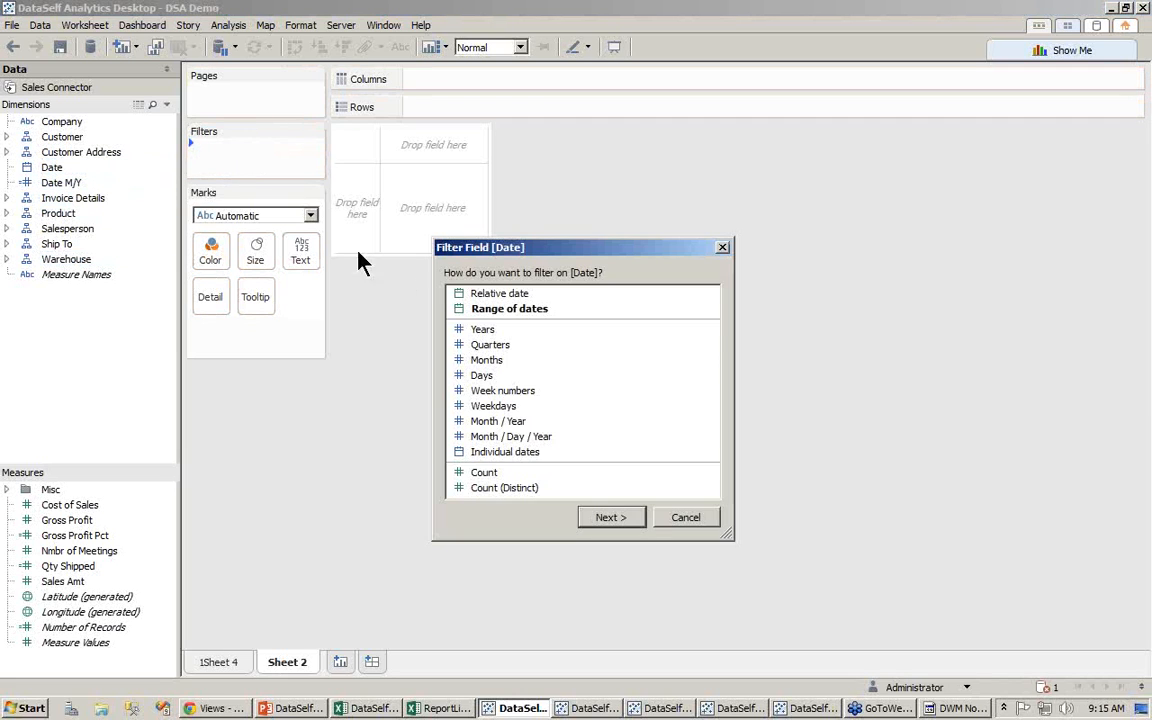
{"action": "left_click", "coordinate": [625, 514]}
{"action": "left_click", "coordinate": [490, 338]}
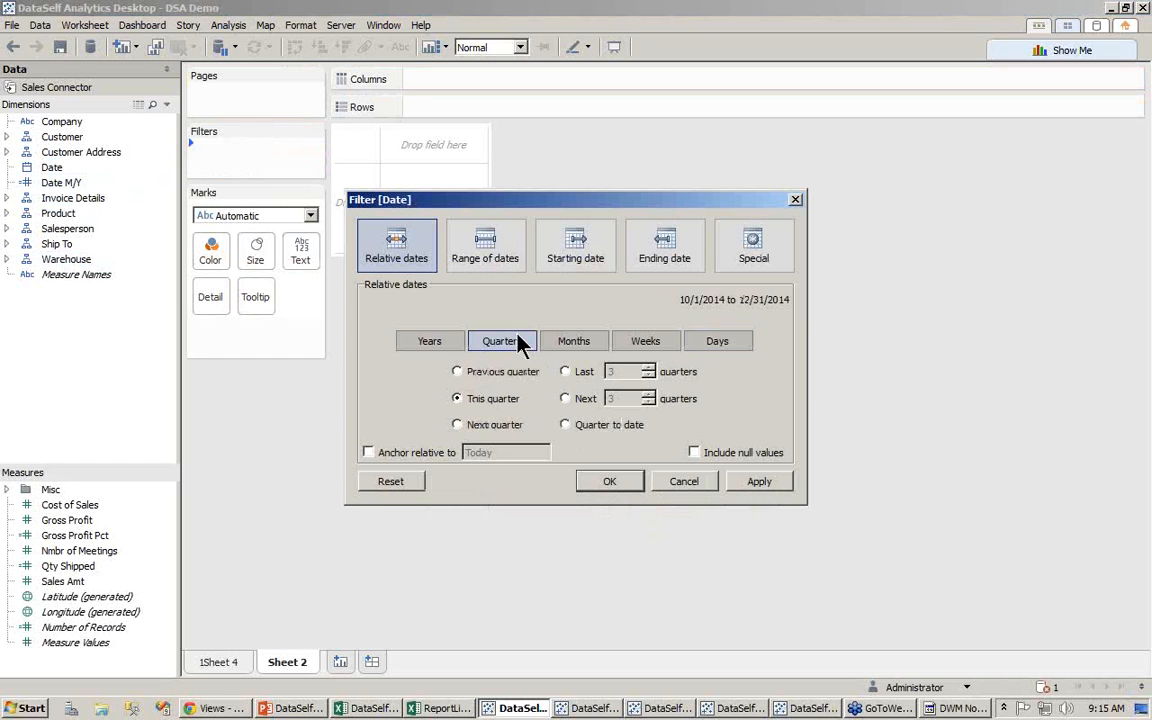
{"action": "left_click", "coordinate": [481, 372]}
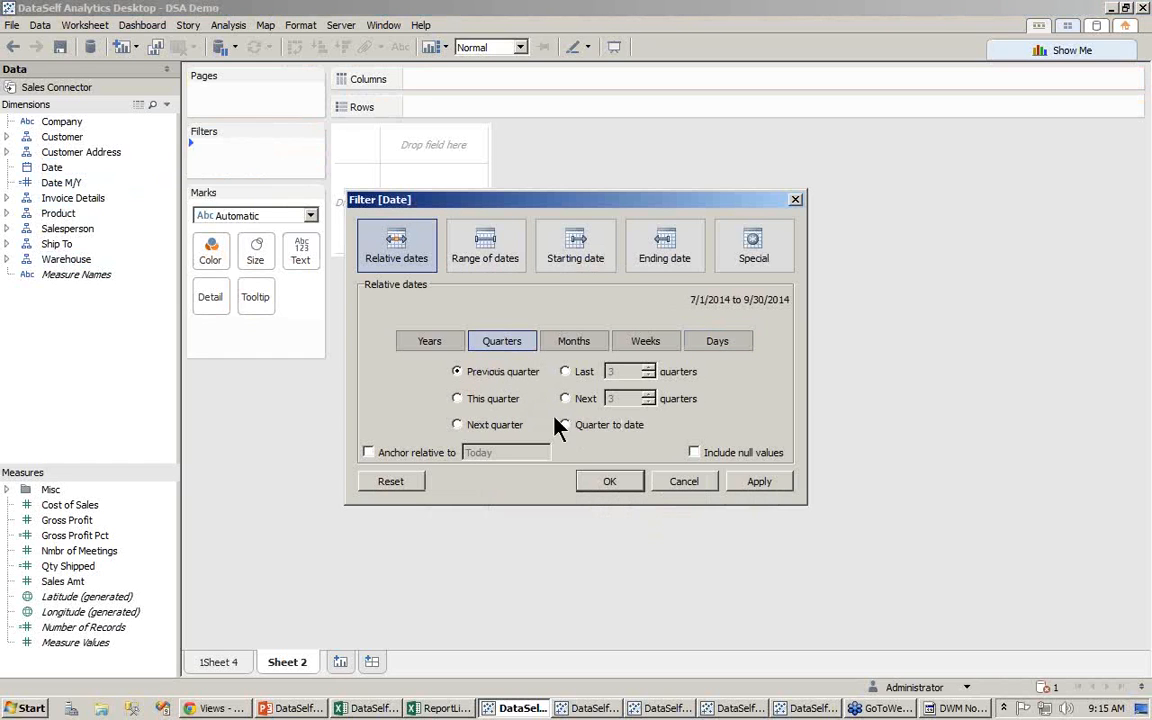
{"action": "left_click", "coordinate": [610, 483]}
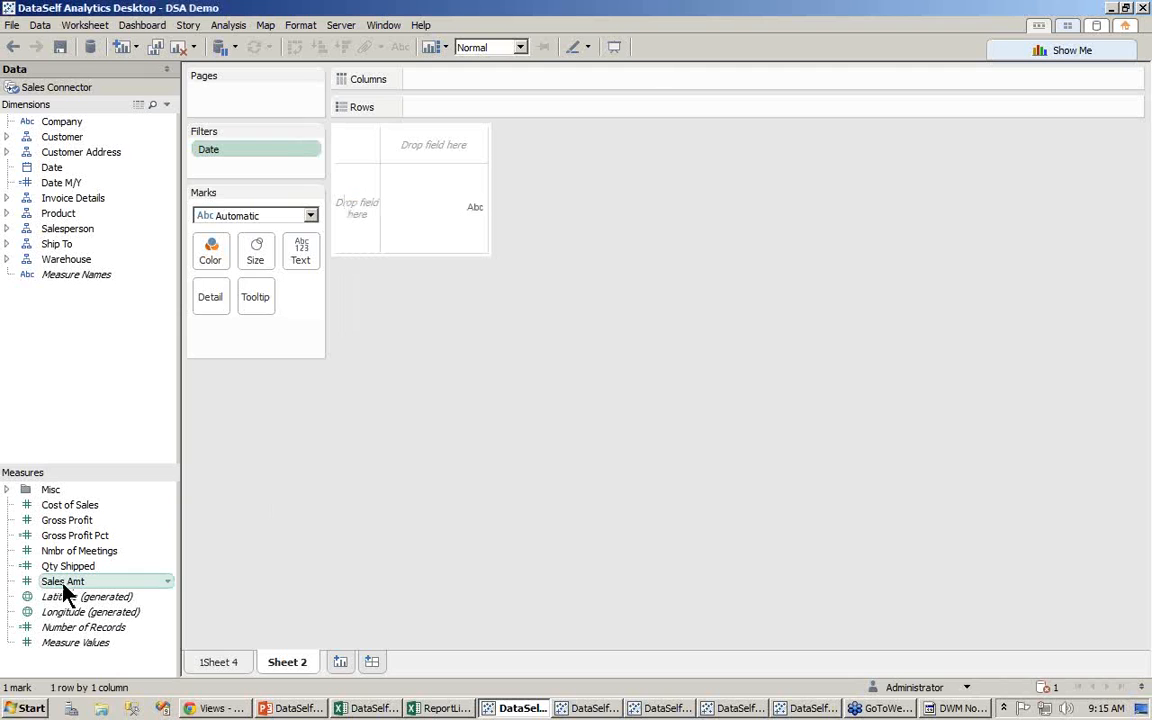
Step: Place Sales Amt in the table body and show the Date quick filter beside it
{"action": "left_click_drag", "start_coordinate": [63, 585], "coordinate": [419, 226]}
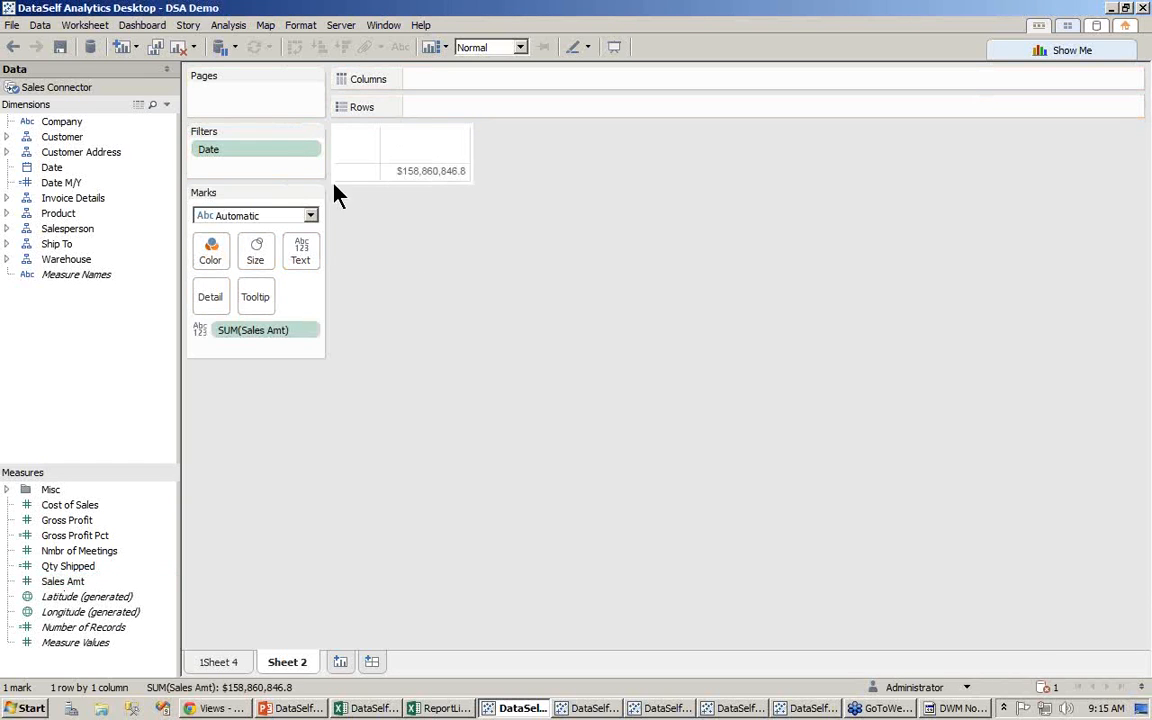
{"action": "left_click", "coordinate": [312, 149]}
{"action": "left_click", "coordinate": [262, 183]}
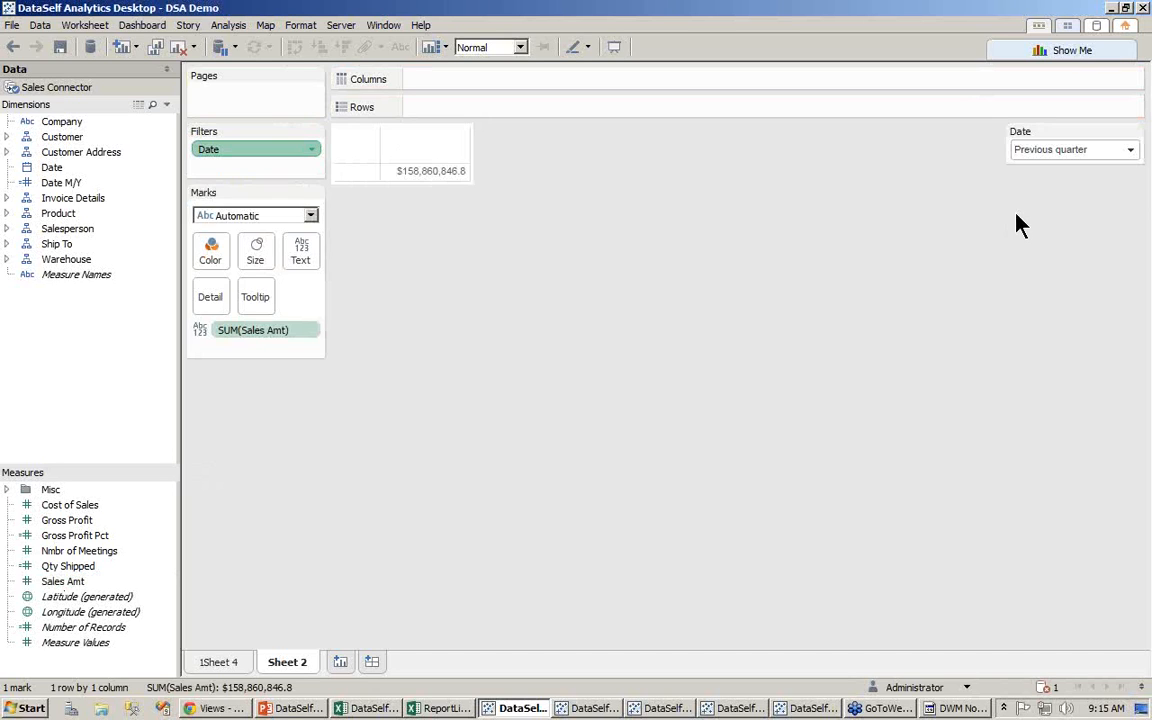
Step: Add Inv No from the Invoice Details hierarchy to the rows of the new sheet
{"action": "left_click", "coordinate": [6, 199]}
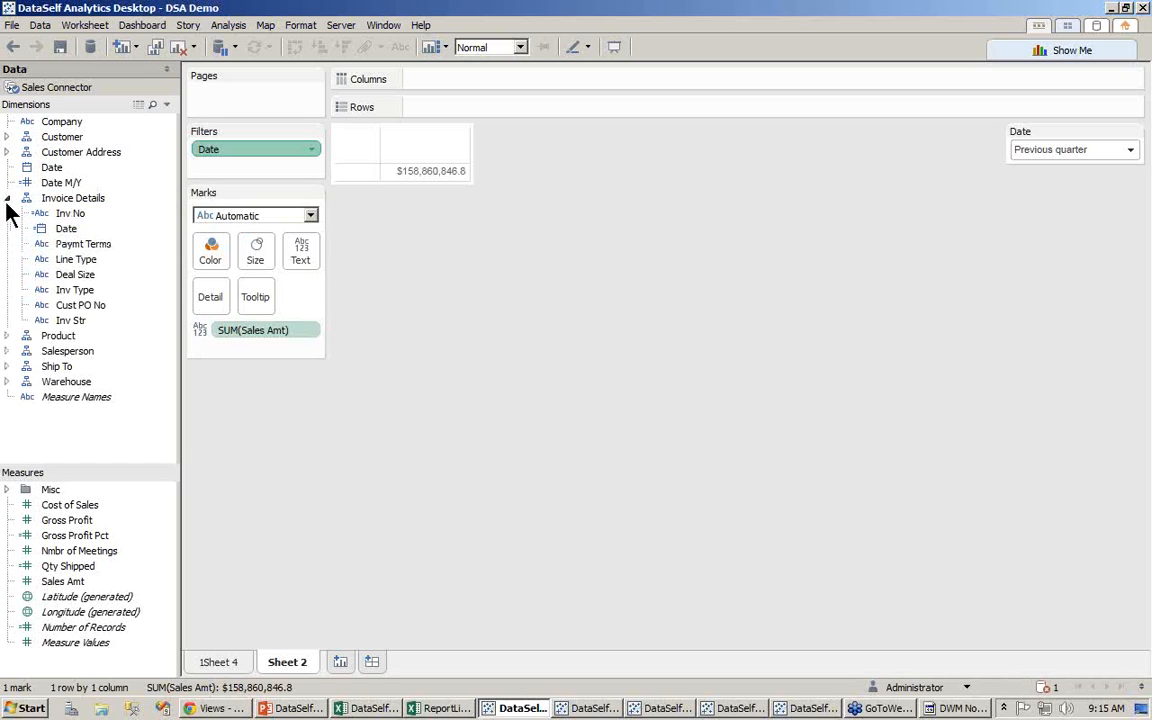
{"action": "left_click_drag", "start_coordinate": [62, 220], "coordinate": [420, 107]}
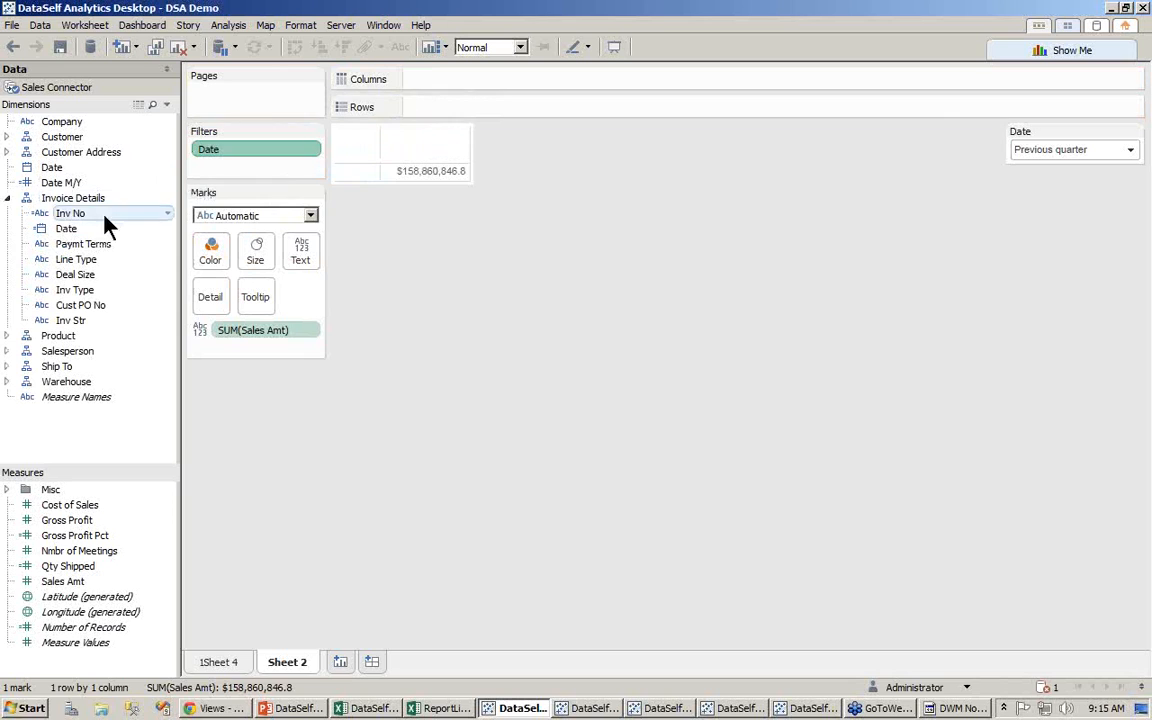
{"action": "left_click_drag", "start_coordinate": [66, 216], "coordinate": [322, 162]}
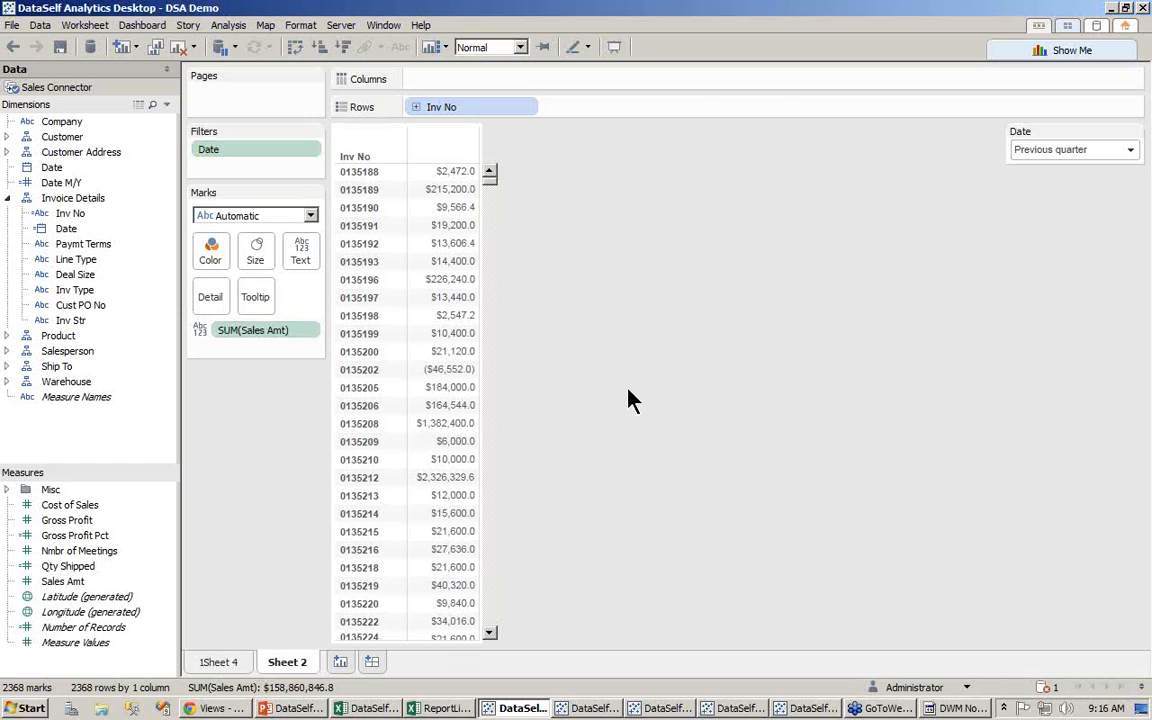
Step: Drill the invoice rows down through Date, Paymt Terms, Line Type and Deal Size
{"action": "left_click", "coordinate": [416, 106]}
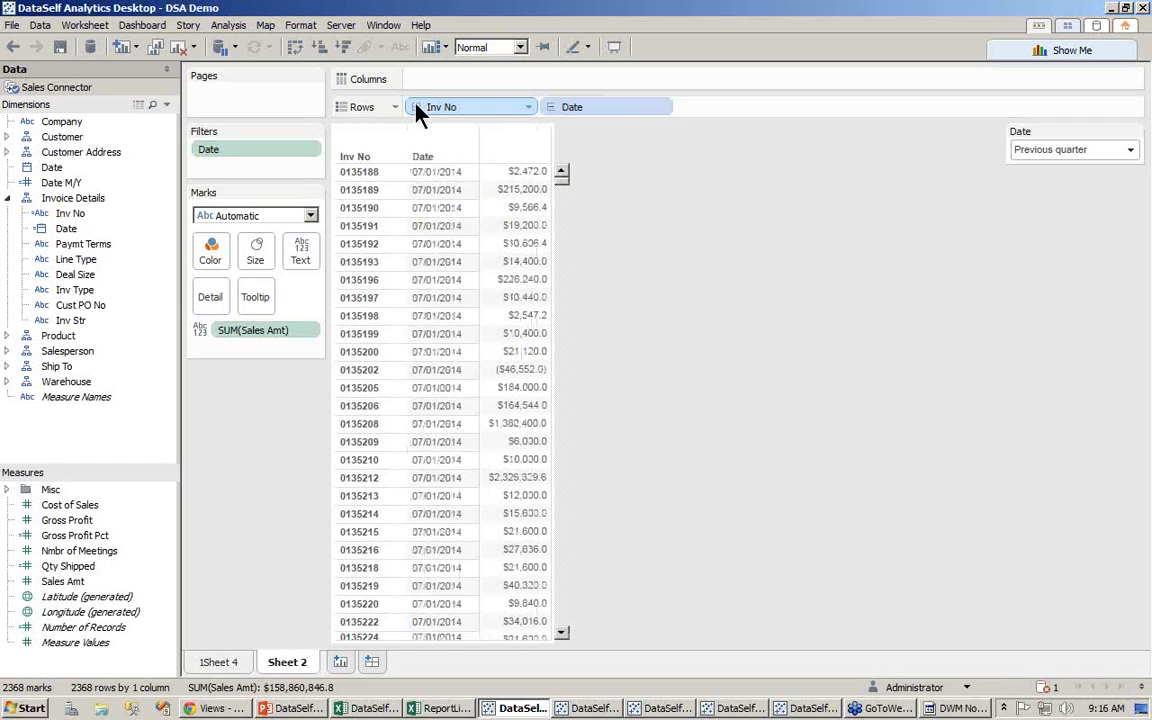
{"action": "left_click", "coordinate": [549, 107]}
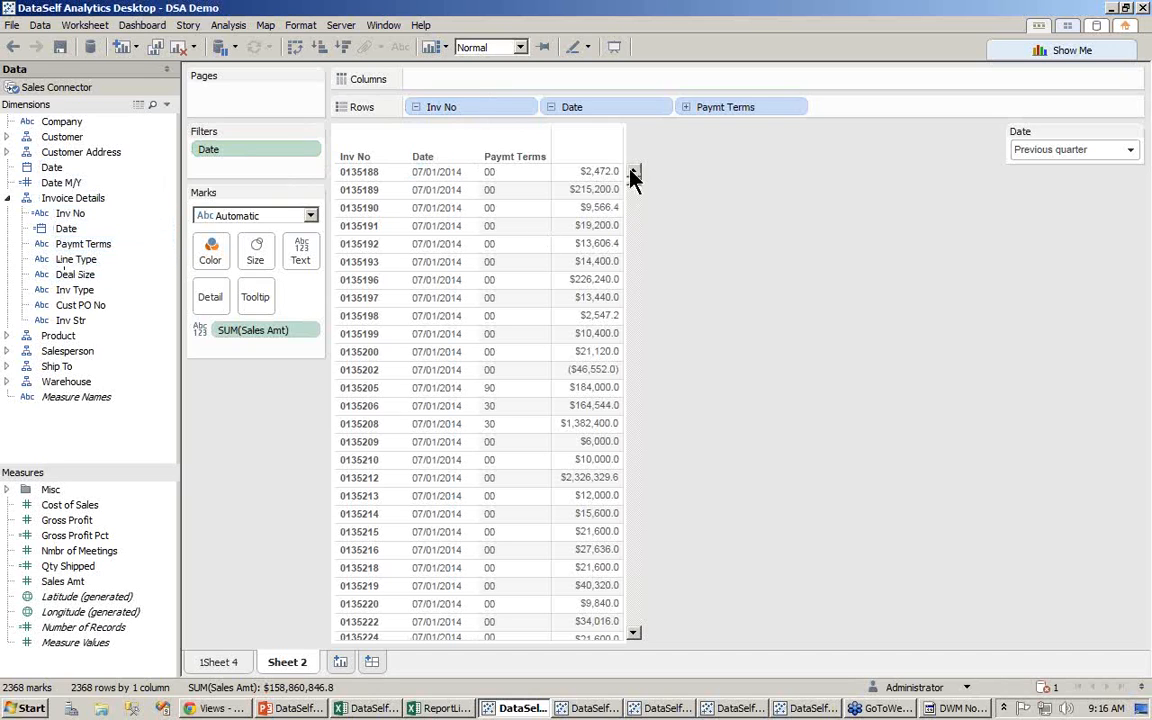
{"action": "left_click", "coordinate": [686, 107]}
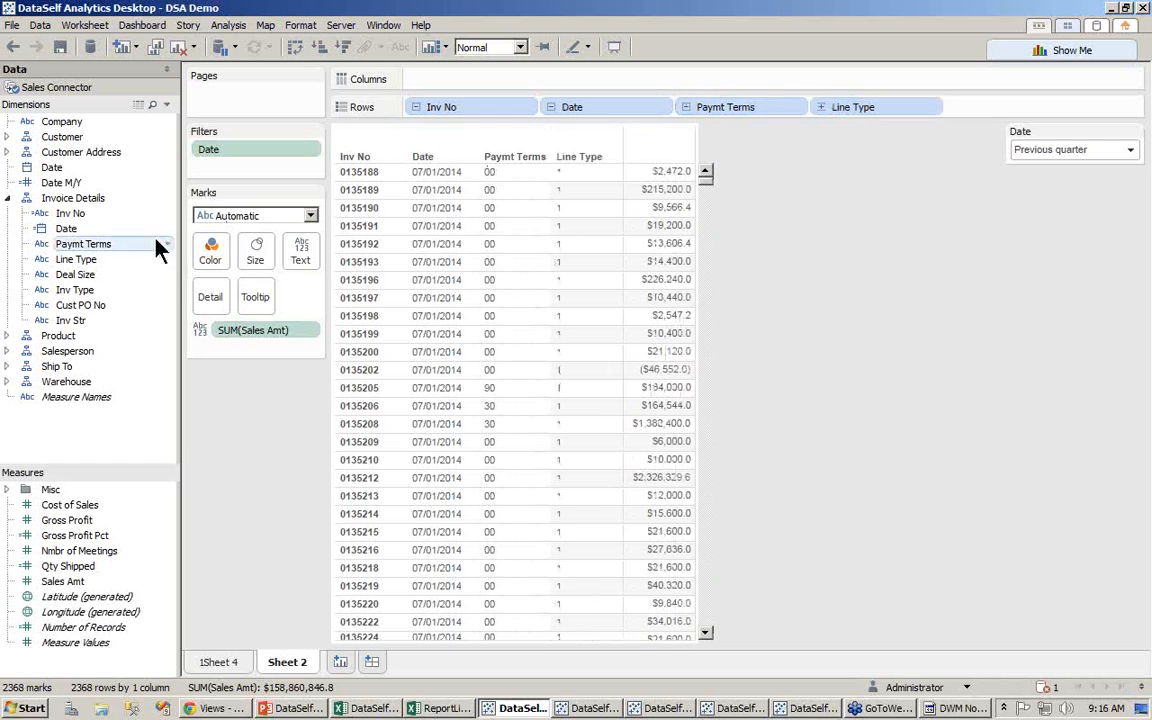
{"action": "left_click", "coordinate": [821, 107]}
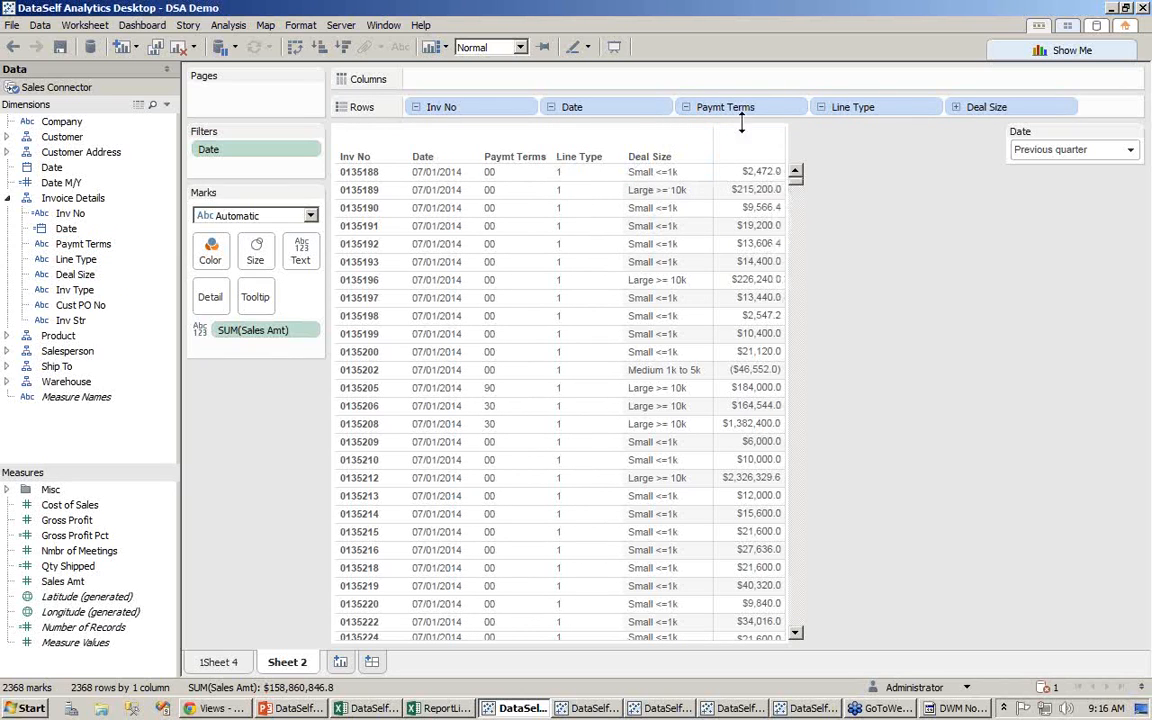
Step: Collapse the rows to Date, move Deal Size ahead of Paymt Terms in the hierarchy, and drill down through Deal Size, Paymt Terms and Line Type
{"action": "left_click", "coordinate": [550, 108]}
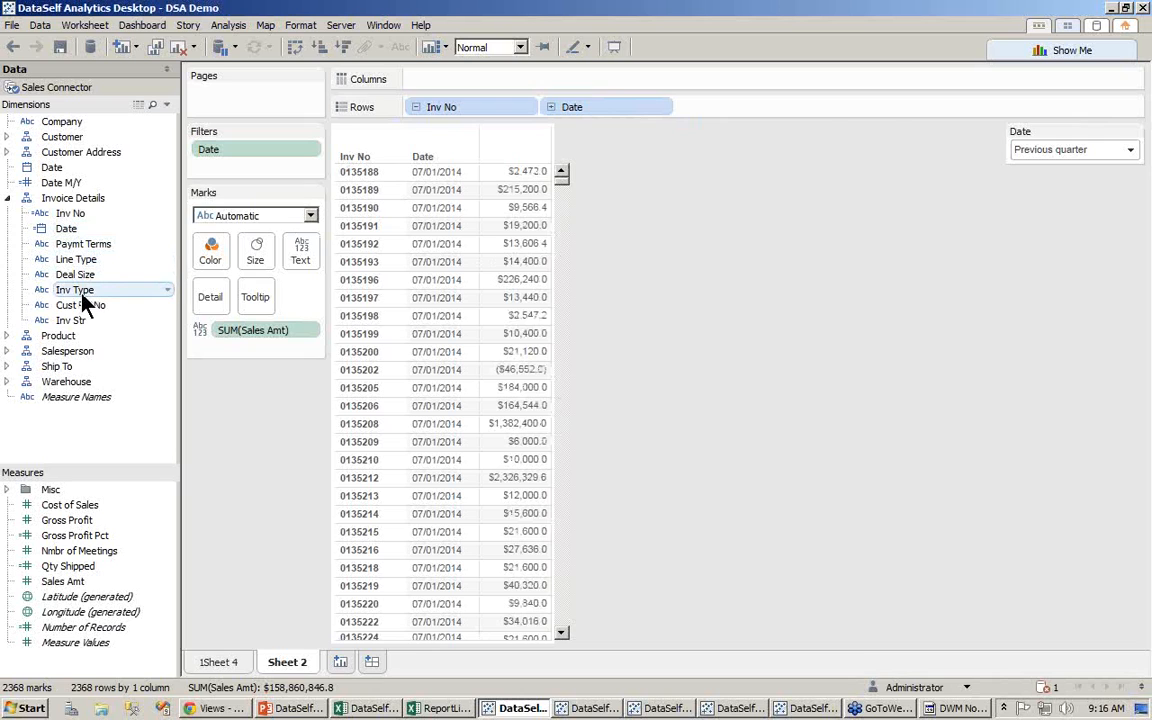
{"action": "left_click_drag", "start_coordinate": [78, 276], "coordinate": [71, 219]}
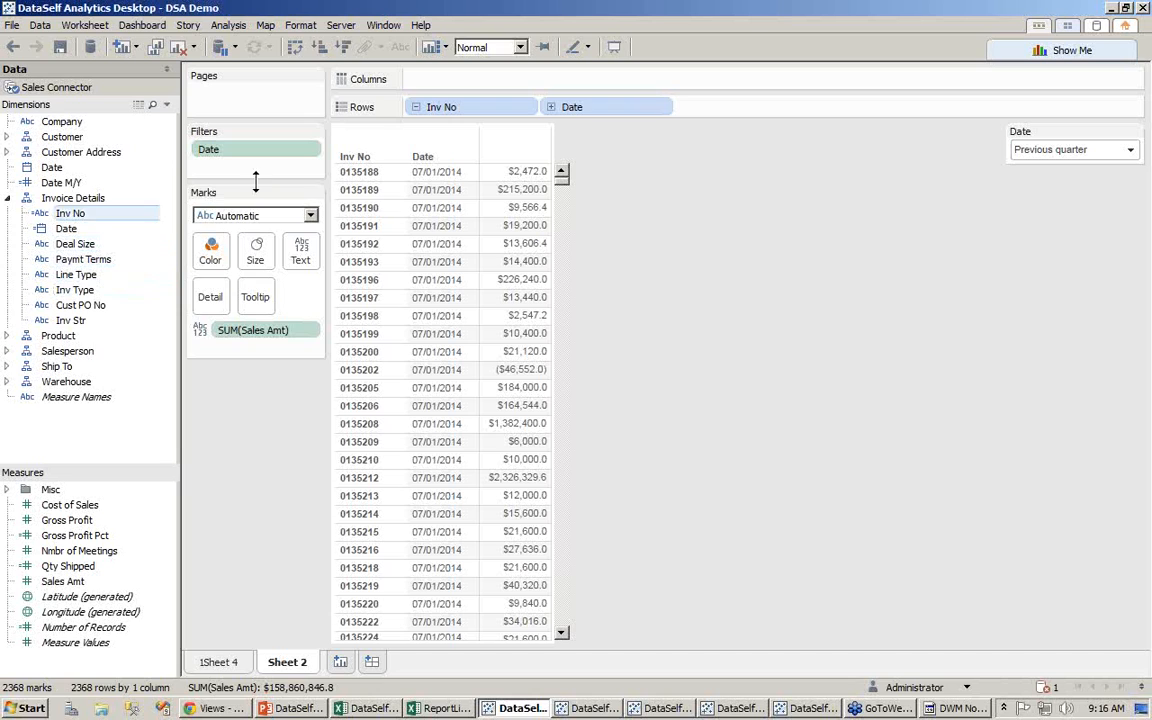
{"action": "left_click", "coordinate": [553, 107]}
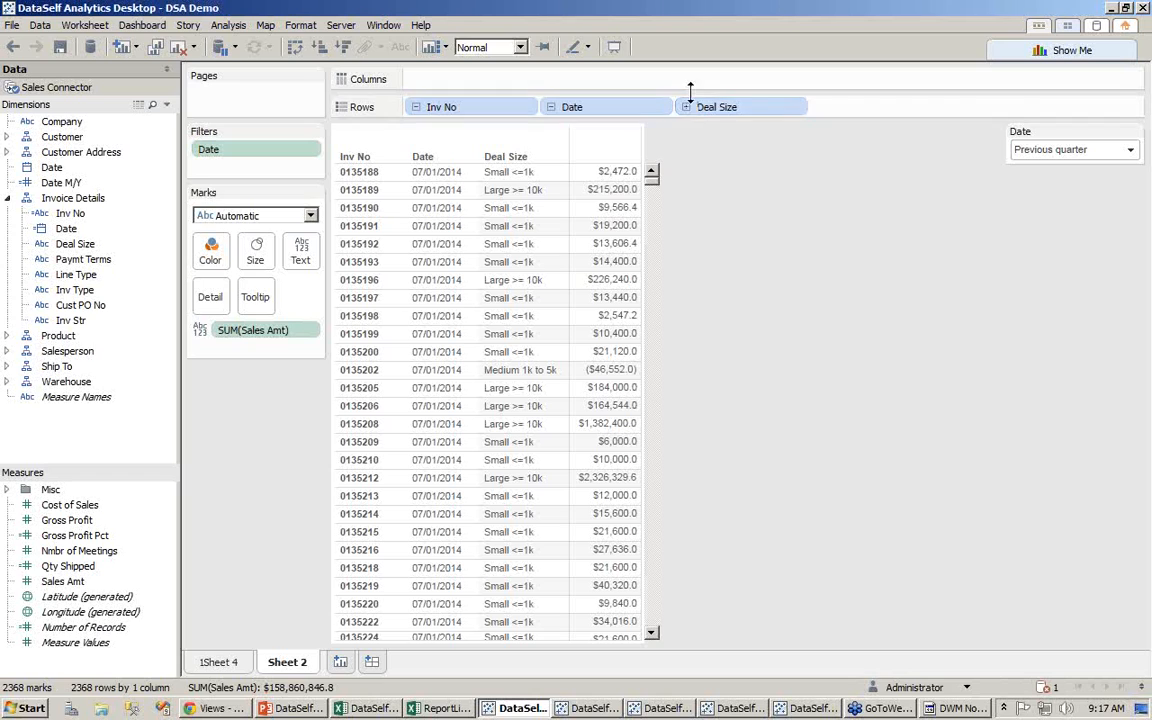
{"action": "left_click", "coordinate": [687, 106]}
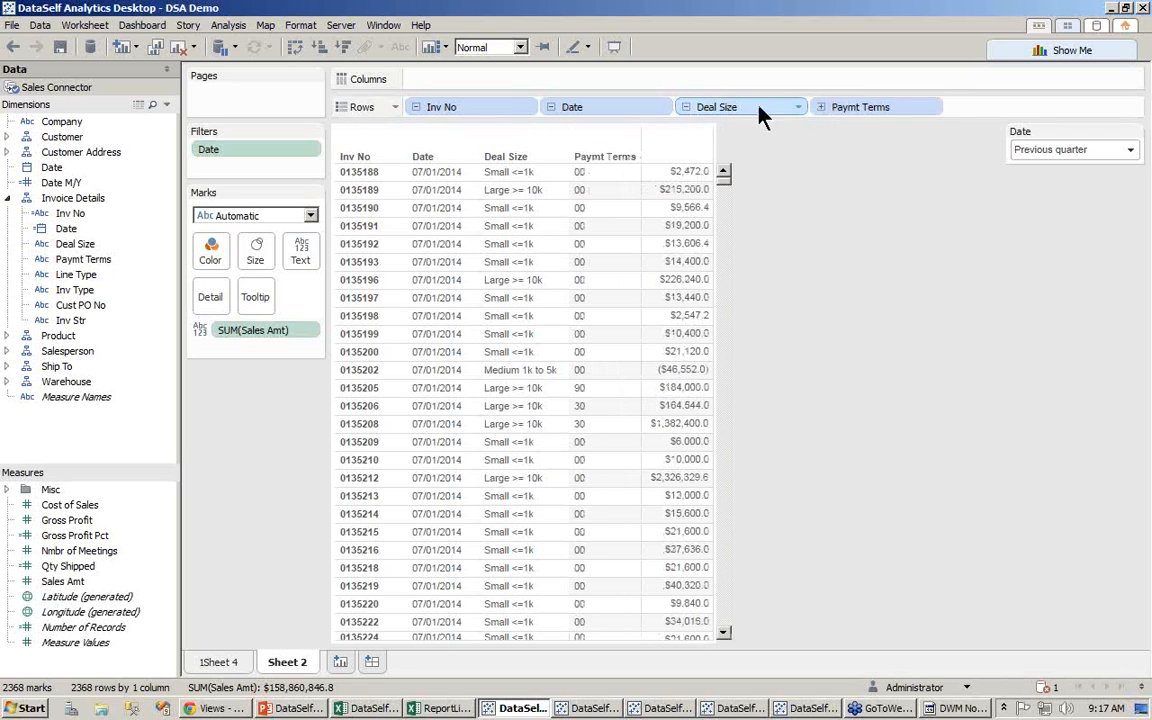
{"action": "left_click", "coordinate": [820, 108]}
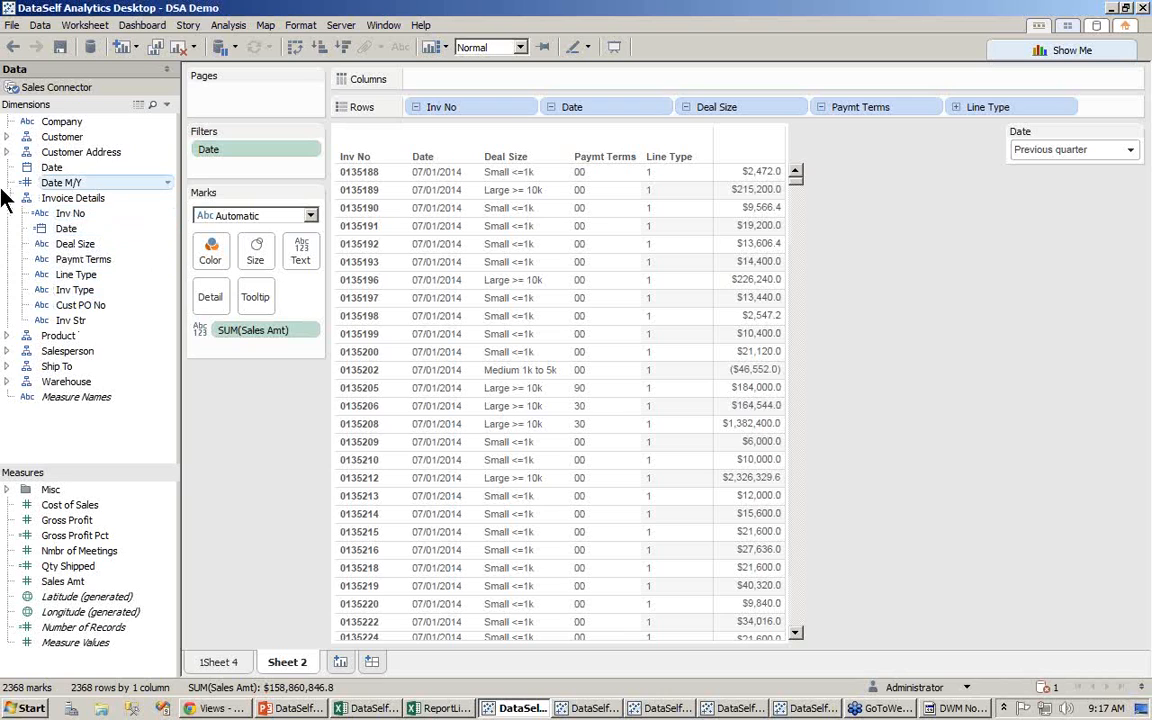
Step: Add all members of the Customer field to the rows after Line Type
{"action": "left_click", "coordinate": [7, 137]}
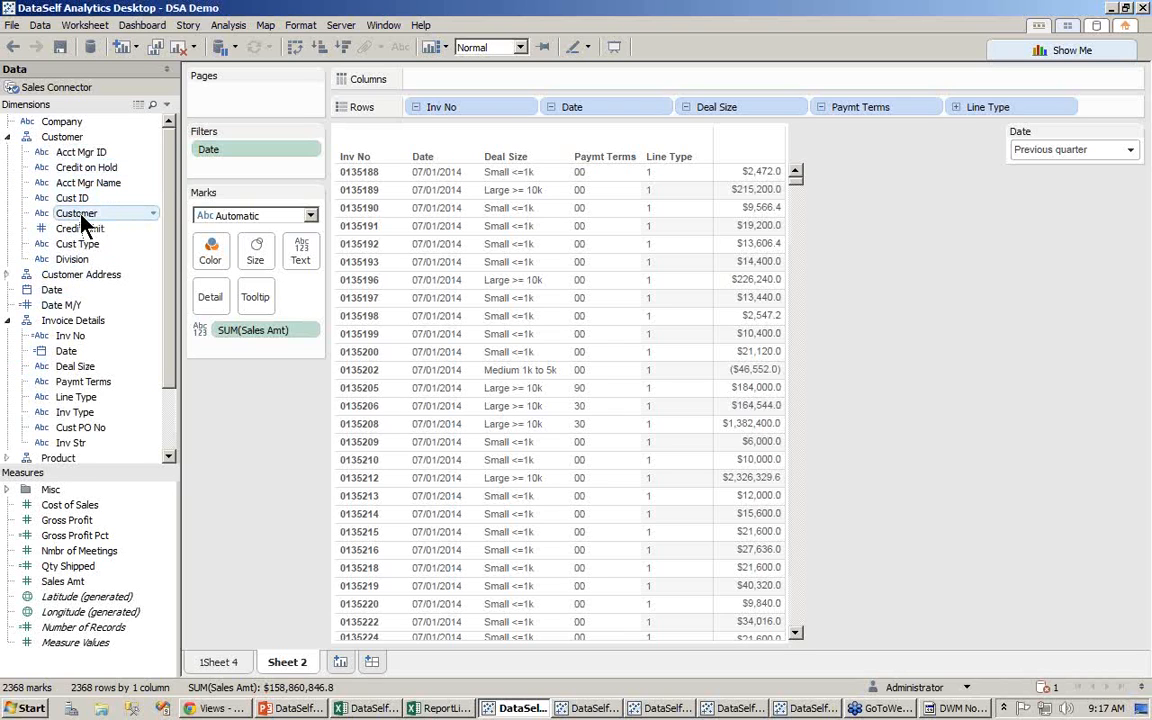
{"action": "left_click_drag", "start_coordinate": [83, 222], "coordinate": [1016, 110]}
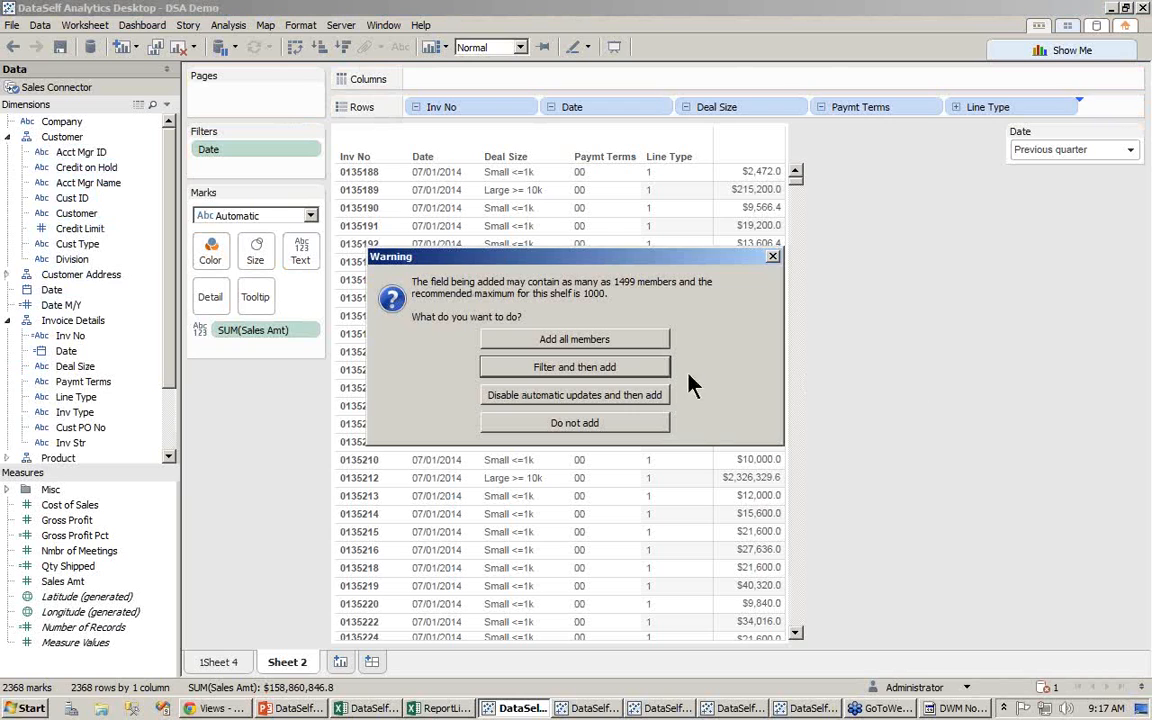
{"action": "left_click", "coordinate": [650, 342]}
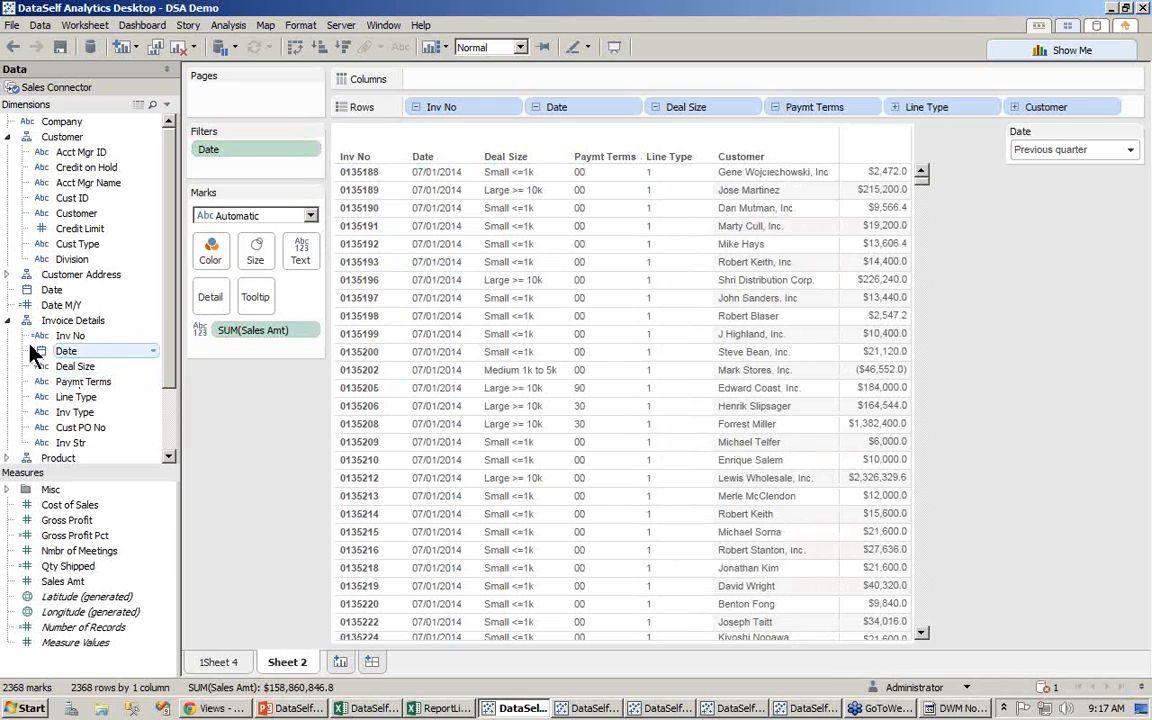
Step: Add Item ID from the Product hierarchy to the rows after Customer, including all its members
{"action": "left_click", "coordinate": [8, 320]}
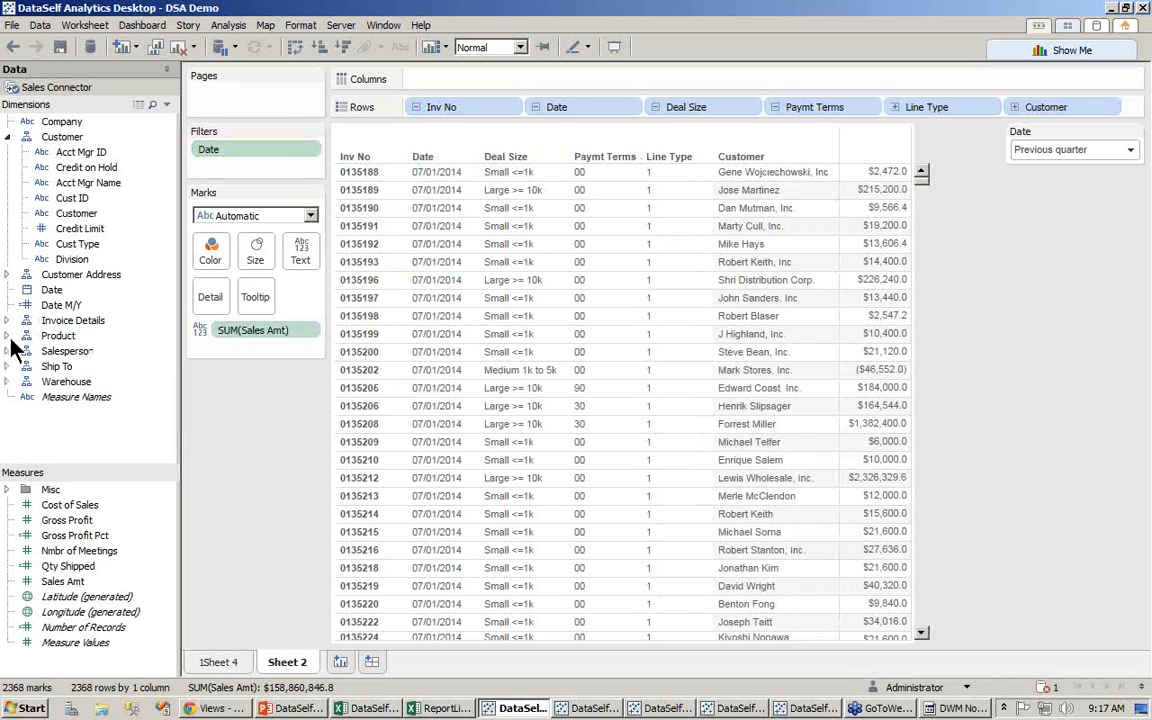
{"action": "left_click", "coordinate": [8, 336]}
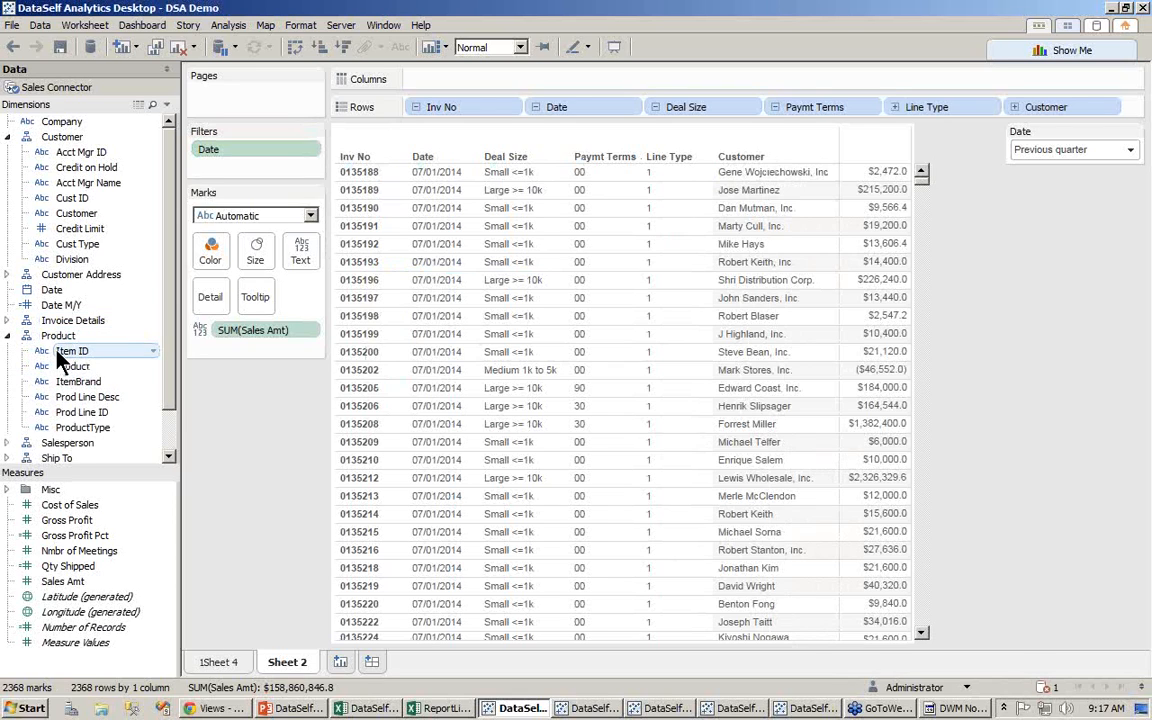
{"action": "left_click_drag", "start_coordinate": [60, 360], "coordinate": [1115, 115]}
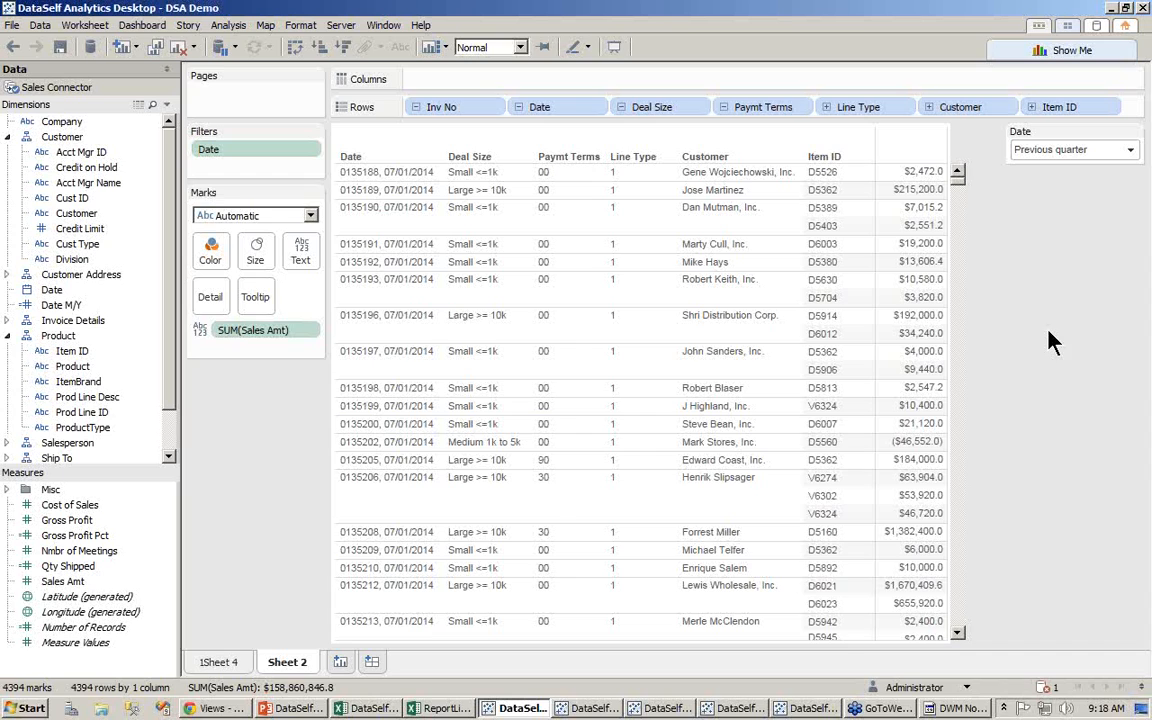
Step: Create a new sheet, collapse the expanded dimension hierarchies, and put Sales Amt on the rows
{"action": "left_click", "coordinate": [340, 661]}
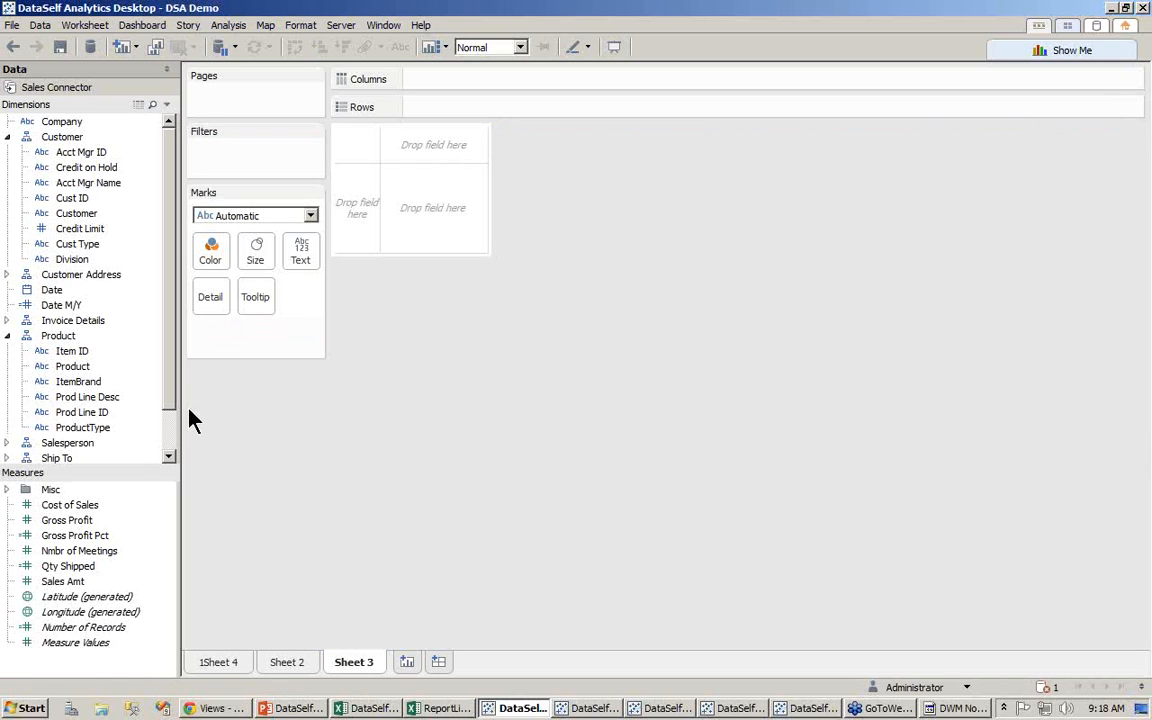
{"action": "left_click", "coordinate": [8, 336]}
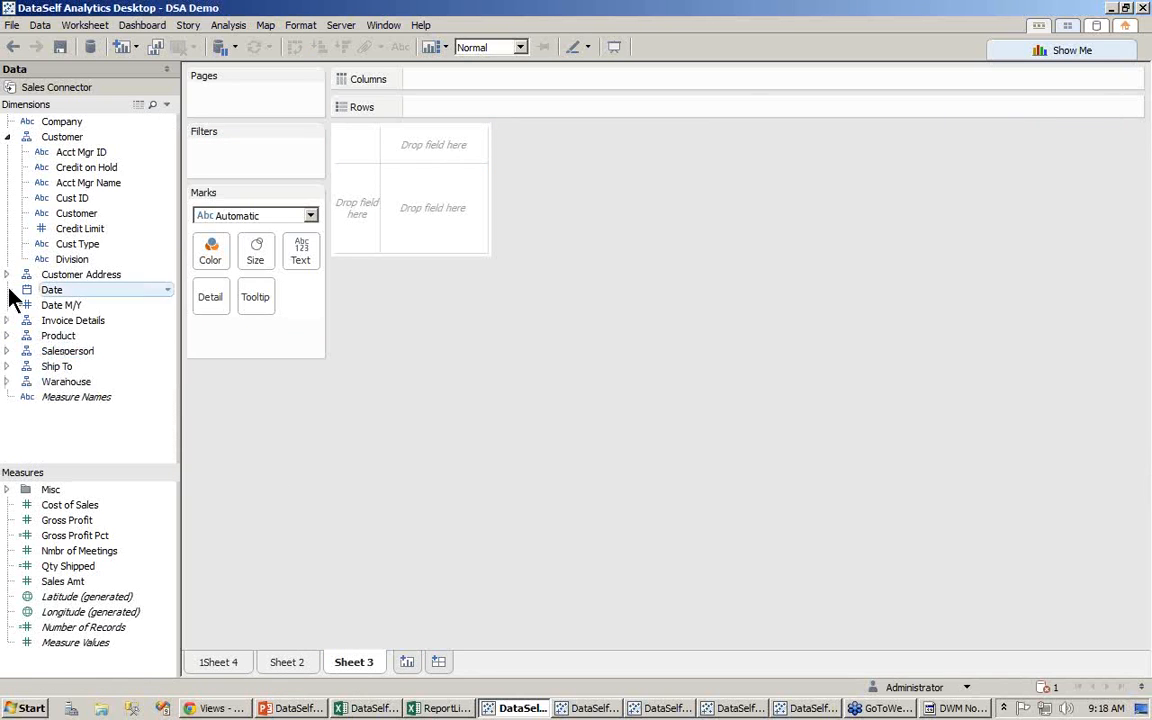
{"action": "left_click", "coordinate": [8, 274]}
{"action": "left_click", "coordinate": [8, 137]}
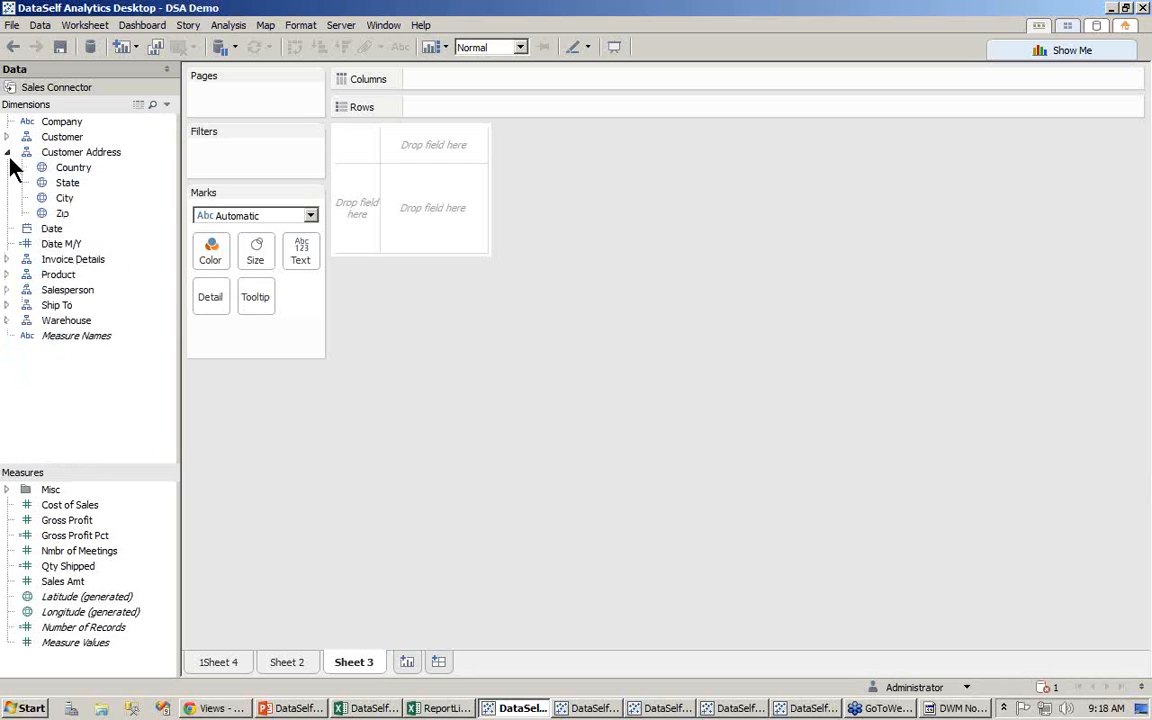
{"action": "left_click", "coordinate": [8, 152]}
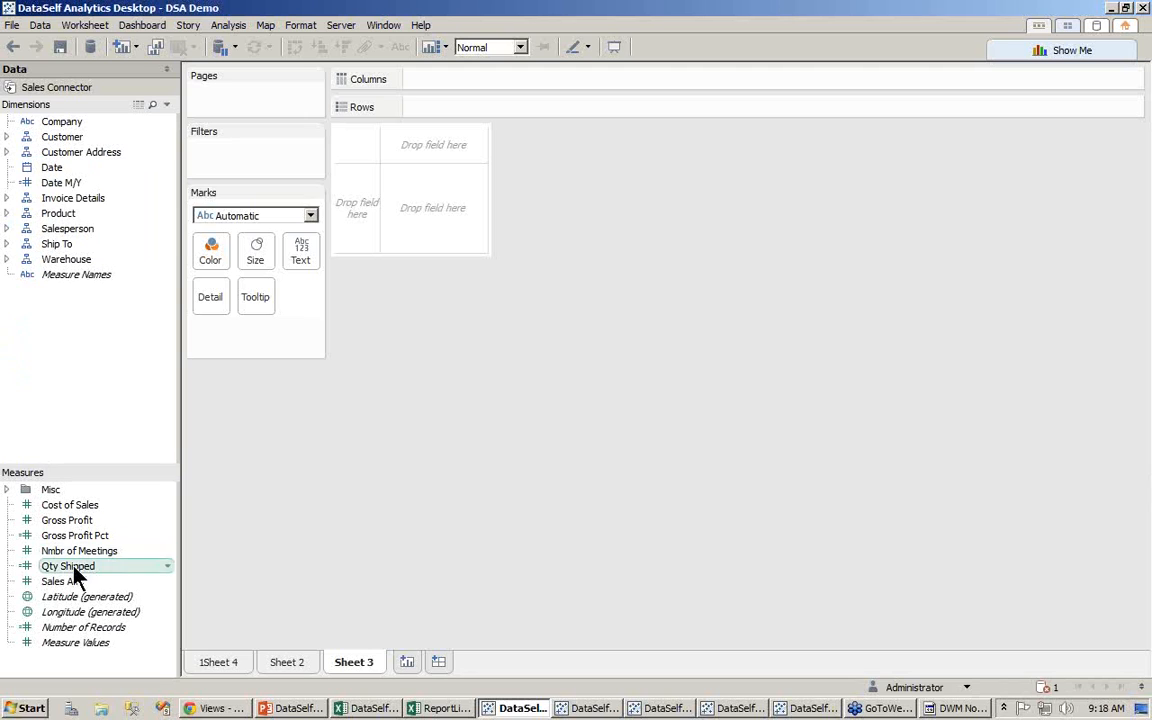
{"action": "left_click_drag", "start_coordinate": [62, 590], "coordinate": [472, 116]}
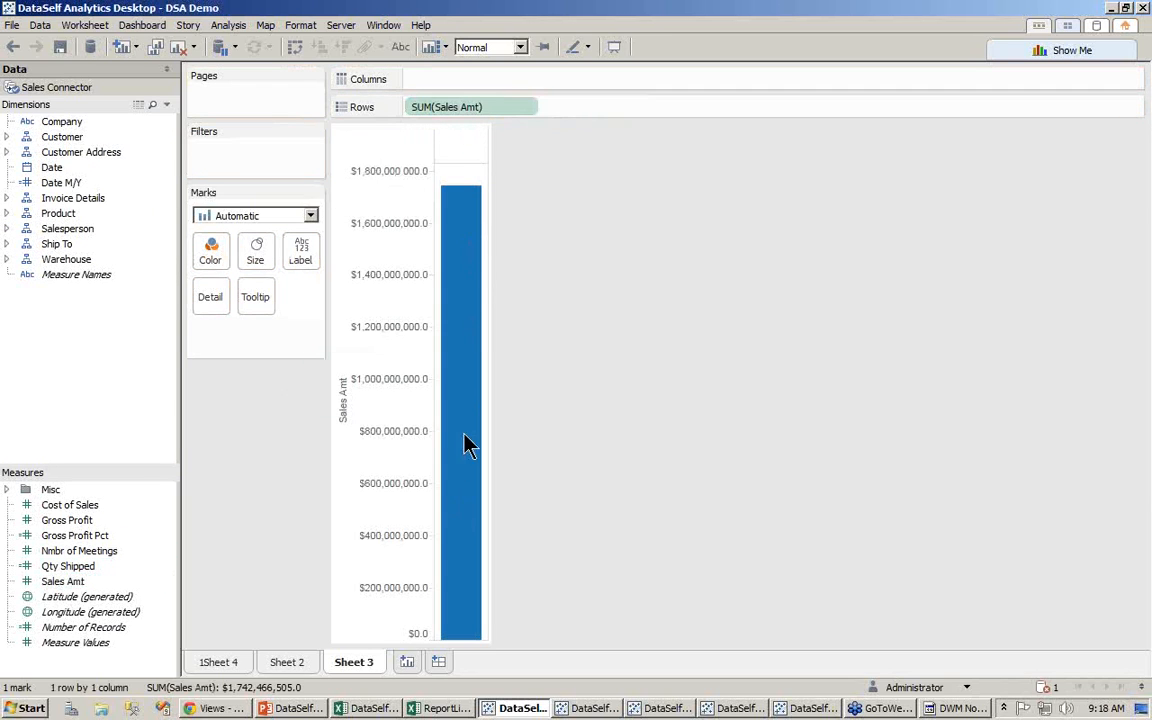
Step: Plot Sales Amt over Date M/Y on the columns and color the lines by Company
{"action": "mouse_move", "coordinate": [463, 220]}
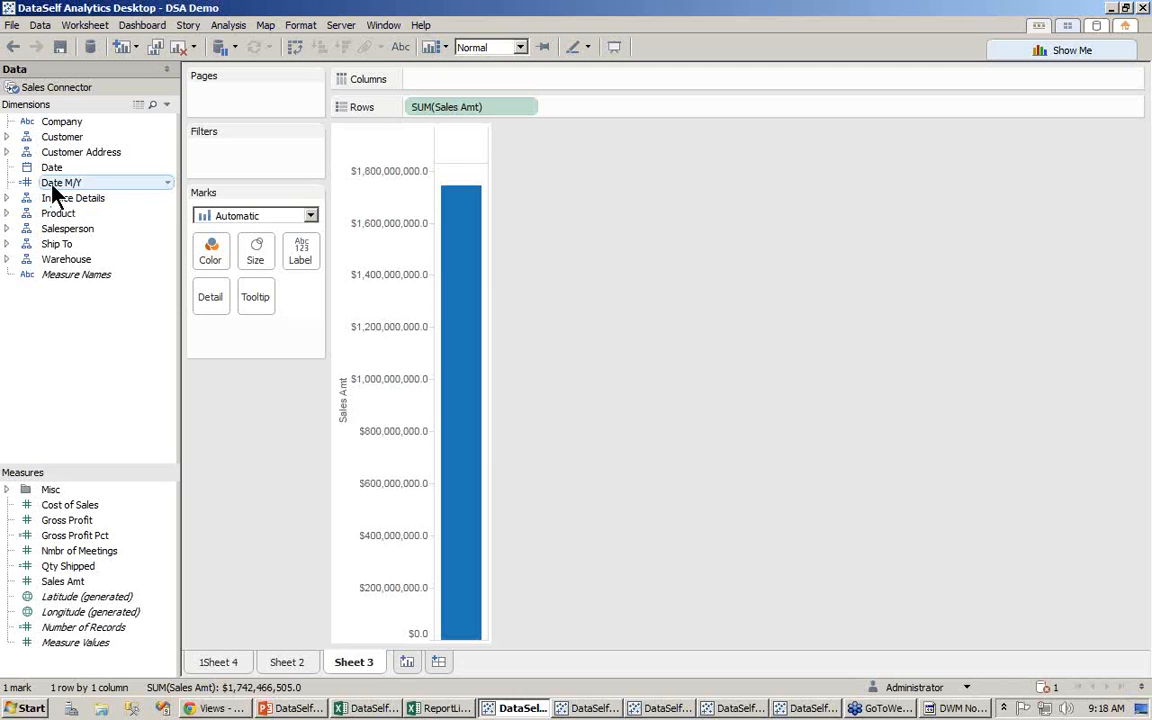
{"action": "left_click_drag", "start_coordinate": [53, 185], "coordinate": [421, 90]}
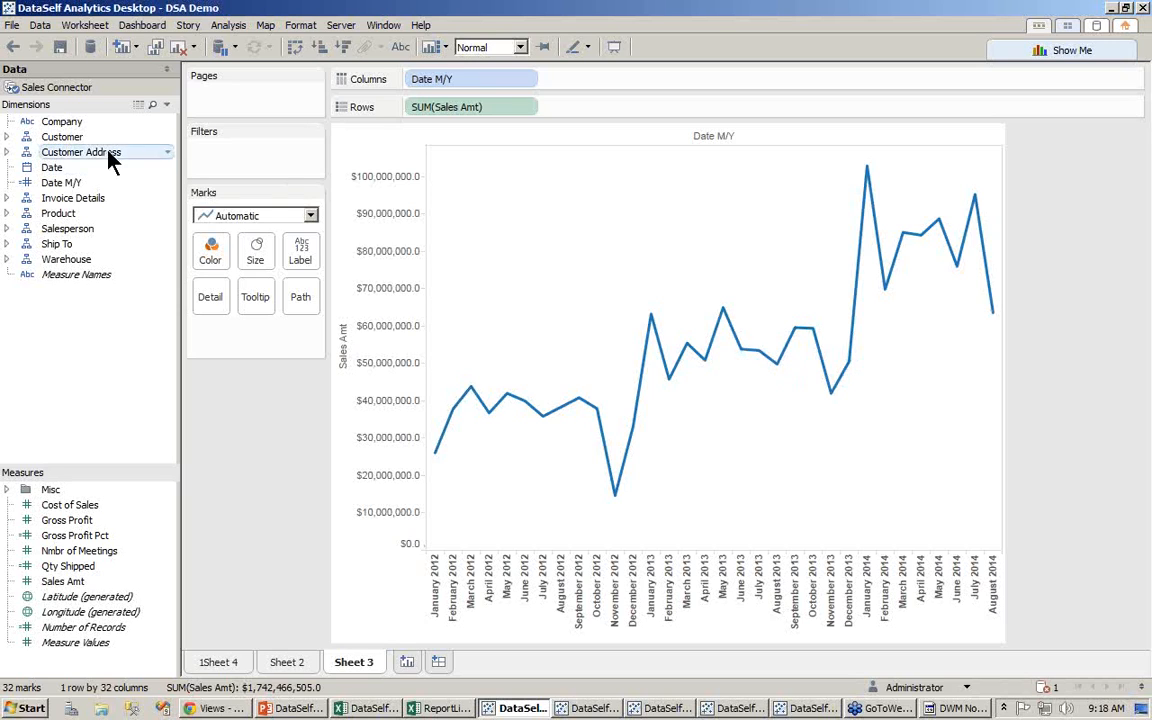
{"action": "left_click_drag", "start_coordinate": [58, 124], "coordinate": [211, 258]}
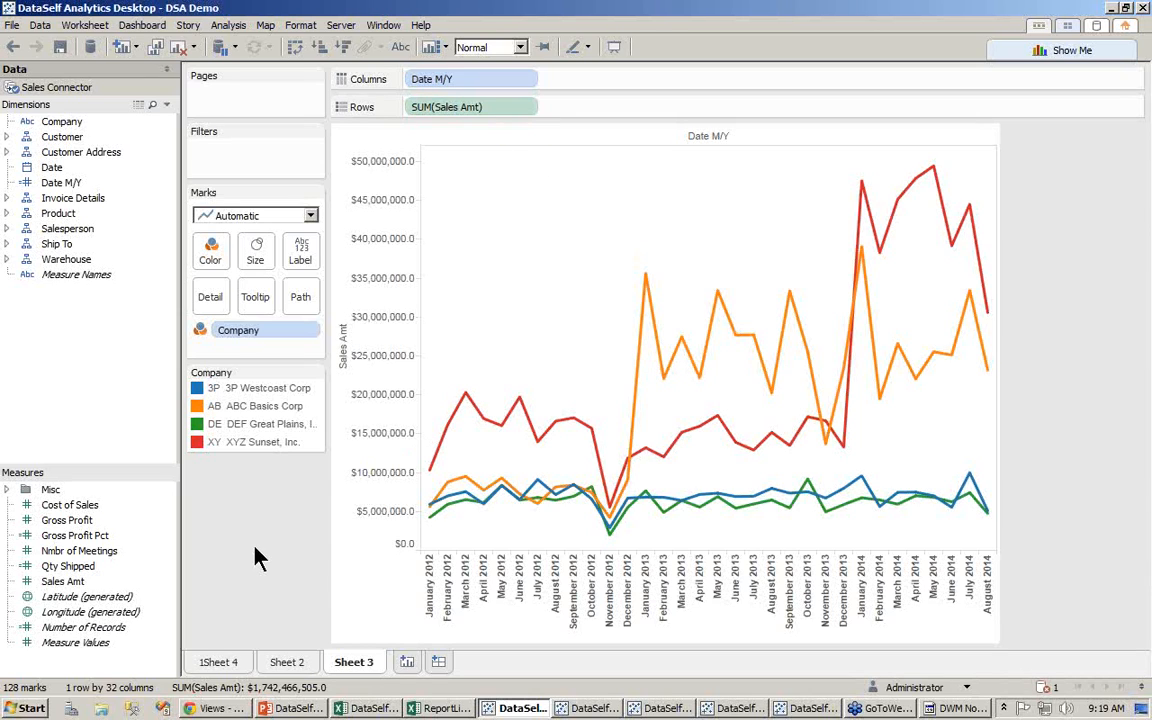
Step: Add Nmbr of Meetings to the rows after Sales Amt as a second chart
{"action": "left_click", "coordinate": [80, 551]}
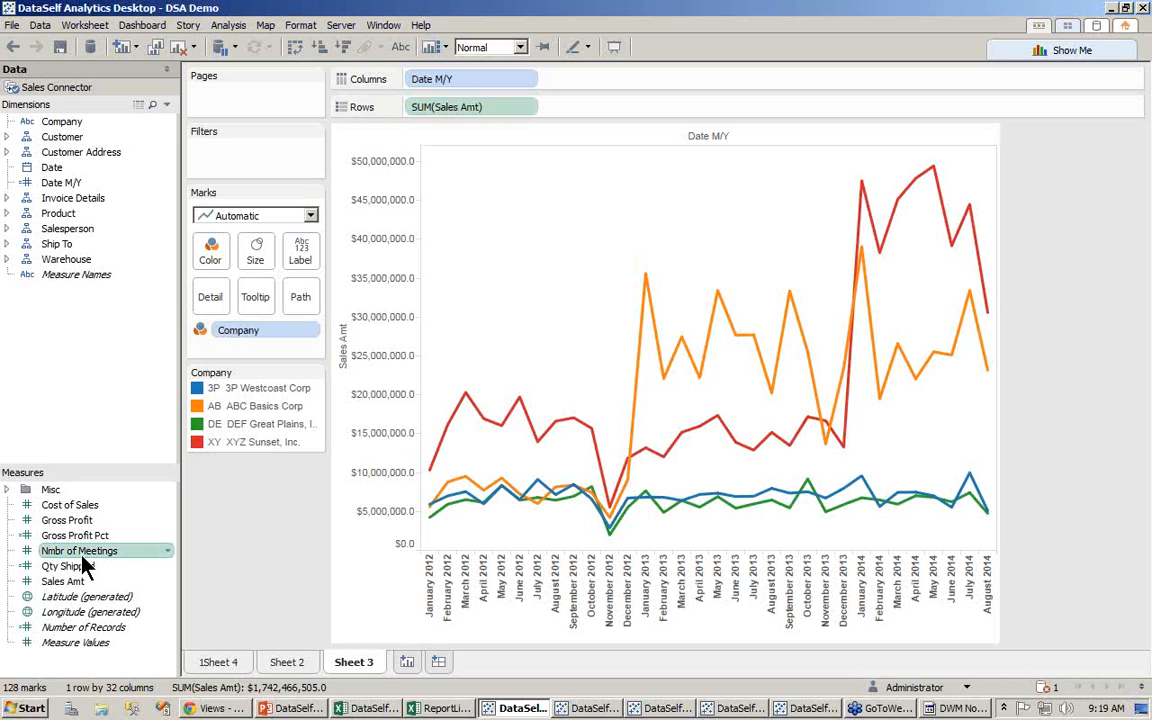
{"action": "mouse_move", "coordinate": [83, 557]}
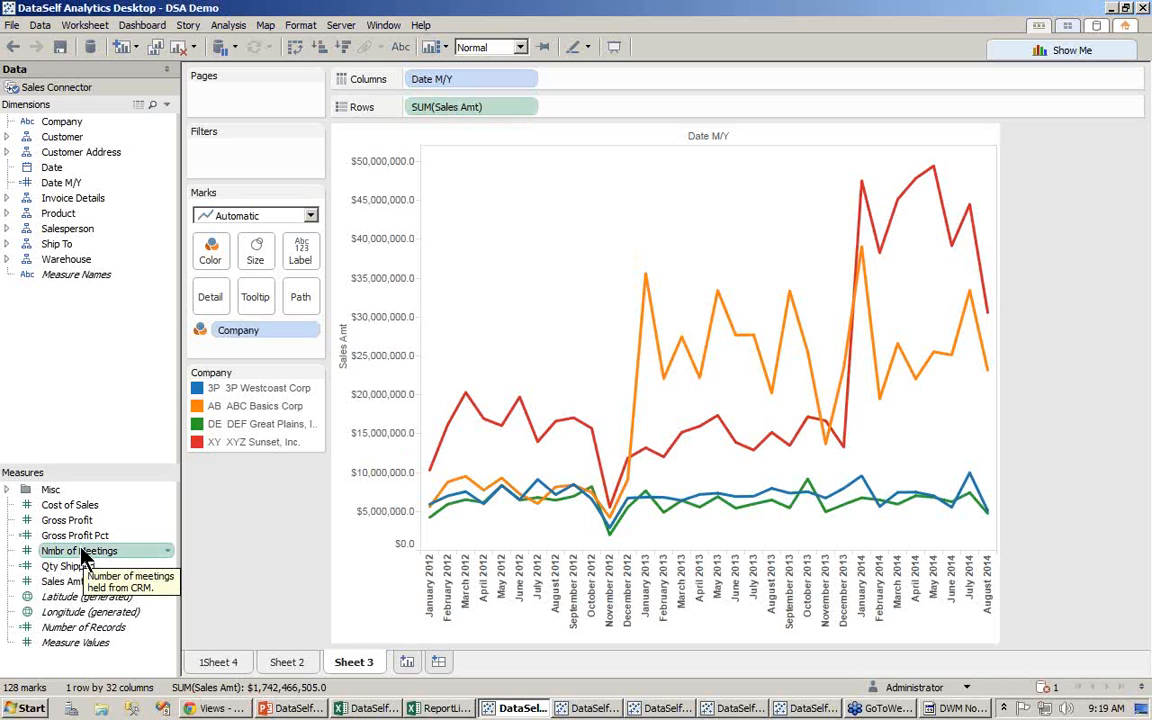
{"action": "left_click_drag", "start_coordinate": [83, 557], "coordinate": [627, 108]}
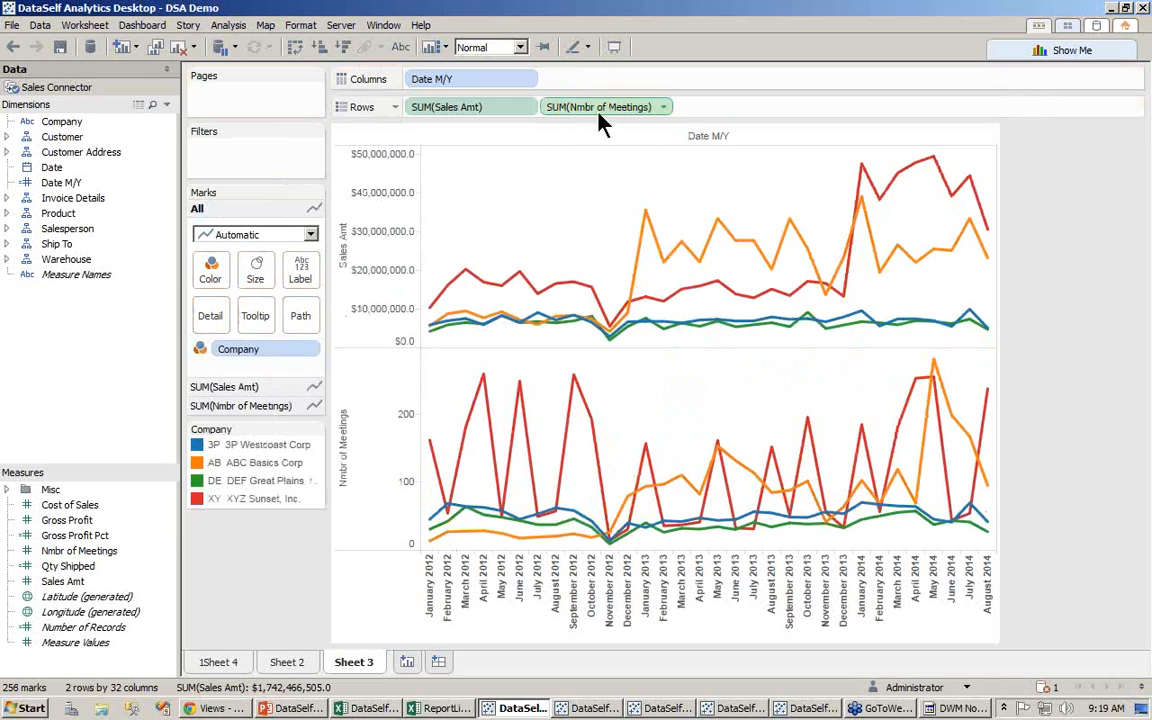
Step: Change the mark type of the Nmbr of Meetings chart to Bar, leaving Sales Amt as lines
{"action": "left_click", "coordinate": [365, 262]}
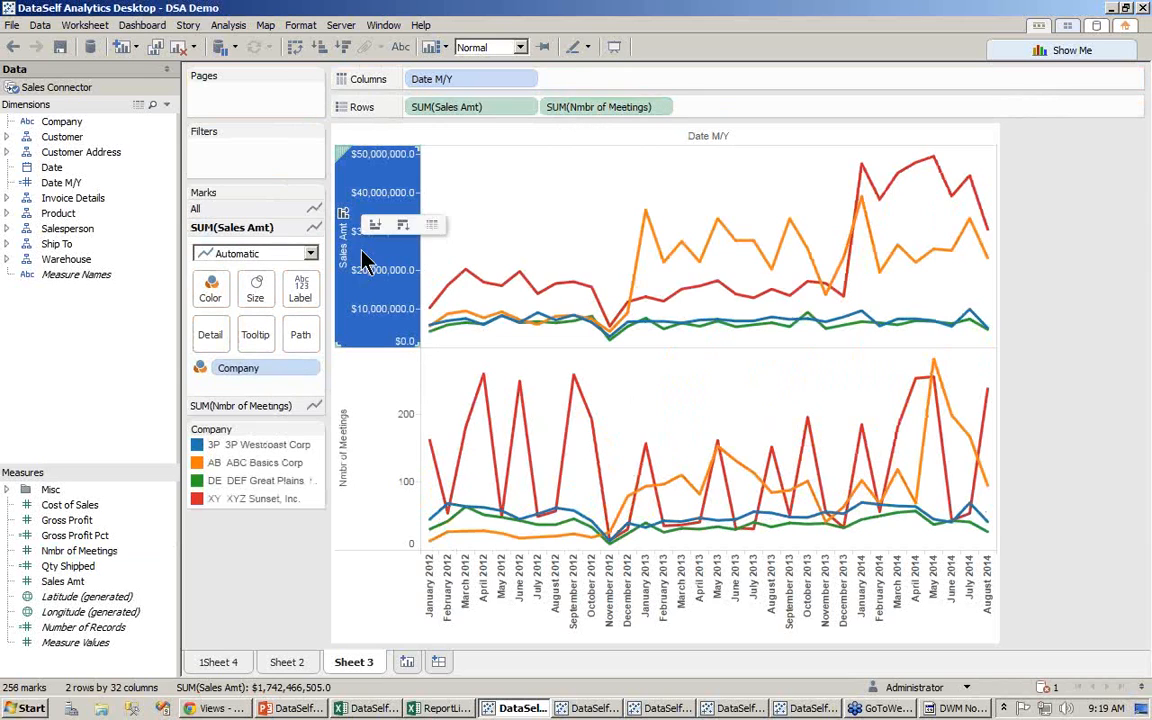
{"action": "left_click", "coordinate": [368, 453]}
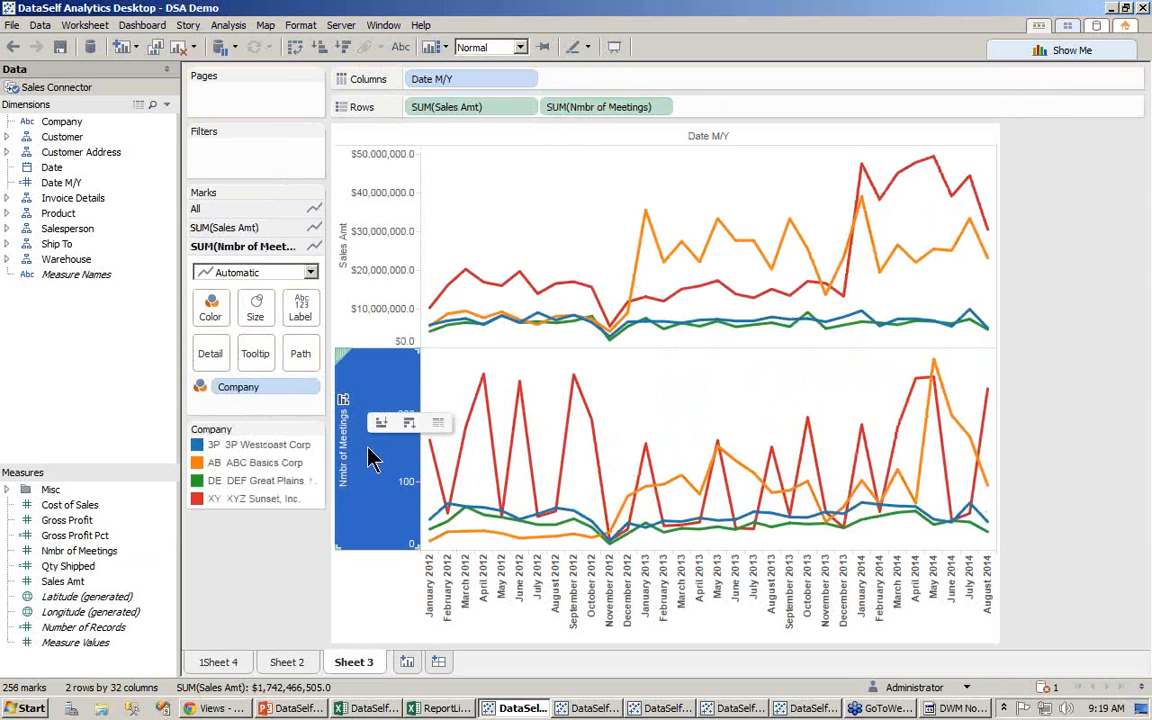
{"action": "left_click", "coordinate": [311, 274]}
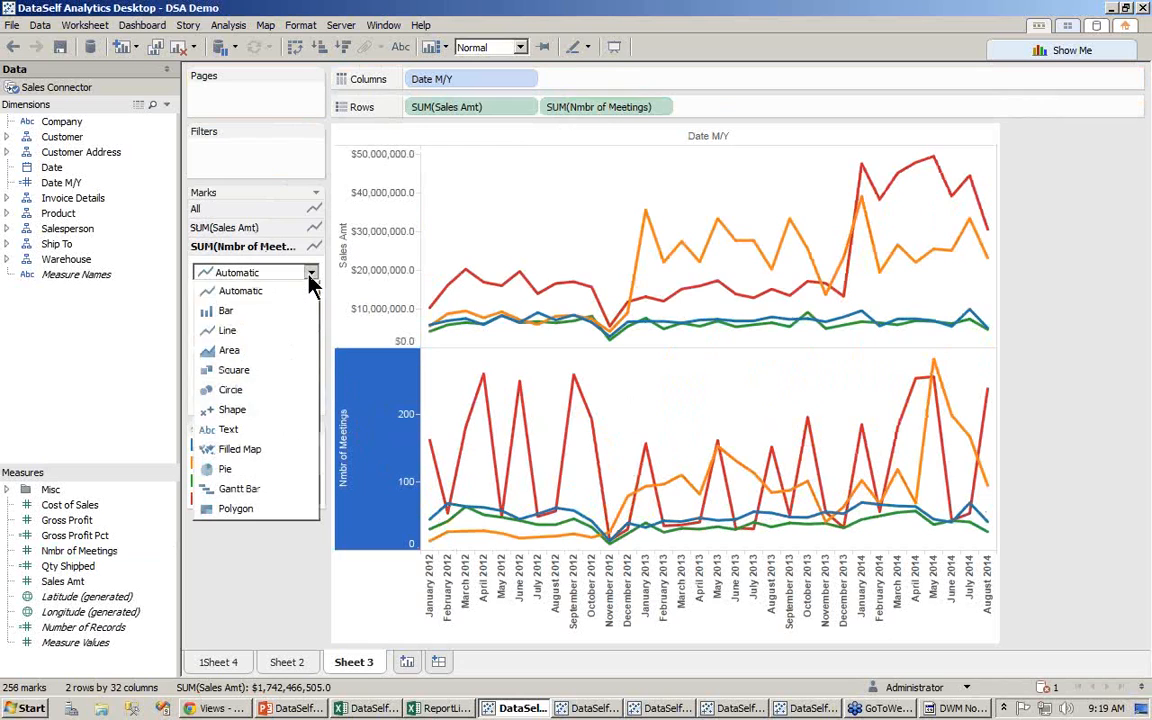
{"action": "left_click", "coordinate": [272, 314]}
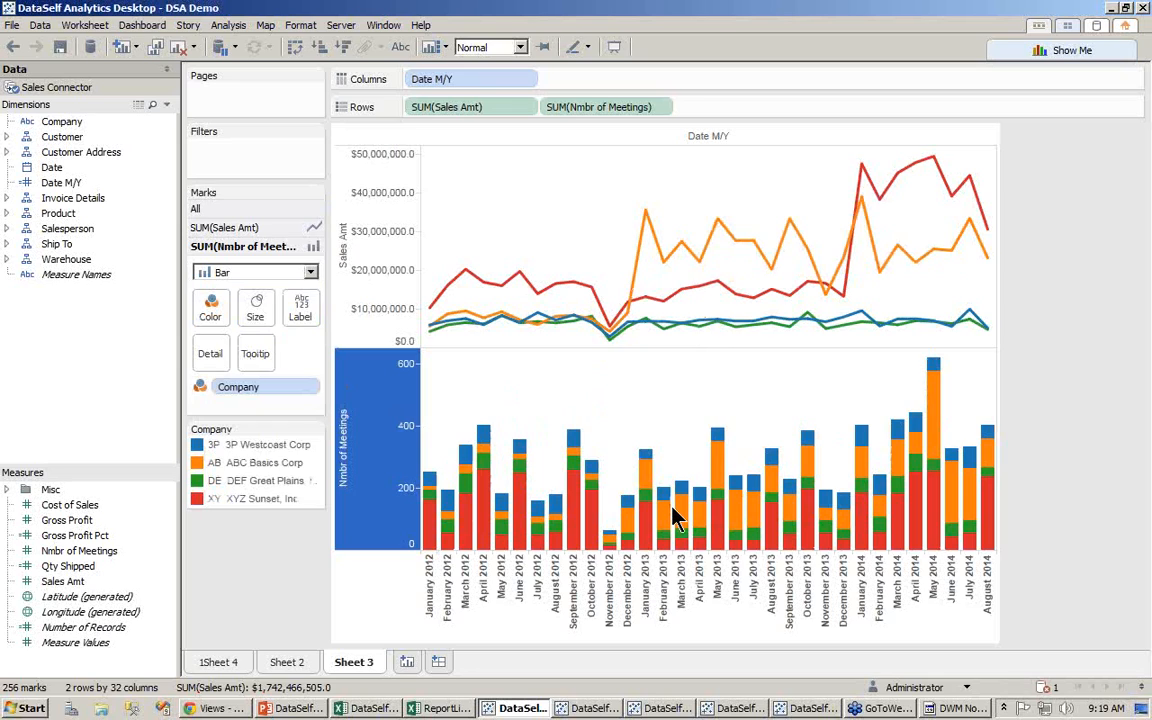
{"action": "left_click", "coordinate": [1073, 485]}
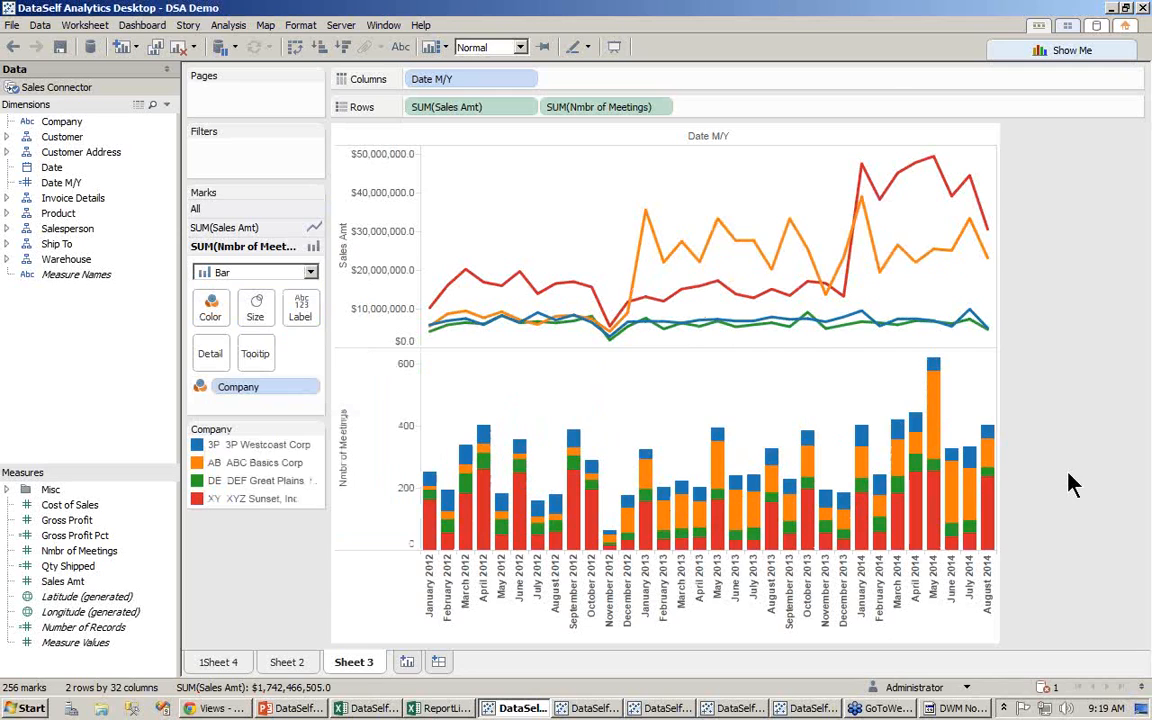
Step: On a new sheet, build a pie map of Sales Amt by State and Deal Size, and enlarge the pies
{"action": "left_click", "coordinate": [408, 663]}
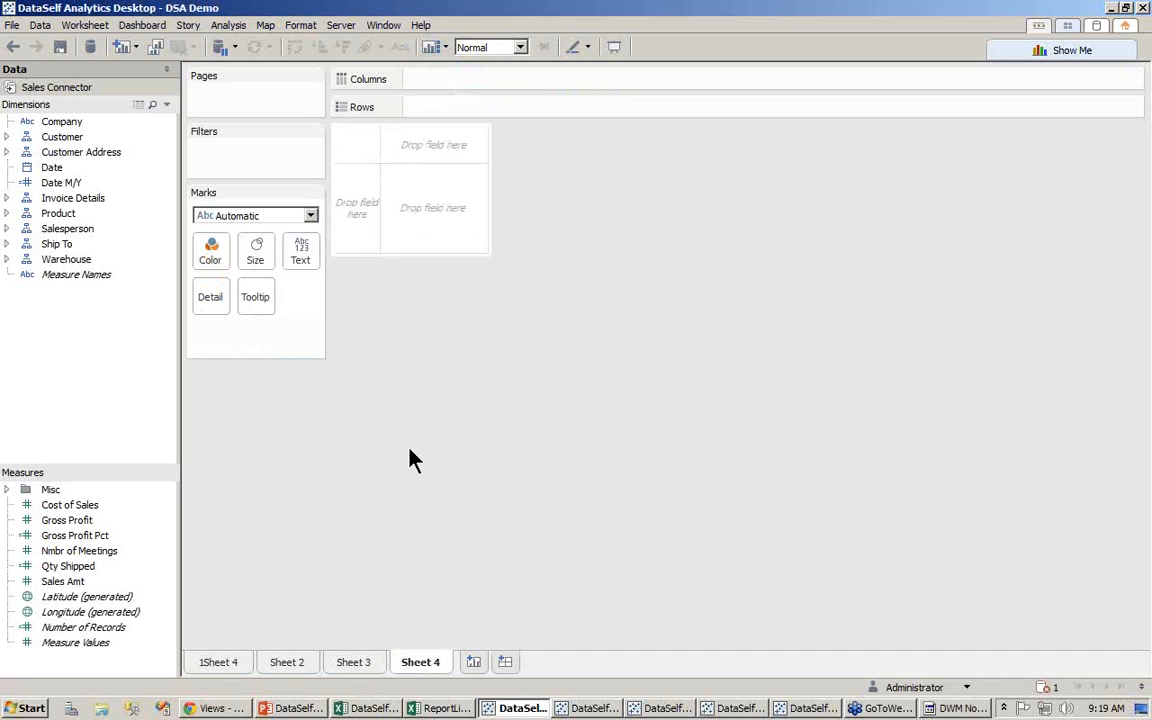
{"action": "left_click", "coordinate": [8, 153]}
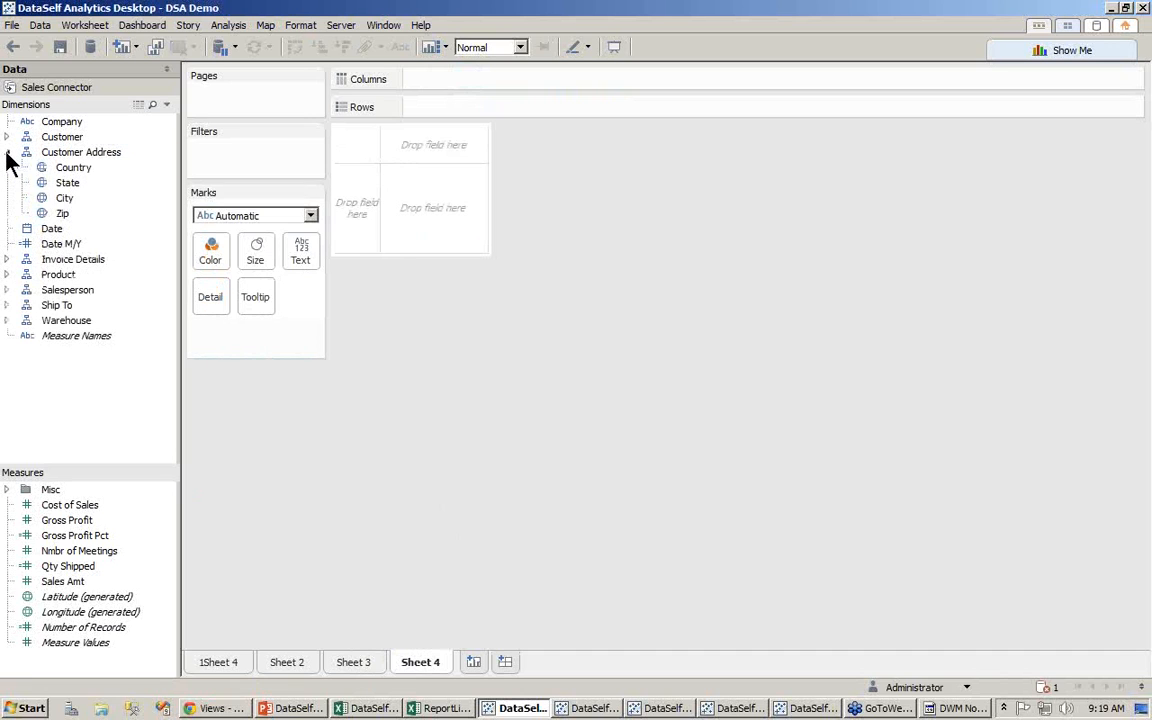
{"action": "left_click", "coordinate": [55, 182]}
{"action": "left_click", "coordinate": [8, 259]}
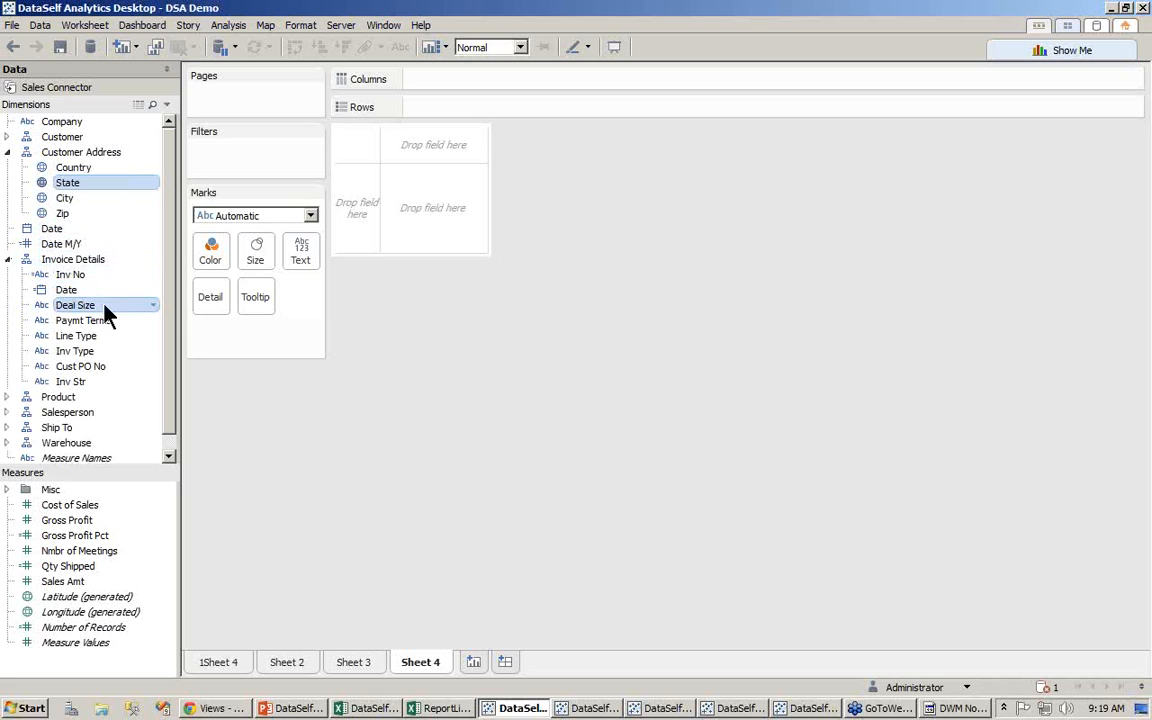
{"action": "left_click", "coordinate": [72, 580], "text": "ctrl"}
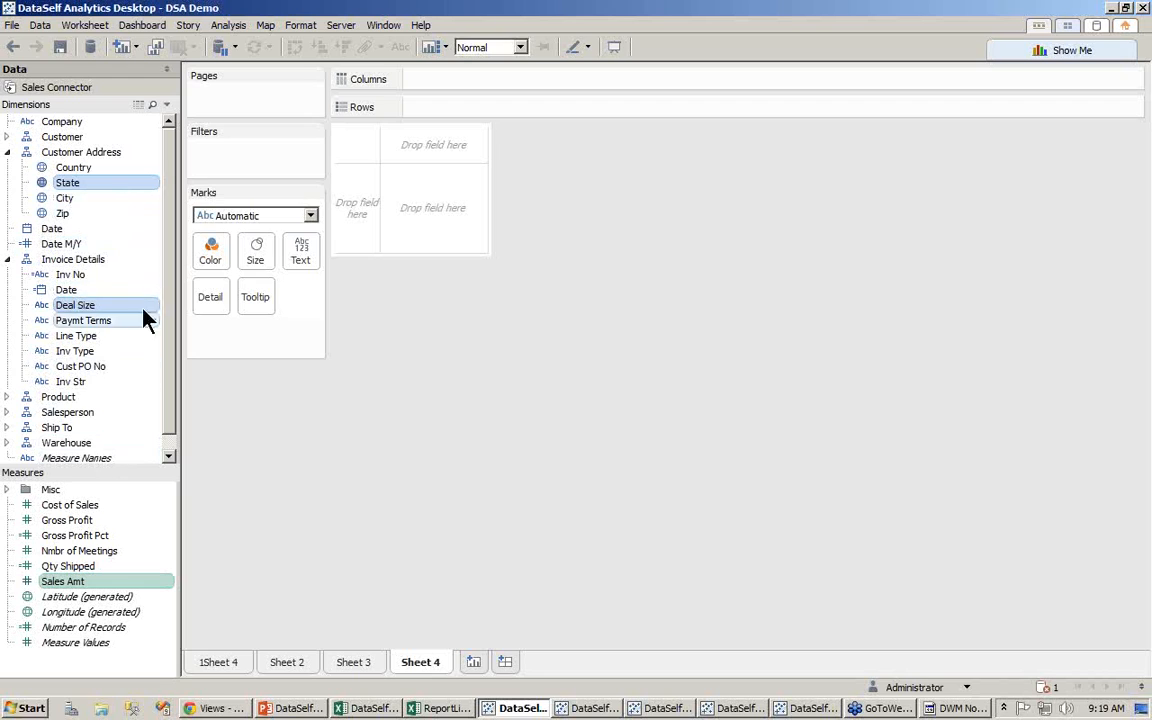
{"action": "left_click", "coordinate": [1021, 52]}
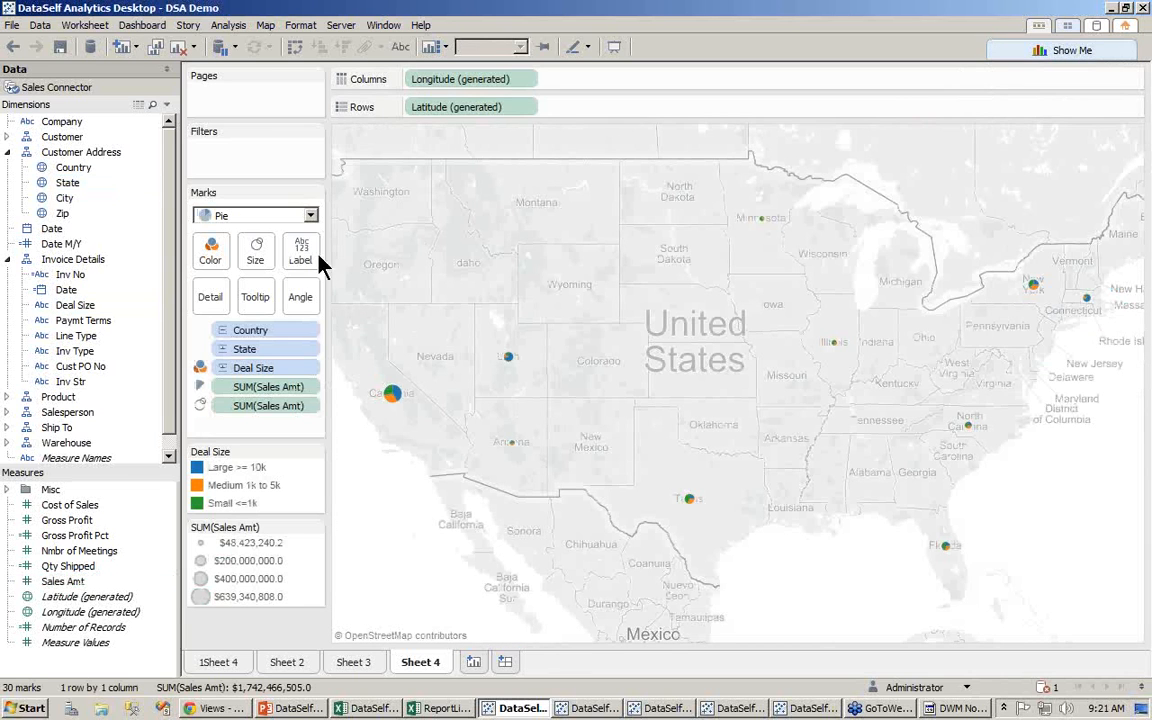
{"action": "left_click", "coordinate": [256, 252]}
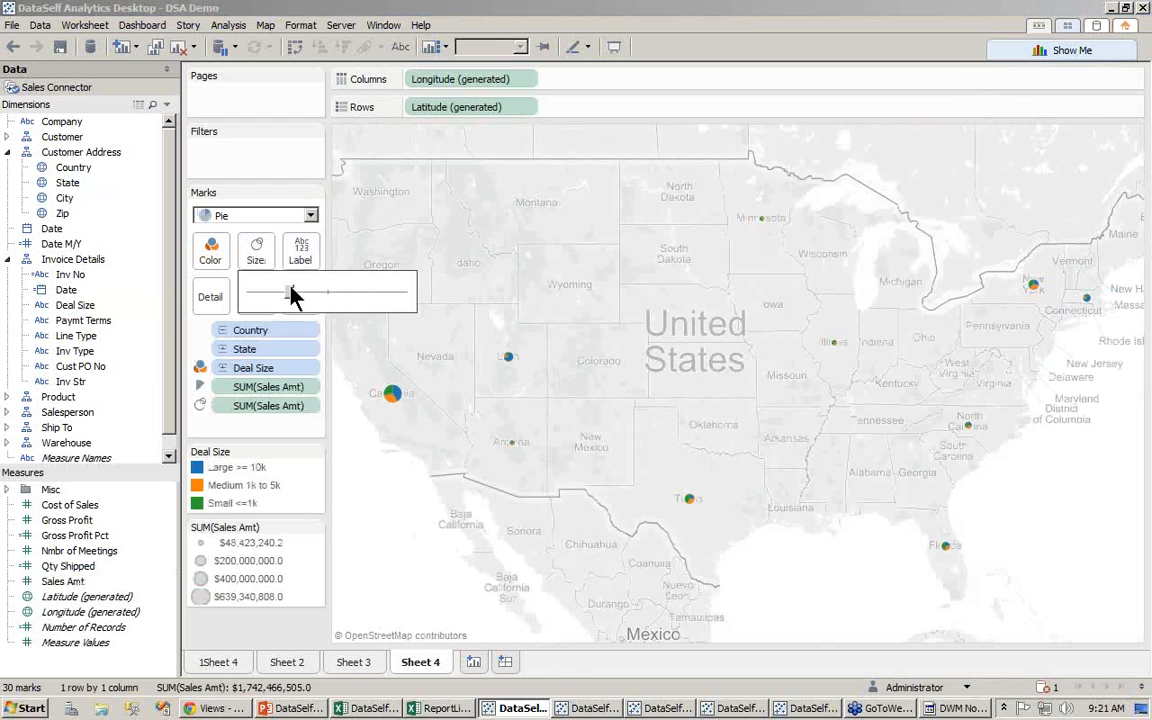
{"action": "left_click_drag", "start_coordinate": [293, 297], "coordinate": [352, 300]}
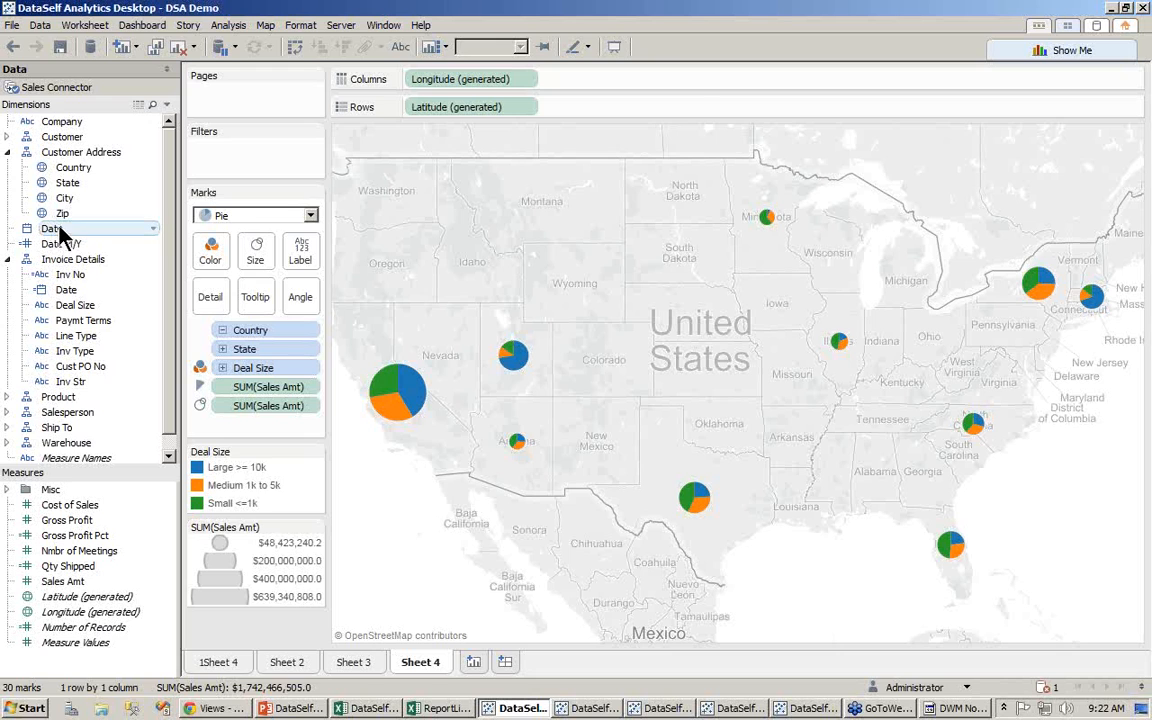
Step: Try the year of Date on the map's columns and rows, and finally place it on Pages
{"action": "mouse_move", "coordinate": [52, 232]}
{"action": "left_mouse_down"}
{"action": "mouse_move", "coordinate": [324, 141]}
{"action": "mouse_move", "coordinate": [398, 75]}
{"action": "mouse_move", "coordinate": [416, 86]}
{"action": "left_mouse_up"}
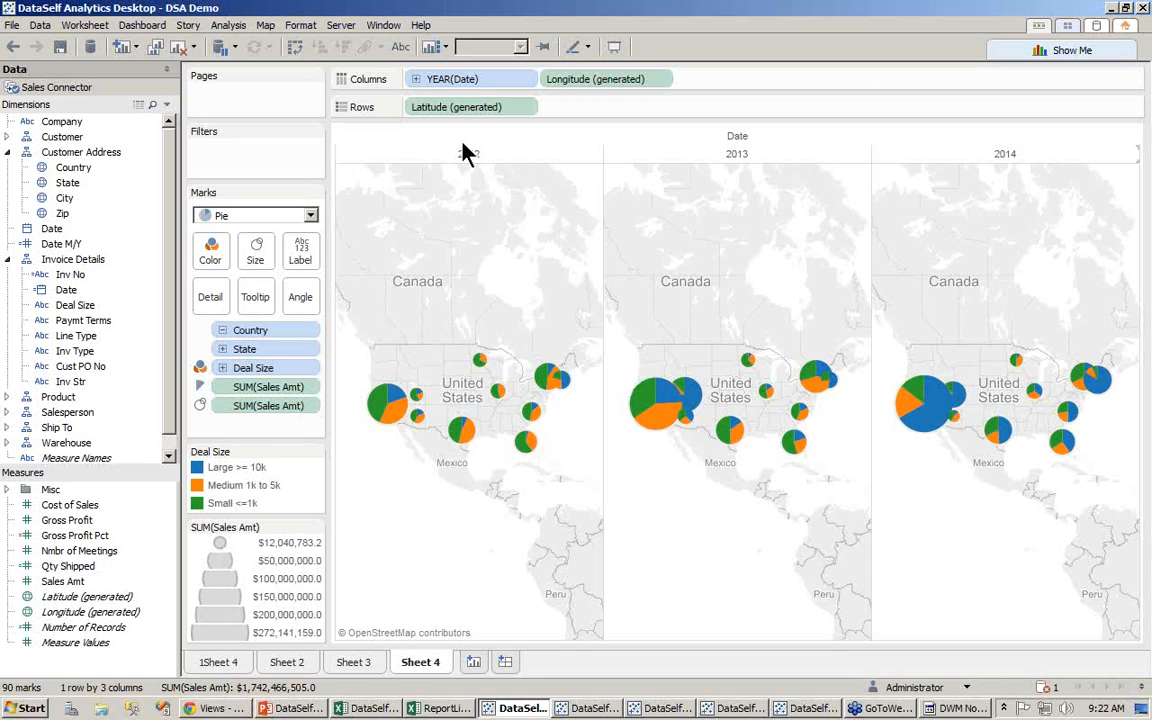
{"action": "mouse_move", "coordinate": [448, 80]}
{"action": "left_mouse_down"}
{"action": "mouse_move", "coordinate": [404, 110]}
{"action": "mouse_move", "coordinate": [415, 112]}
{"action": "left_mouse_up"}
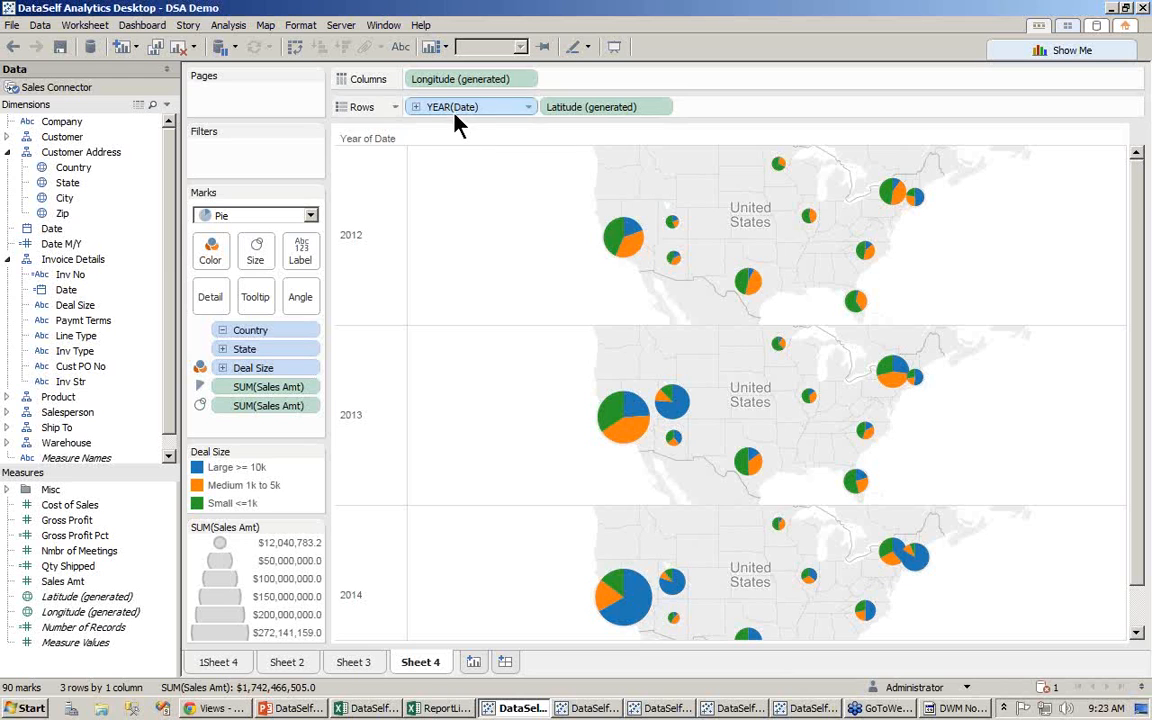
{"action": "left_click_drag", "start_coordinate": [460, 113], "coordinate": [256, 101]}
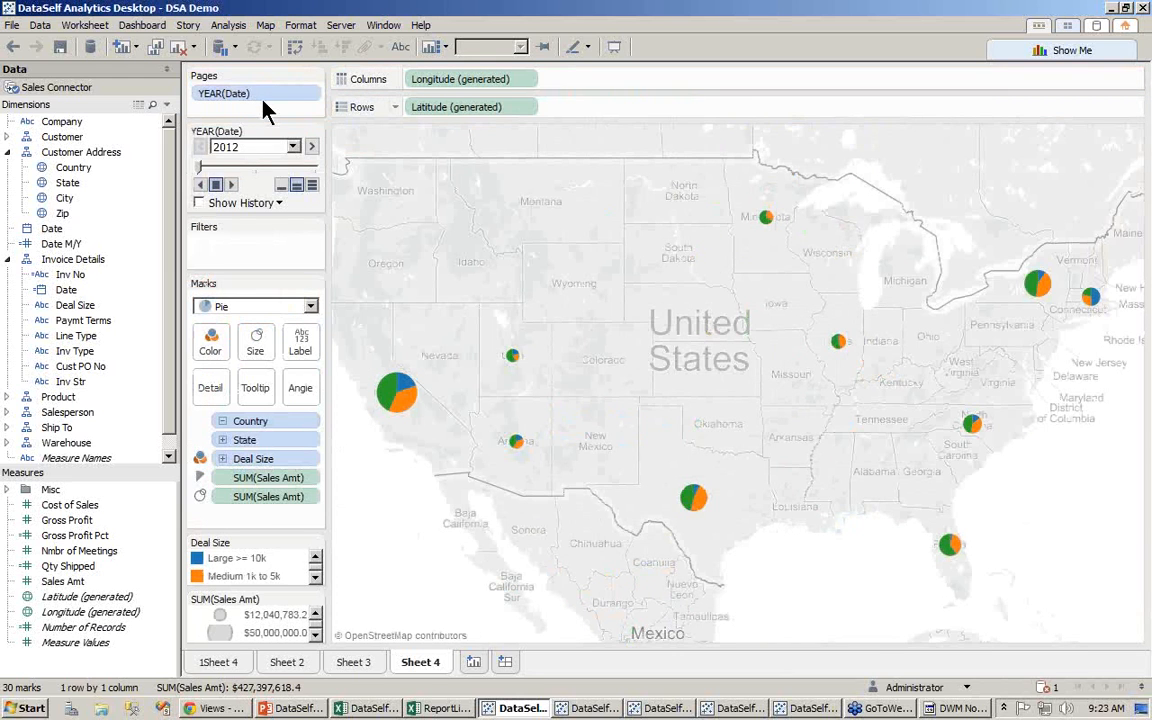
Step: Annotate a point in the map's northwest with the Page Name field, formatted at font size 26
{"action": "right_click", "coordinate": [563, 216]}
{"action": "mouse_move", "coordinate": [628, 330]}
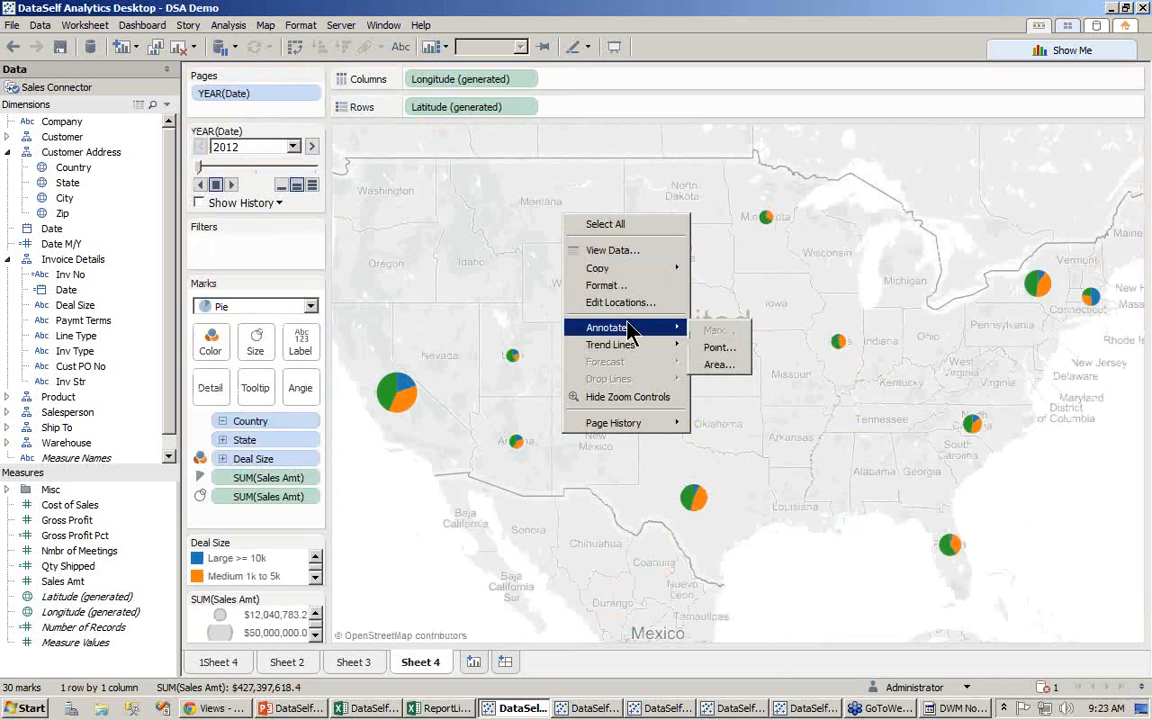
{"action": "left_click", "coordinate": [716, 347]}
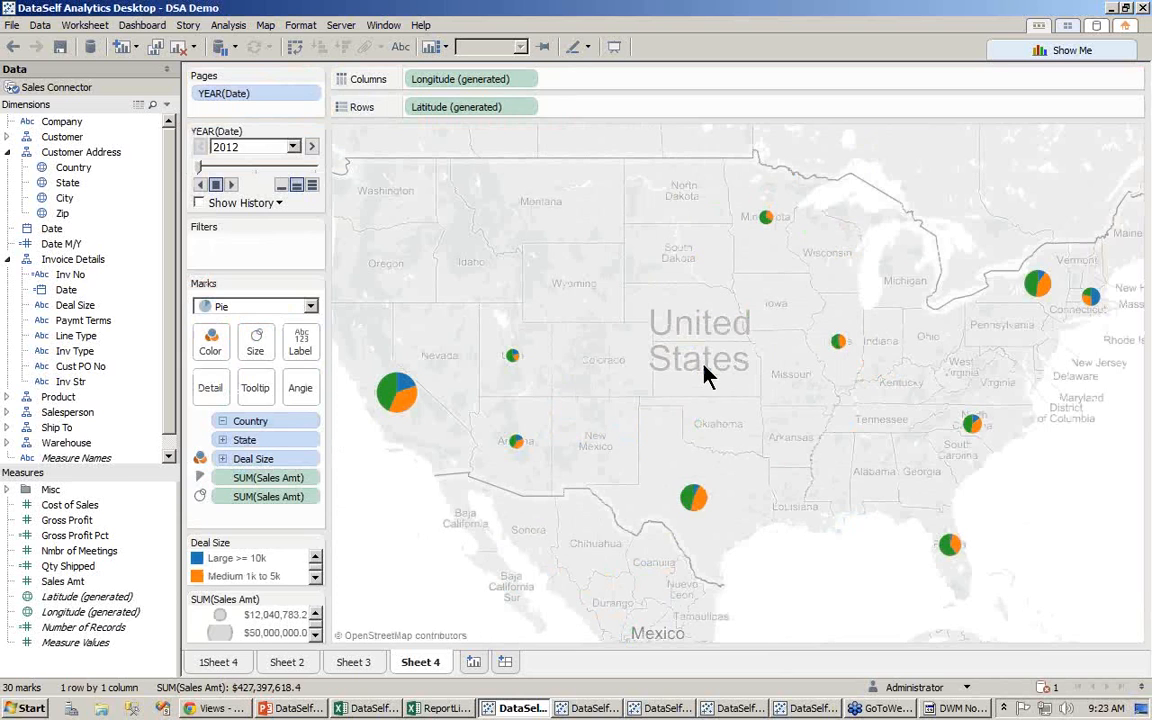
{"action": "left_click", "coordinate": [770, 250]}
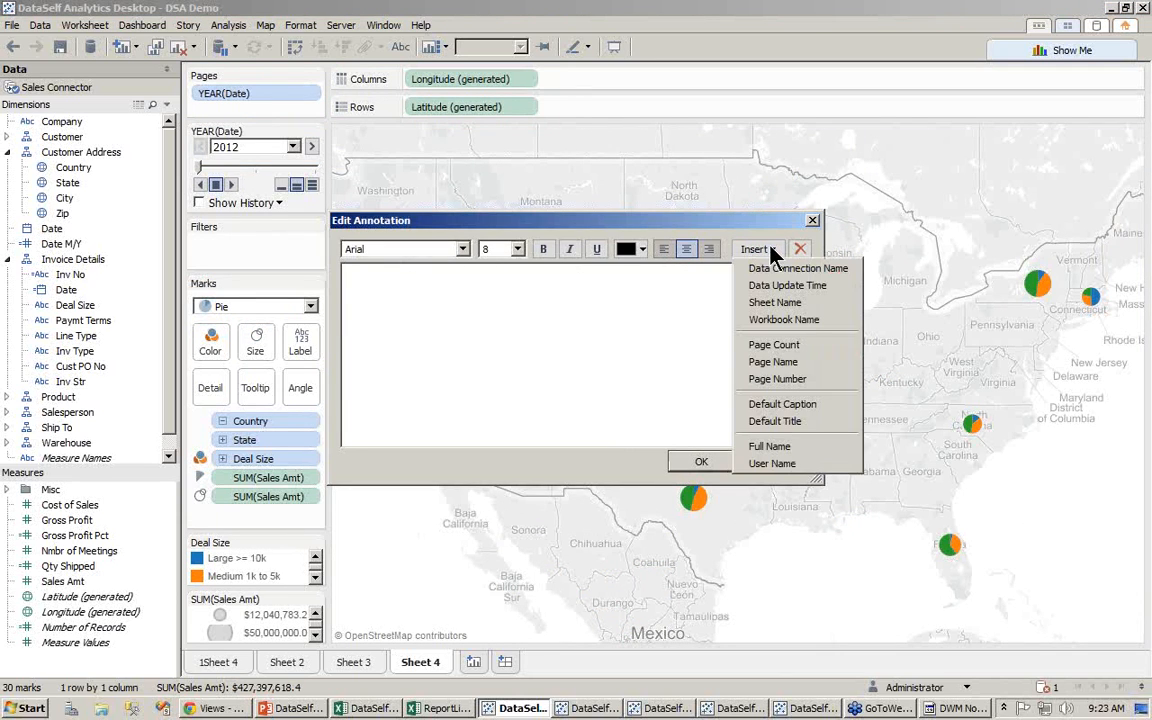
{"action": "left_click", "coordinate": [773, 361]}
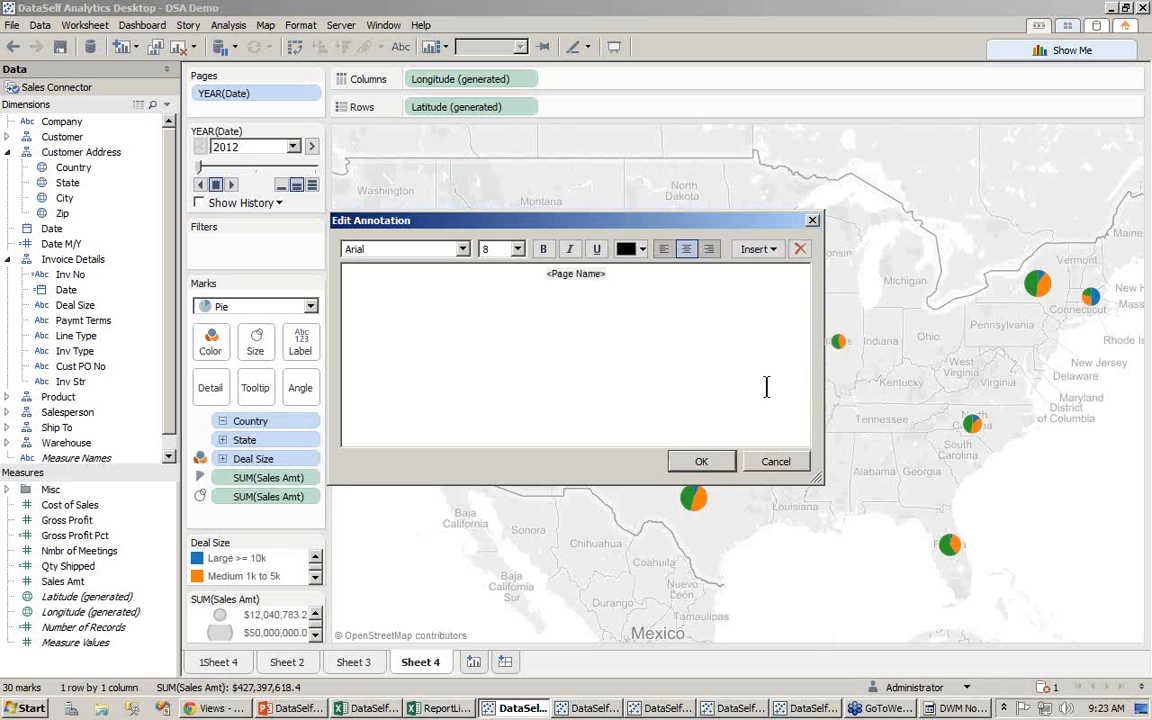
{"action": "left_click_drag", "start_coordinate": [619, 281], "coordinate": [528, 271]}
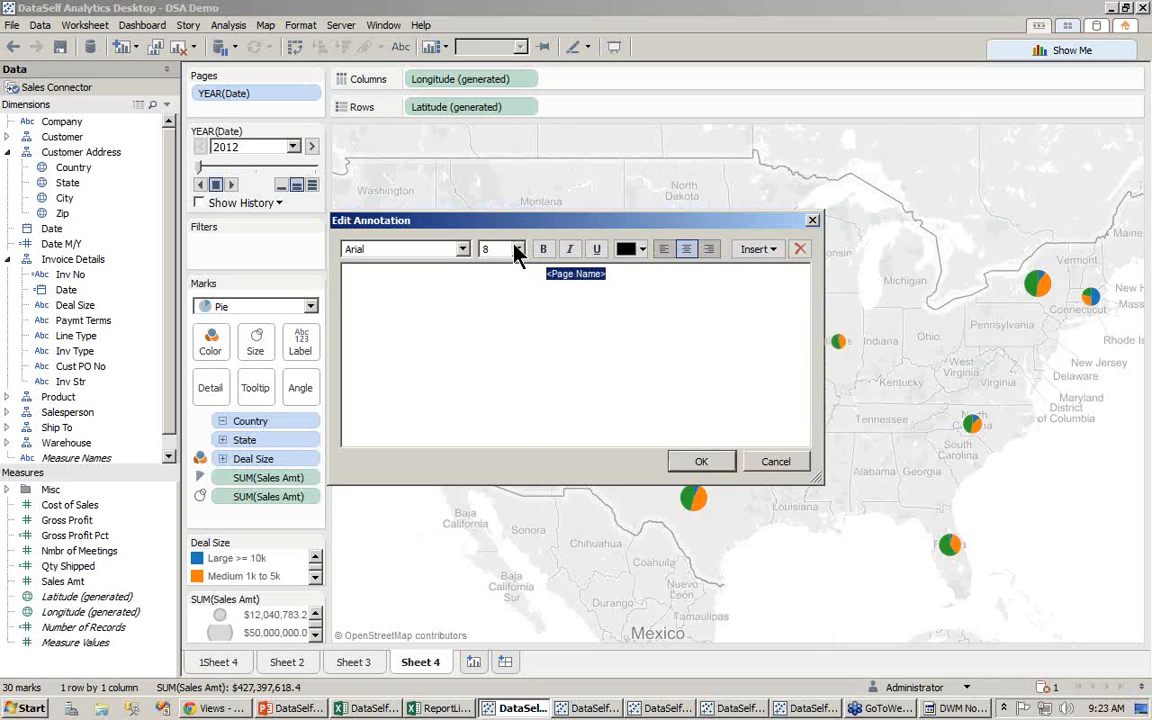
{"action": "left_click", "coordinate": [518, 250]}
{"action": "left_click", "coordinate": [505, 425]}
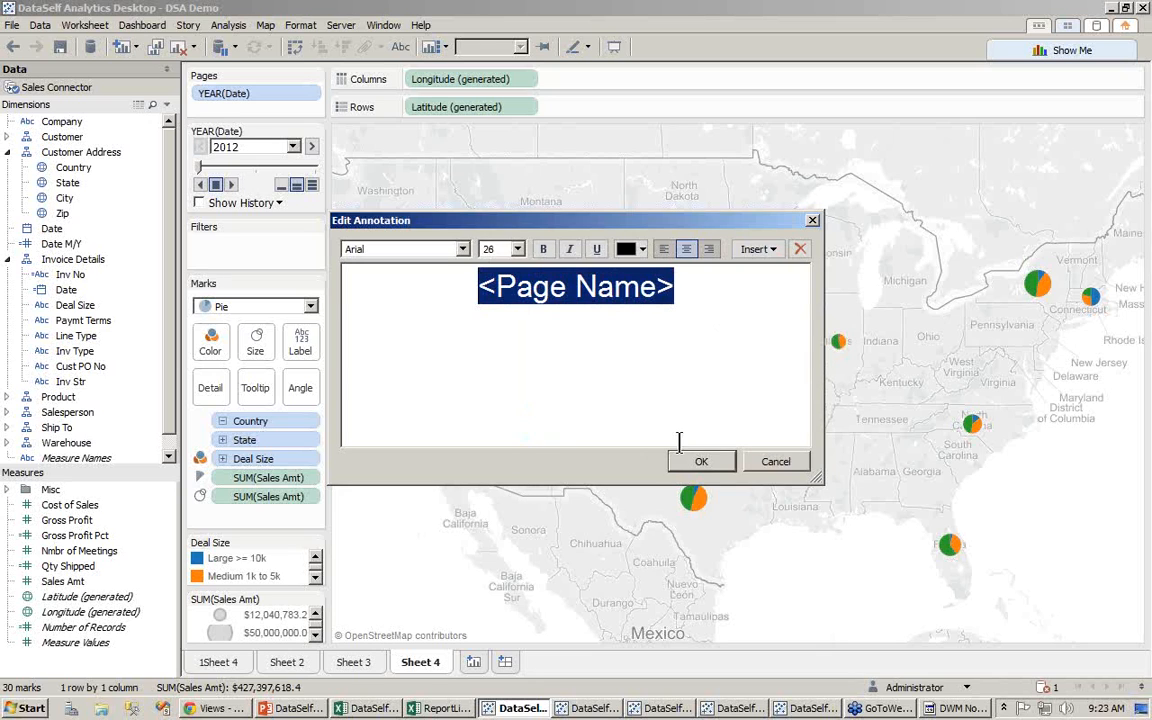
{"action": "left_click", "coordinate": [701, 461]}
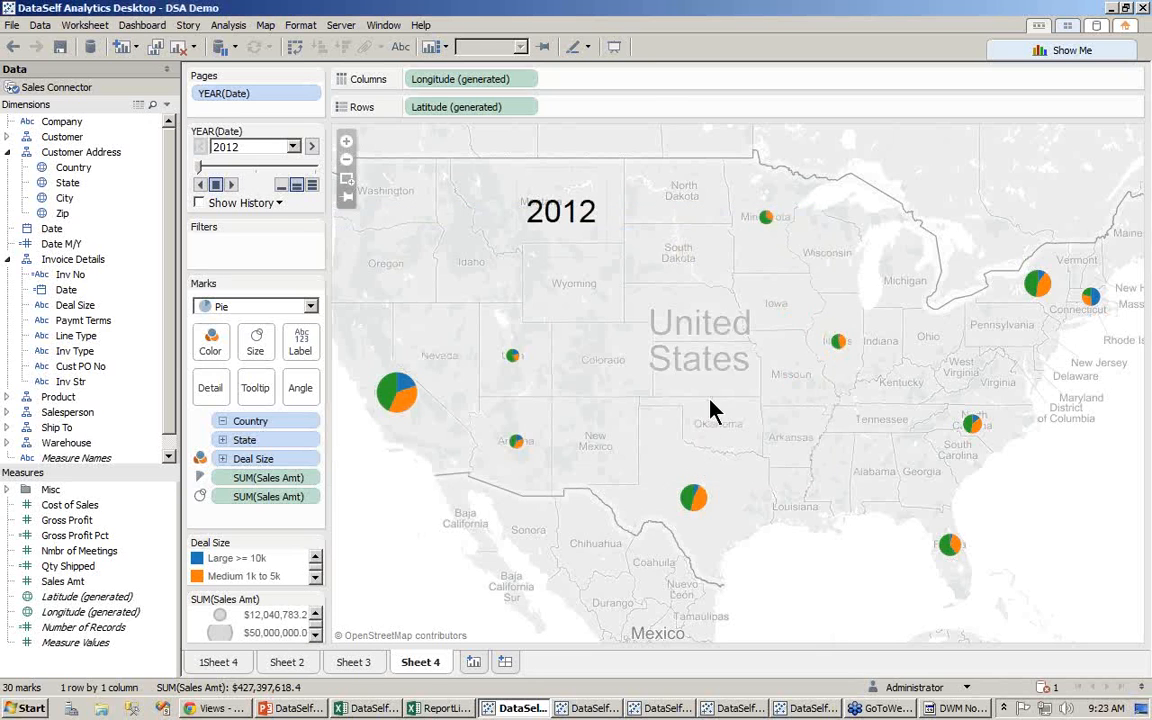
Step: Widen the year annotation's box eastward so its text shifts toward the Dakotas, and deselect it
{"action": "left_click", "coordinate": [600, 207]}
{"action": "left_click_drag", "start_coordinate": [609, 211], "coordinate": [678, 212]}
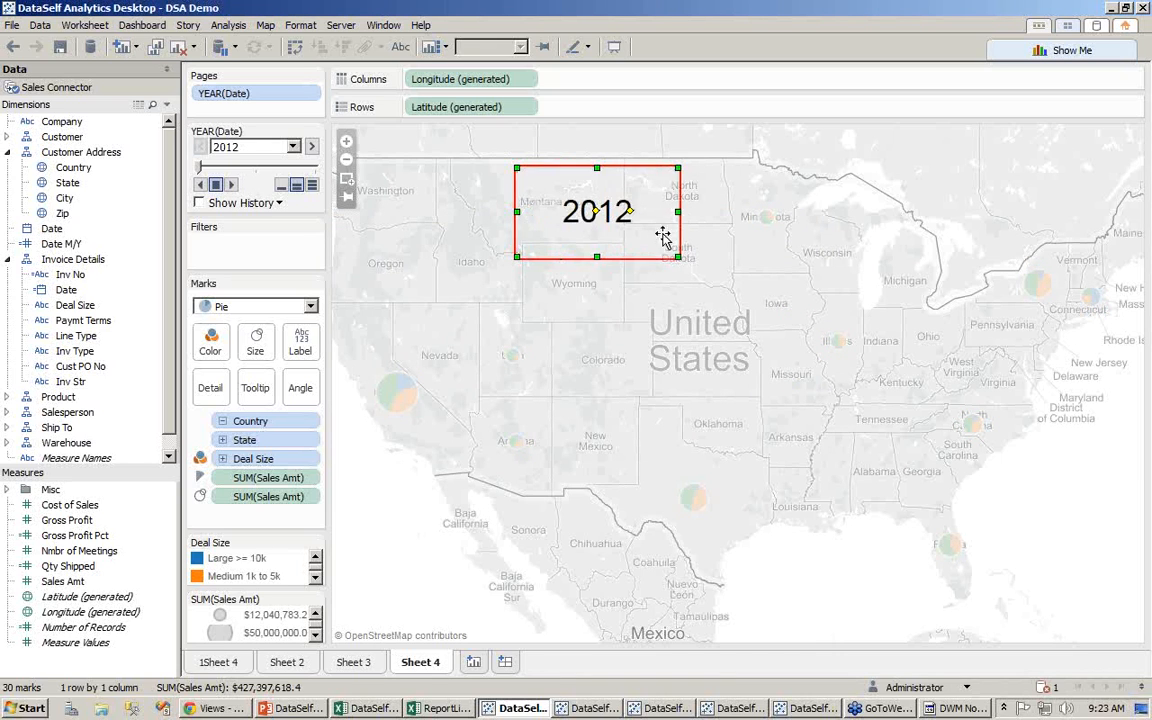
{"action": "left_click", "coordinate": [640, 276]}
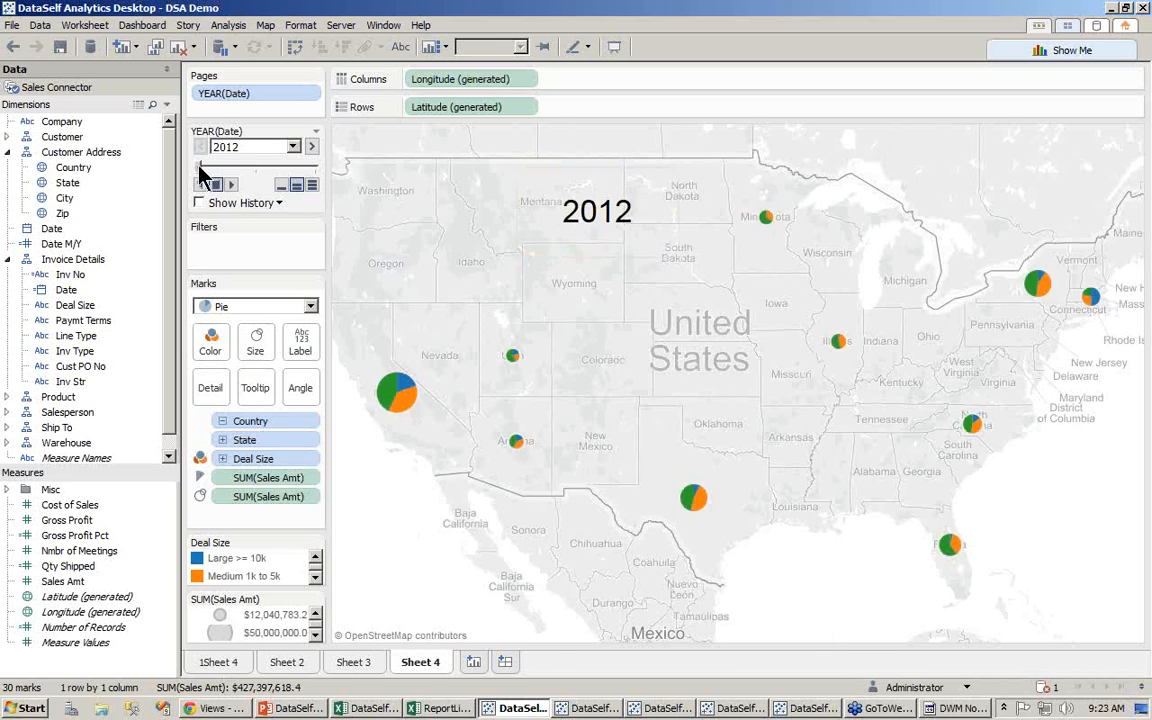
Step: Page the map to 2014, enable loop playback, and play the years forward
{"action": "left_click_drag", "start_coordinate": [202, 167], "coordinate": [313, 186]}
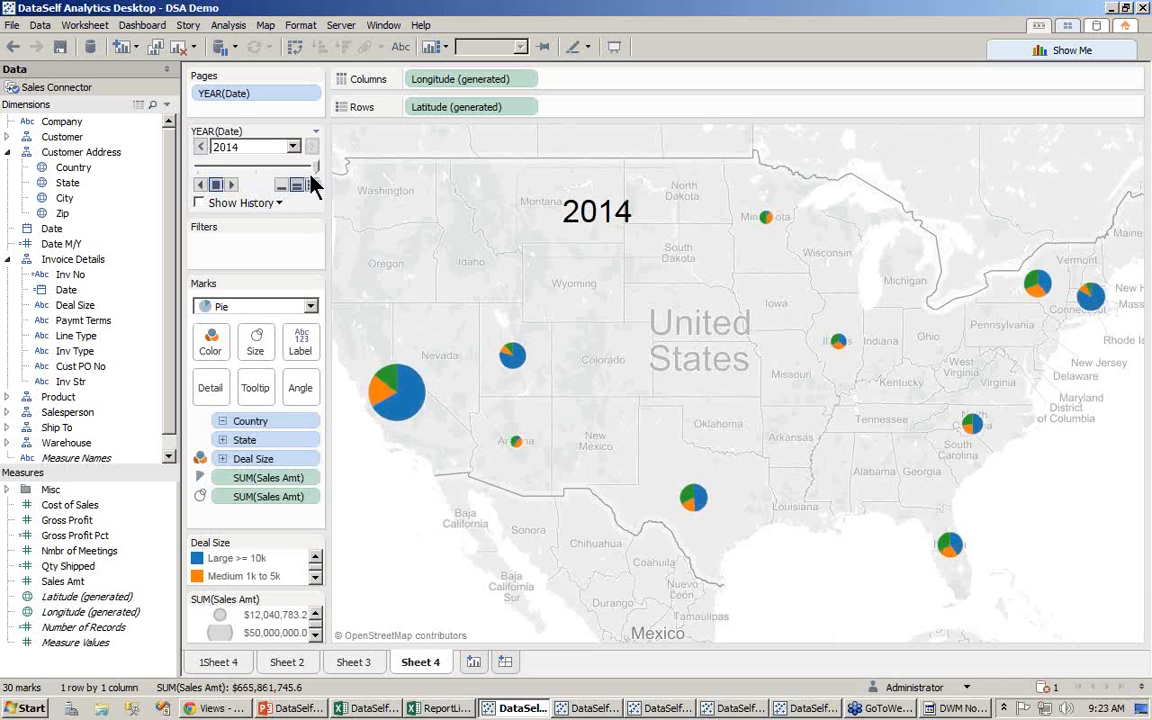
{"action": "left_click", "coordinate": [315, 132]}
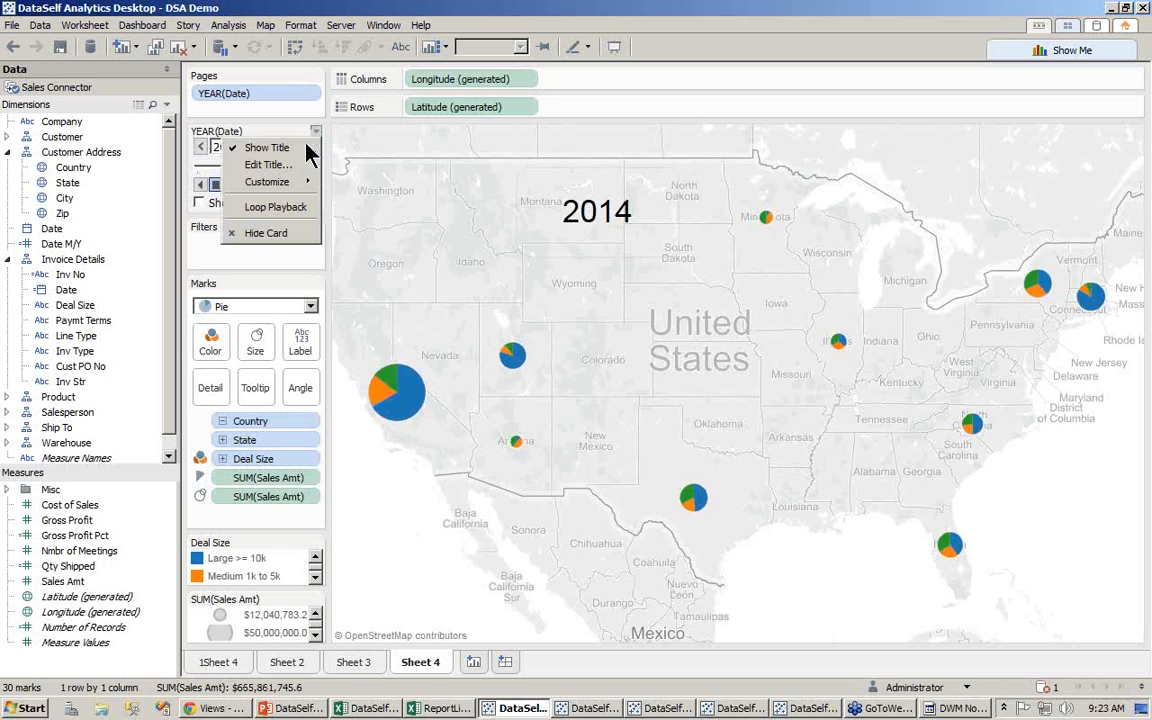
{"action": "left_click", "coordinate": [293, 207]}
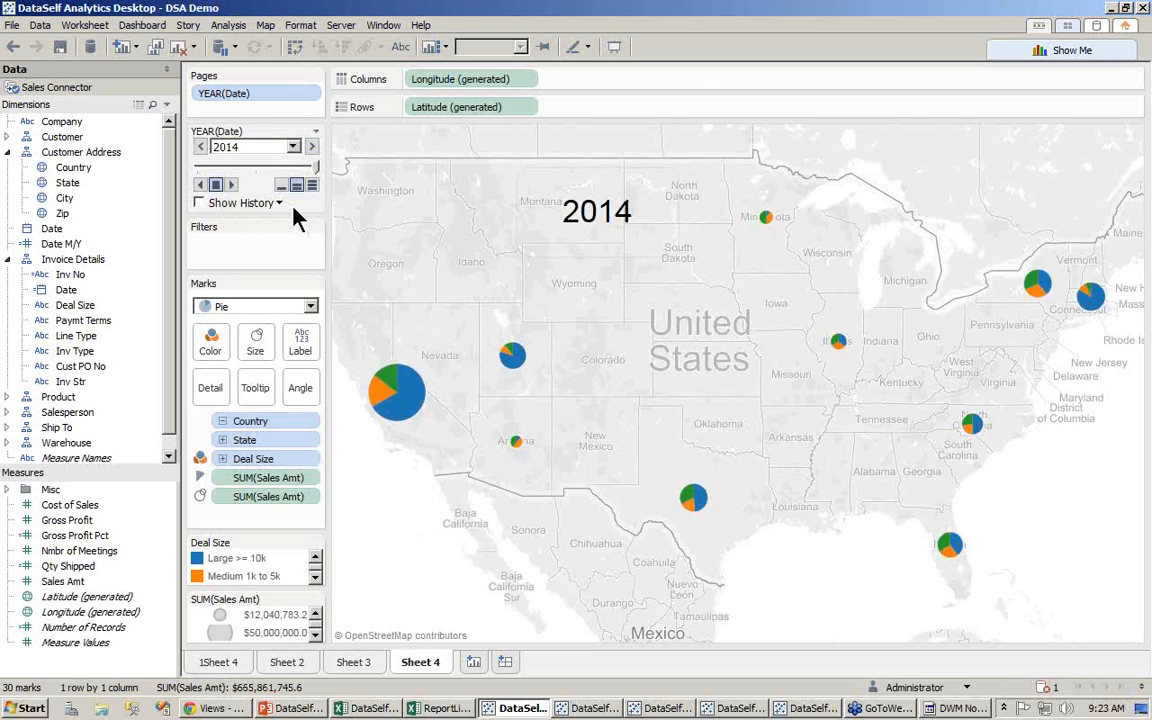
{"action": "left_click", "coordinate": [236, 188]}
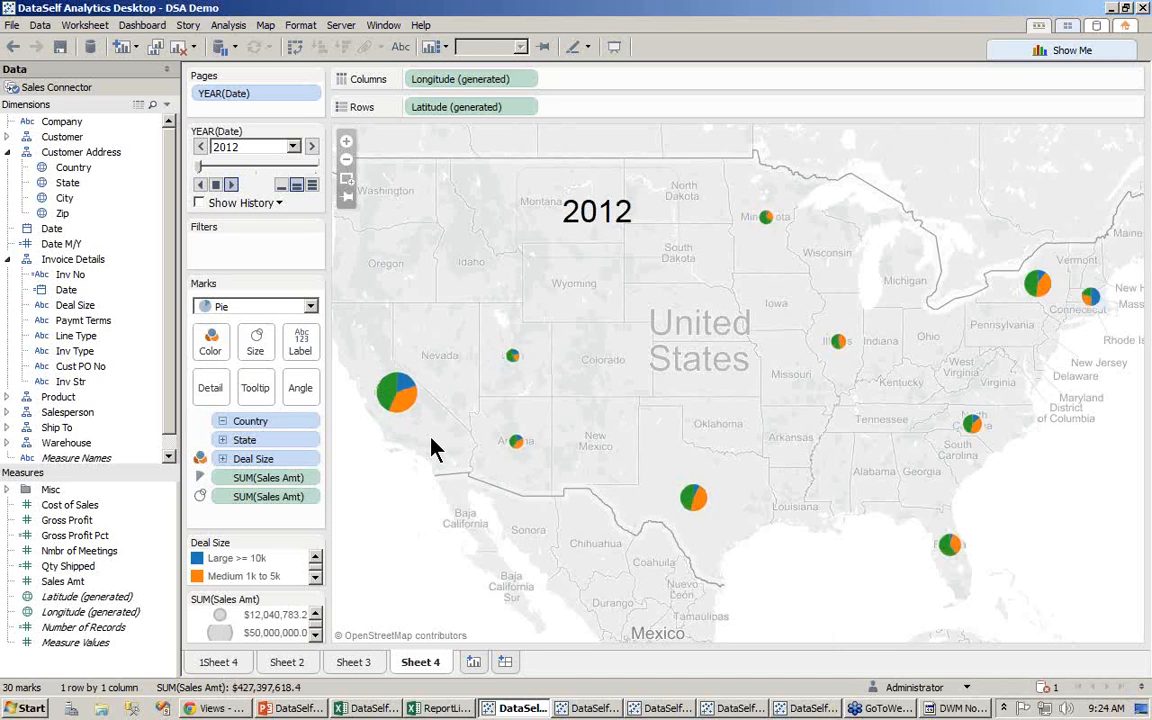
Step: On a new sheet, build a table with Product in the rows and Sales Amt as the values
{"action": "left_click", "coordinate": [474, 664]}
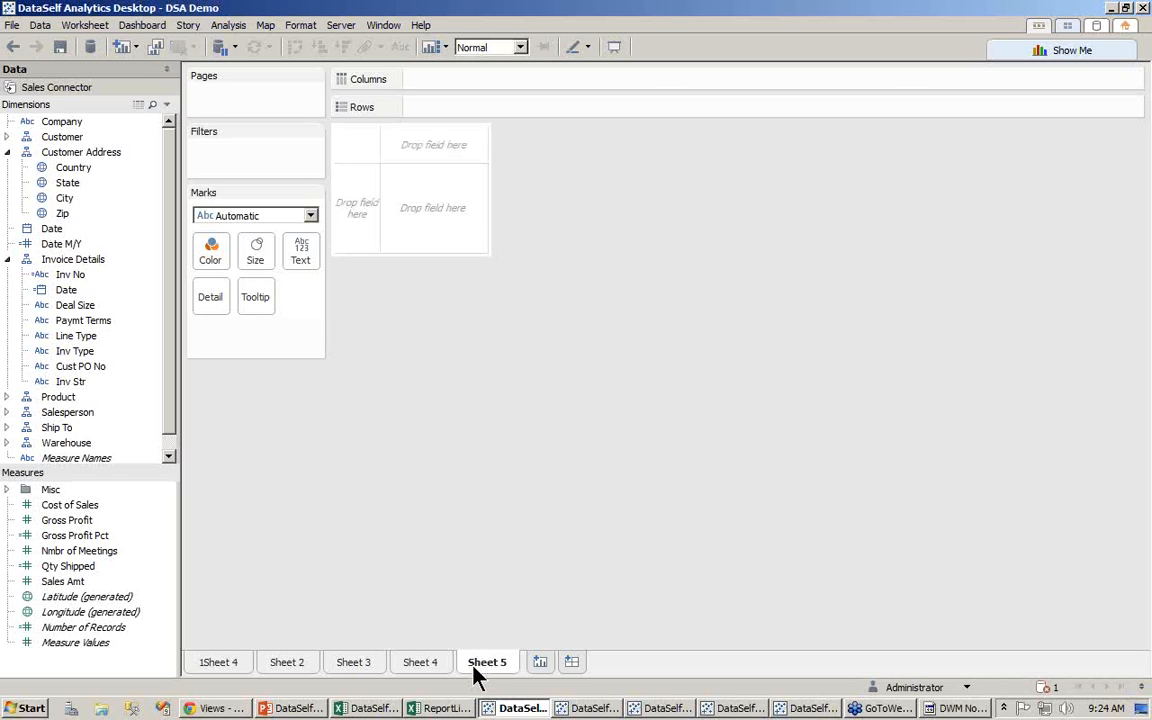
{"action": "left_click", "coordinate": [7, 397]}
{"action": "left_click_drag", "start_coordinate": [70, 428], "coordinate": [347, 232]}
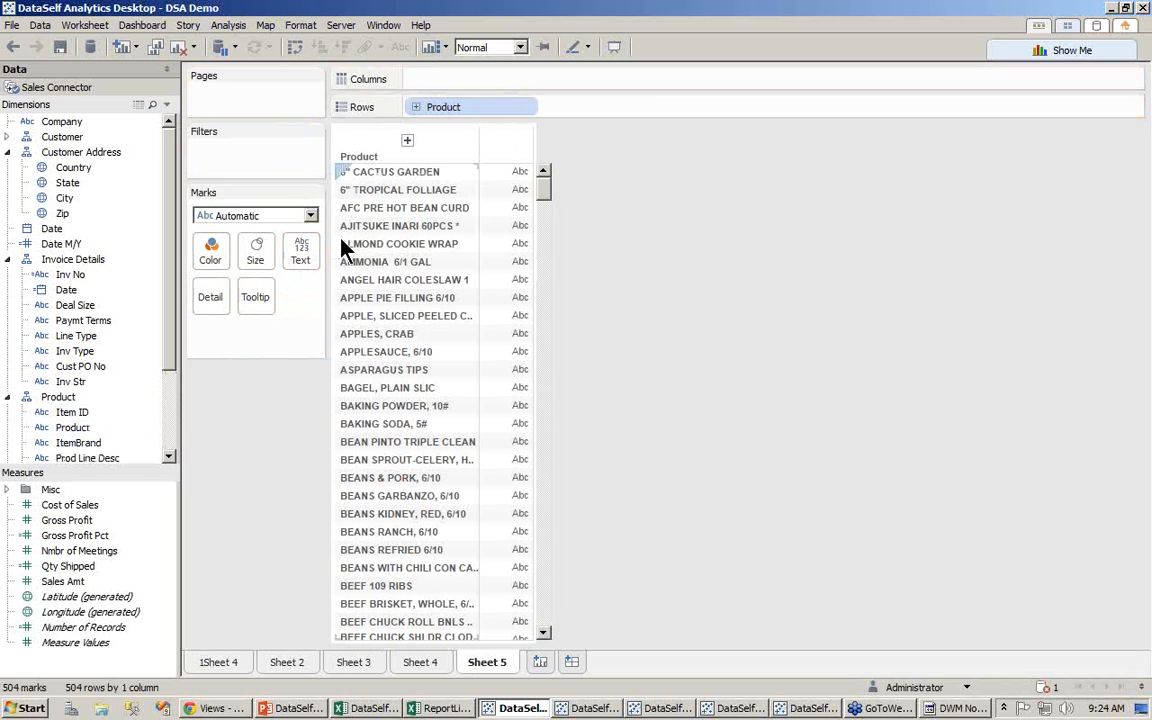
{"action": "left_click_drag", "start_coordinate": [70, 584], "coordinate": [517, 351]}
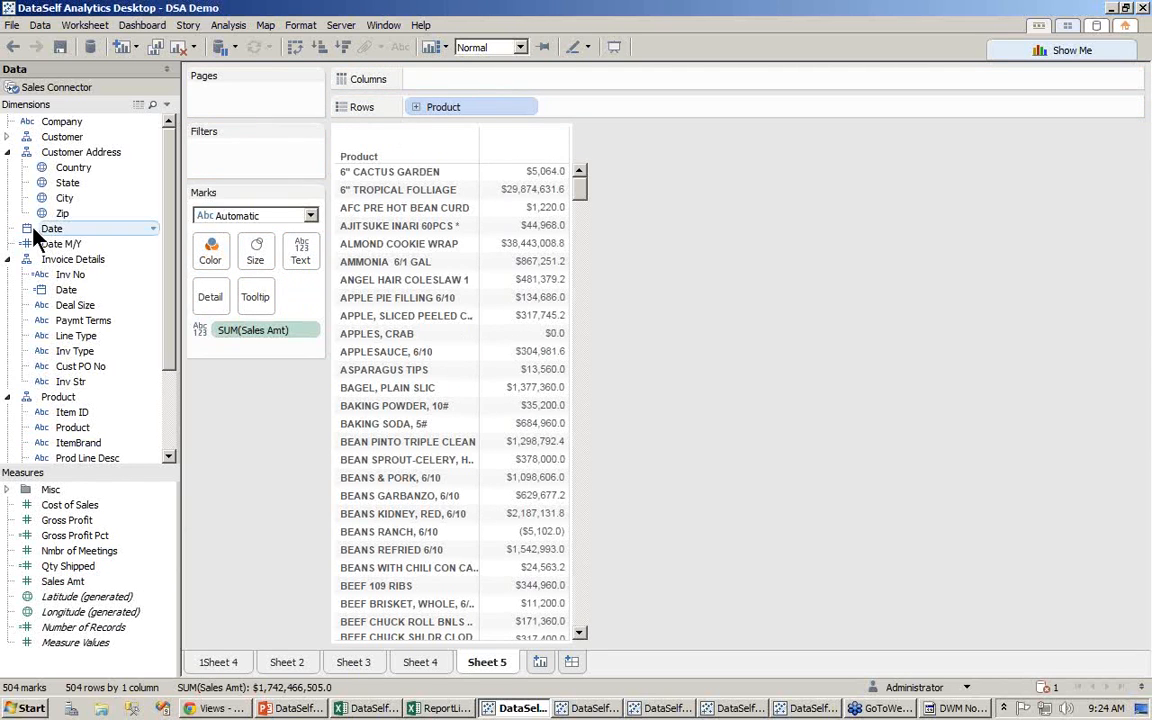
Step: Filter the product table by Date, using a relative date filter set to This year
{"action": "left_click_drag", "start_coordinate": [48, 236], "coordinate": [220, 142]}
{"action": "left_click", "coordinate": [499, 293]}
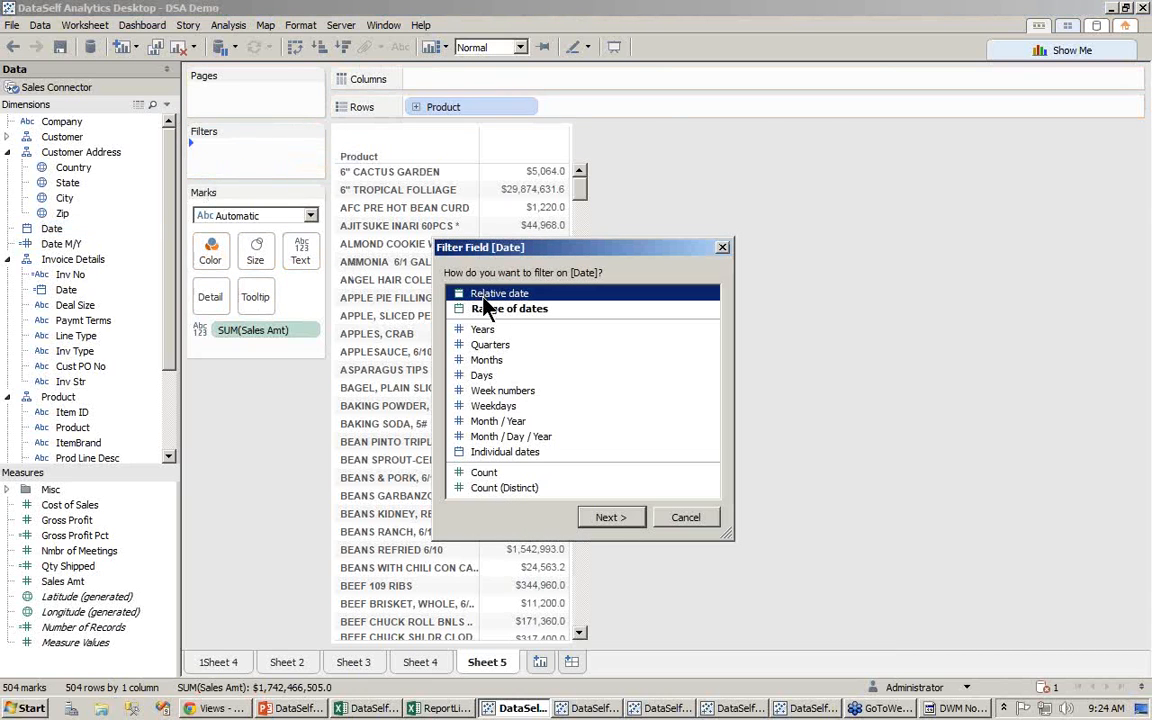
{"action": "left_click", "coordinate": [598, 517]}
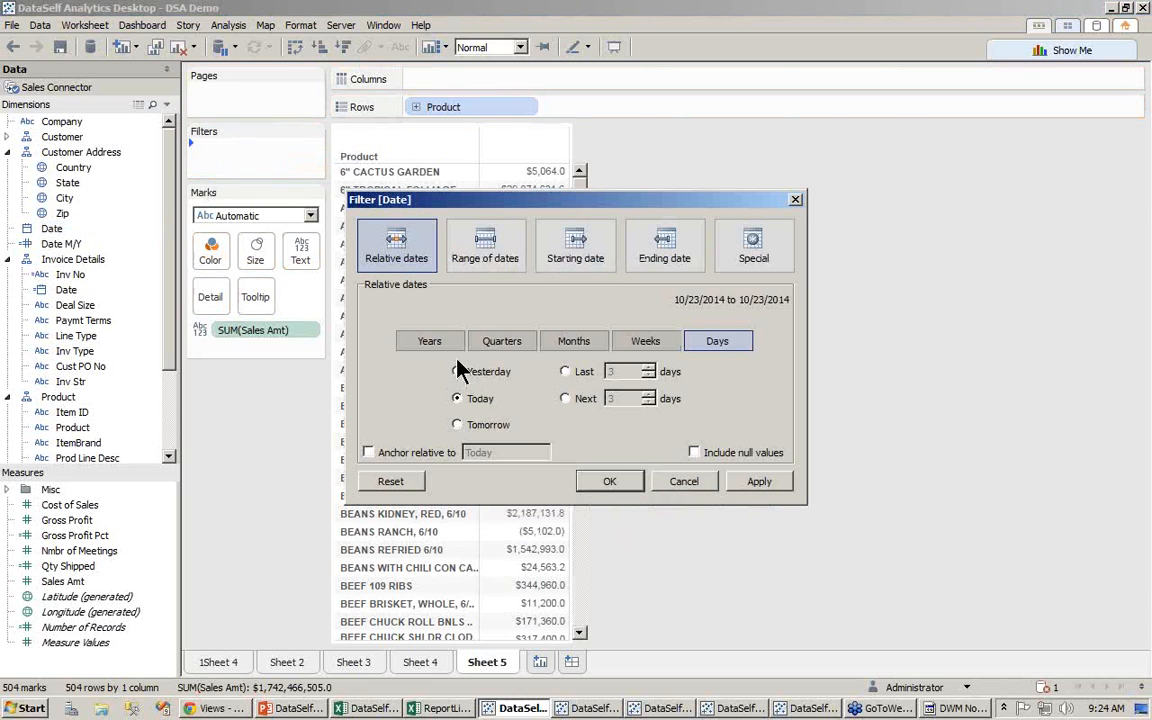
{"action": "left_click", "coordinate": [418, 341]}
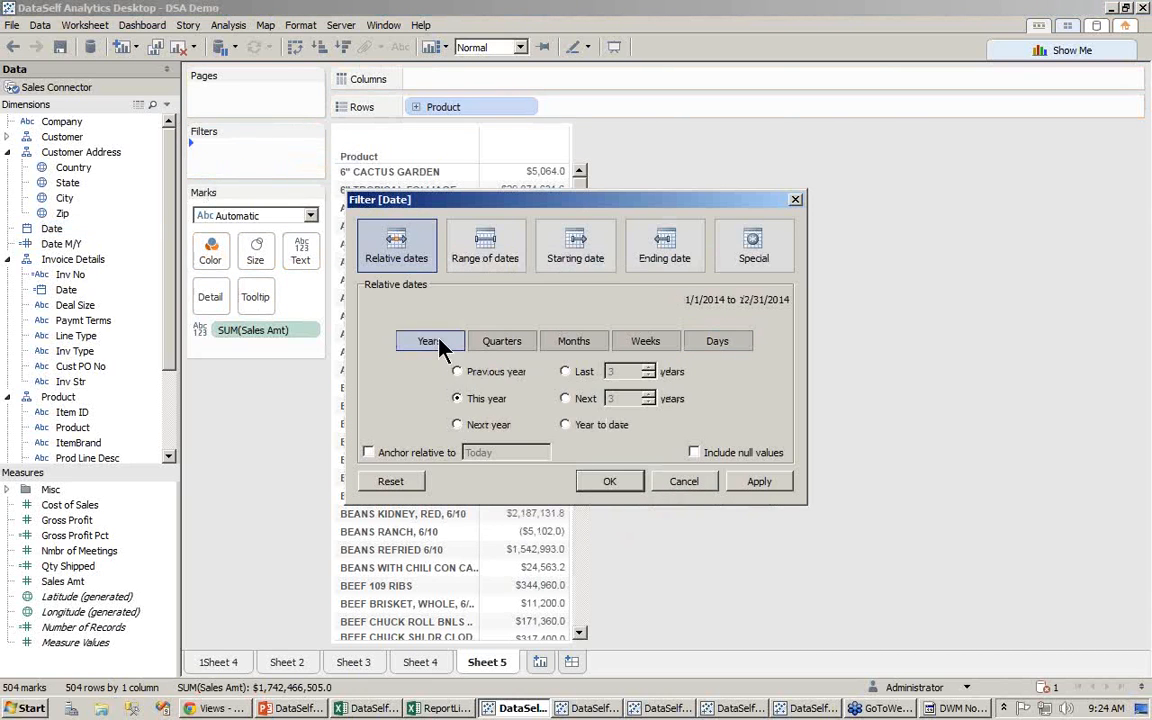
{"action": "left_click", "coordinate": [586, 486]}
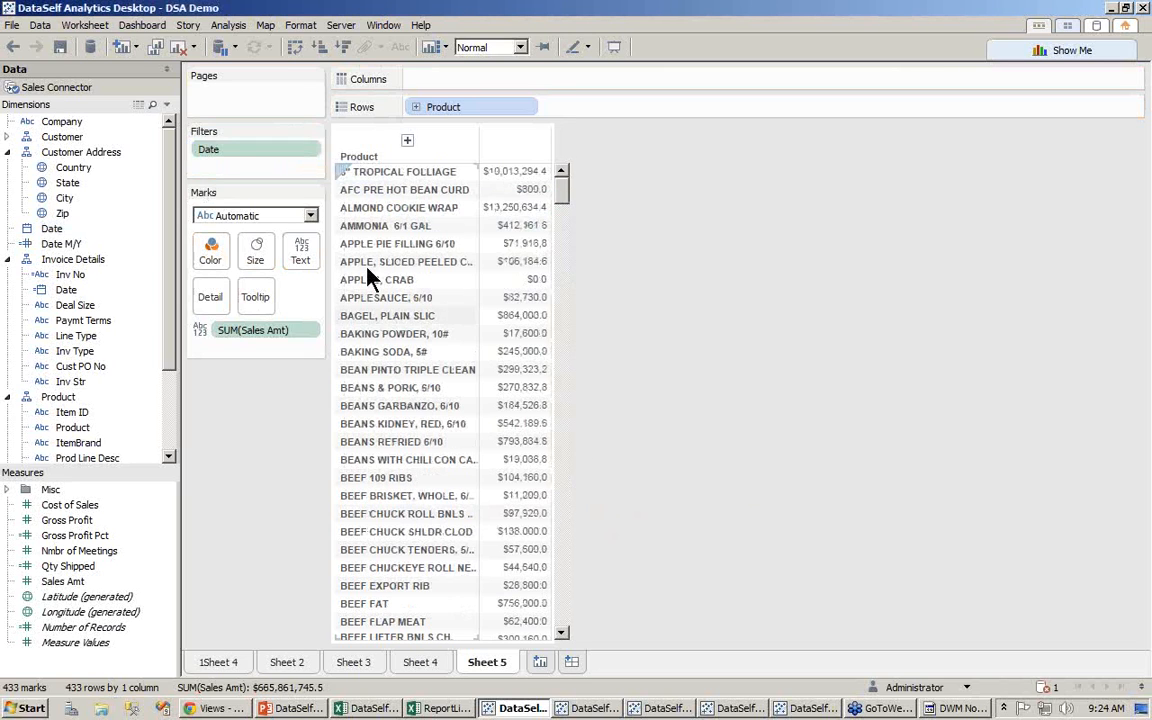
Step: Show the Date quick filter beside the table and sort the products by Sales Amt in descending order
{"action": "left_click", "coordinate": [312, 152]}
{"action": "left_click", "coordinate": [300, 185]}
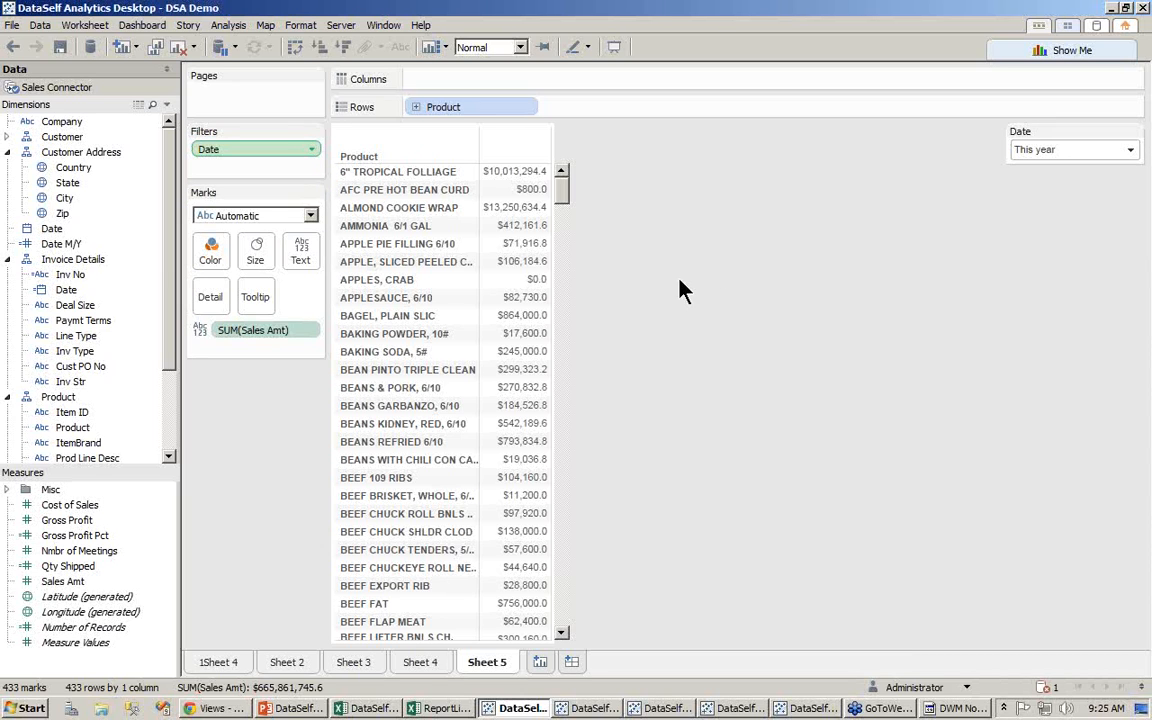
{"action": "left_click", "coordinate": [345, 50]}
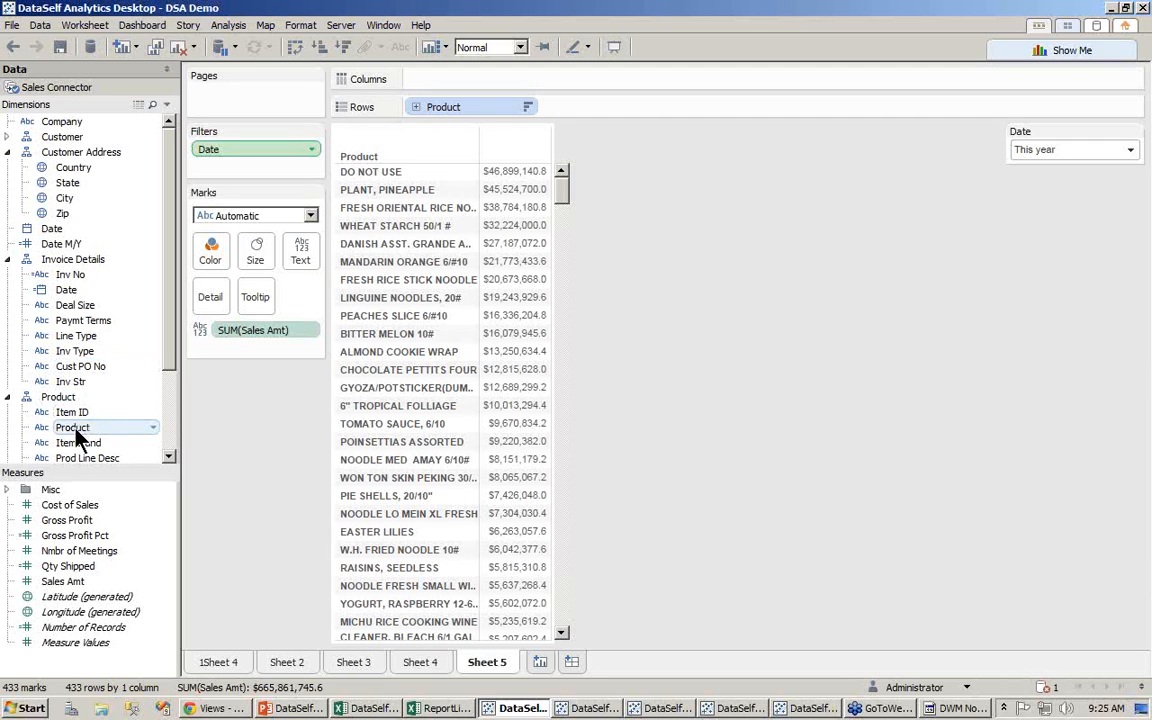
Step: Start a Product filter set to use all values, and review its Wildcard and Condition options
{"action": "left_click_drag", "start_coordinate": [80, 437], "coordinate": [249, 180]}
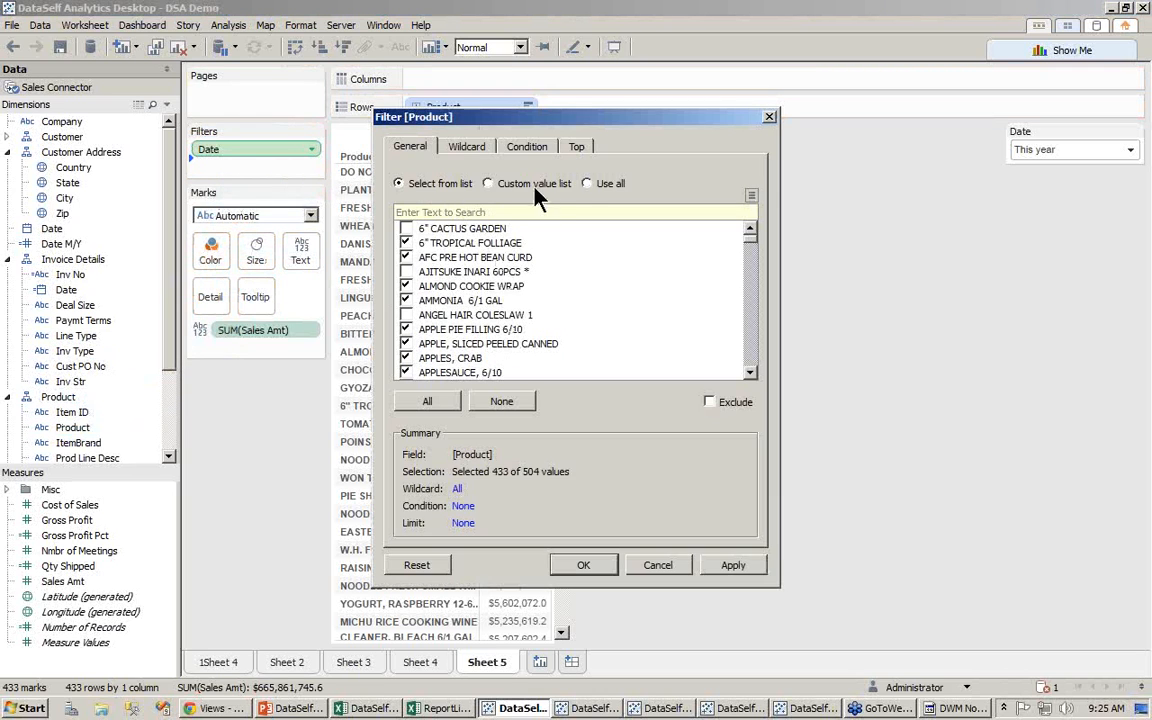
{"action": "left_click", "coordinate": [608, 186]}
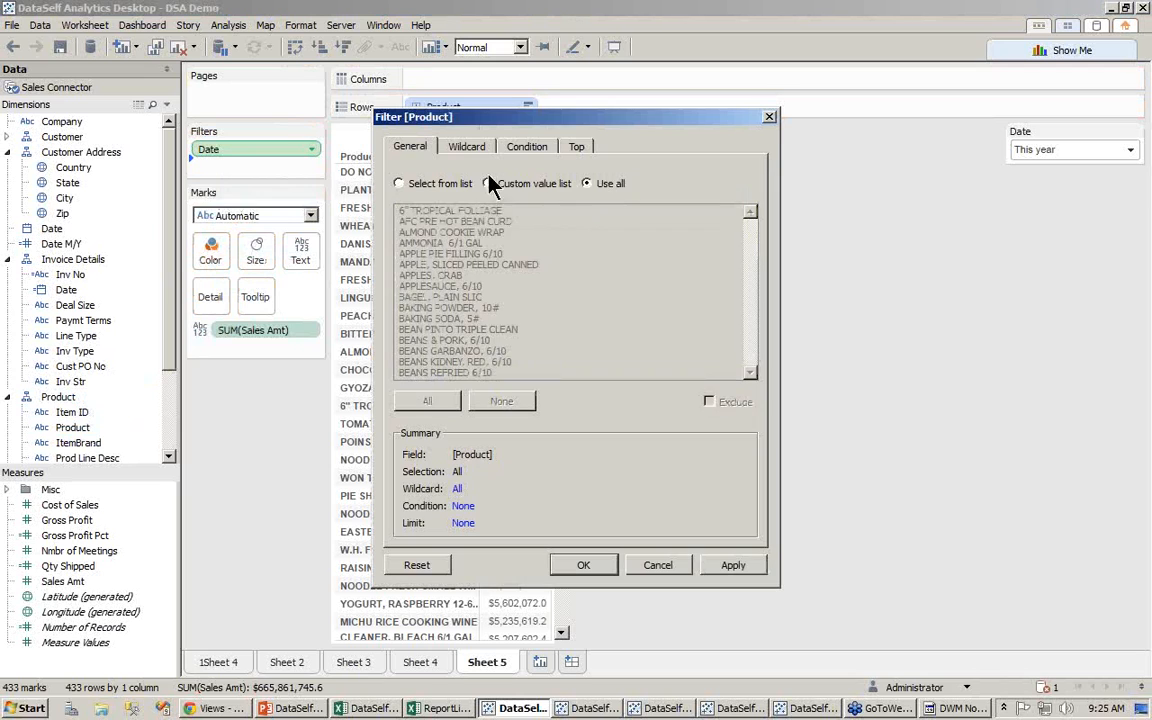
{"action": "left_click", "coordinate": [400, 184]}
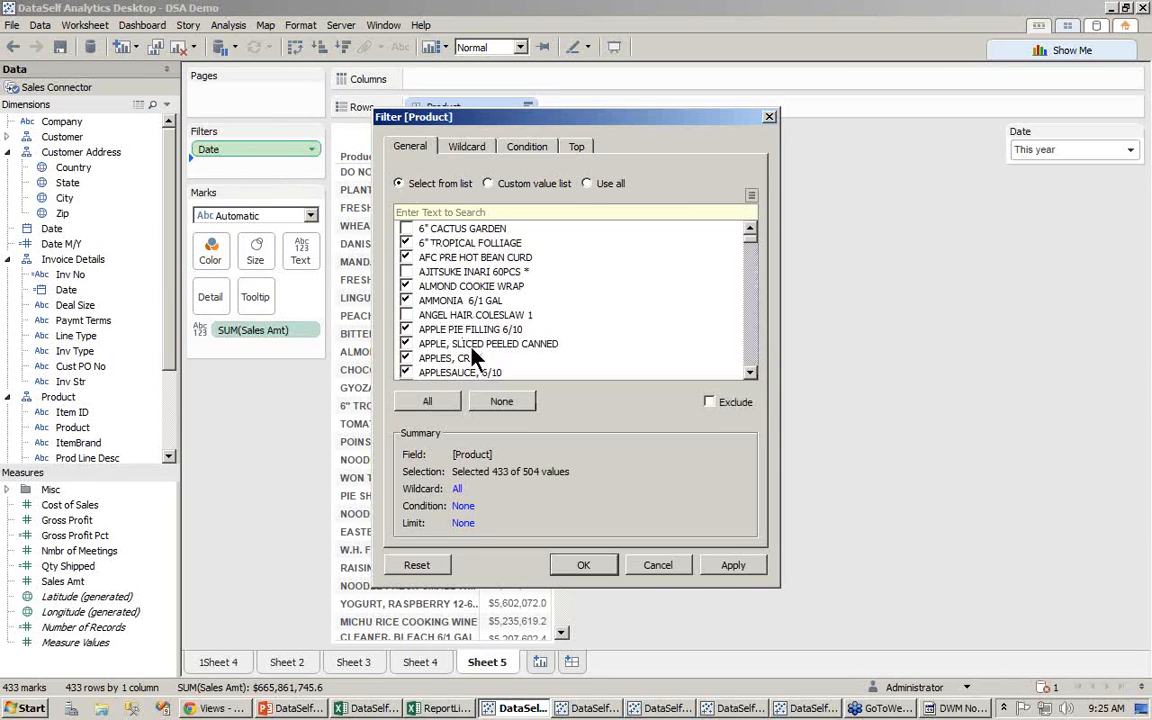
{"action": "left_click", "coordinate": [590, 185]}
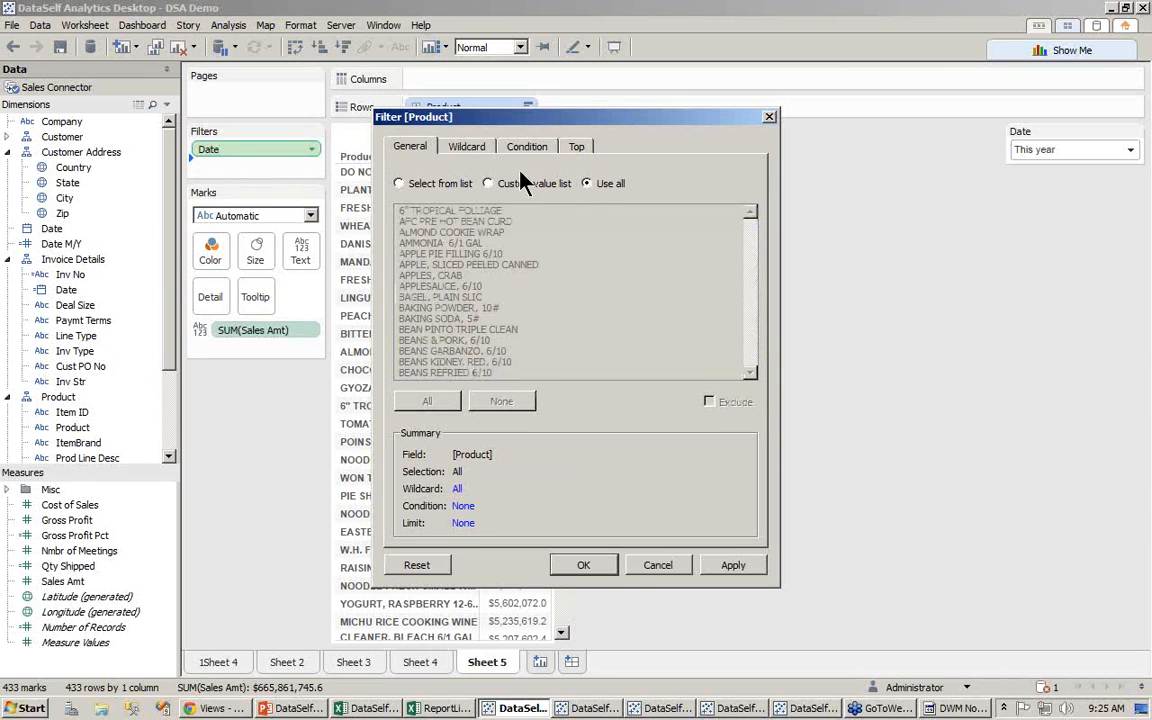
{"action": "left_click", "coordinate": [464, 150]}
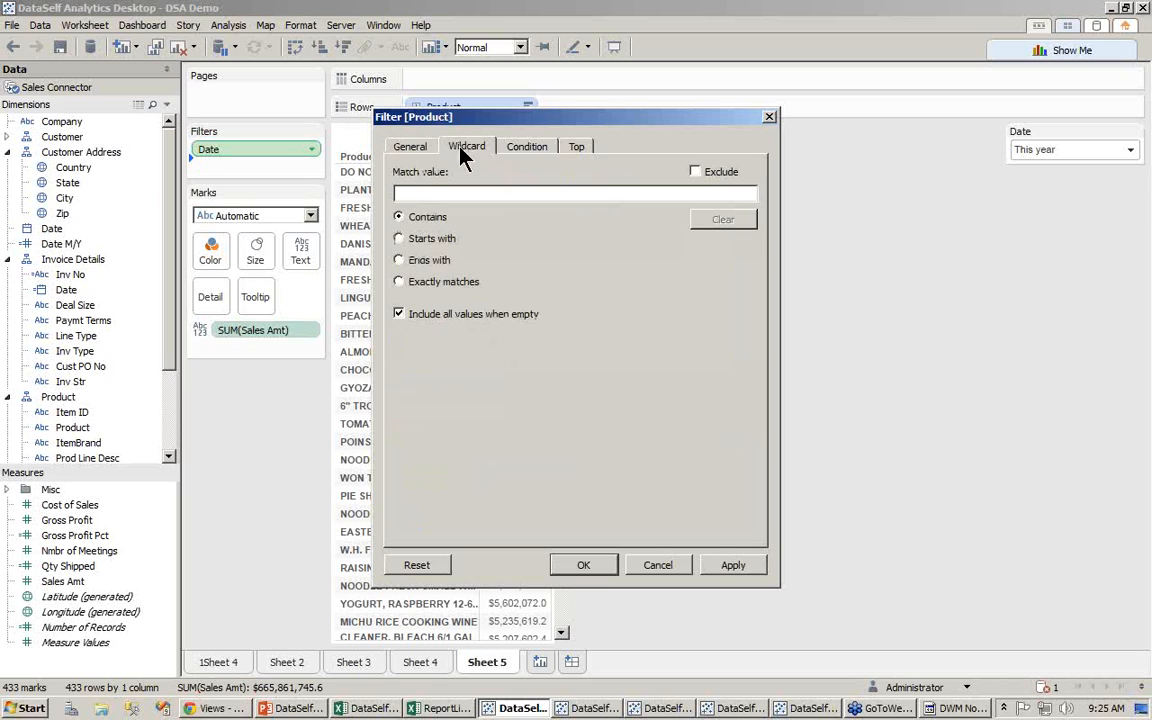
{"action": "left_click", "coordinate": [510, 152]}
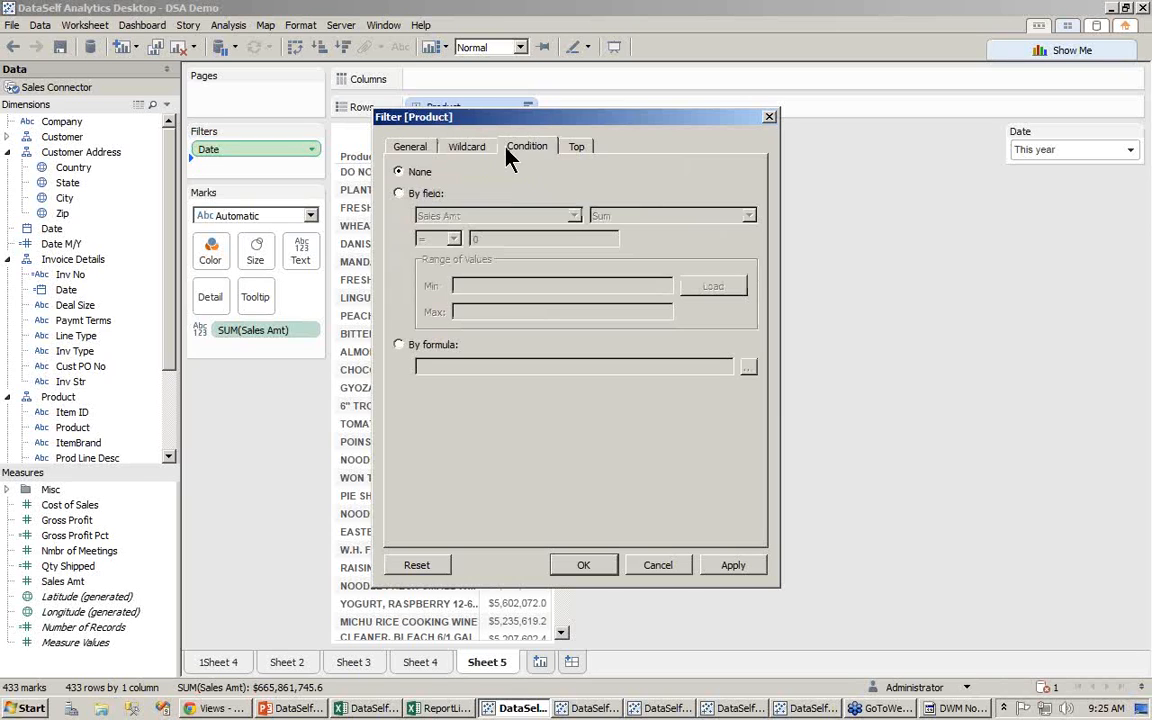
Step: Limit the Product filter to the top 20 by the sum of Sales Amt and apply it
{"action": "left_click", "coordinate": [576, 150]}
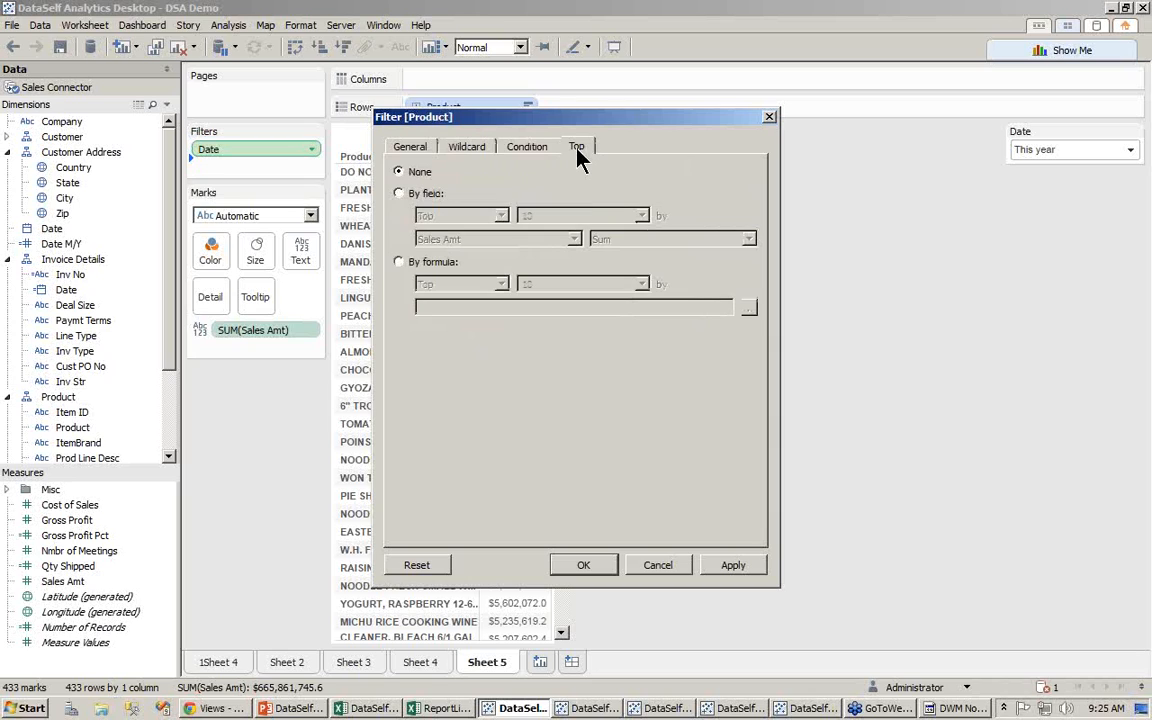
{"action": "left_click", "coordinate": [427, 194]}
{"action": "left_click_drag", "start_coordinate": [540, 215], "coordinate": [474, 219]}
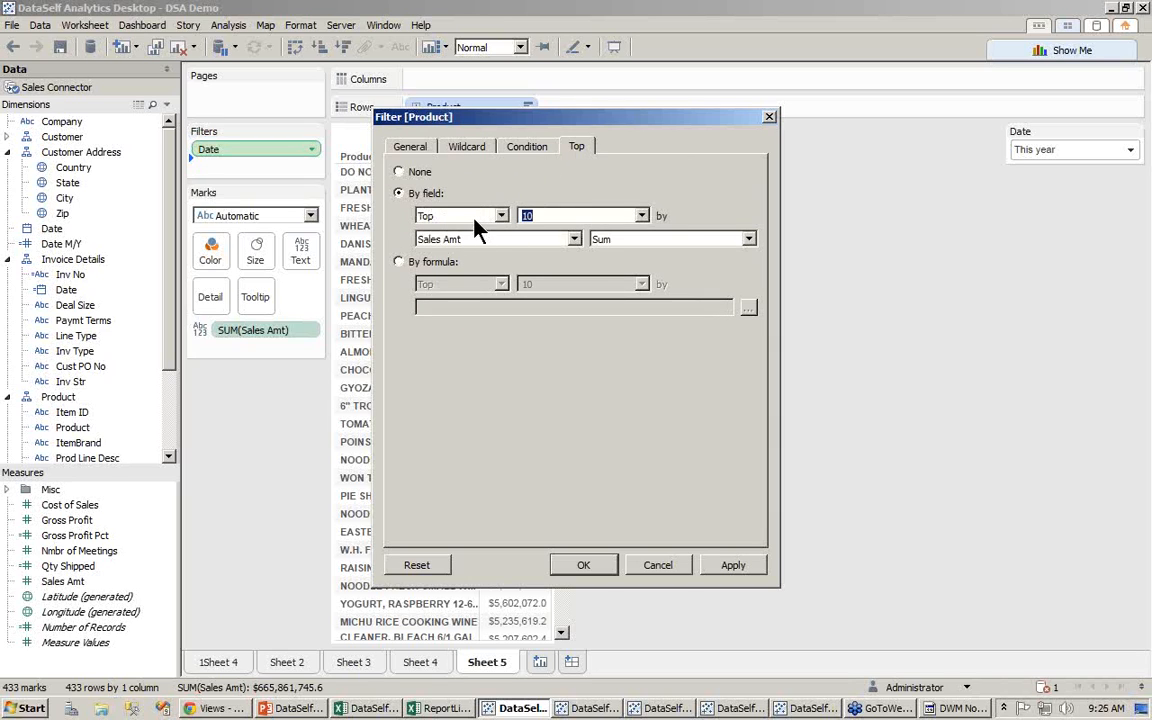
{"action": "type", "text": "2"}
{"action": "key", "text": "BackSpace"}
{"action": "type", "text": "20"}
{"action": "left_click", "coordinate": [608, 565]}
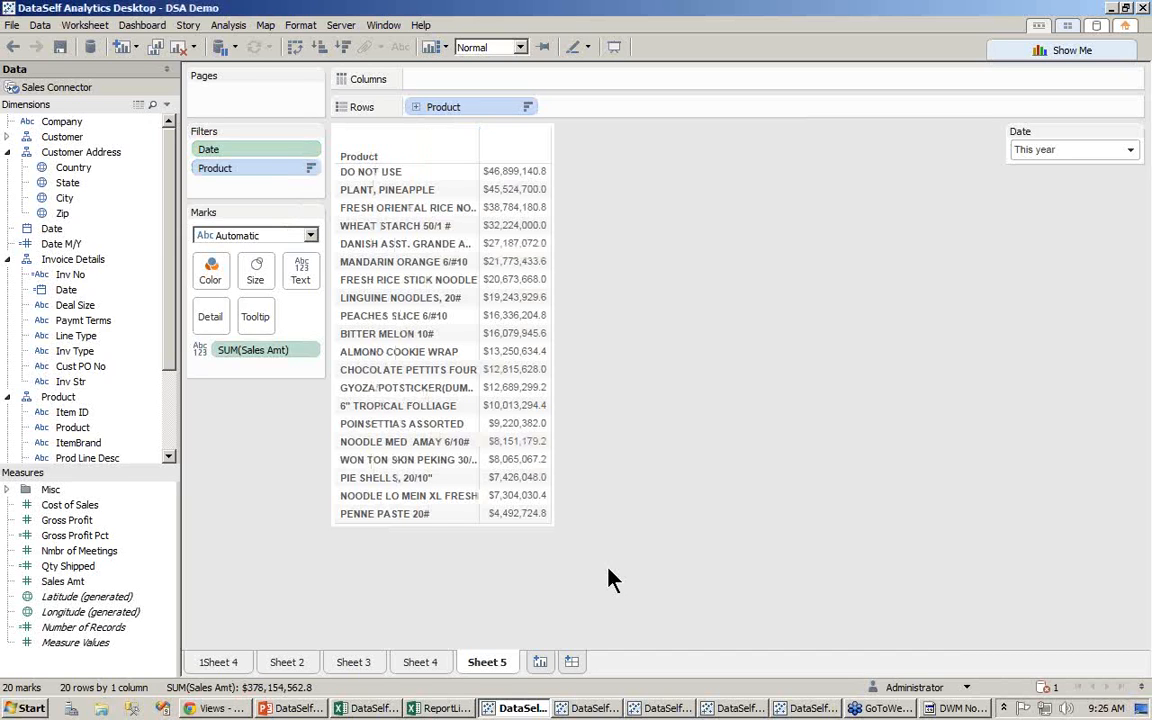
Step: Create a dashboard sized iPad Landscape and place the Sheet 4 pie map in it
{"action": "left_click", "coordinate": [571, 662]}
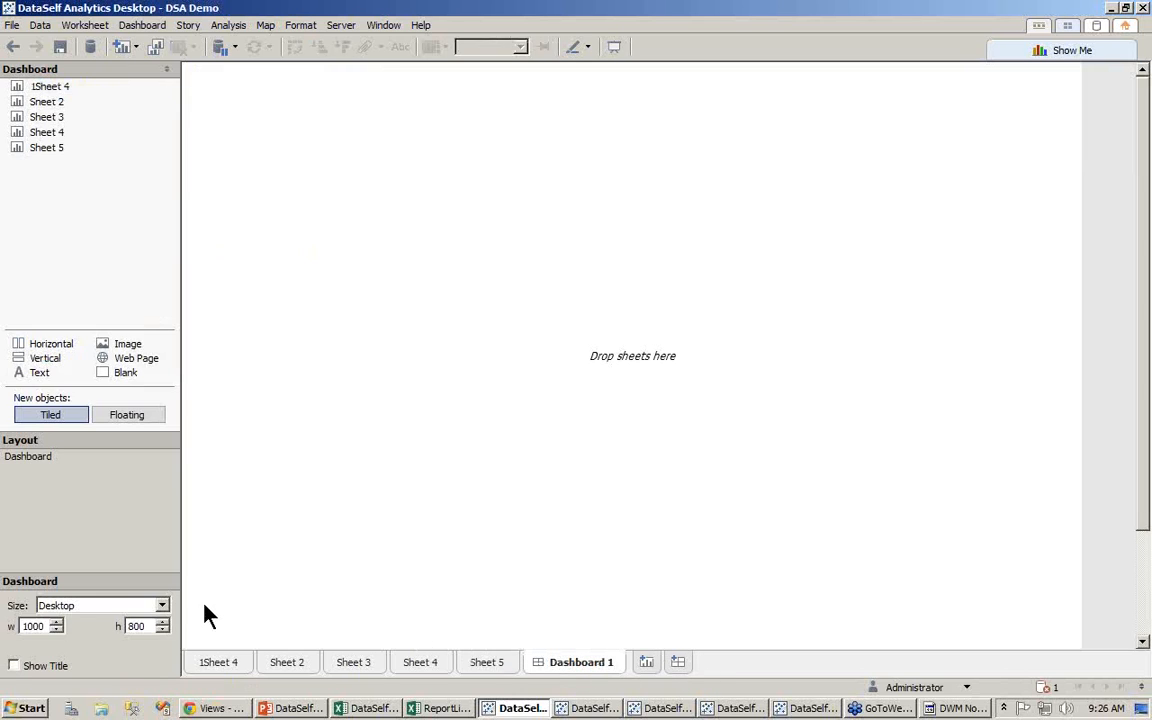
{"action": "left_click", "coordinate": [162, 606]}
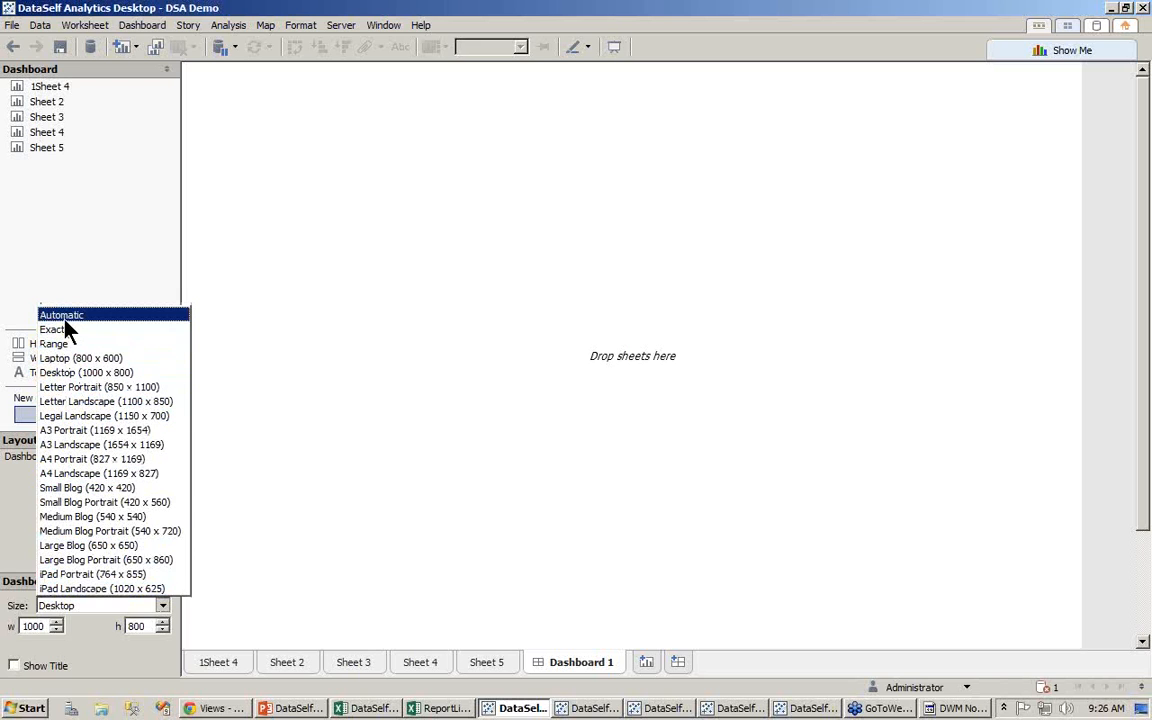
{"action": "left_click", "coordinate": [87, 589]}
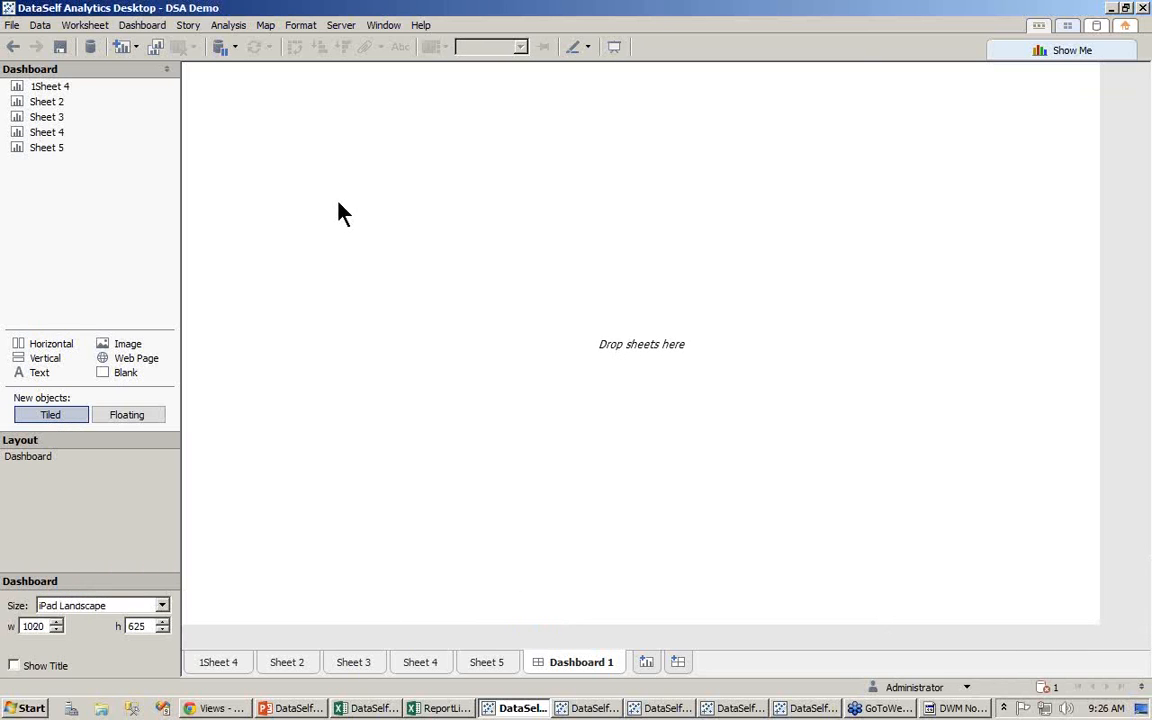
{"action": "left_click", "coordinate": [44, 133]}
{"action": "left_click_drag", "start_coordinate": [41, 140], "coordinate": [337, 168]}
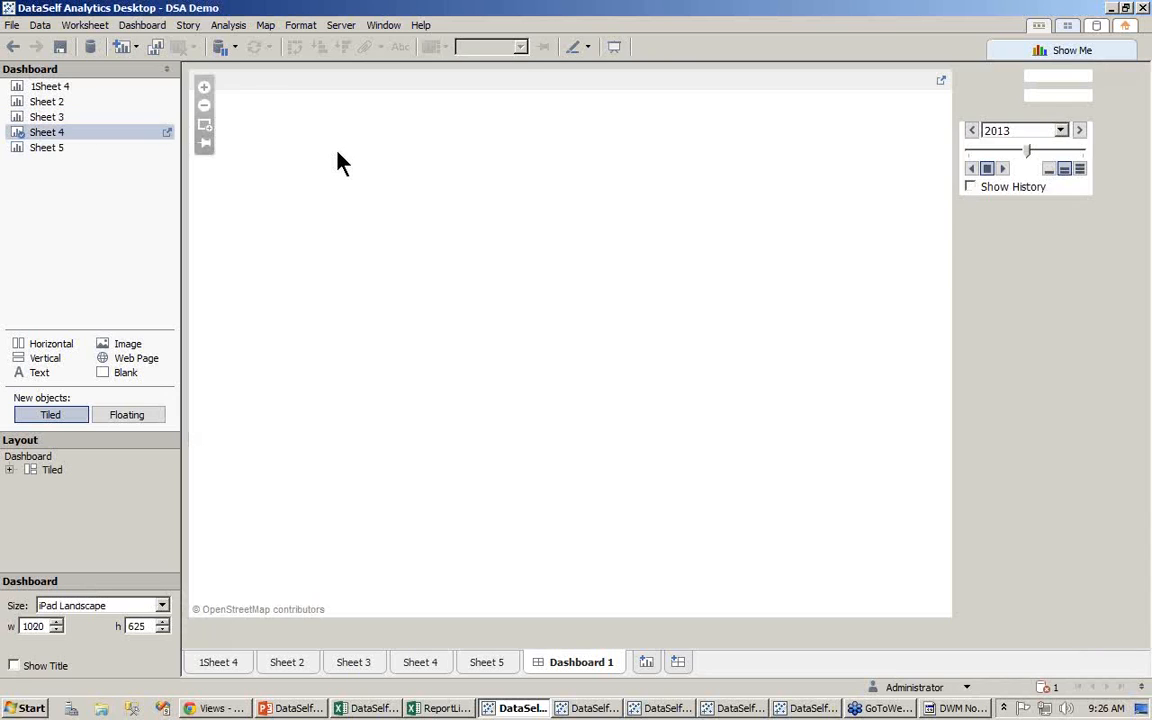
Step: Place Sheet 3 below the map and Sheet 5 beside it, and widen the Sheet 3 trend chart against the product table
{"action": "left_click_drag", "start_coordinate": [52, 117], "coordinate": [468, 470]}
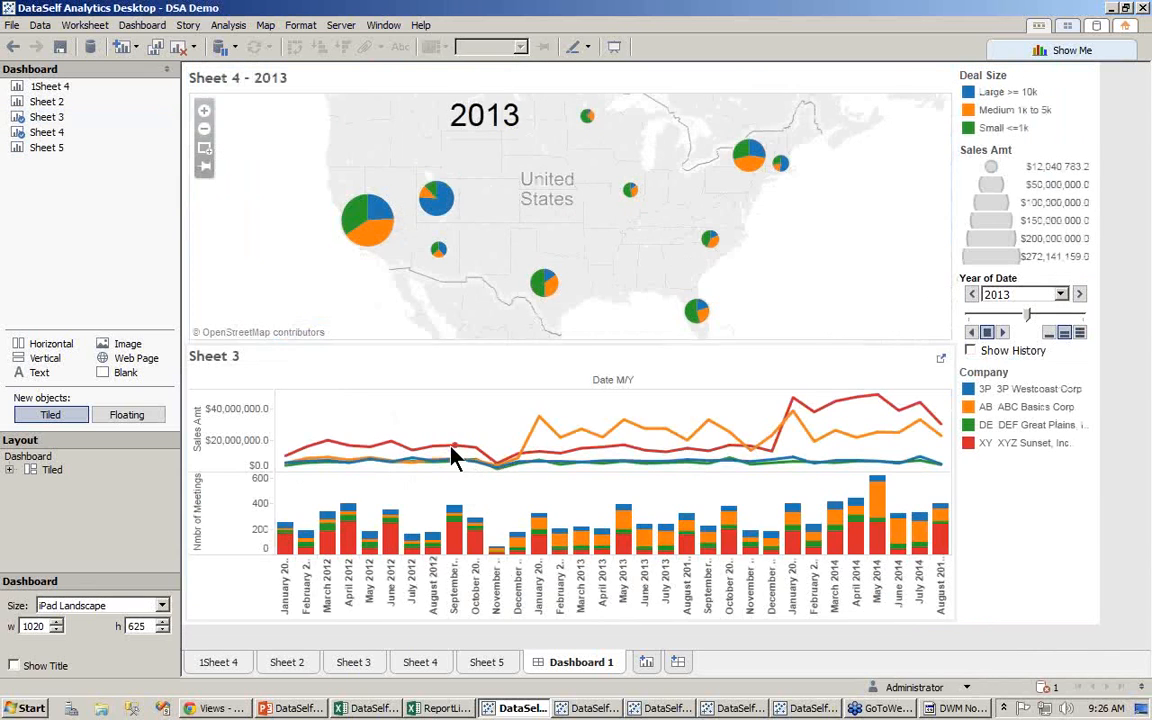
{"action": "left_click", "coordinate": [50, 148]}
{"action": "left_click_drag", "start_coordinate": [80, 168], "coordinate": [760, 497]}
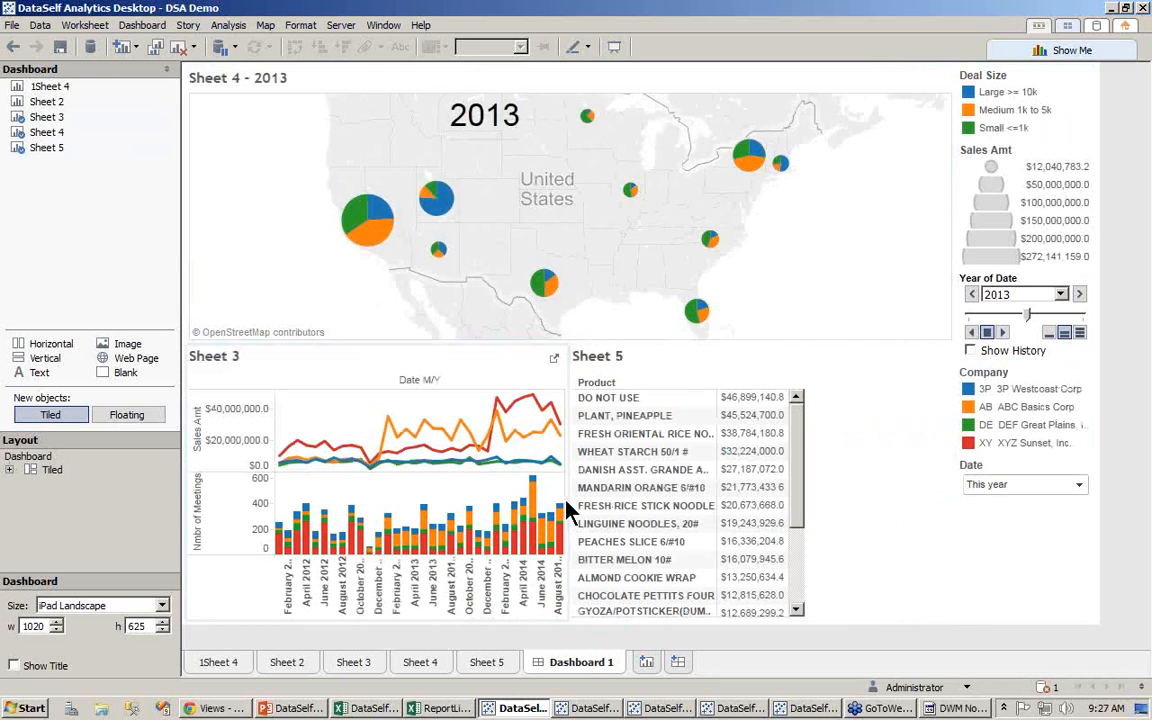
{"action": "left_click_drag", "start_coordinate": [568, 510], "coordinate": [671, 512]}
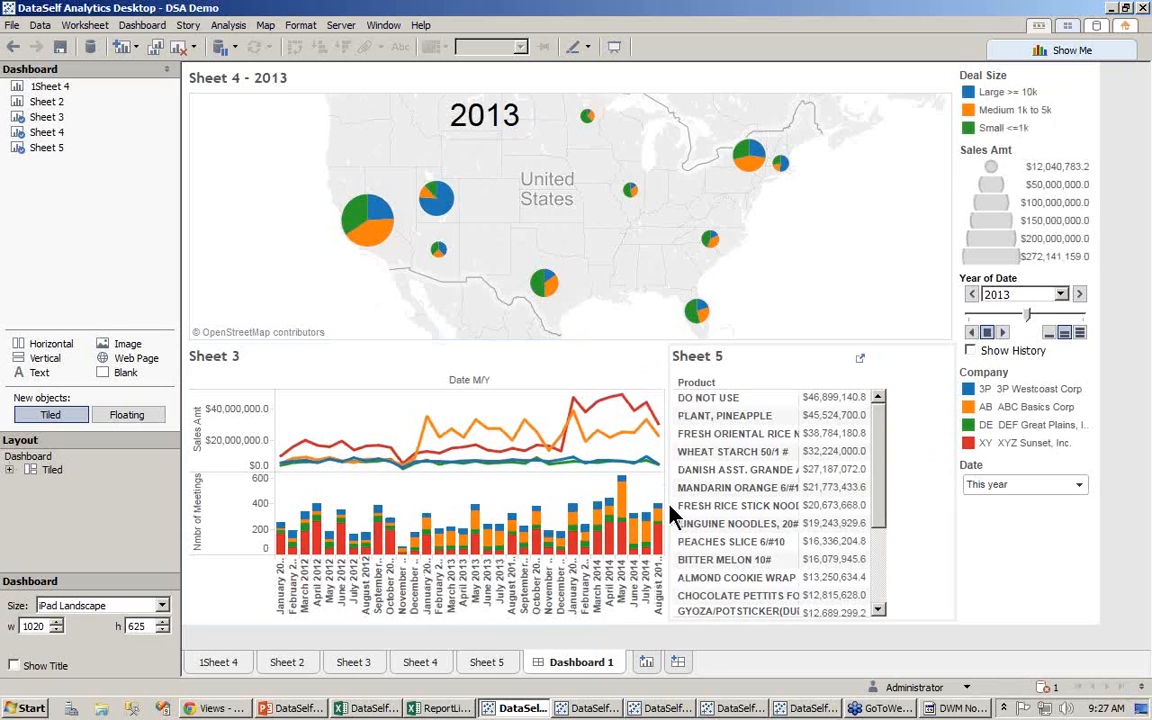
{"action": "left_click", "coordinate": [1060, 575]}
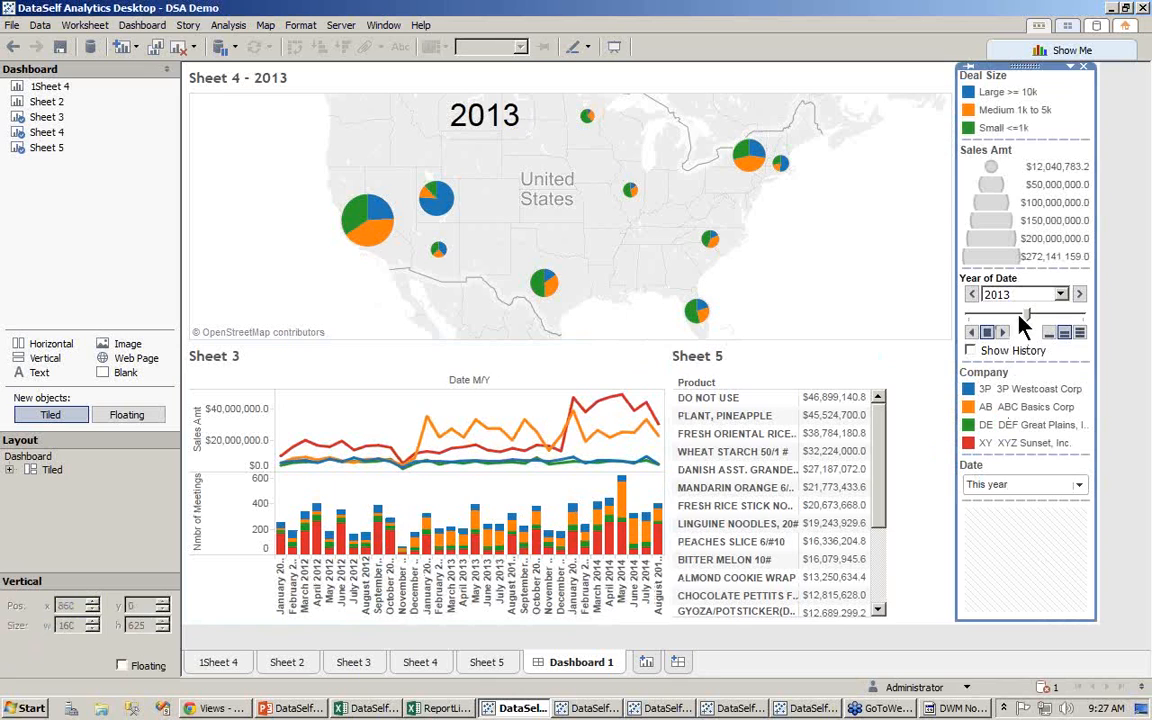
{"action": "mouse_move", "coordinate": [1029, 314]}
{"action": "left_mouse_down"}
{"action": "mouse_move", "coordinate": [972, 317]}
{"action": "mouse_move", "coordinate": [1058, 315]}
{"action": "mouse_move", "coordinate": [1040, 302]}
{"action": "left_mouse_up"}
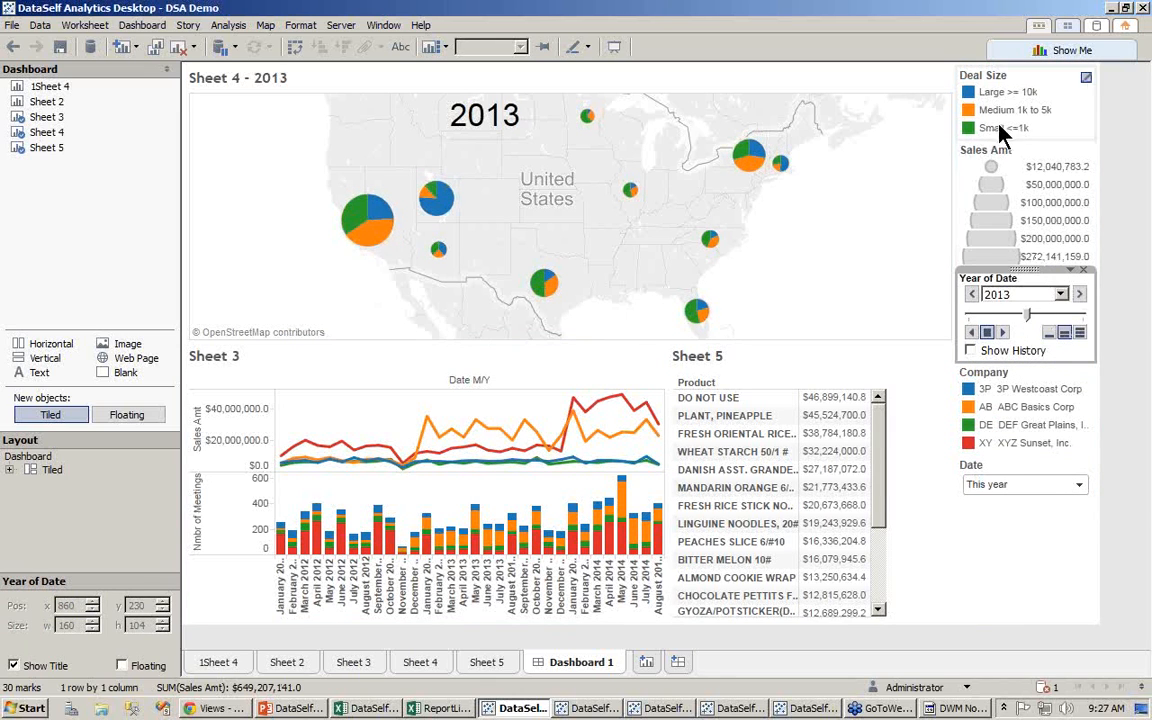
{"action": "left_click", "coordinate": [1054, 591]}
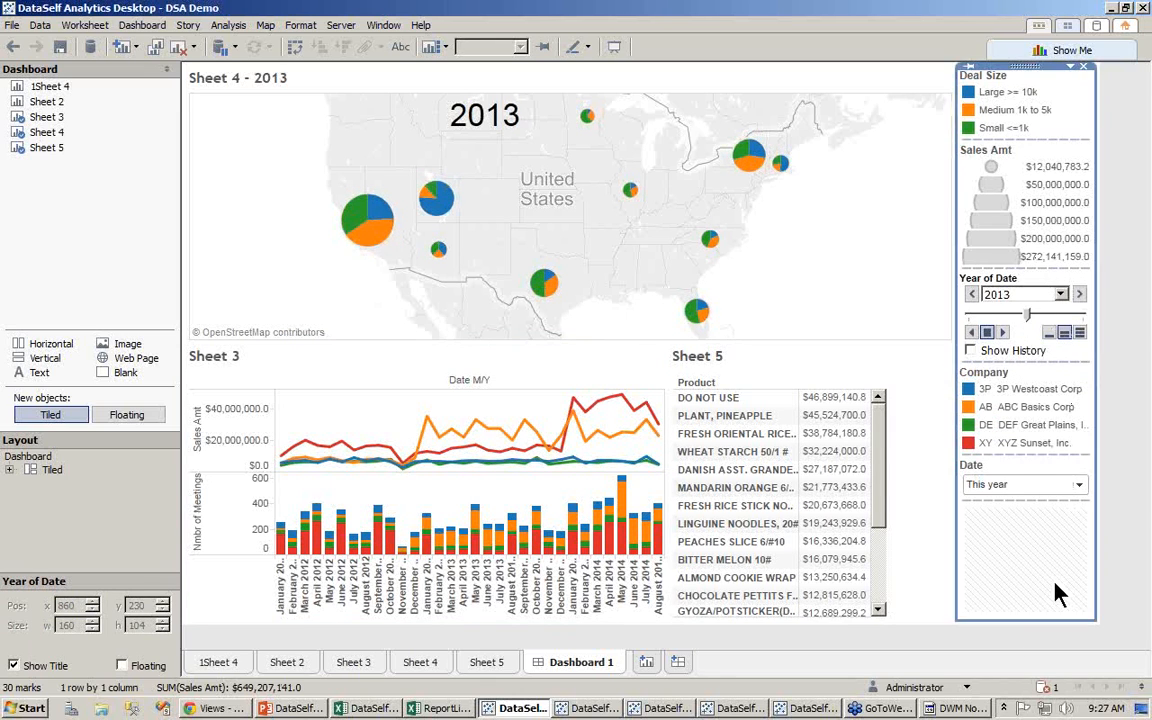
{"action": "left_click", "coordinate": [1125, 568]}
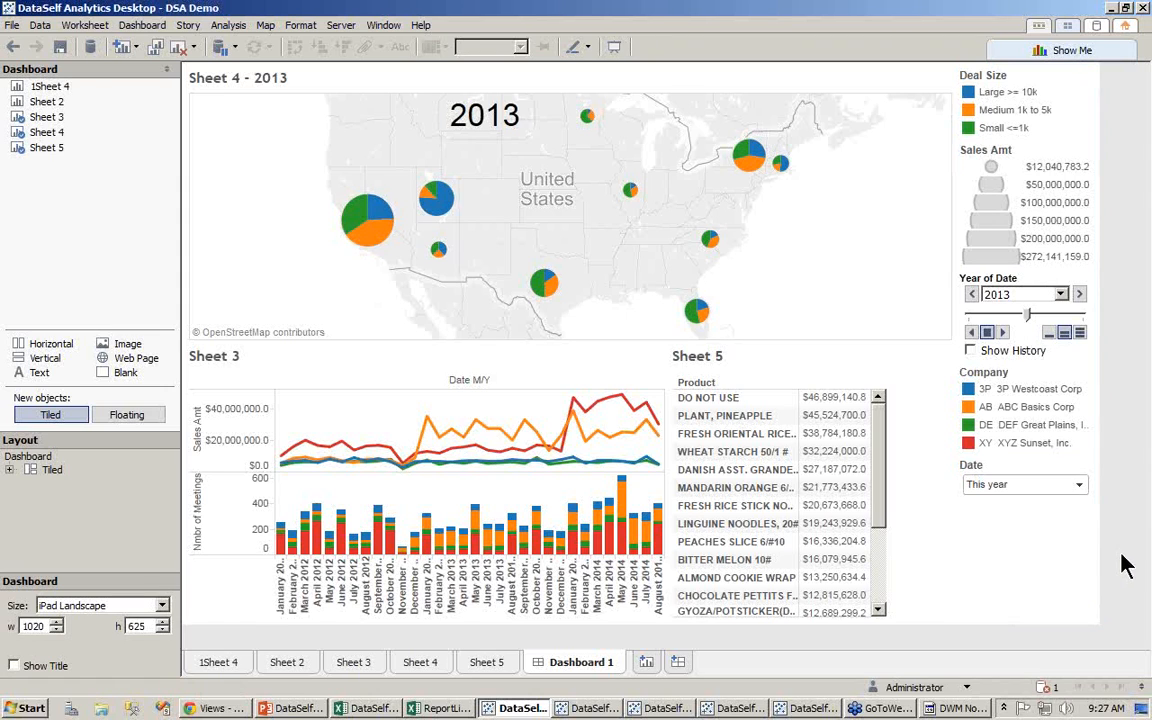
Step: Turn on Use as Filter for both the Sheet 4 map and the Sheet 5 product table
{"action": "left_click_drag", "start_coordinate": [320, 163], "coordinate": [466, 292]}
{"action": "left_click", "coordinate": [397, 300]}
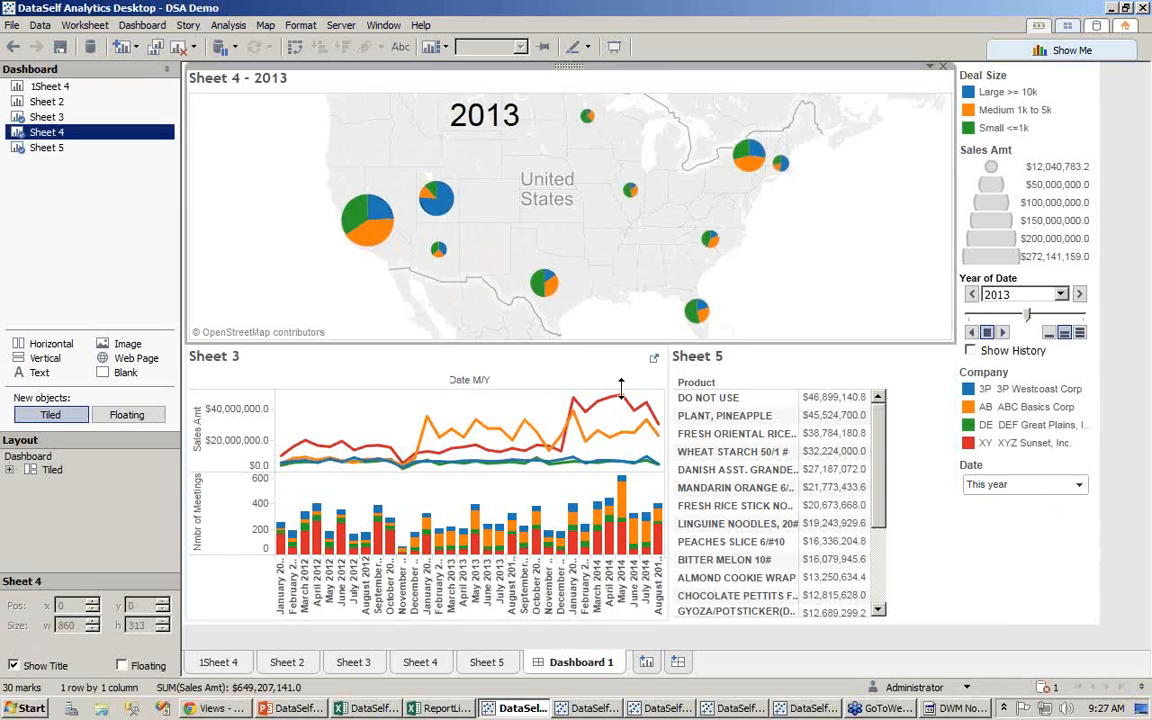
{"action": "left_click", "coordinate": [929, 68]}
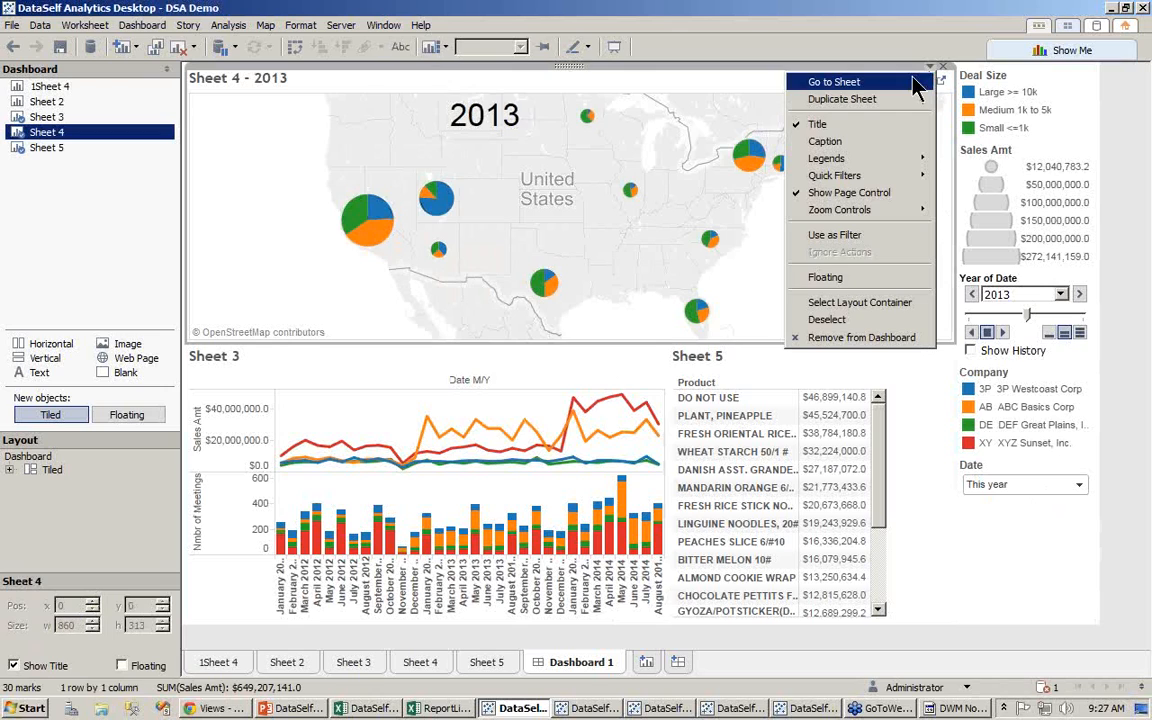
{"action": "left_click", "coordinate": [867, 247]}
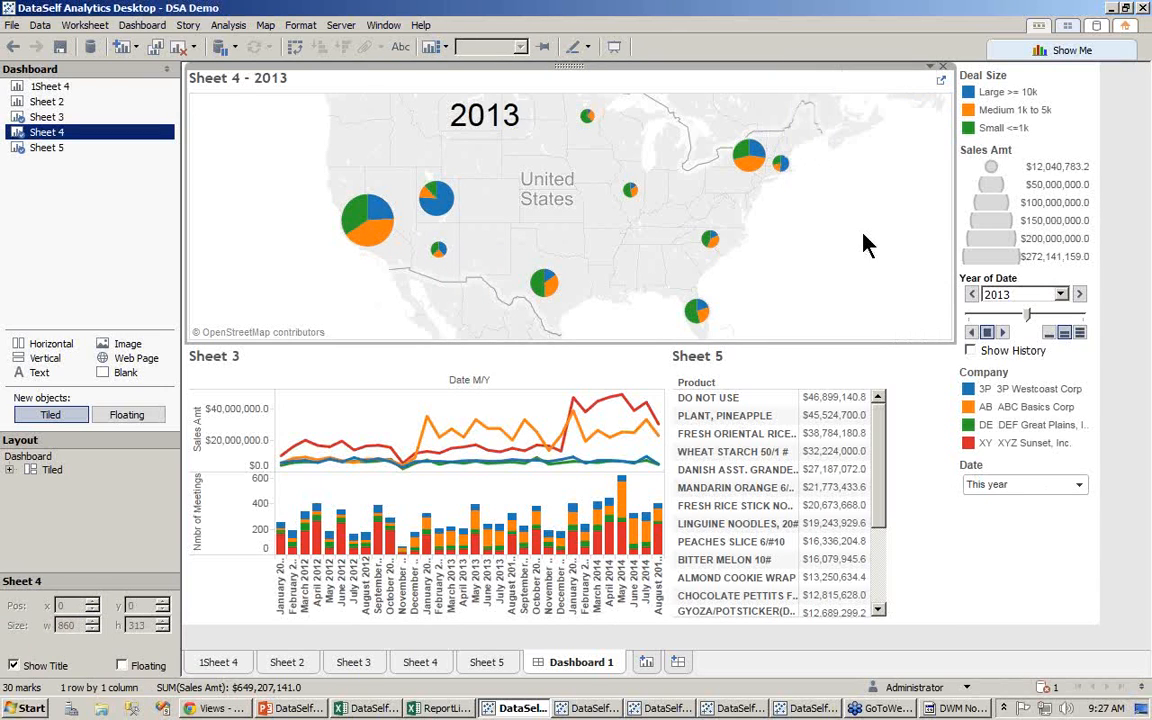
{"action": "left_click", "coordinate": [928, 352]}
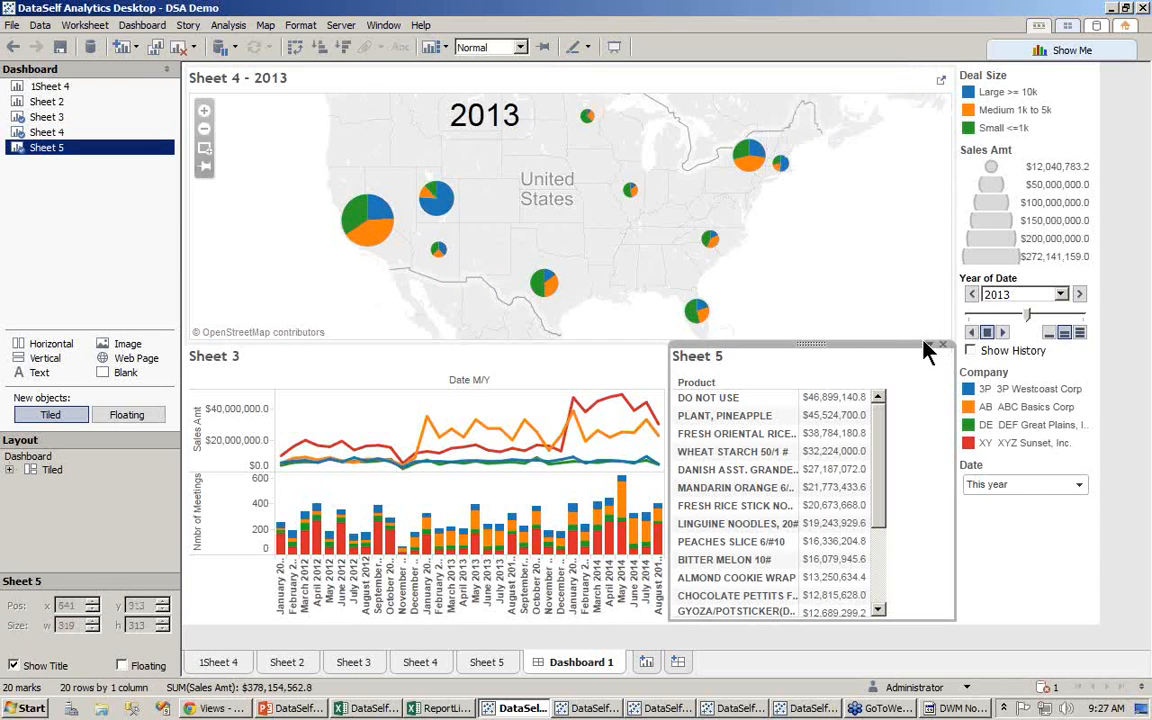
{"action": "left_click", "coordinate": [929, 346]}
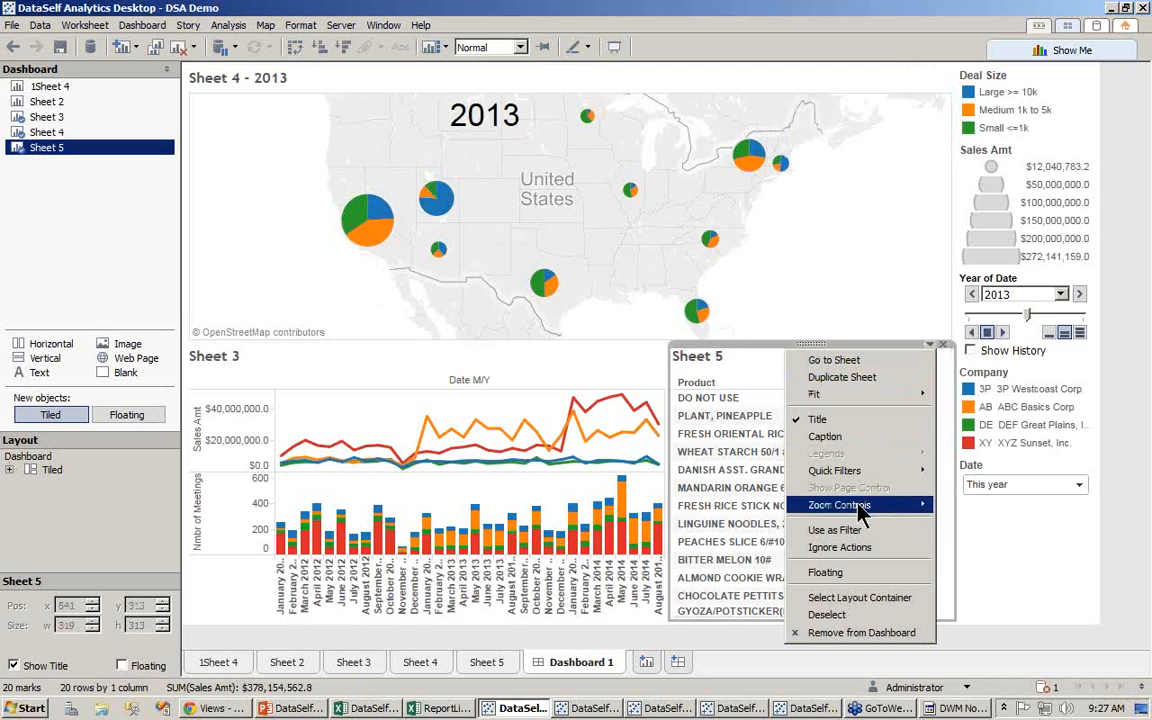
{"action": "left_click", "coordinate": [853, 531]}
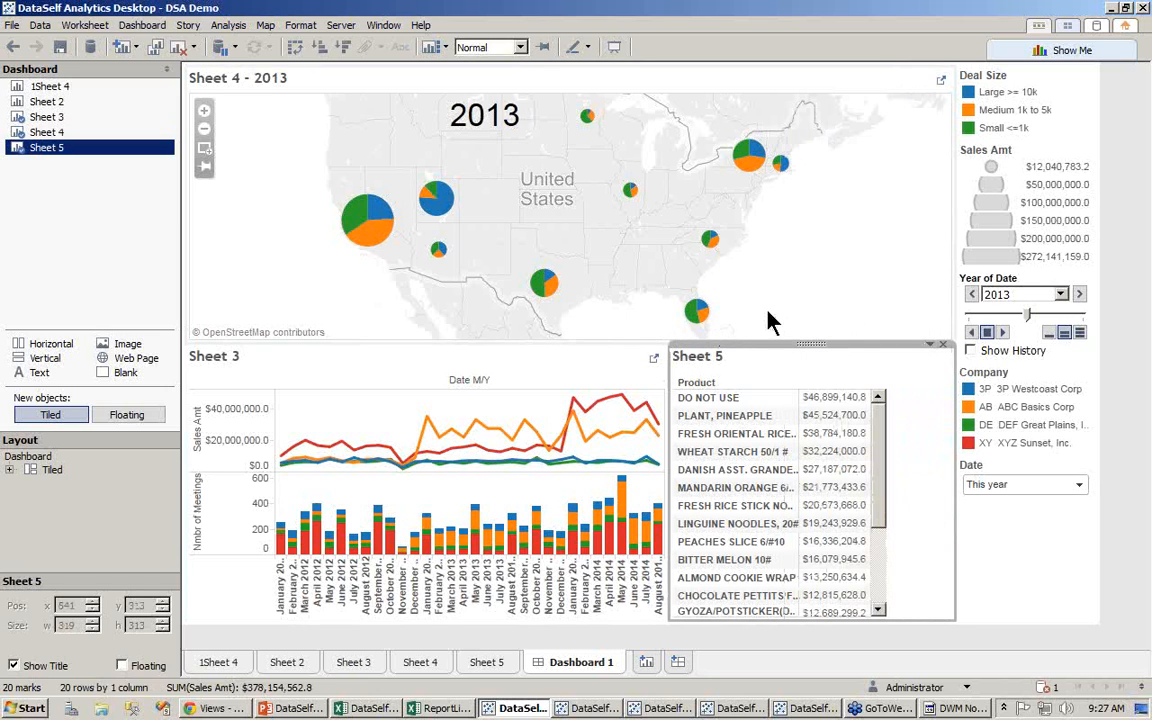
Step: Test the map as a filter by selecting the western US pies and the East Coast pies in turn, clearing each selection
{"action": "left_click", "coordinate": [826, 326]}
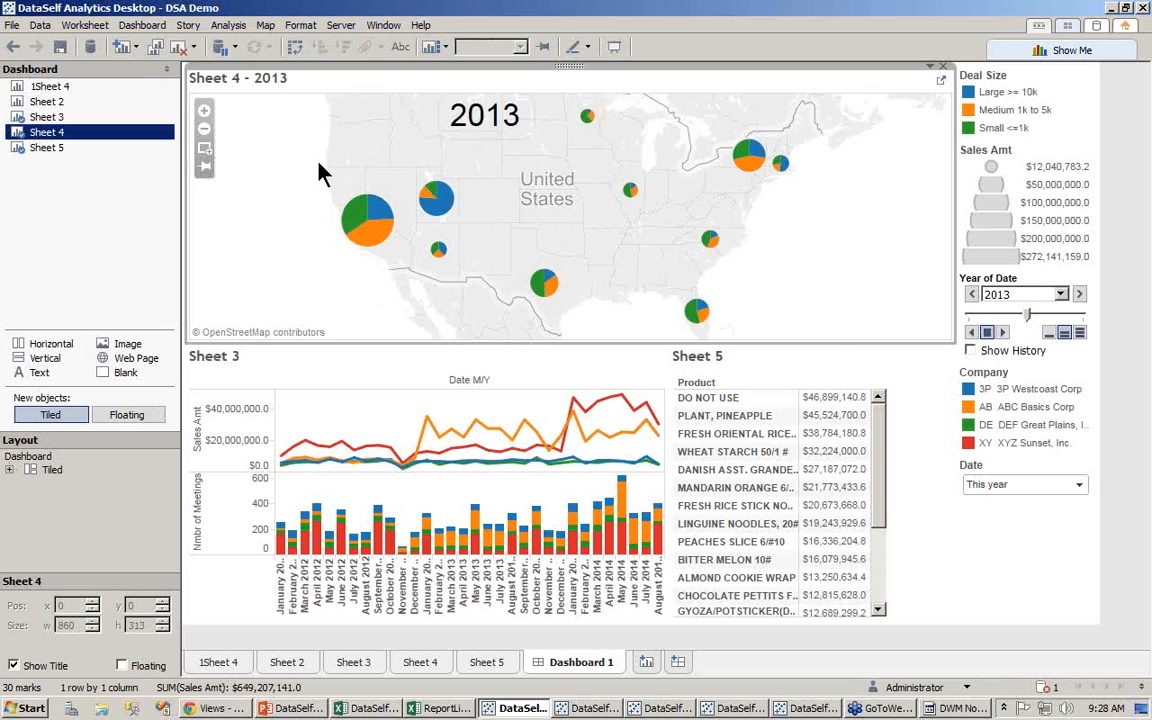
{"action": "left_click_drag", "start_coordinate": [304, 155], "coordinate": [491, 293]}
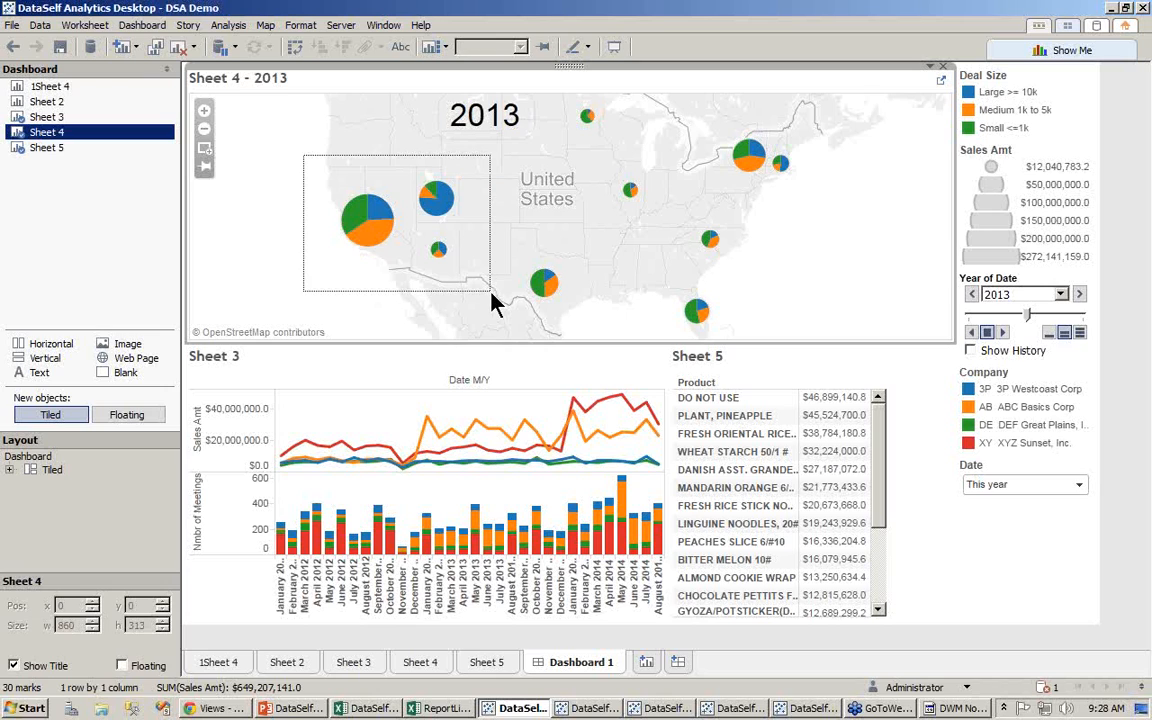
{"action": "left_click_drag", "start_coordinate": [491, 293], "coordinate": [478, 280]}
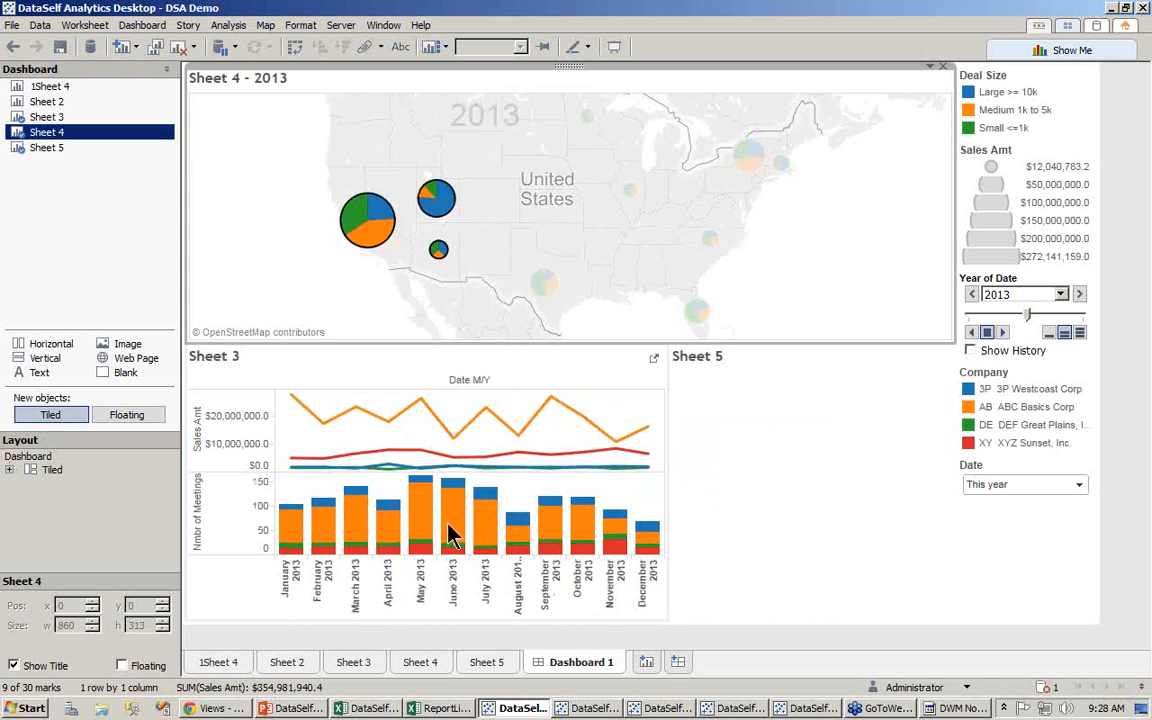
{"action": "left_click", "coordinate": [526, 226]}
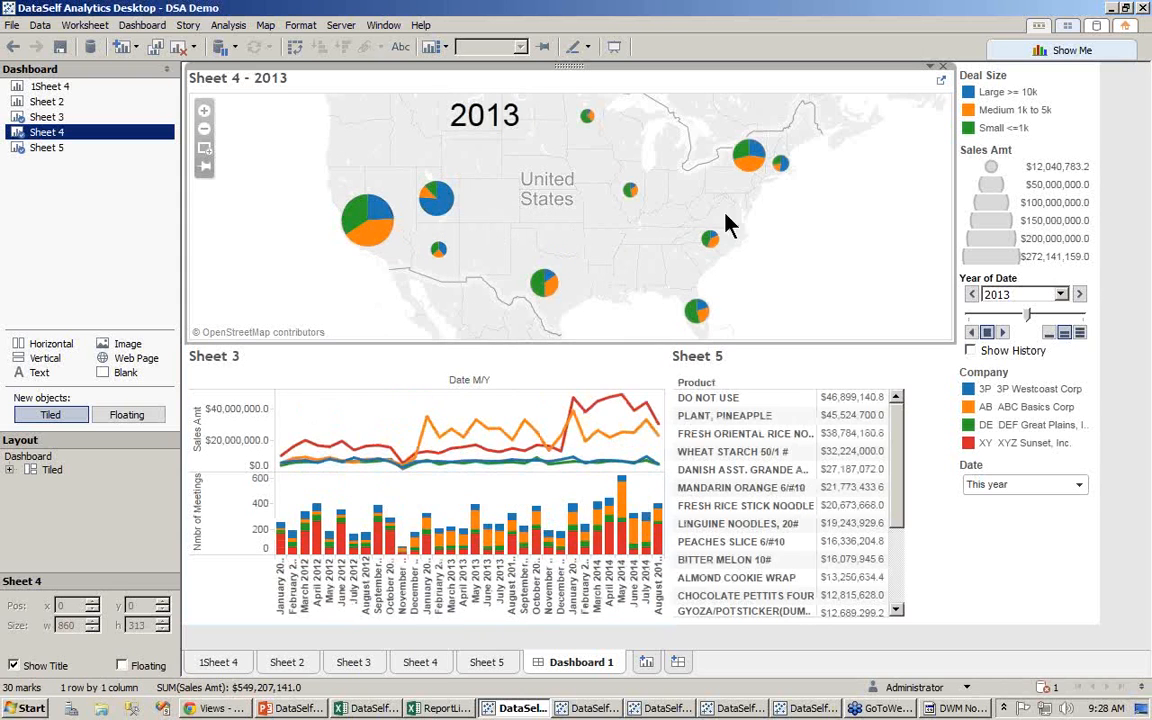
{"action": "left_click_drag", "start_coordinate": [815, 275], "coordinate": [700, 131]}
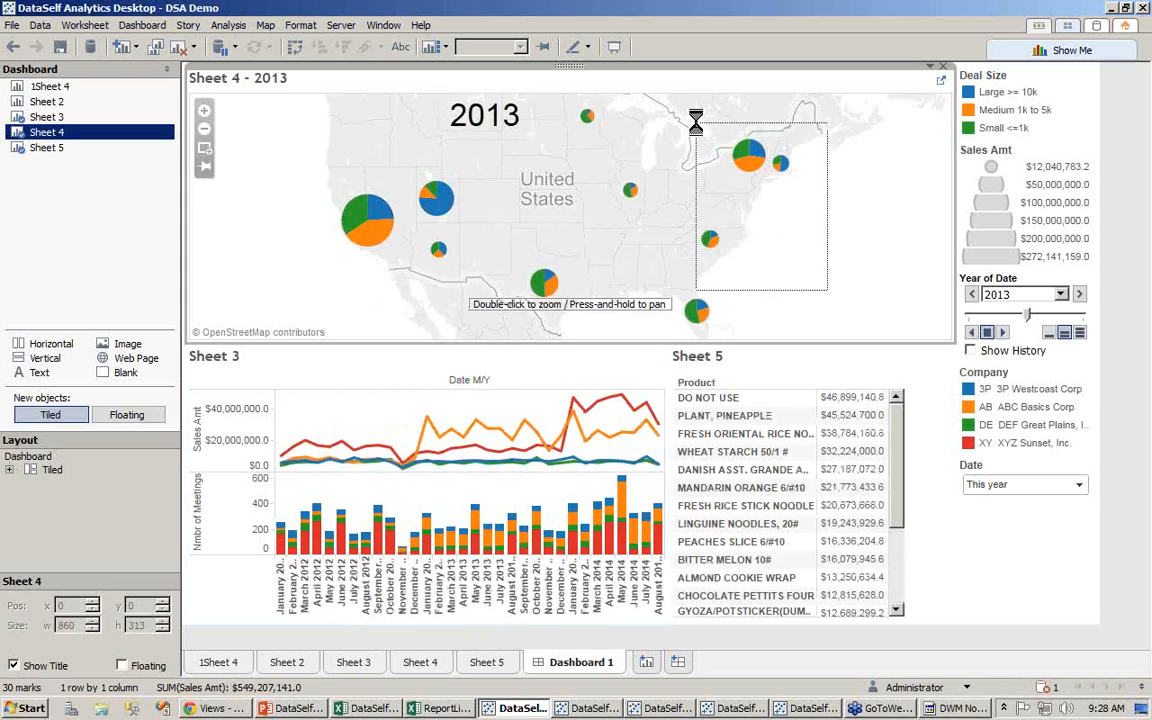
{"action": "left_click", "coordinate": [823, 257]}
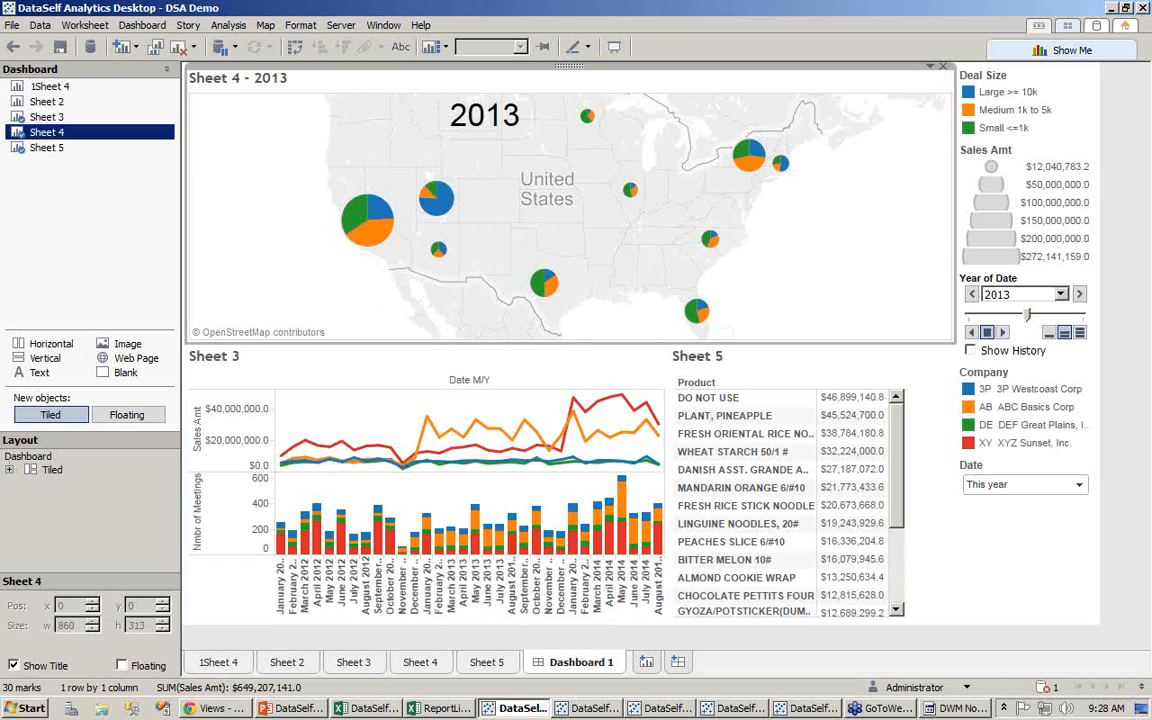
Step: Switch to Chrome, examine sales and gross profit in the Top Customers by Sales view, and return to the Views page
{"action": "left_click", "coordinate": [216, 708]}
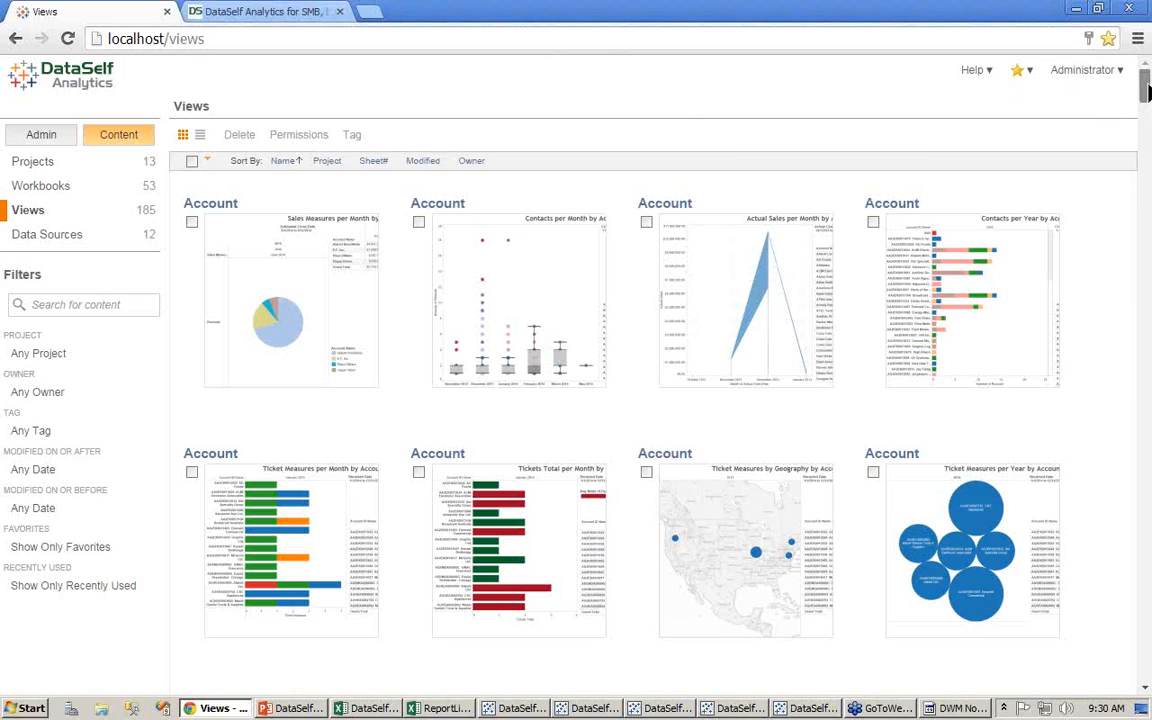
{"action": "left_click", "coordinate": [1147, 128]}
{"action": "left_click_drag", "start_coordinate": [1147, 128], "coordinate": [1136, 626]}
{"action": "left_click", "coordinate": [1036, 352]}
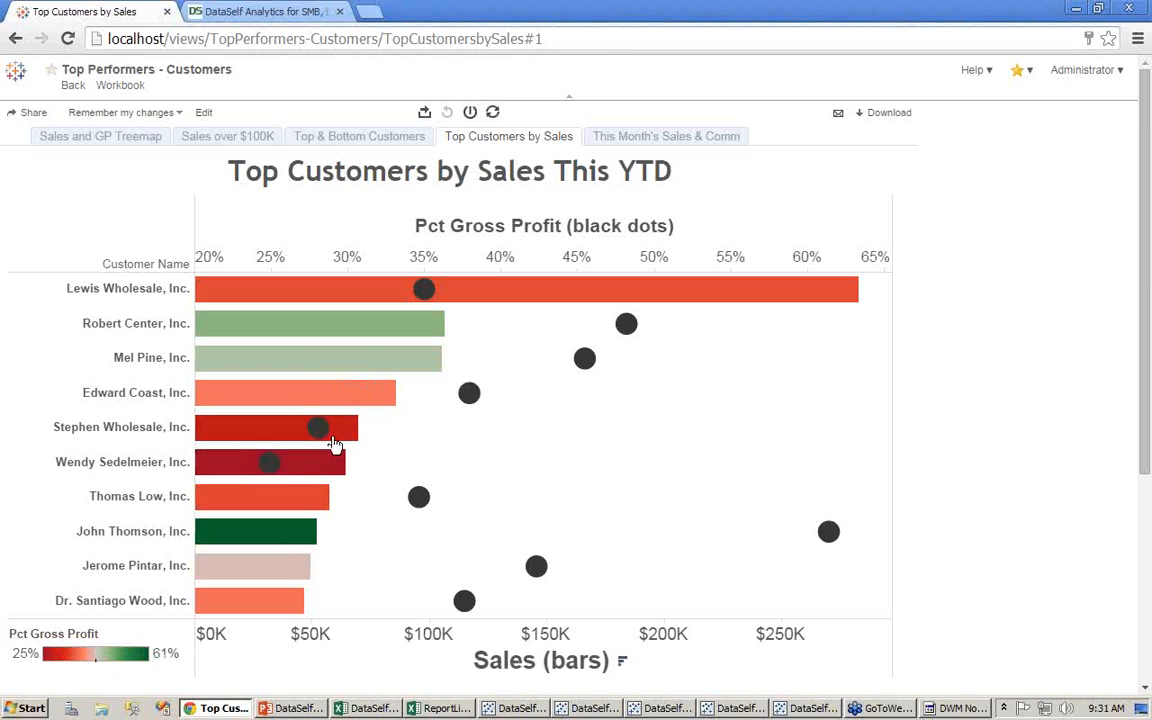
{"action": "mouse_move", "coordinate": [338, 465]}
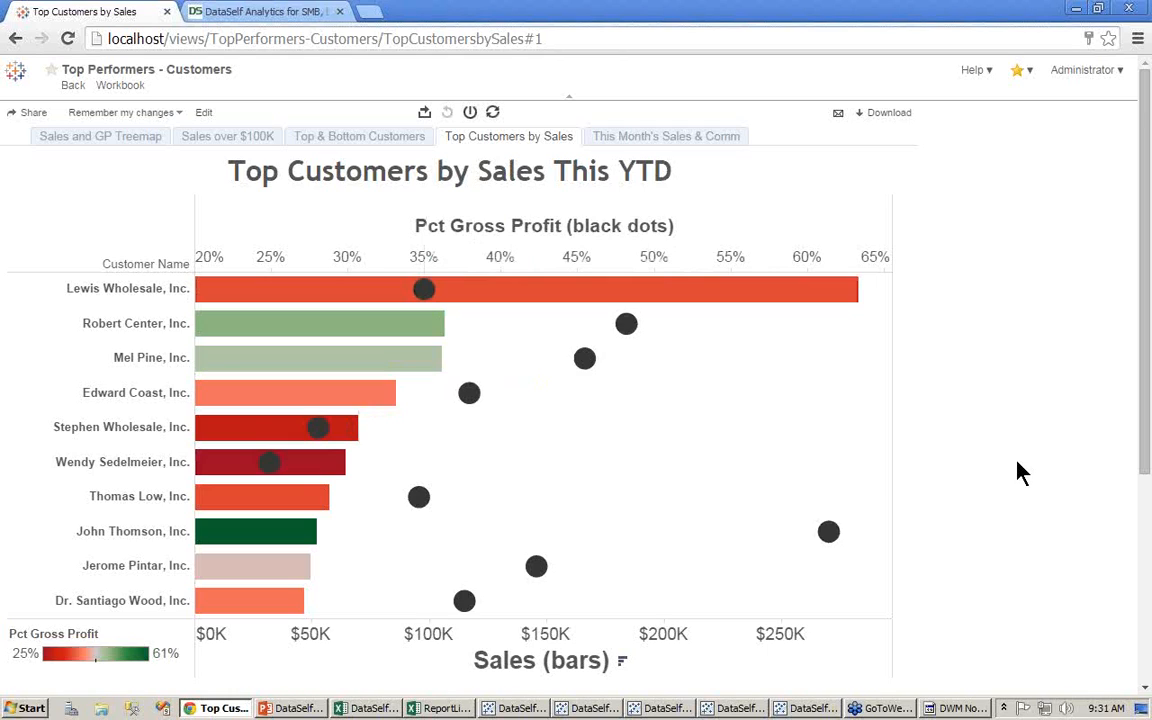
{"action": "left_click", "coordinate": [17, 73]}
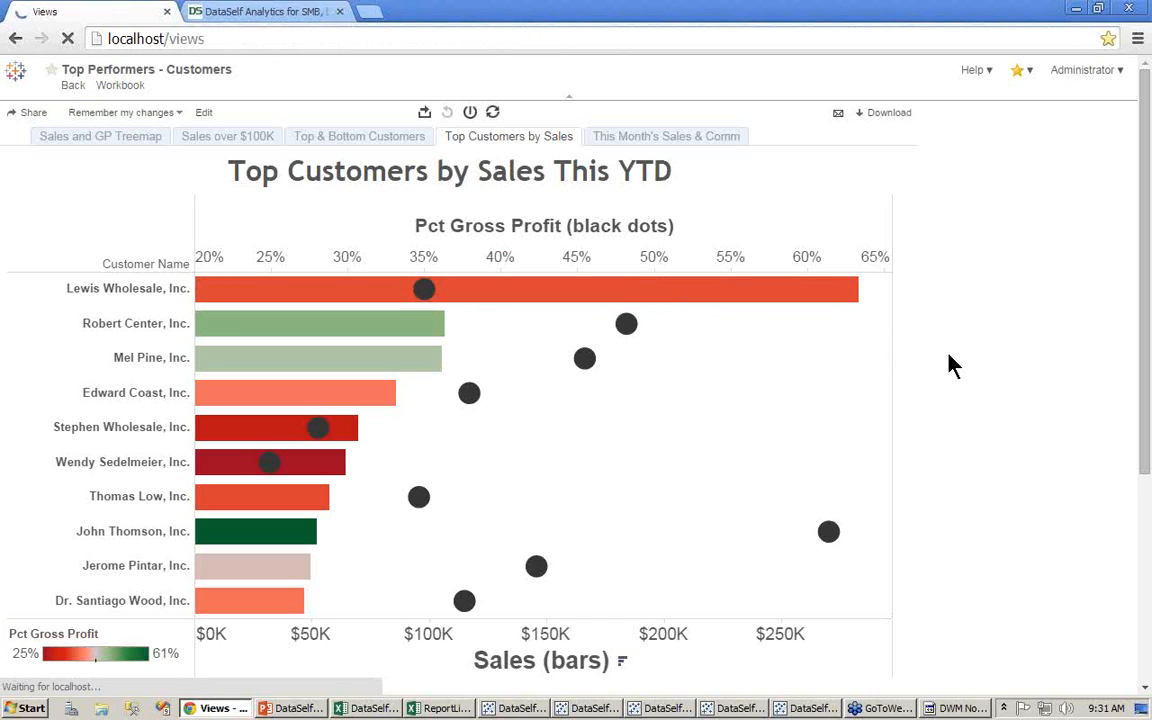
Step: Switch back to DataSelf Analytics Desktop and rename the dashboard as 1 DSA Demo 1
{"action": "left_click", "coordinate": [520, 708]}
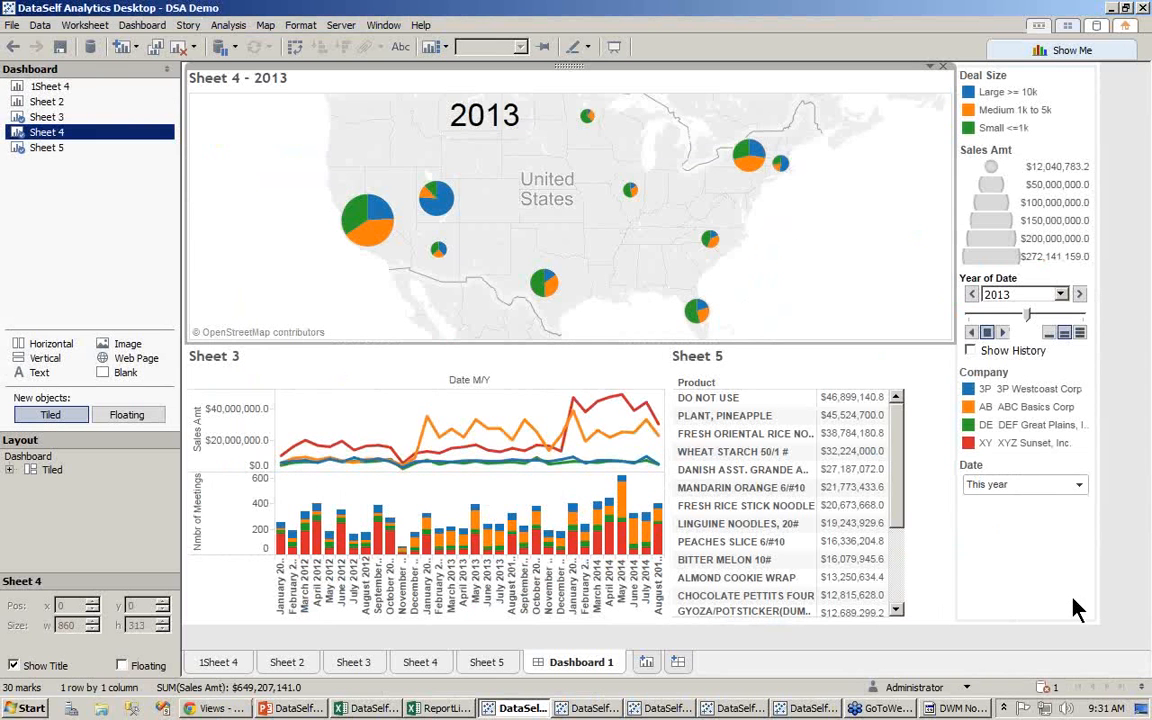
{"action": "right_click", "coordinate": [565, 662]}
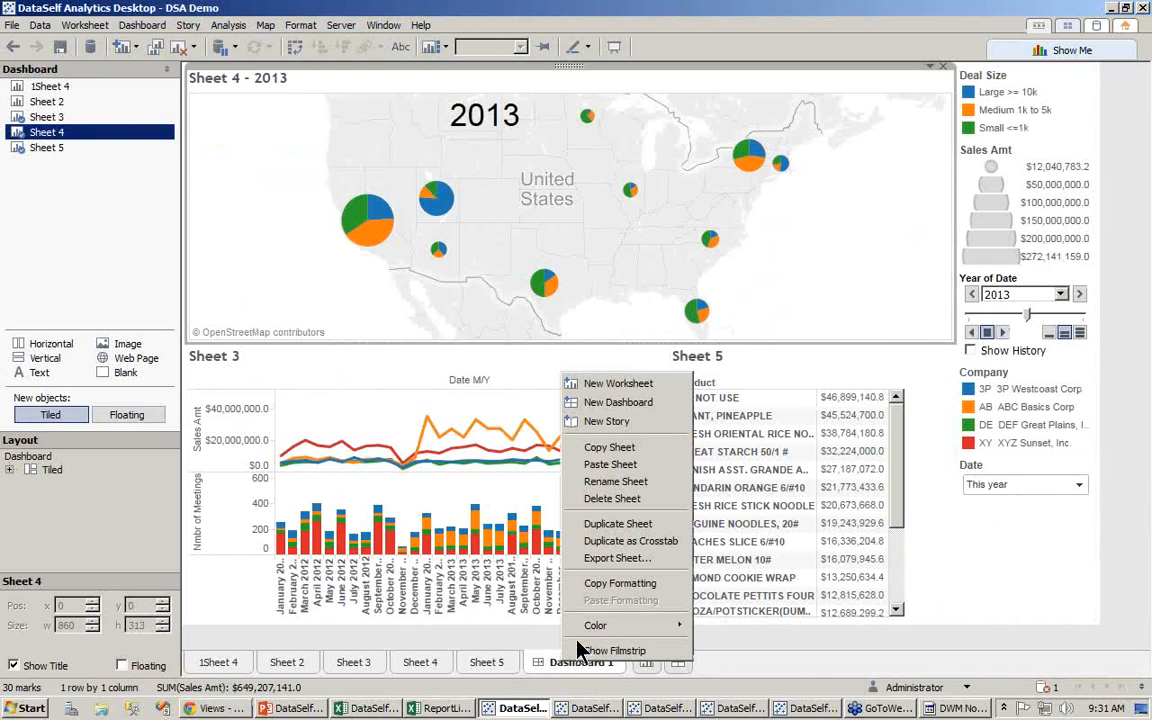
{"action": "left_click", "coordinate": [618, 482]}
{"action": "type", "text": "1"}
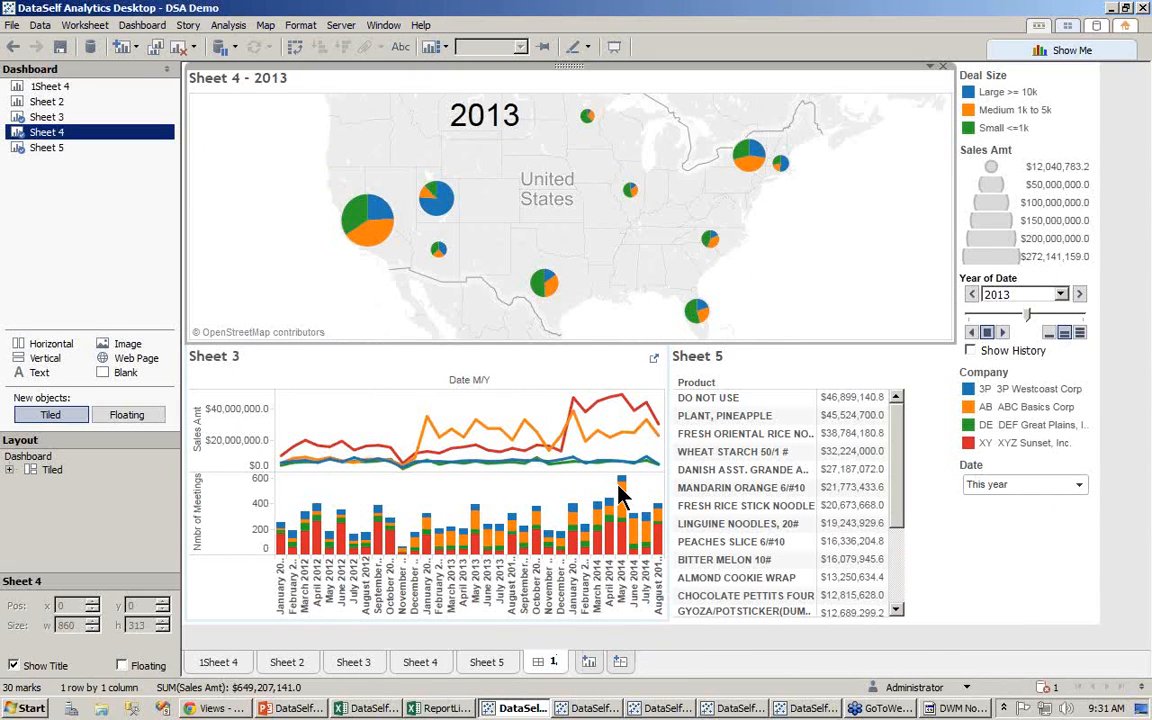
{"action": "type", "text": " D"}
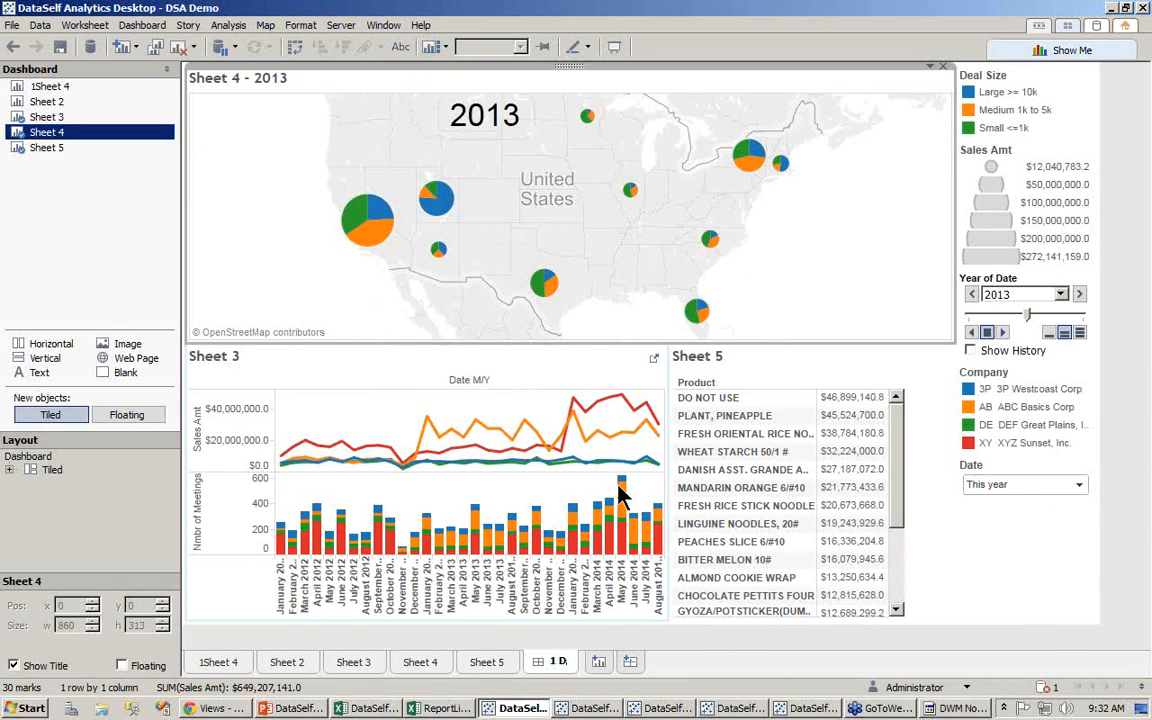
{"action": "type", "text": "SA"}
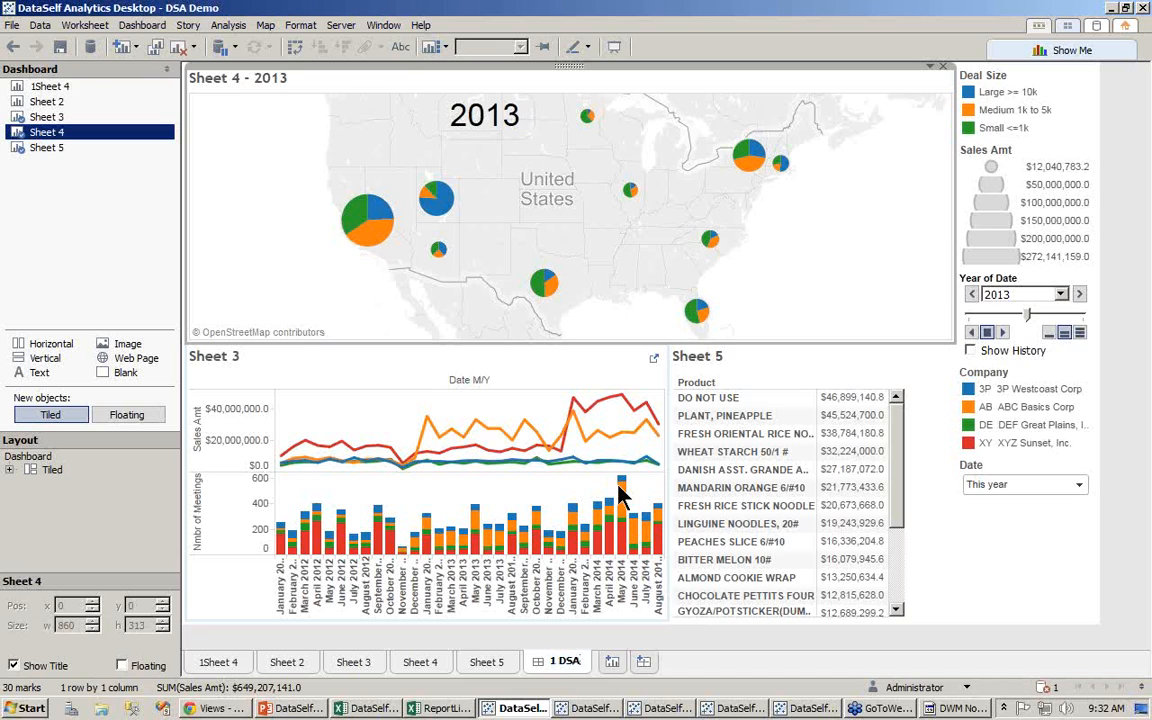
{"action": "type", "text": " Demo 1"}
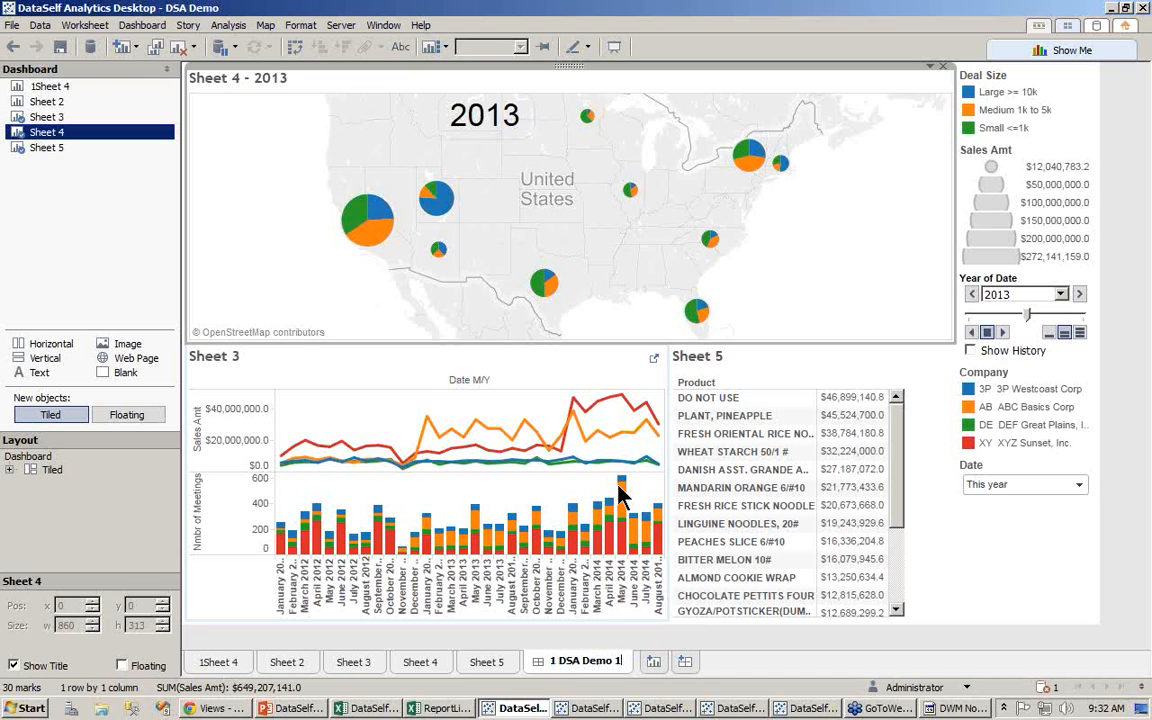
{"action": "key", "text": "Return"}
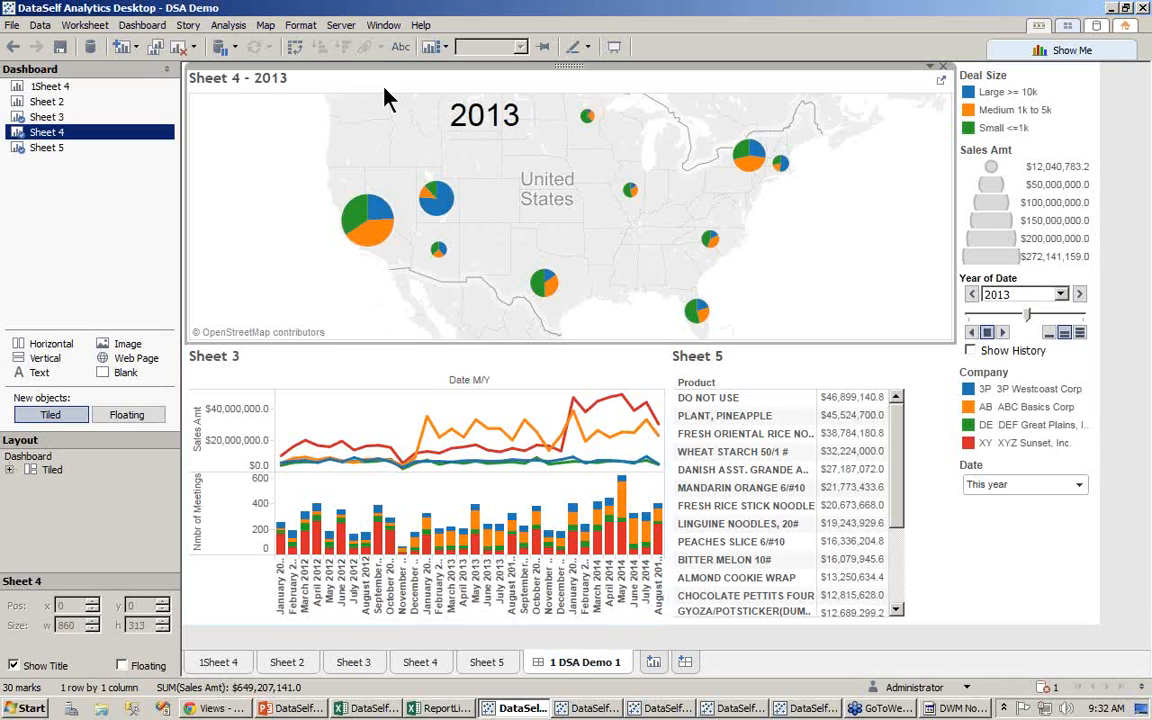
Step: Publish the workbook to the Default project as DSA Demo, sharing only the 1 DSA Demo 1 view, and close the results
{"action": "left_click", "coordinate": [340, 28]}
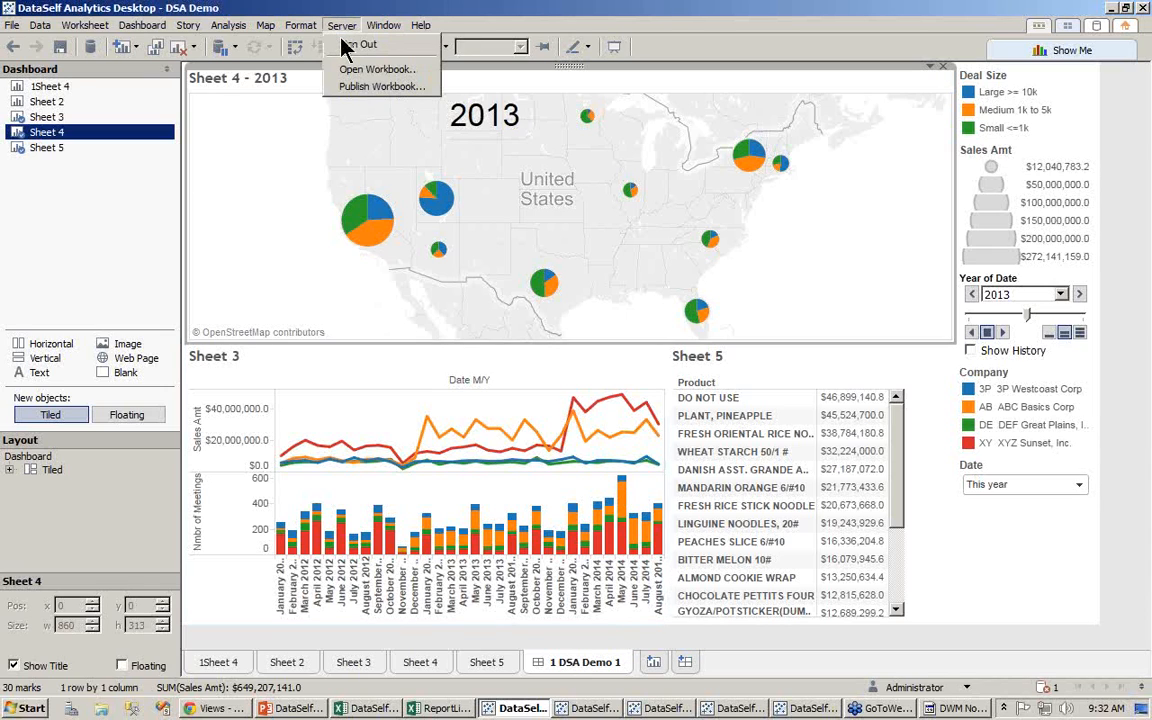
{"action": "left_click", "coordinate": [350, 44]}
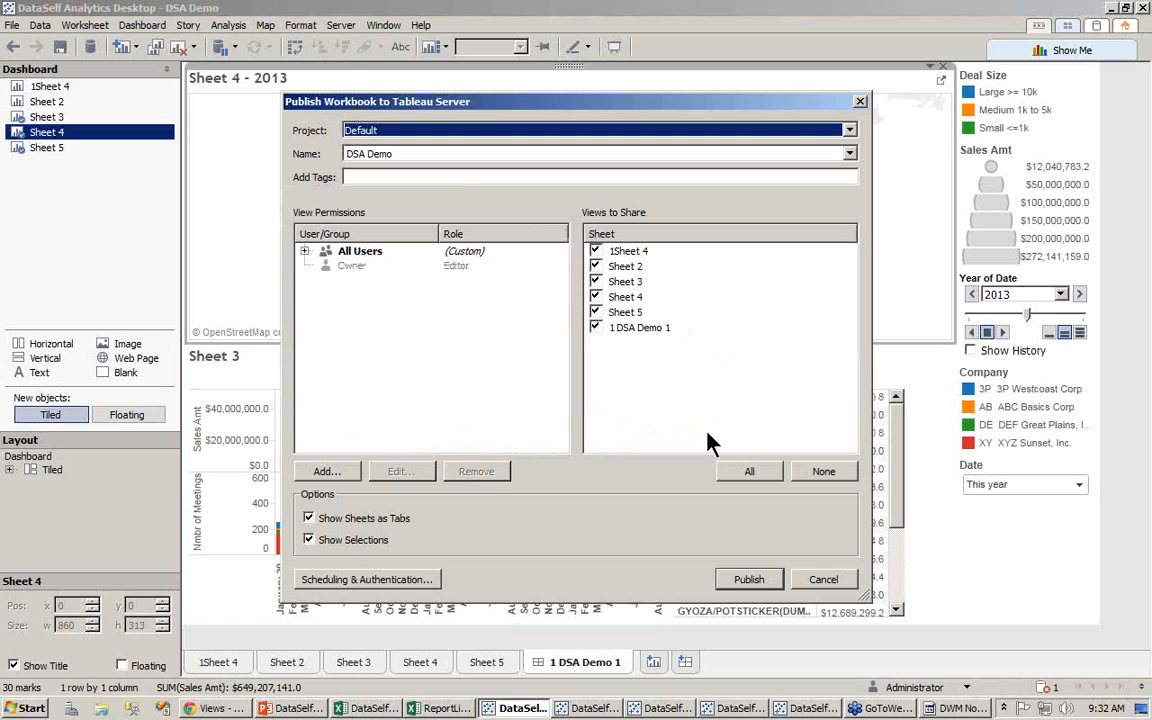
{"action": "left_click", "coordinate": [824, 474]}
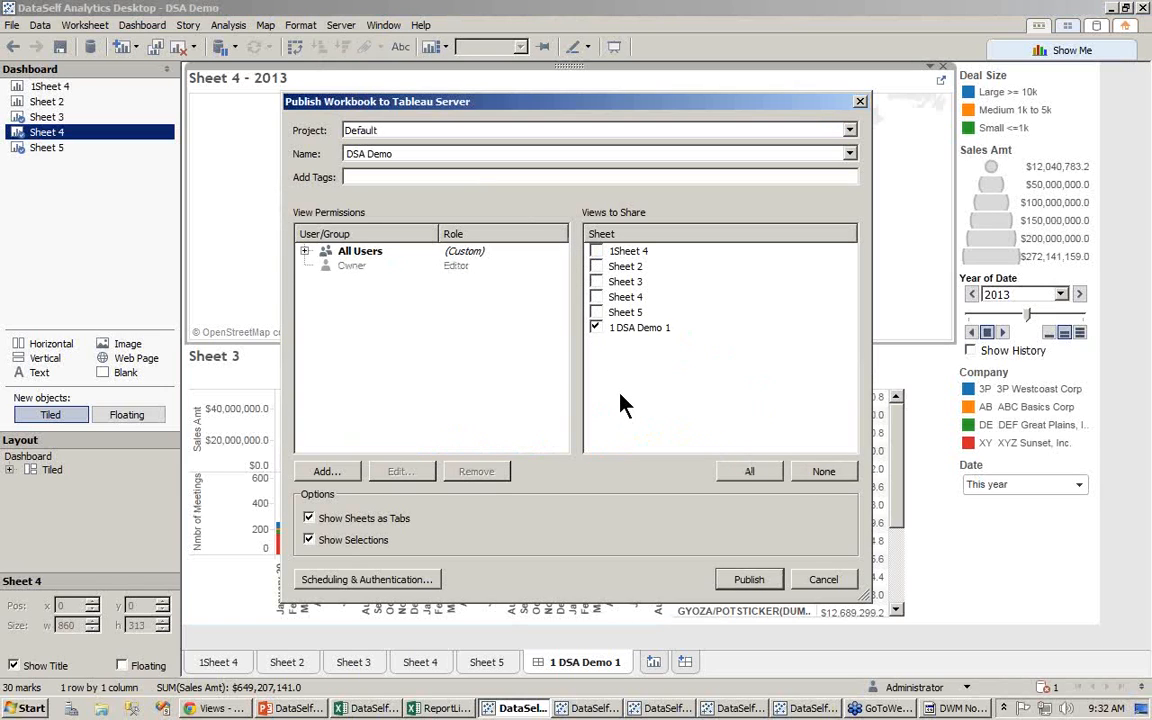
{"action": "left_click", "coordinate": [749, 580]}
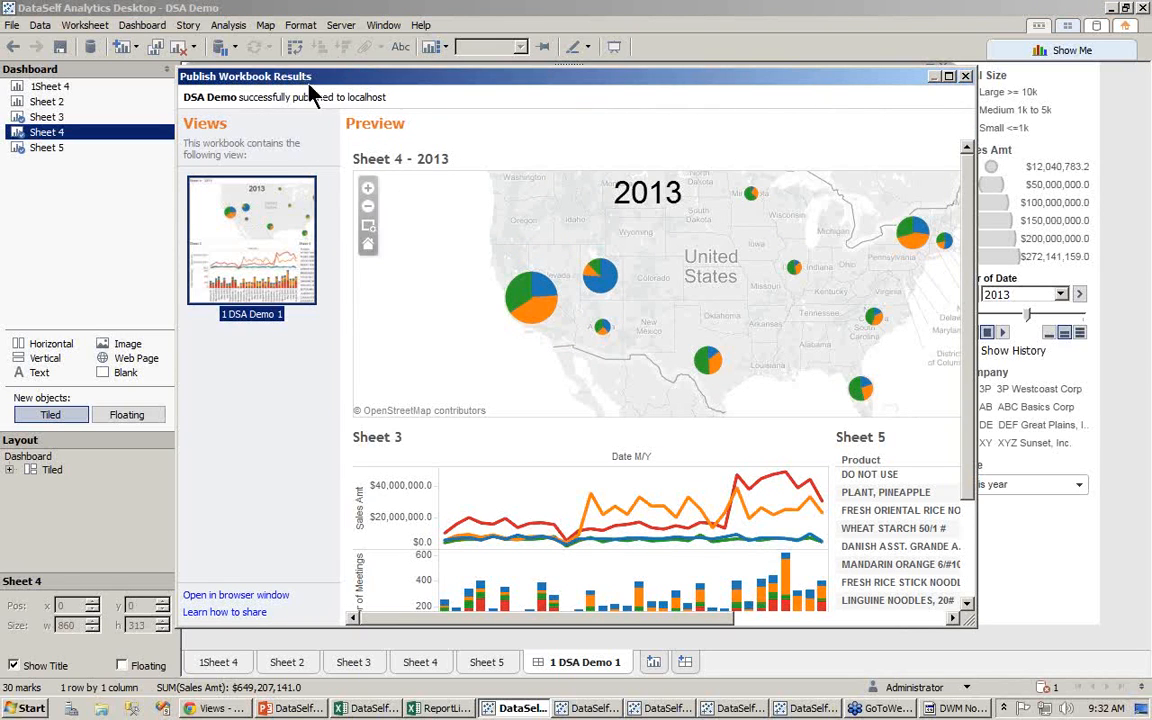
{"action": "left_click", "coordinate": [966, 77]}
Step: Switch to Chrome, refresh the Views page and open the published 1 DSA Demo 1 dashboard
{"action": "left_click", "coordinate": [212, 708]}
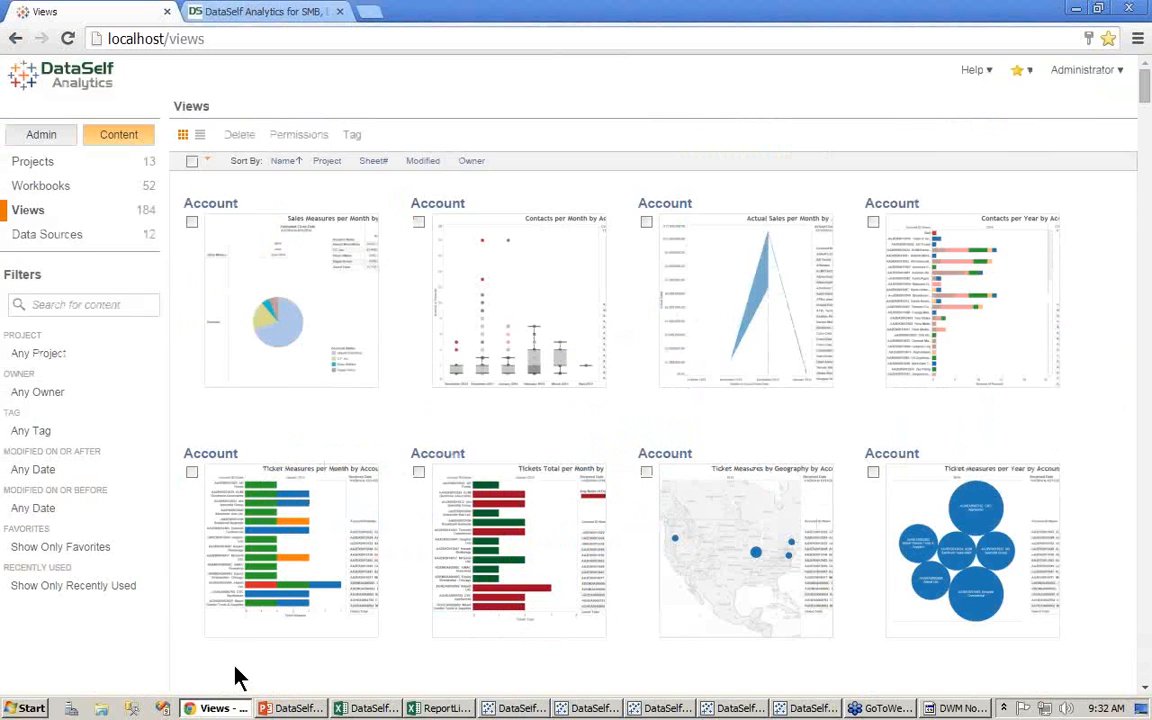
{"action": "left_click", "coordinate": [68, 40]}
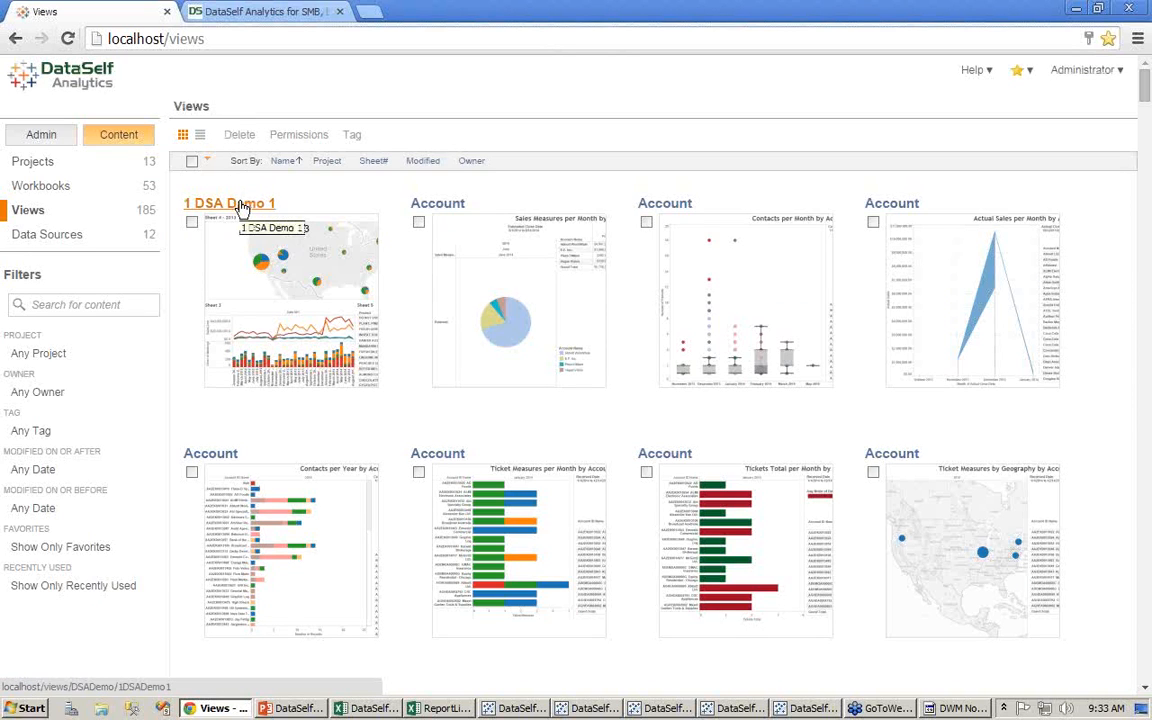
{"action": "left_click", "coordinate": [241, 208]}
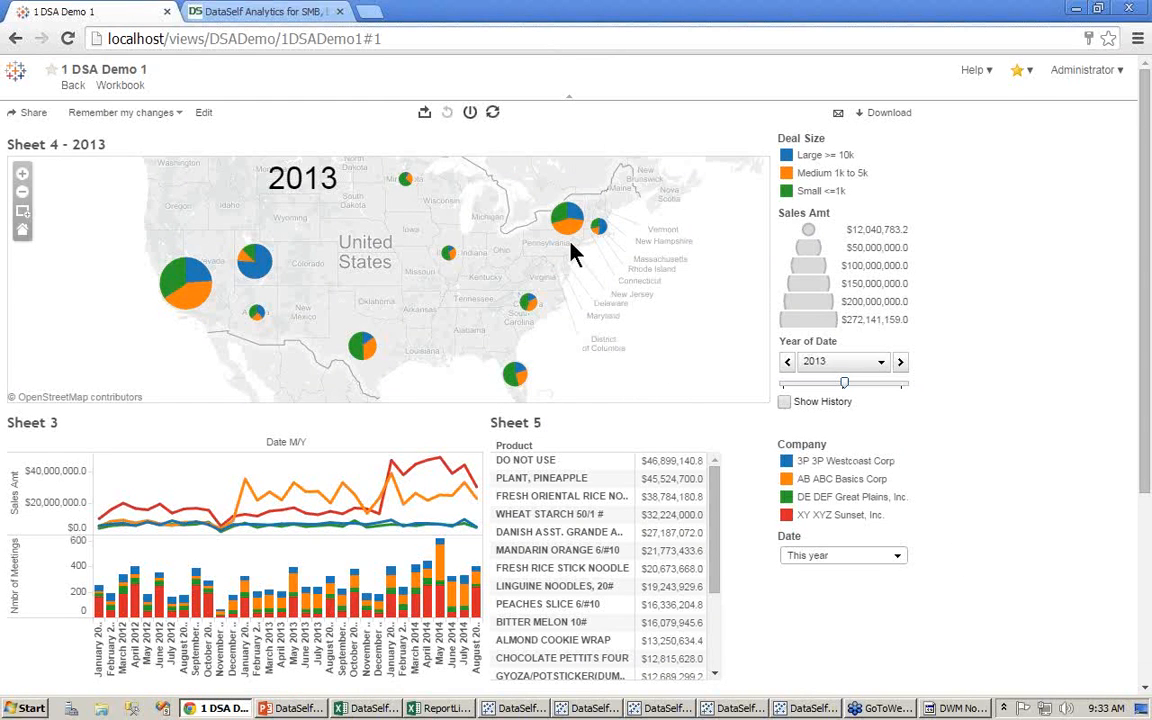
Step: Test the published map as a filter by selecting the East Coast pies, and clear the selection
{"action": "left_click_drag", "start_coordinate": [472, 164], "coordinate": [645, 405]}
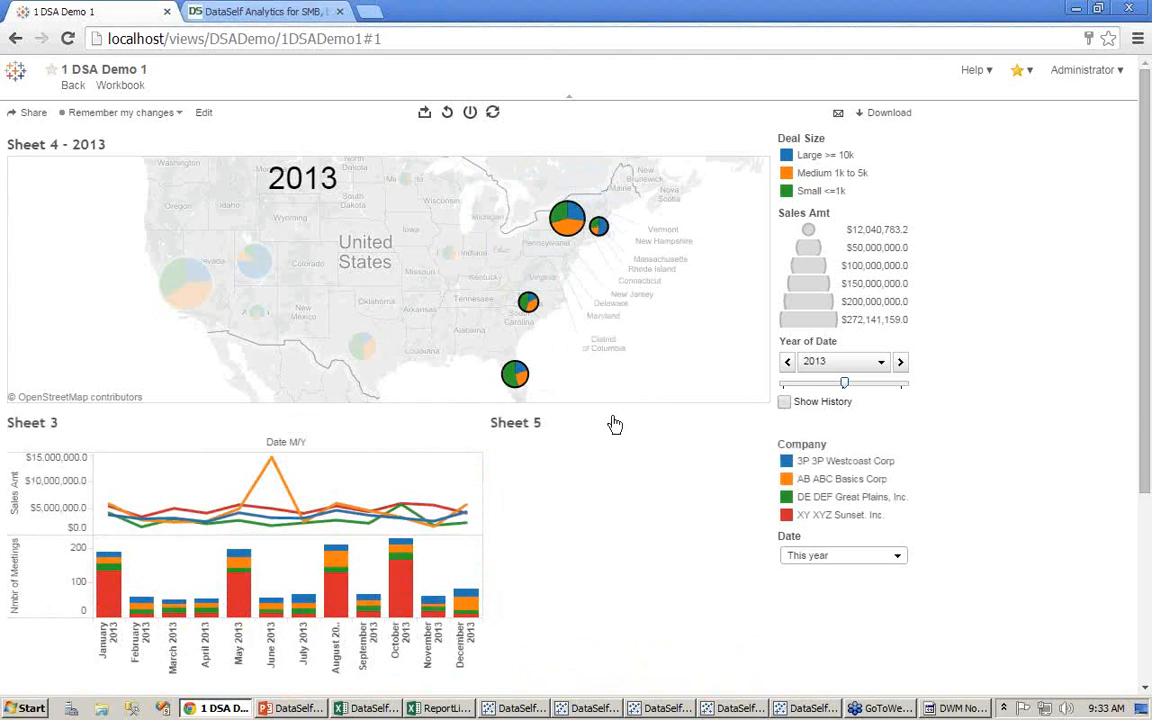
{"action": "mouse_move", "coordinate": [436, 516]}
{"action": "left_click", "coordinate": [134, 354]}
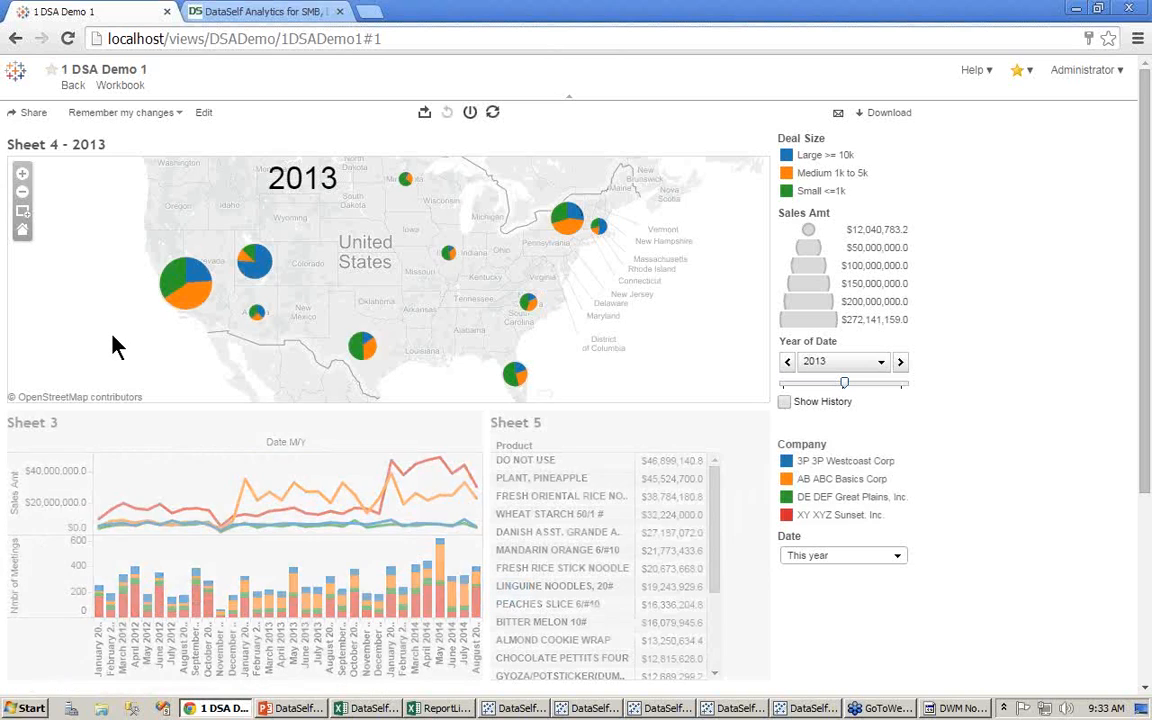
Step: Step the map's Year of Date through 2012 and 2013 to 2014 to compare sales by year
{"action": "left_click", "coordinate": [800, 383]}
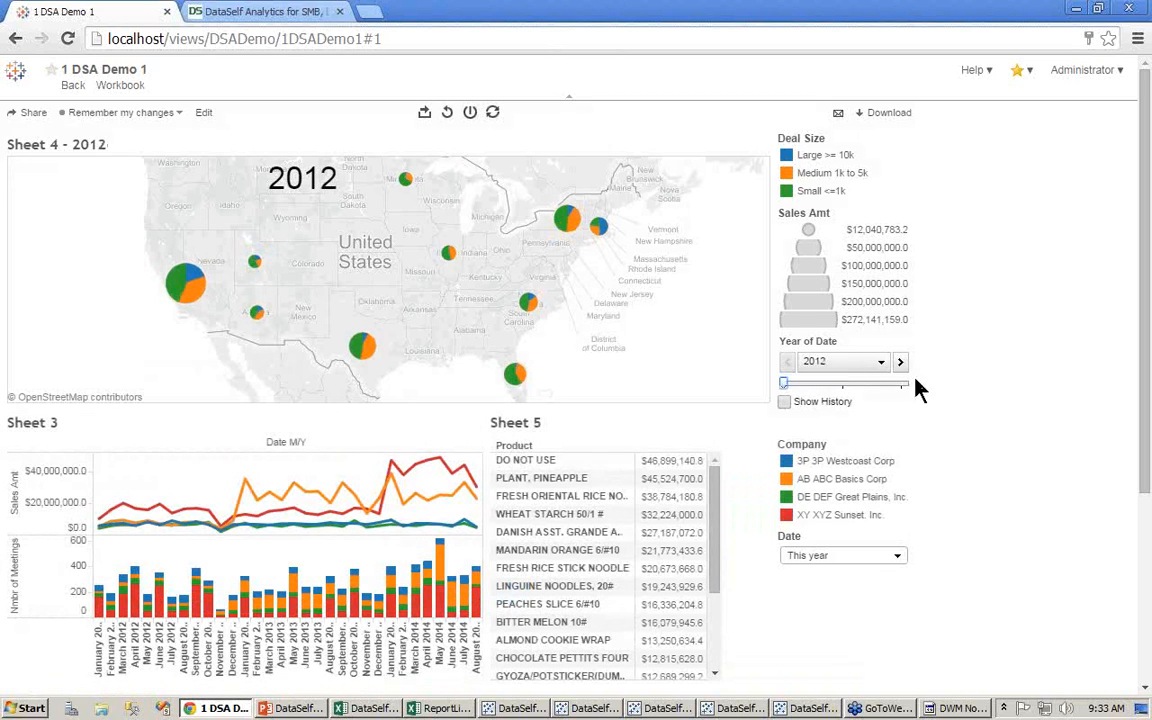
{"action": "left_click", "coordinate": [900, 363]}
{"action": "left_click", "coordinate": [900, 364]}
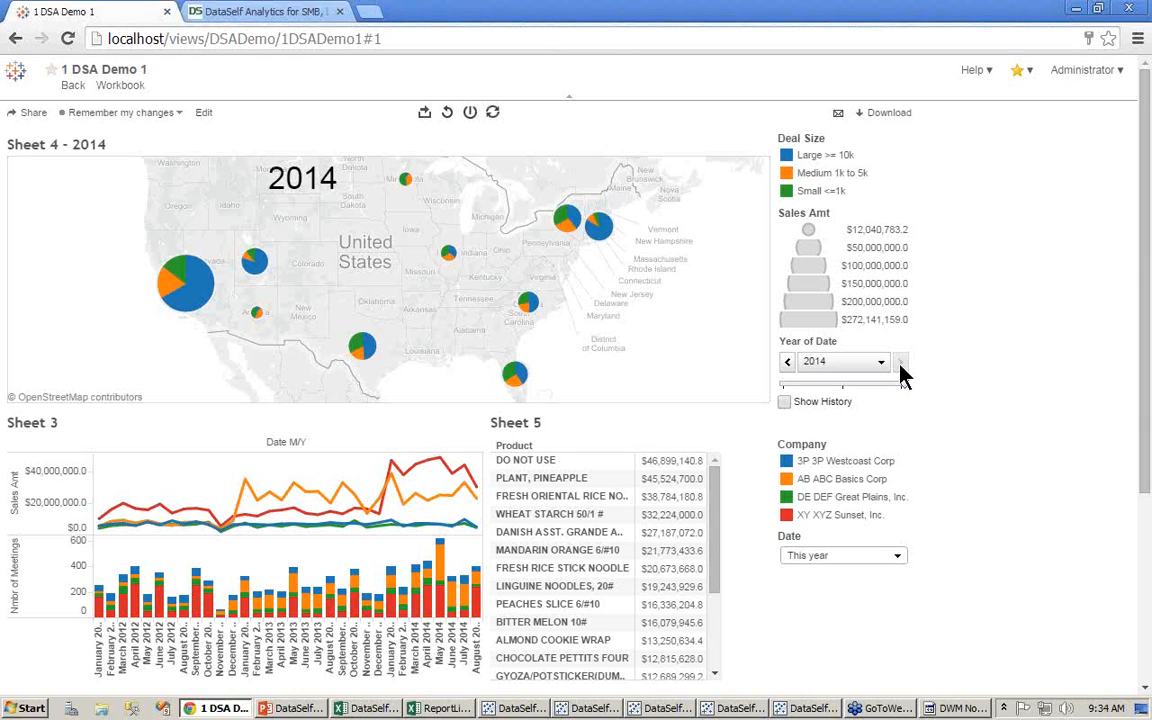
Step: Try the product table's Date filter with Previous year and set it back to This year
{"action": "left_click", "coordinate": [897, 558]}
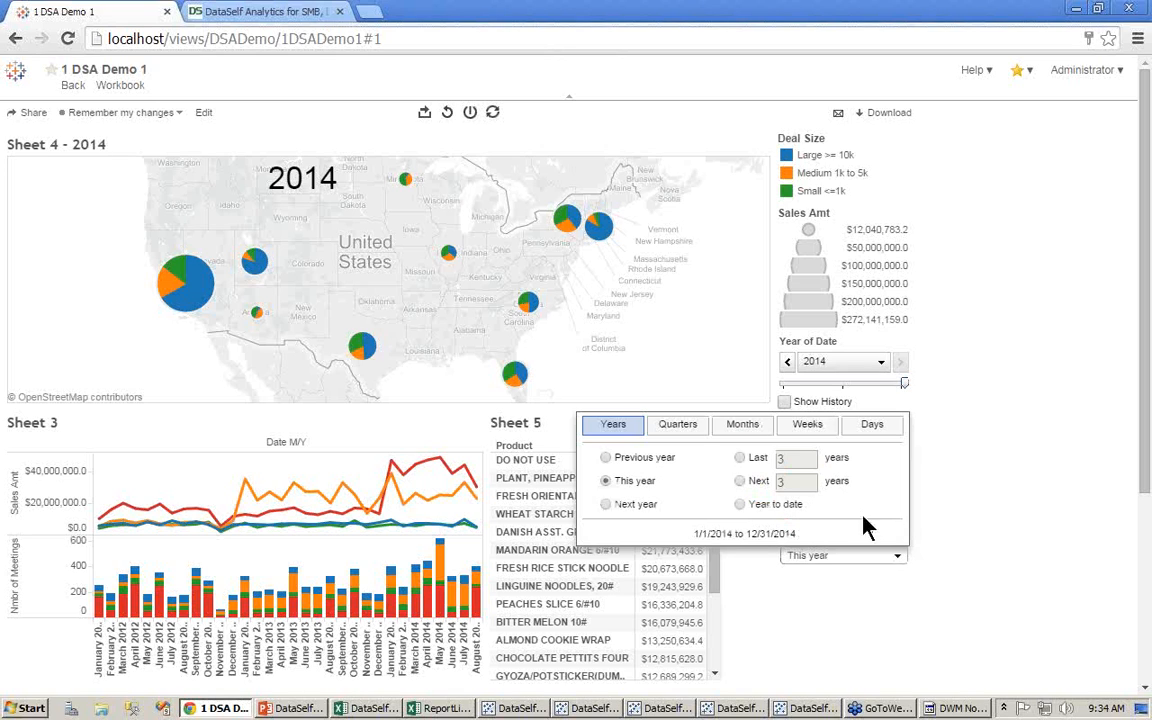
{"action": "left_click", "coordinate": [606, 458]}
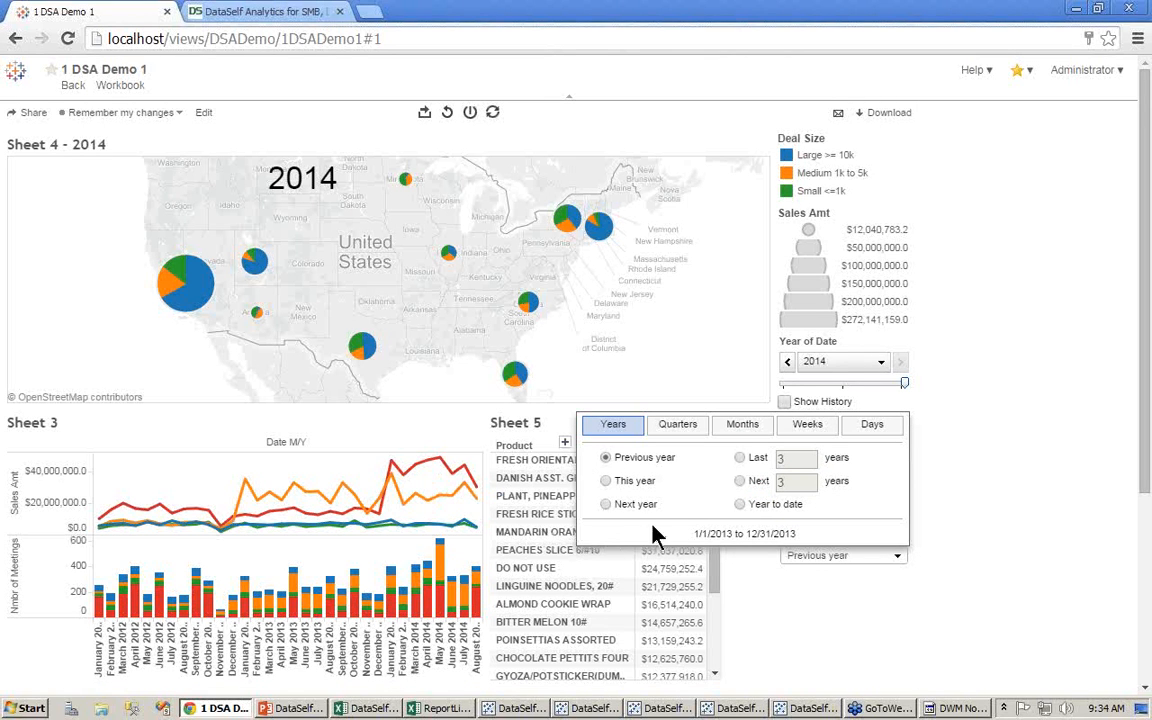
{"action": "left_click", "coordinate": [606, 482]}
{"action": "left_click", "coordinate": [1026, 490]}
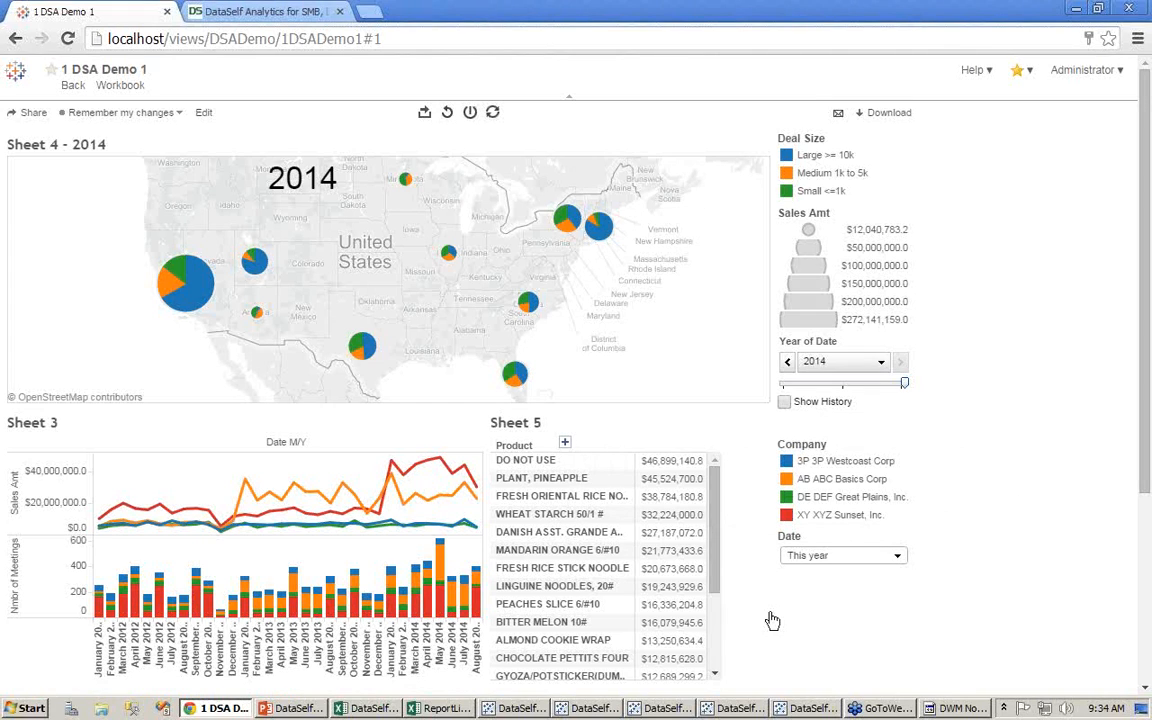
Step: Switch to DataSelf Analytics Desktop to view the original dashboard, return to Chrome and open the published one for web editing
{"action": "left_click", "coordinate": [515, 708]}
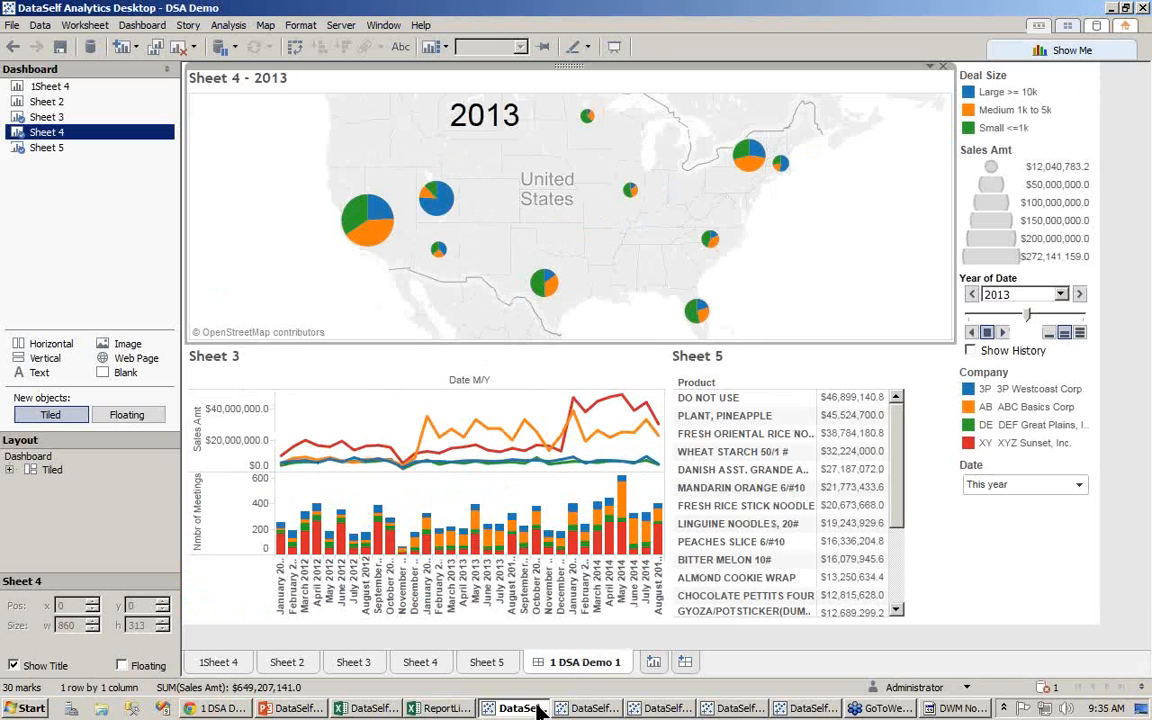
{"action": "left_click", "coordinate": [537, 710]}
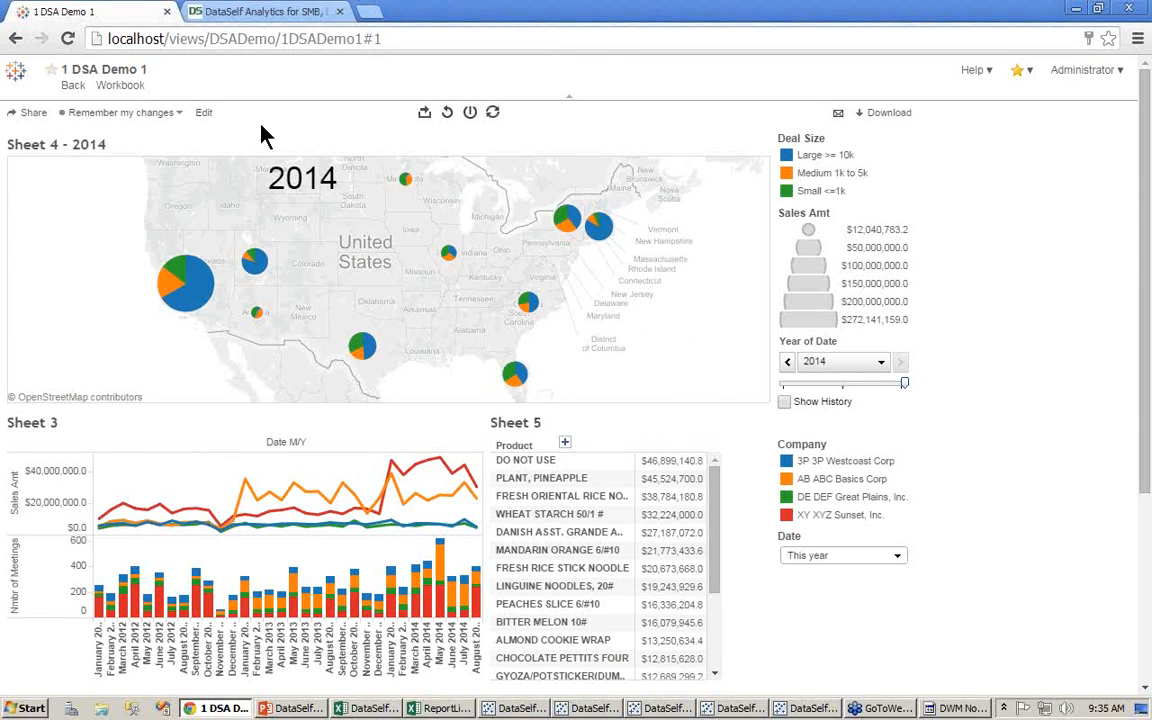
{"action": "left_click", "coordinate": [206, 114]}
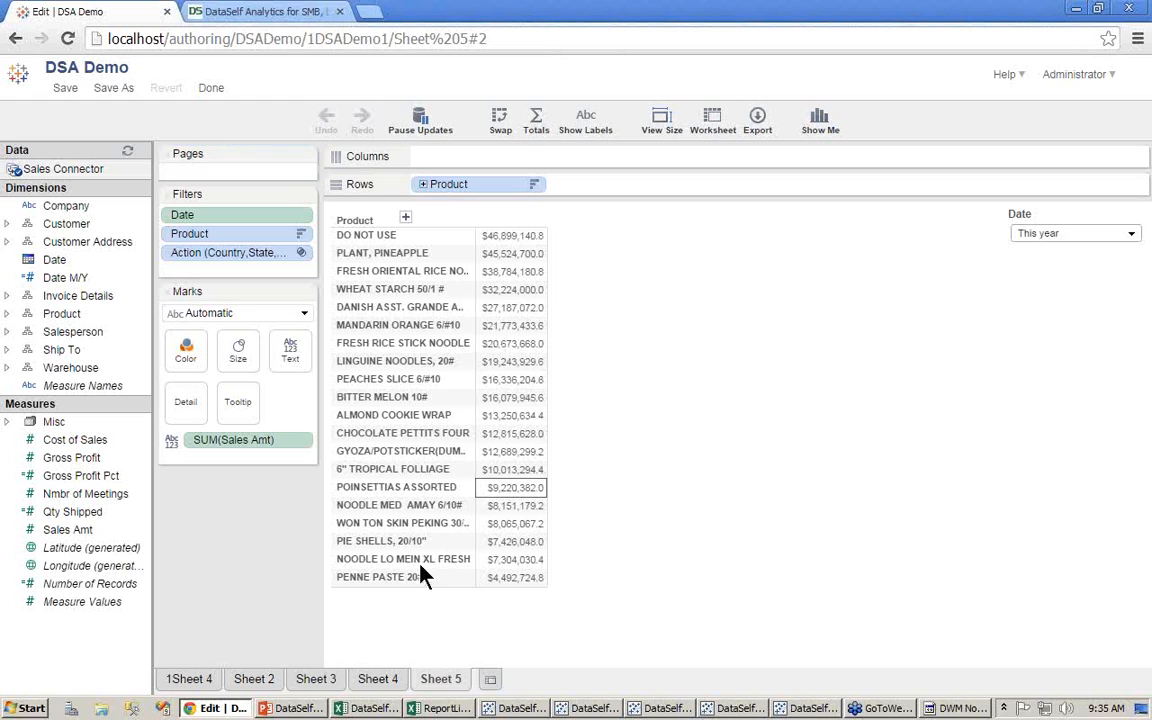
Step: On Sheet 3, replace Date M/Y in the columns with Date by year and expand it to quarters
{"action": "left_click", "coordinate": [329, 680]}
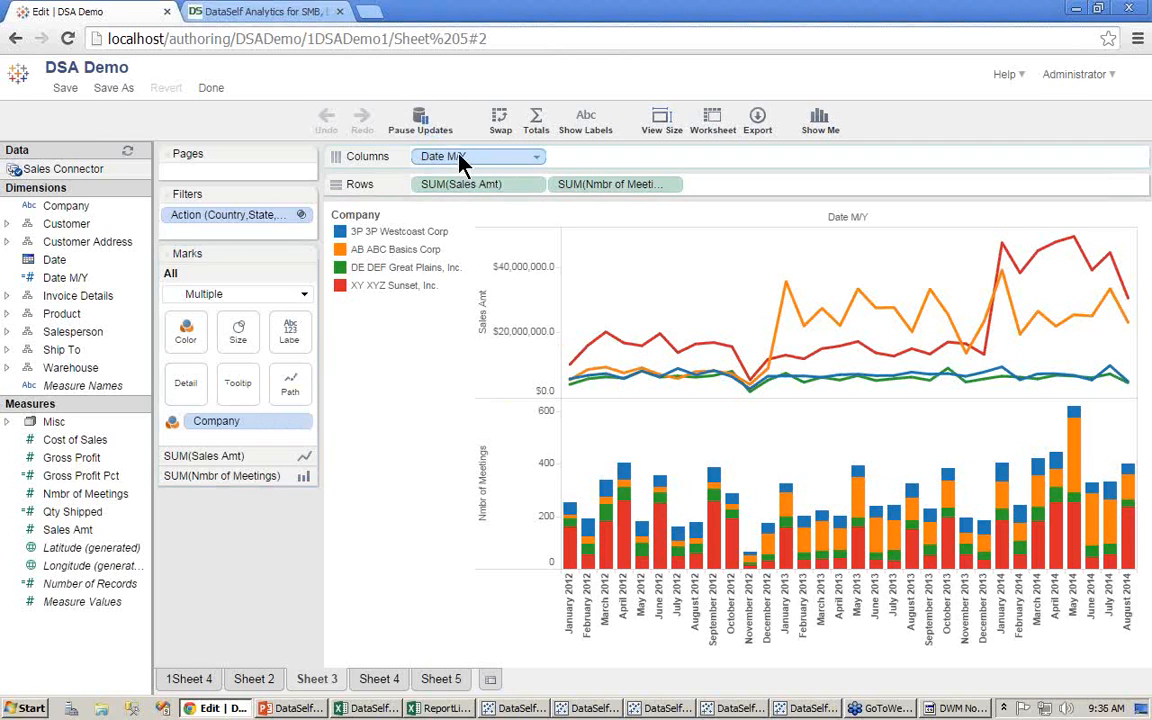
{"action": "mouse_move", "coordinate": [448, 157]}
{"action": "left_mouse_down"}
{"action": "mouse_move", "coordinate": [75, 266]}
{"action": "mouse_move", "coordinate": [442, 158]}
{"action": "left_mouse_up"}
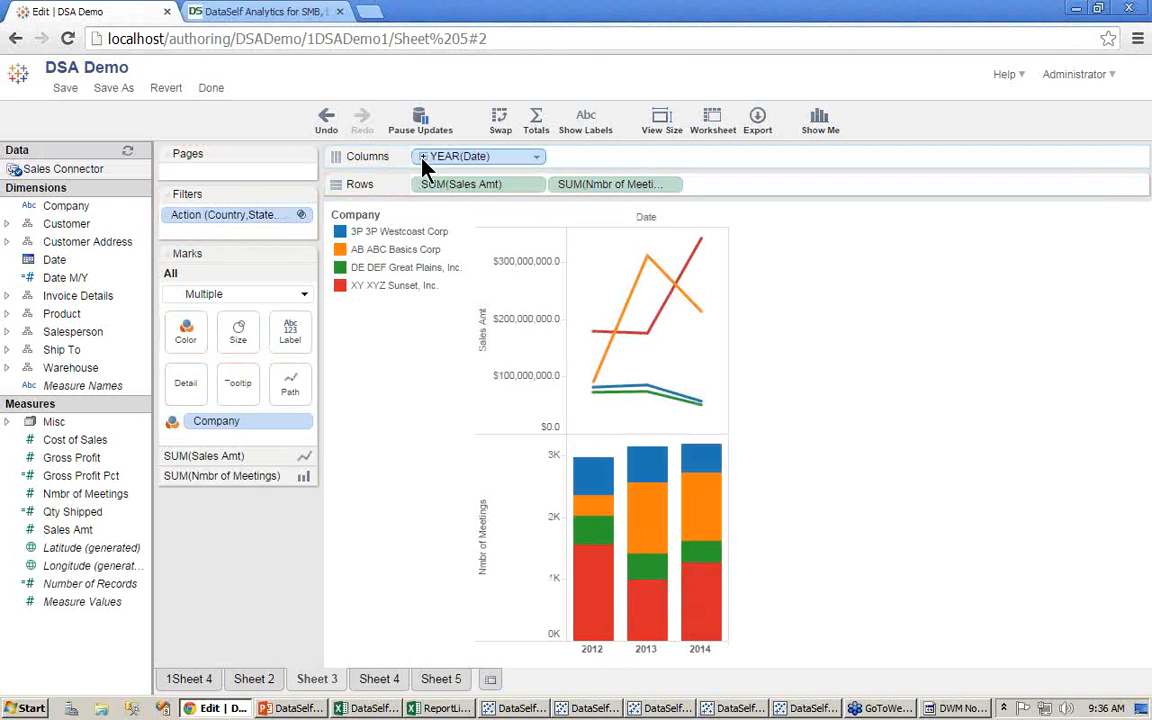
{"action": "left_click", "coordinate": [423, 157]}
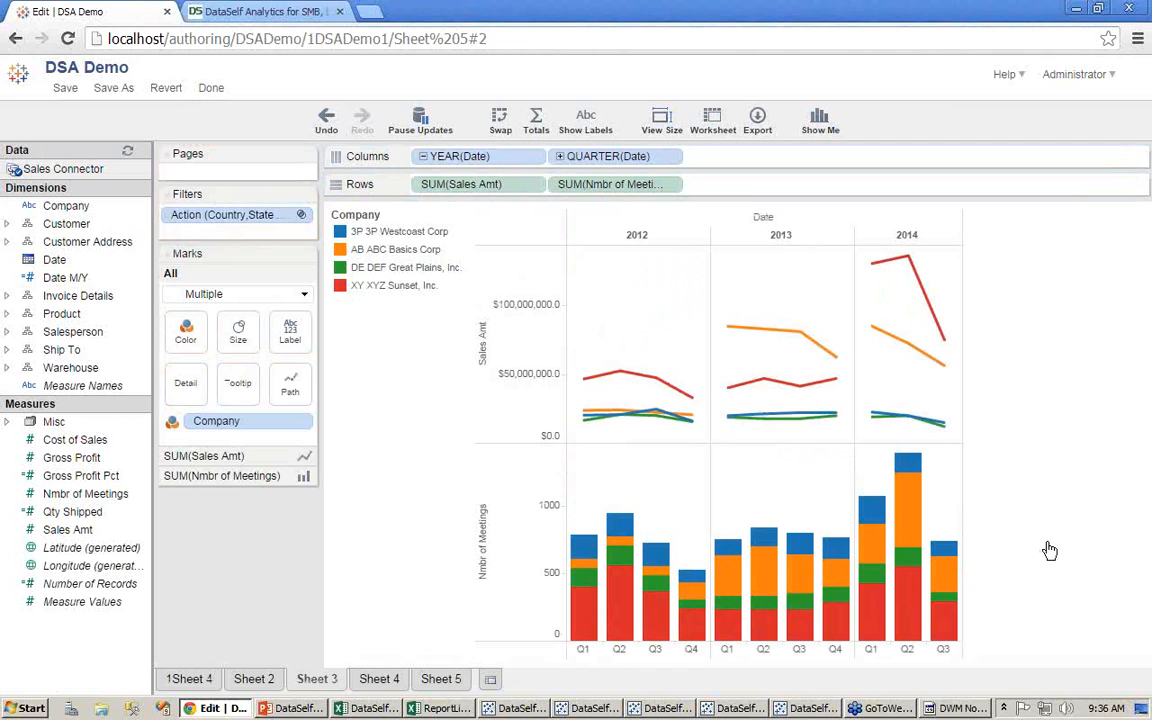
Step: Create a new sheet with Salesperson in the rows and Sales Amt as the measure, shown as a text table
{"action": "left_click", "coordinate": [490, 680]}
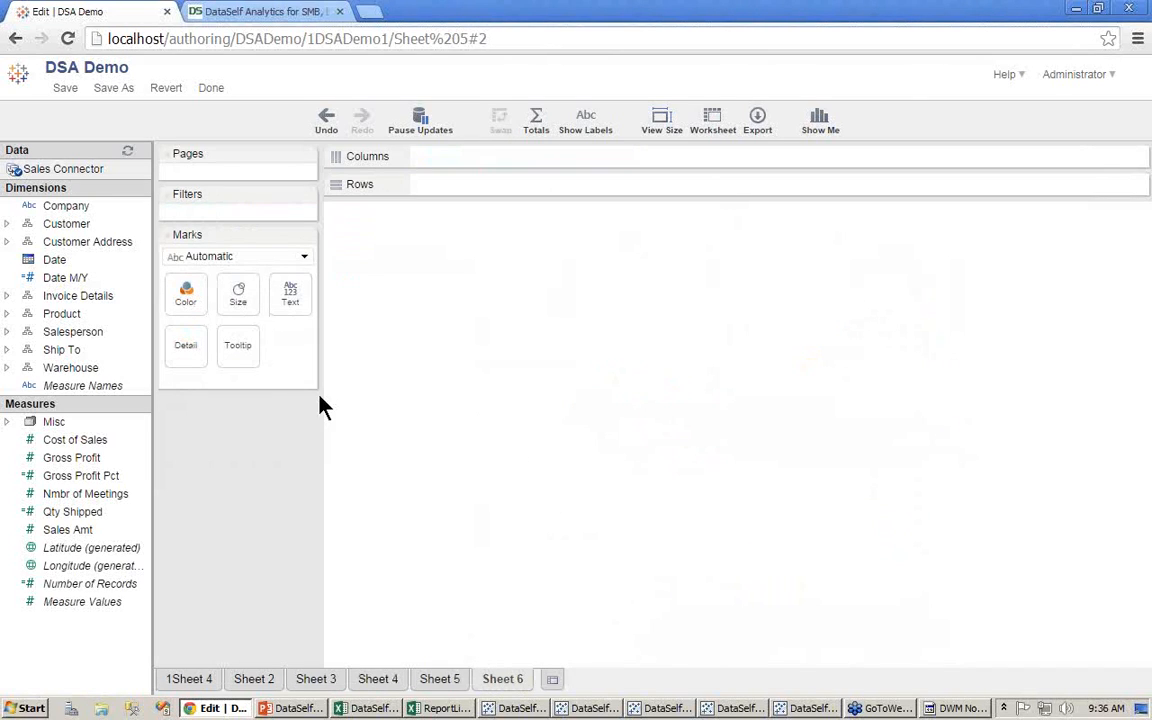
{"action": "left_click", "coordinate": [8, 331]}
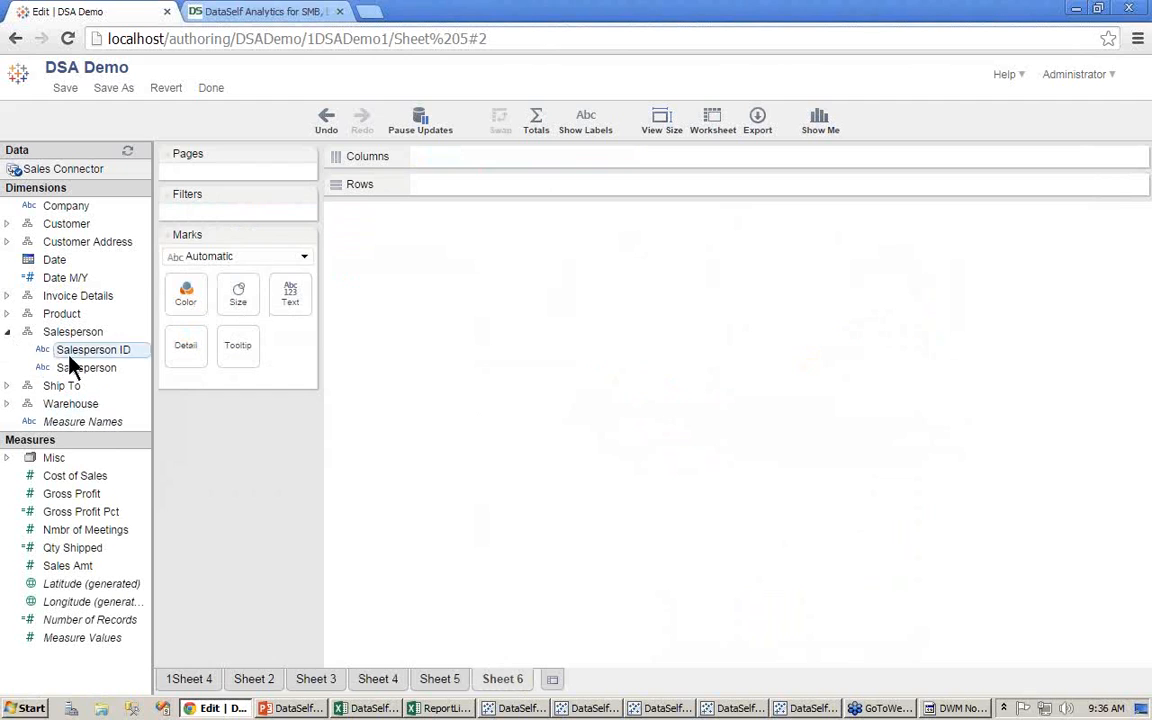
{"action": "left_click_drag", "start_coordinate": [90, 372], "coordinate": [451, 193]}
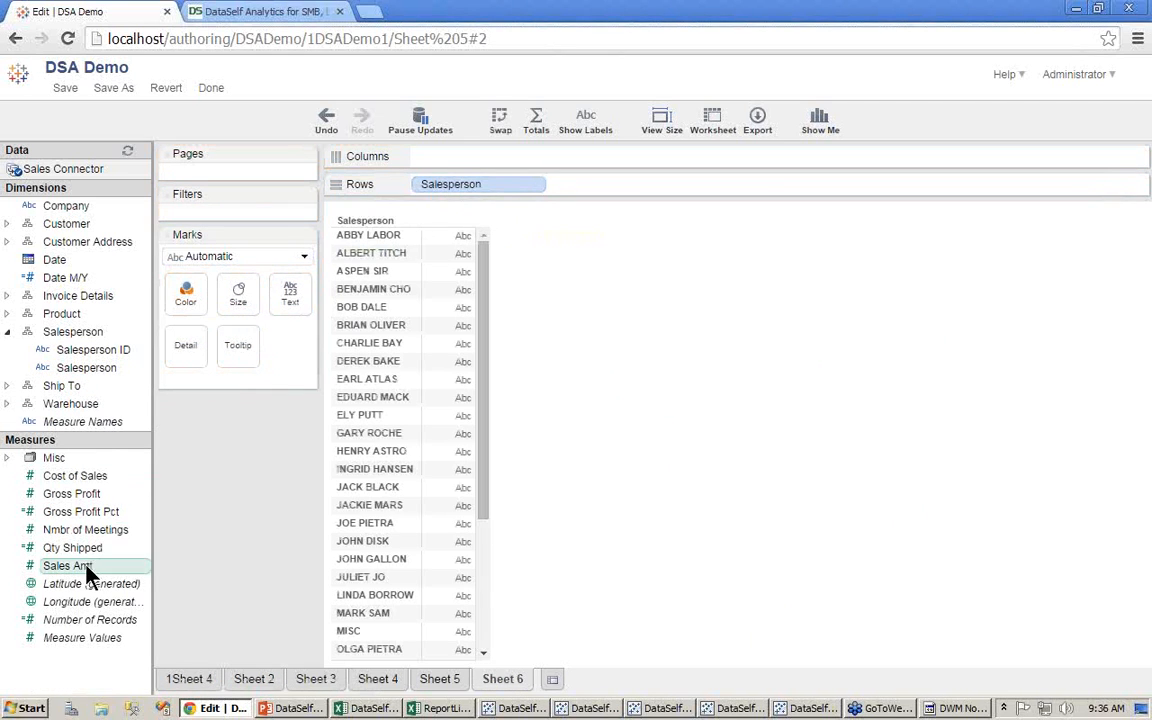
{"action": "left_click_drag", "start_coordinate": [62, 565], "coordinate": [453, 391]}
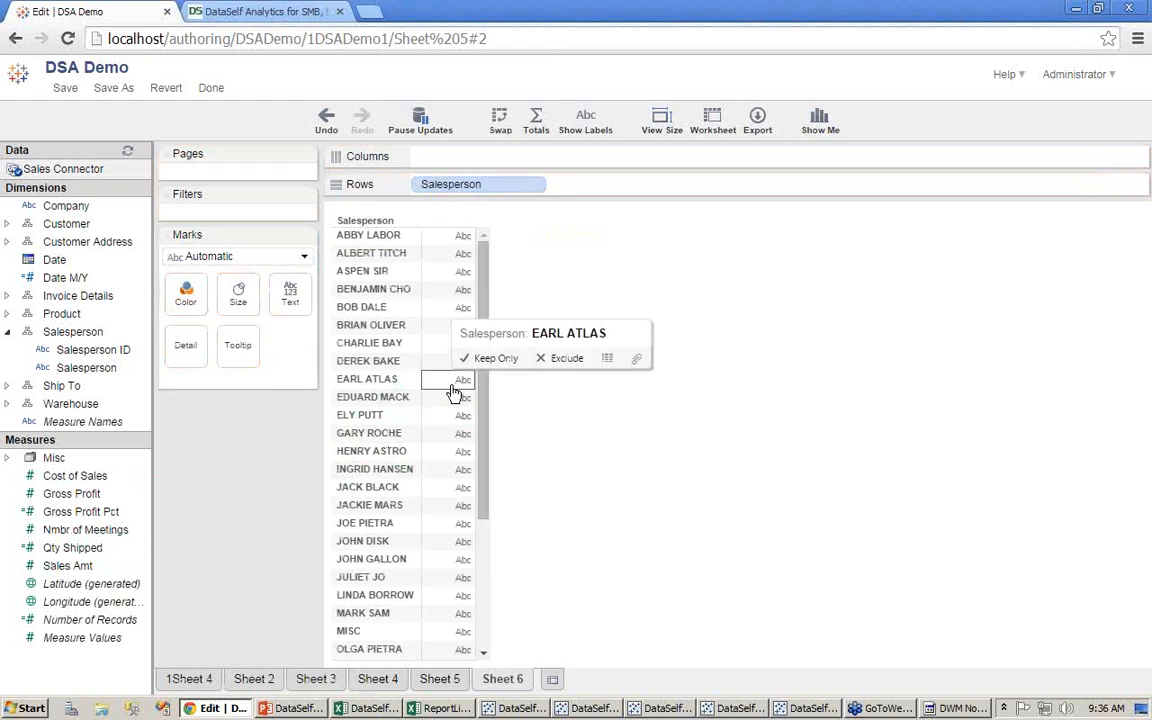
{"action": "mouse_move", "coordinate": [80, 566]}
{"action": "left_mouse_down"}
{"action": "mouse_move", "coordinate": [406, 404]}
{"action": "mouse_move", "coordinate": [478, 350]}
{"action": "mouse_move", "coordinate": [600, 158]}
{"action": "mouse_move", "coordinate": [598, 186]}
{"action": "left_mouse_up"}
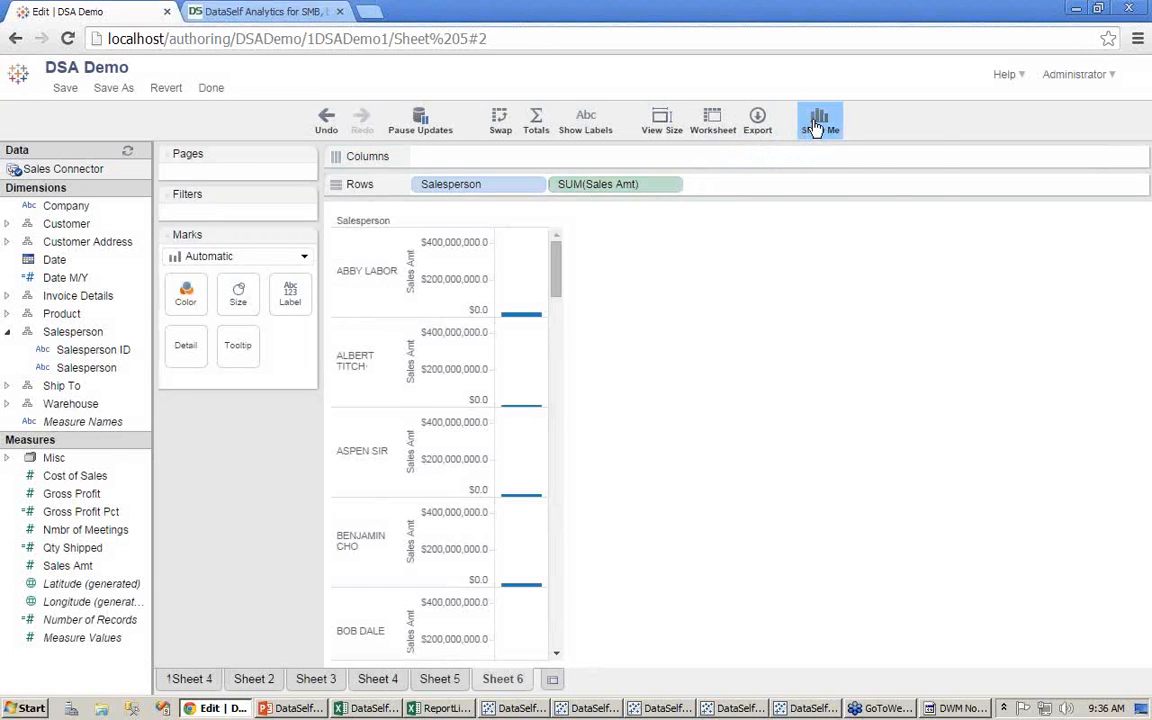
{"action": "left_click", "coordinate": [817, 127]}
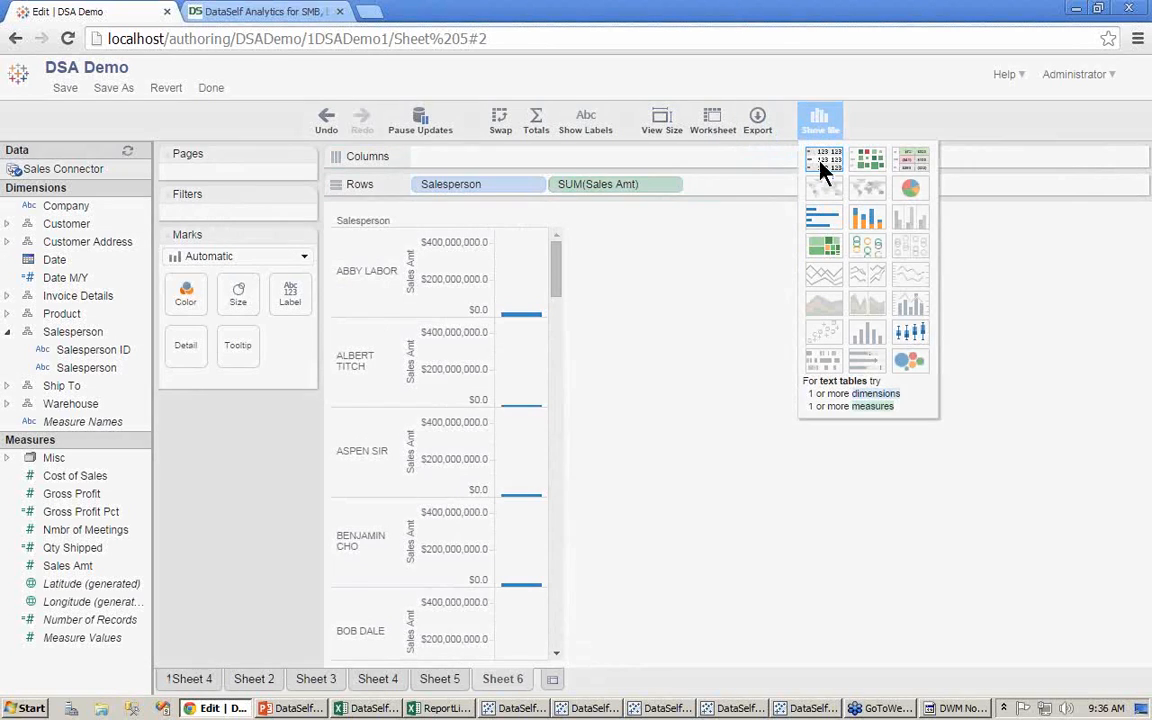
{"action": "left_click", "coordinate": [820, 162]}
Step: Add Date by year to the new sheet's columns and Prod Line Desc to the rows after Salesperson
{"action": "left_click_drag", "start_coordinate": [70, 259], "coordinate": [452, 163]}
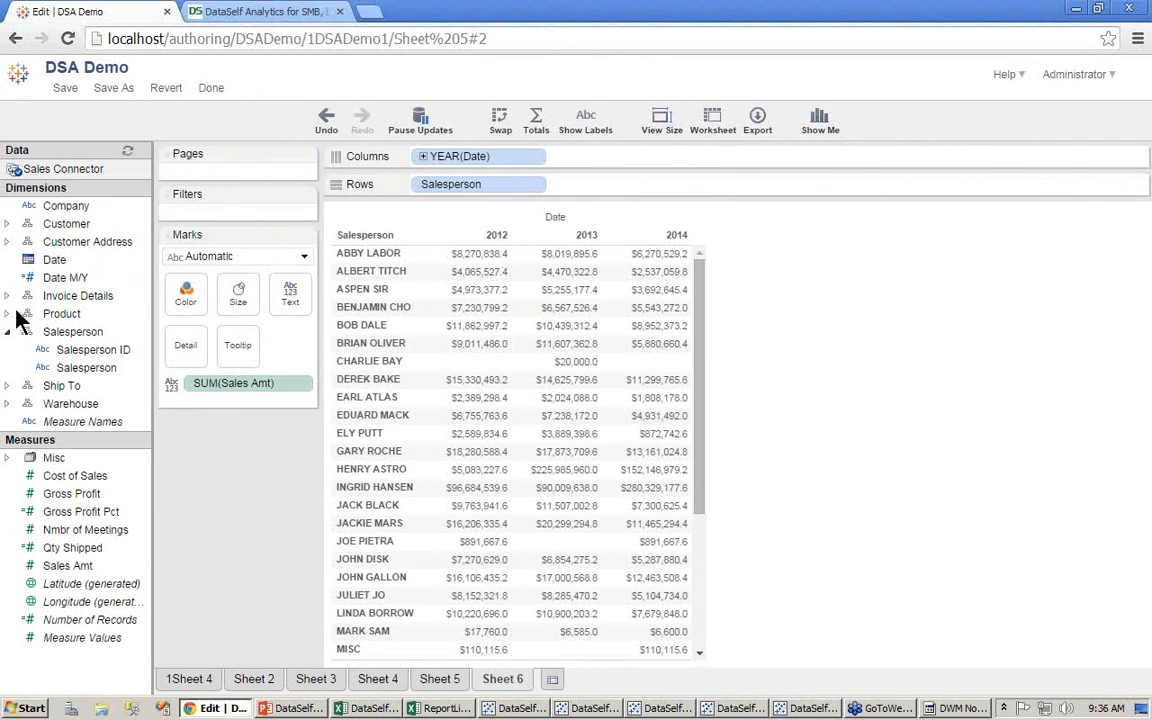
{"action": "left_click", "coordinate": [7, 313]}
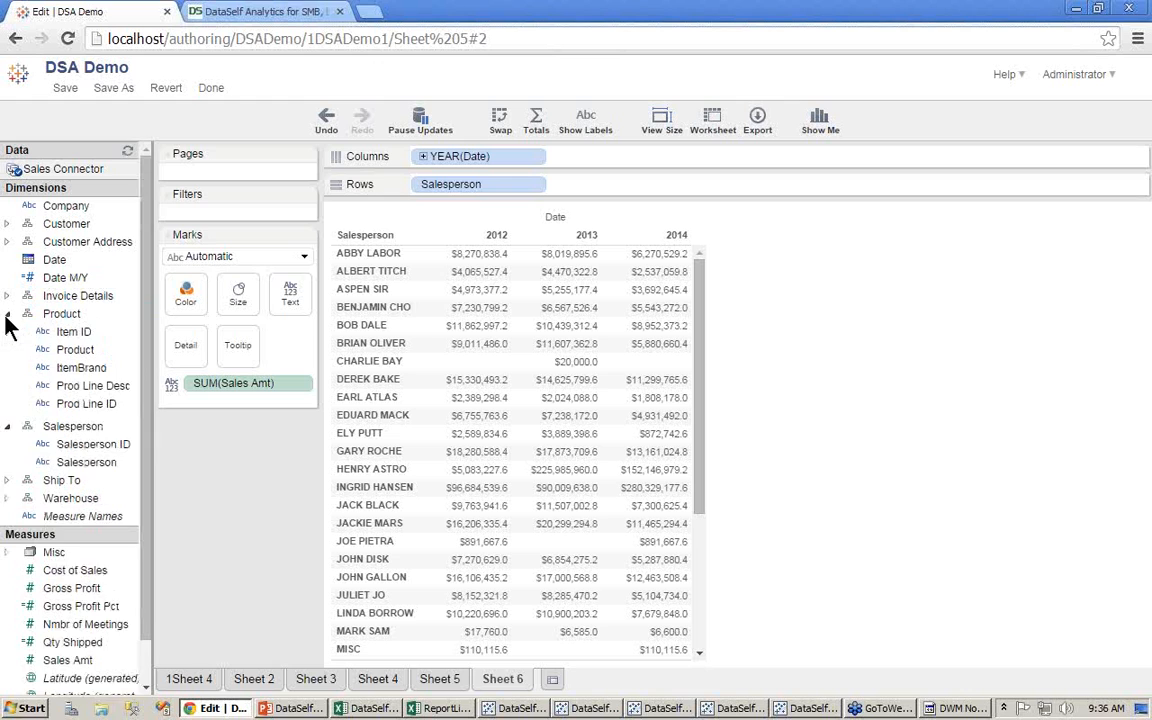
{"action": "left_click_drag", "start_coordinate": [92, 385], "coordinate": [305, 320]}
{"action": "left_click_drag", "start_coordinate": [610, 200], "coordinate": [611, 188]}
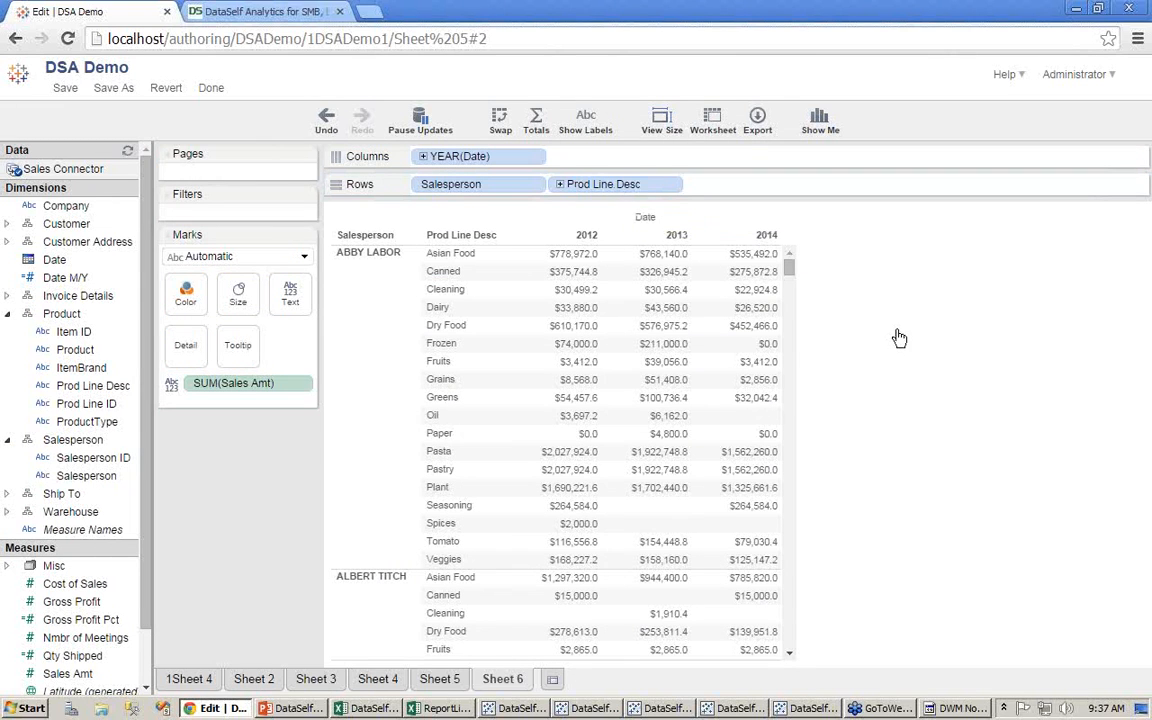
Step: Finish web editing of the DSA Demo workbook without saving the changes
{"action": "left_click", "coordinate": [208, 88]}
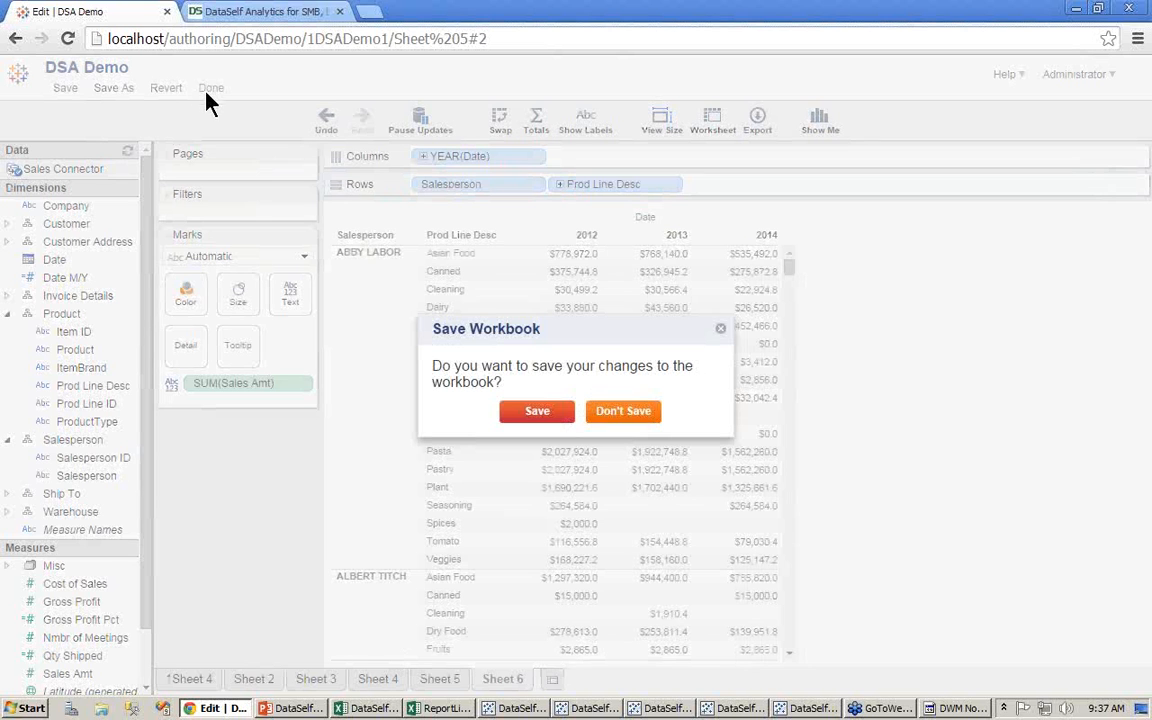
{"action": "left_click", "coordinate": [624, 415]}
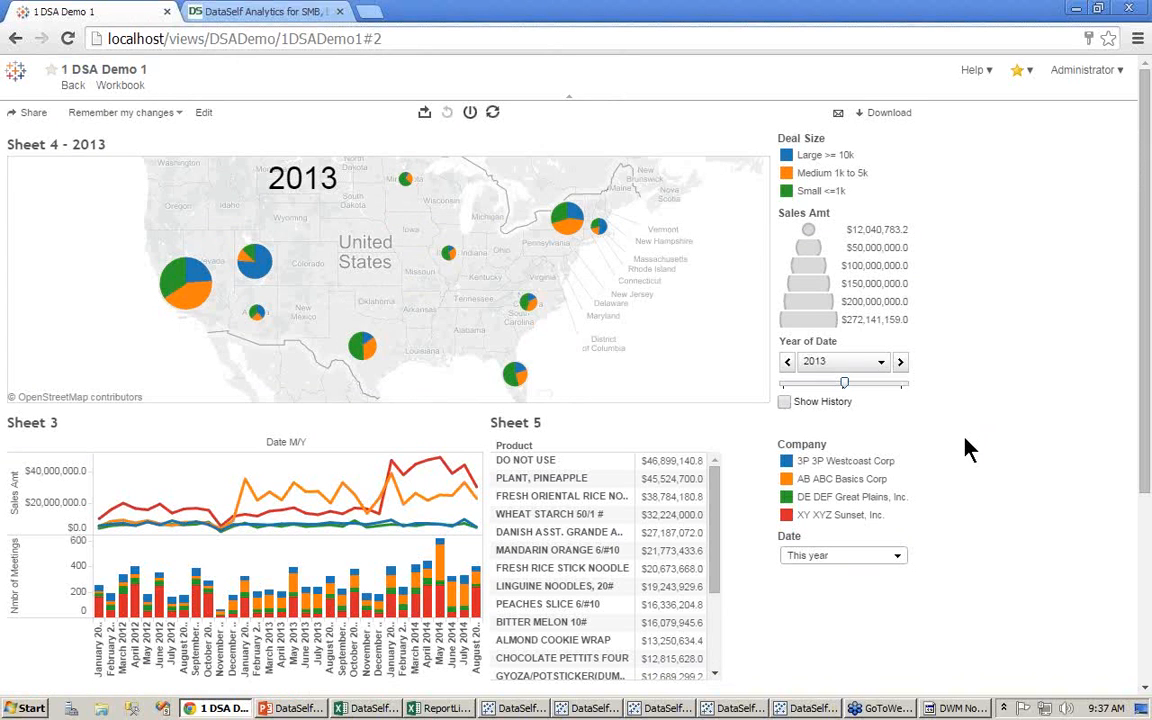
Step: Return to the Views page, open Top Customers by Sales, and examine the This Month's Sales & Comm view
{"action": "left_click", "coordinate": [16, 74]}
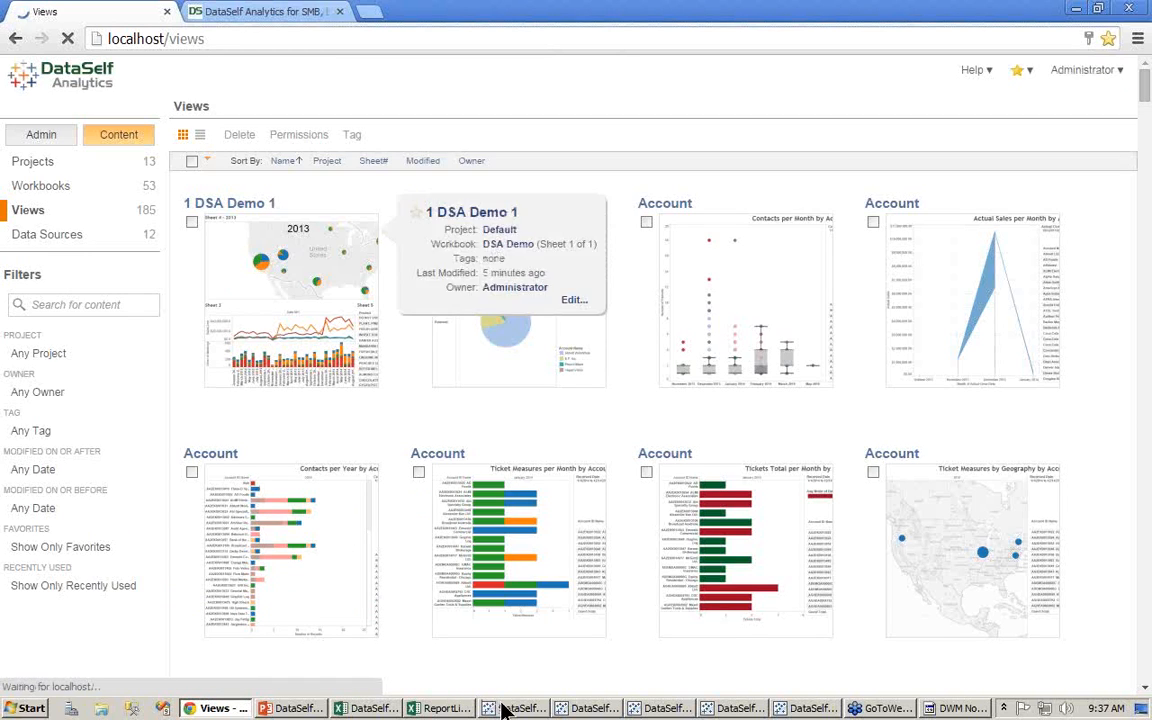
{"action": "mouse_move", "coordinate": [505, 710]}
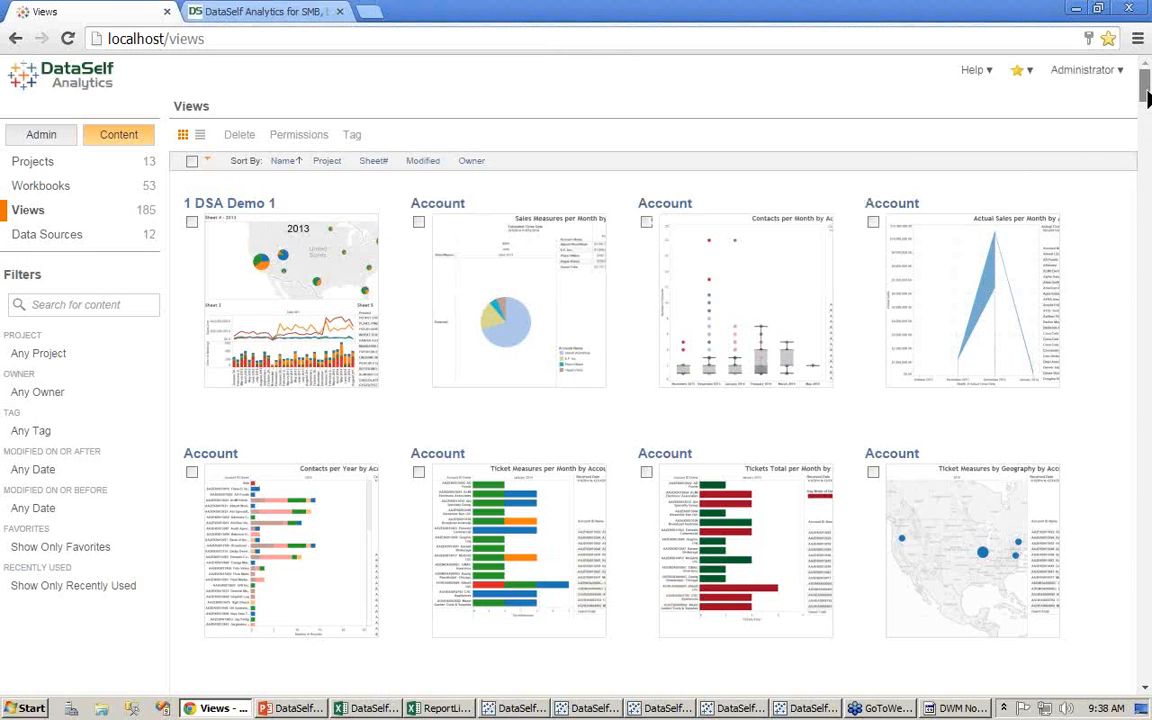
{"action": "left_click_drag", "start_coordinate": [1142, 78], "coordinate": [1131, 645]}
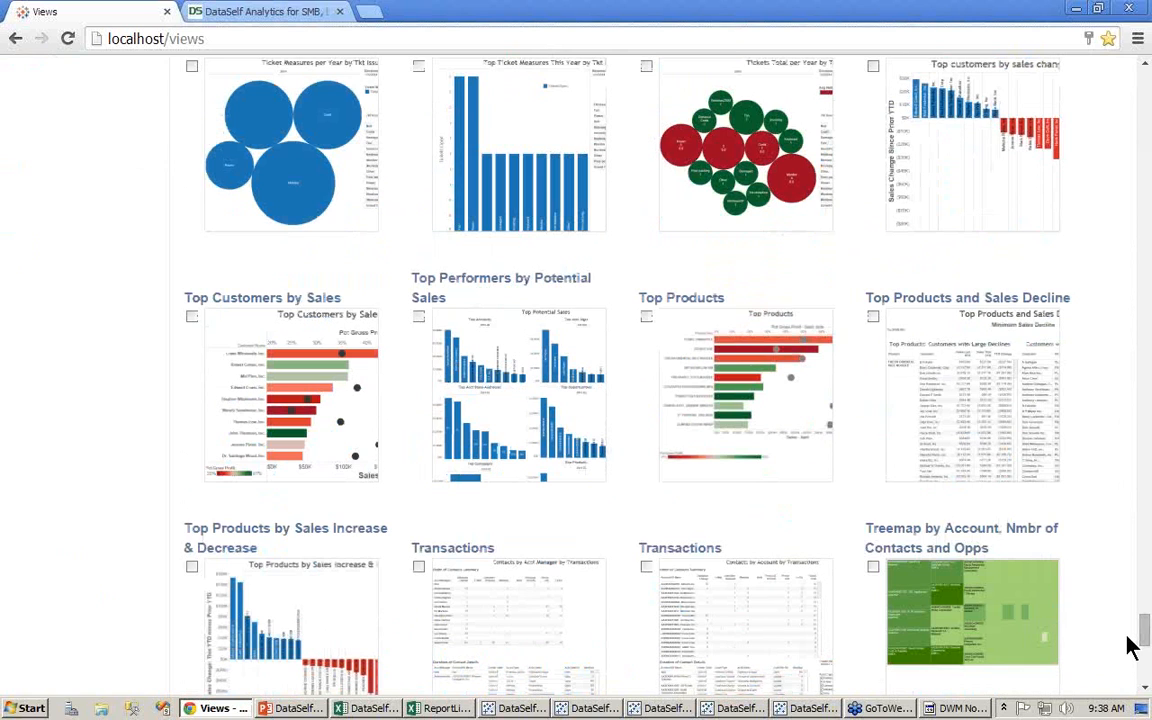
{"action": "left_click", "coordinate": [362, 432]}
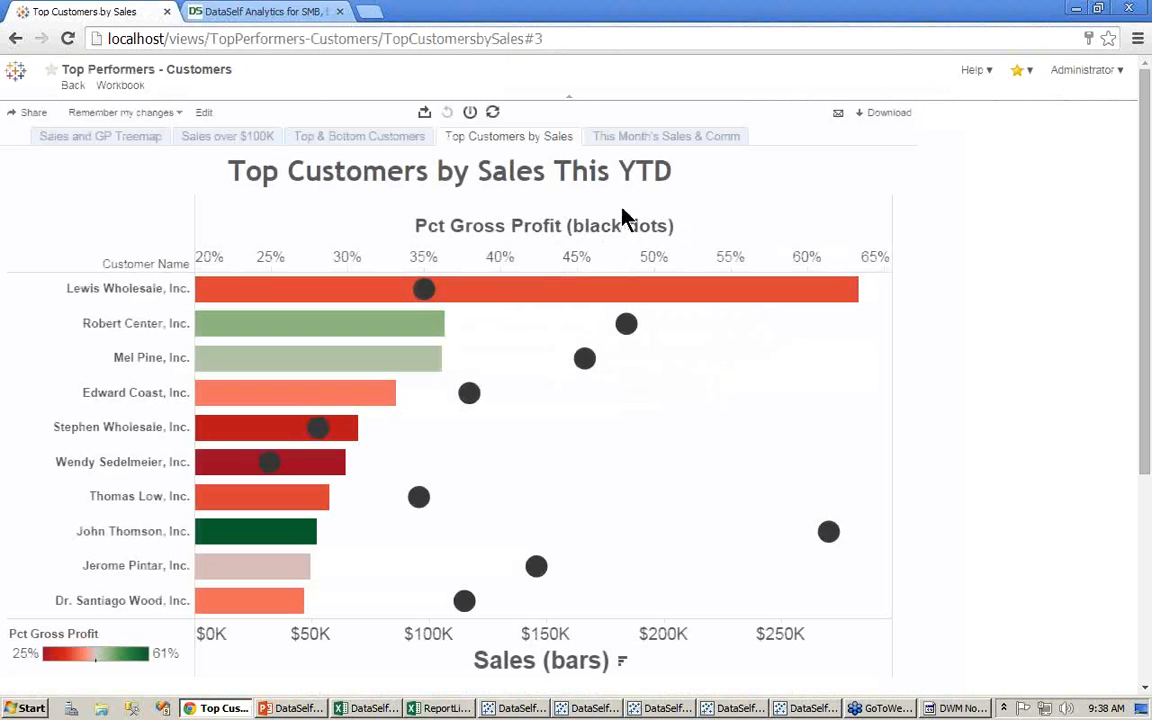
{"action": "left_click", "coordinate": [672, 137]}
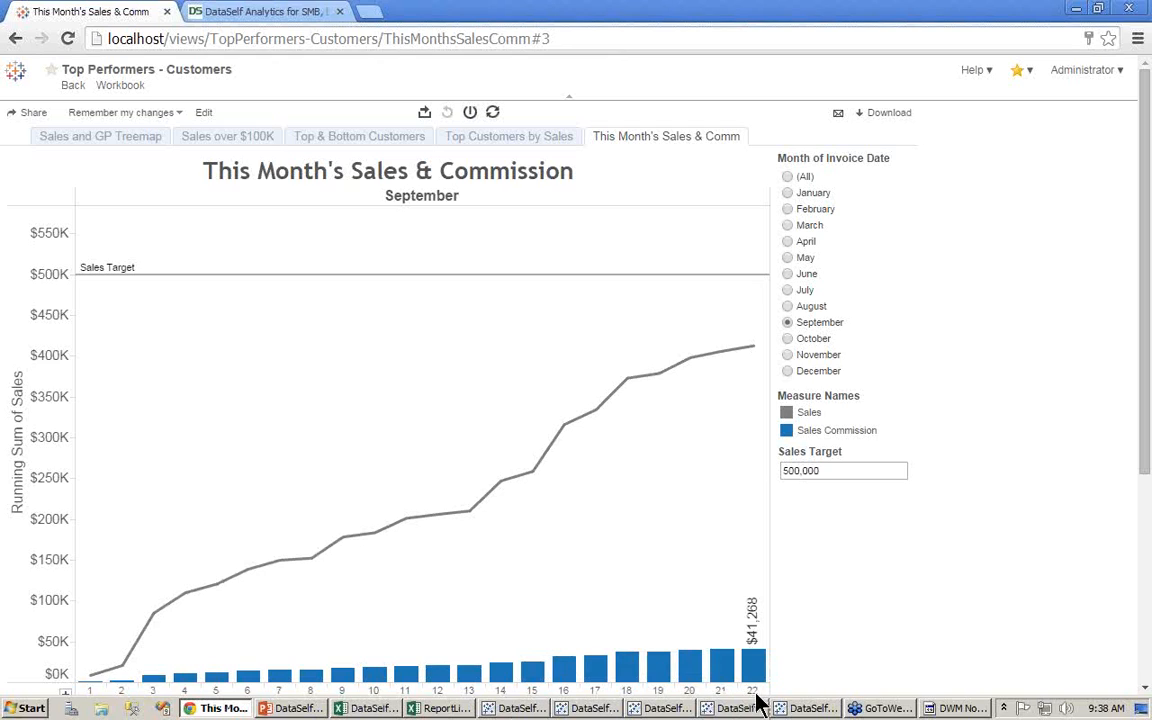
{"action": "mouse_move", "coordinate": [752, 352]}
Step: Subscribe to the This Month's Sales & Comm sheet on the Friday Evening schedule, and filter the view to August
{"action": "left_click", "coordinate": [838, 115]}
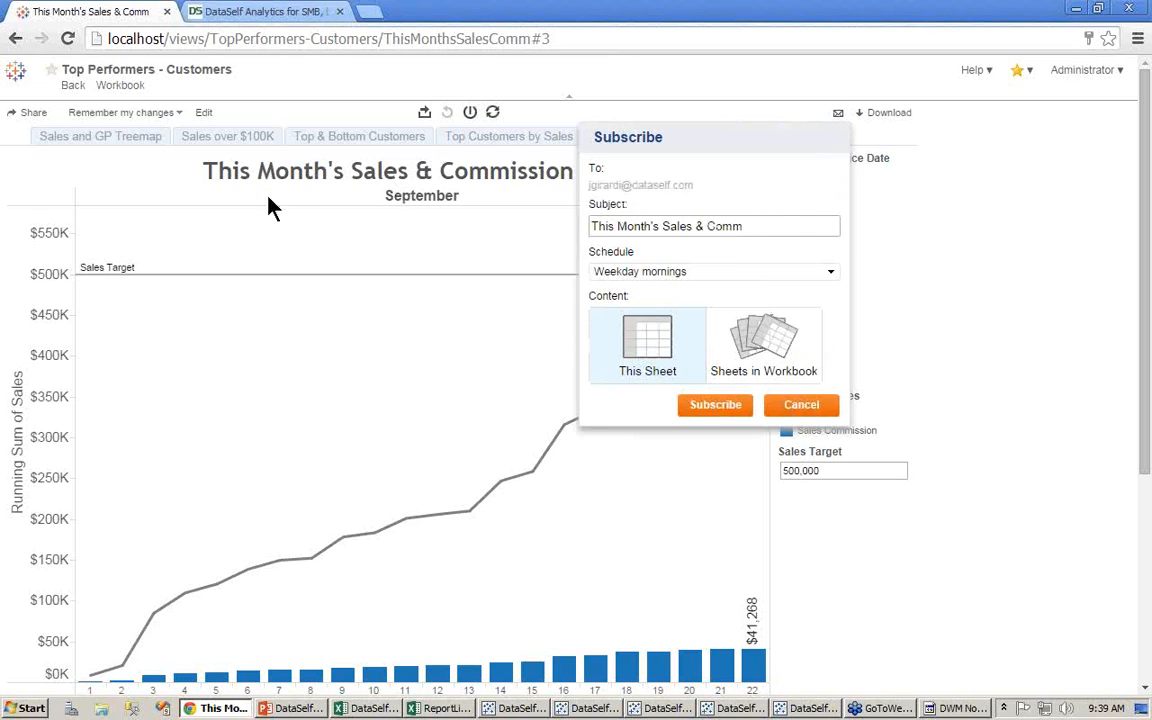
{"action": "left_click", "coordinate": [828, 273]}
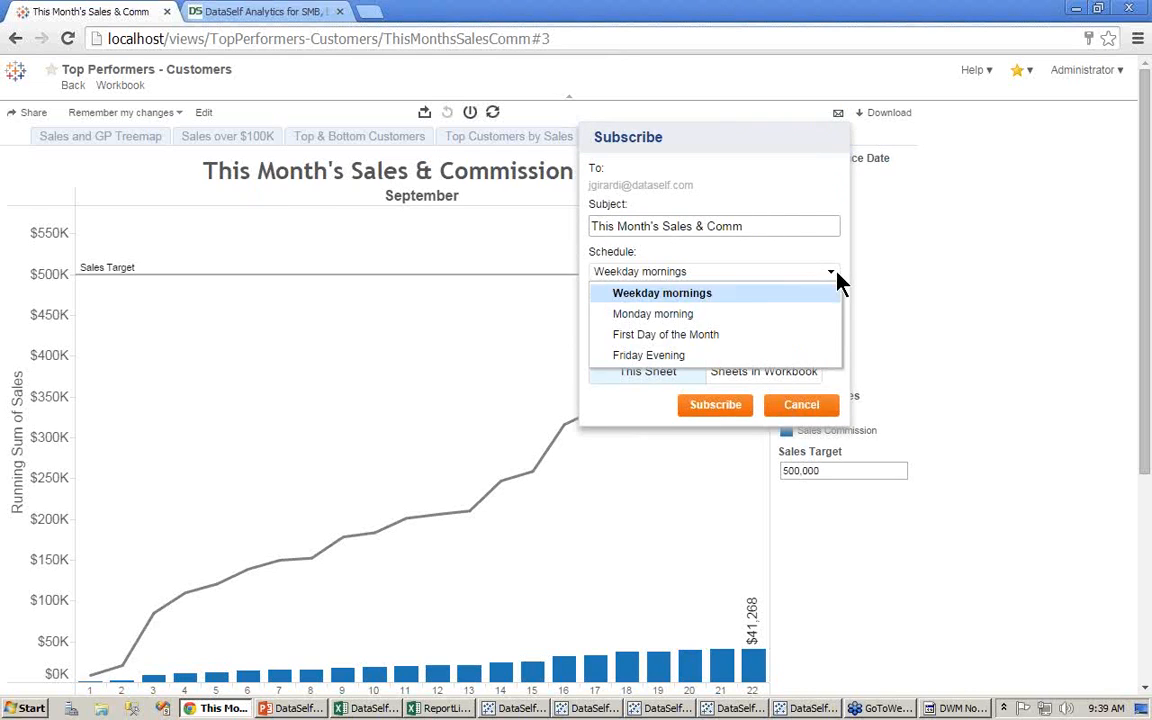
{"action": "left_click", "coordinate": [655, 358]}
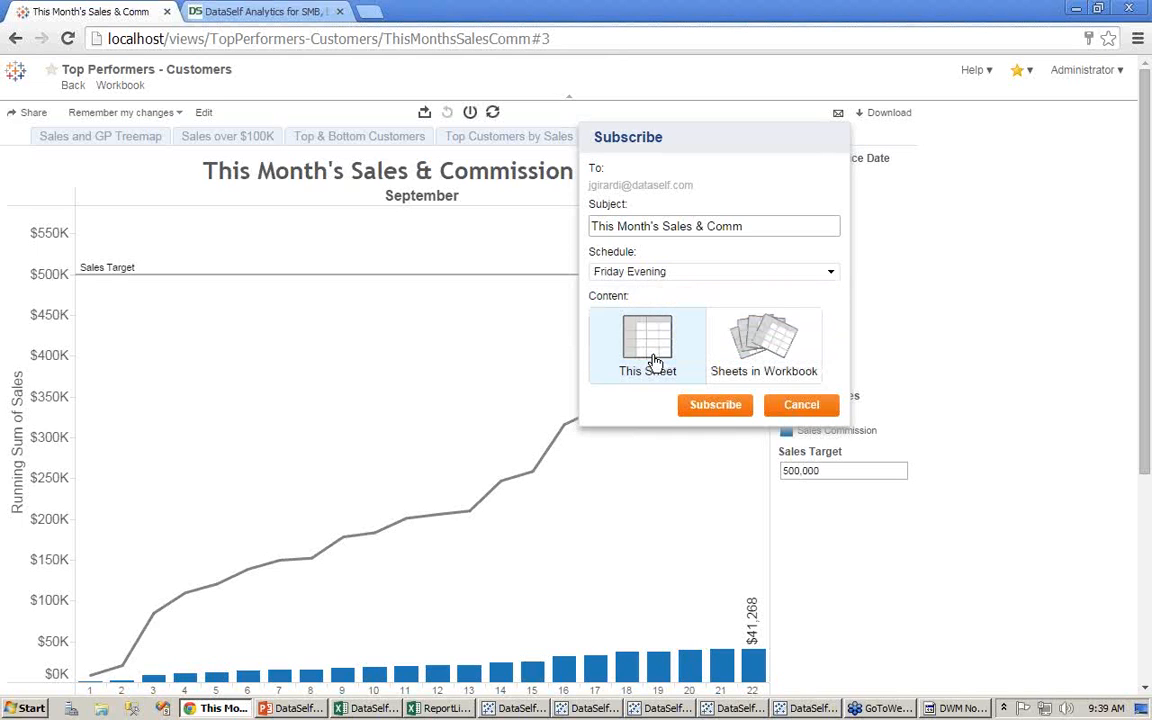
{"action": "left_click", "coordinate": [716, 403]}
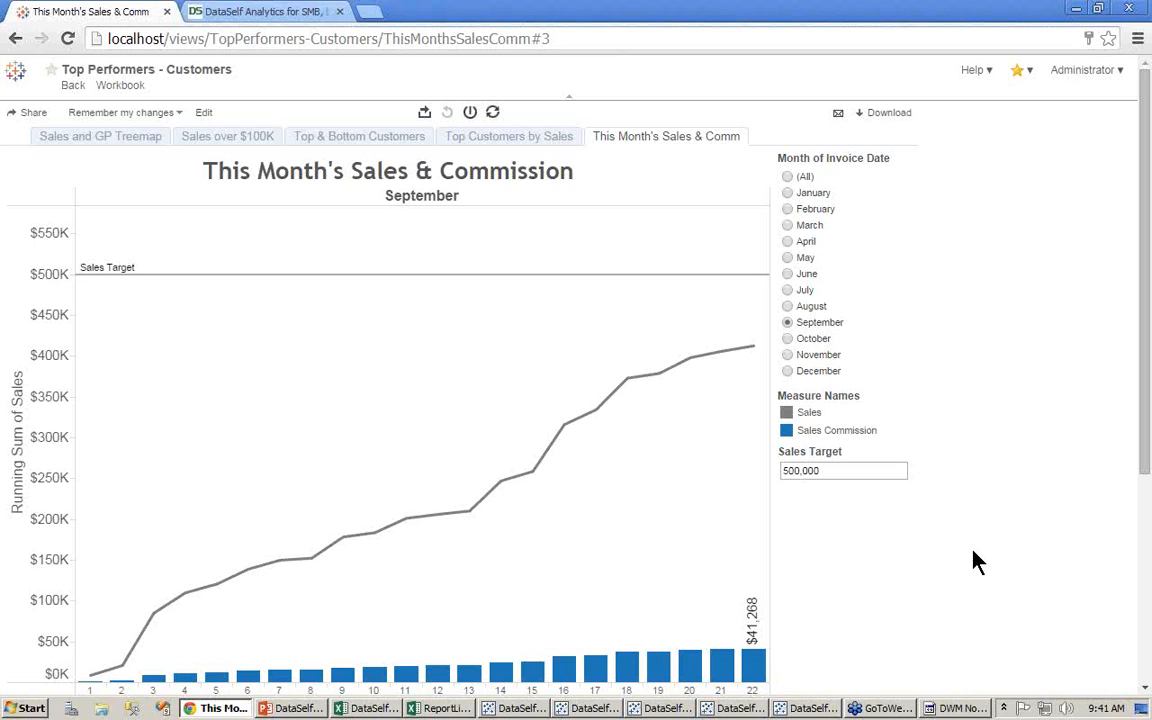
{"action": "left_click", "coordinate": [789, 307]}
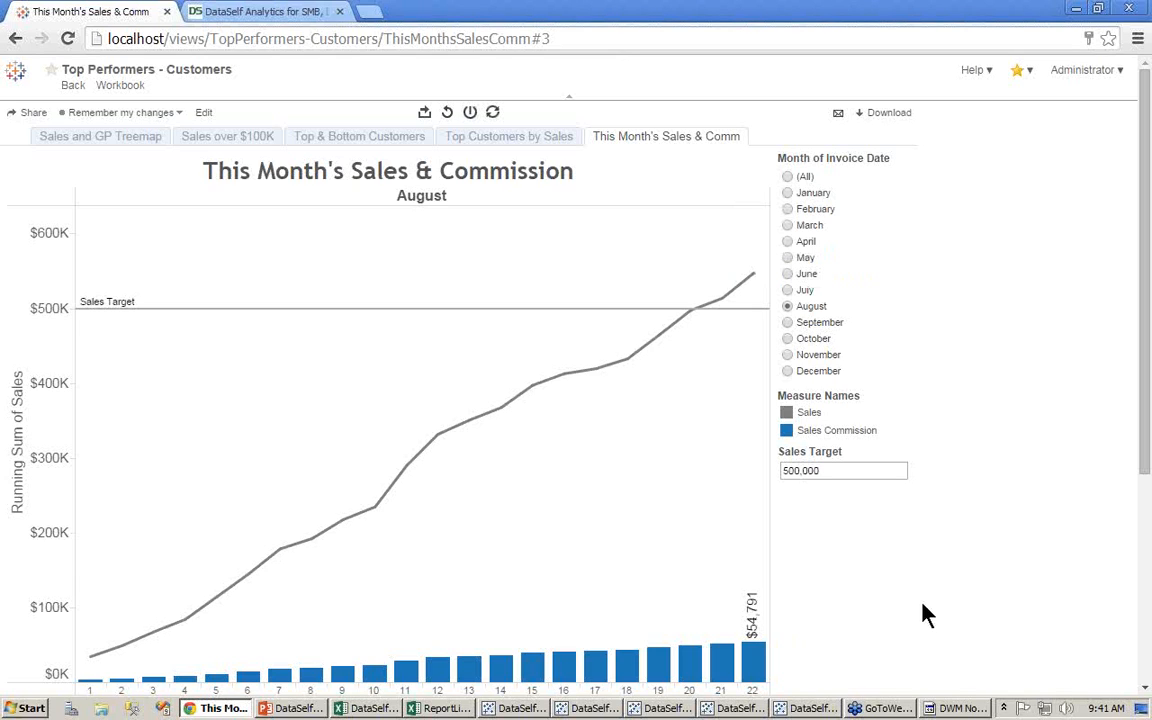
Step: Return to the Views page and open the Sales by Geography view
{"action": "left_click", "coordinate": [15, 76]}
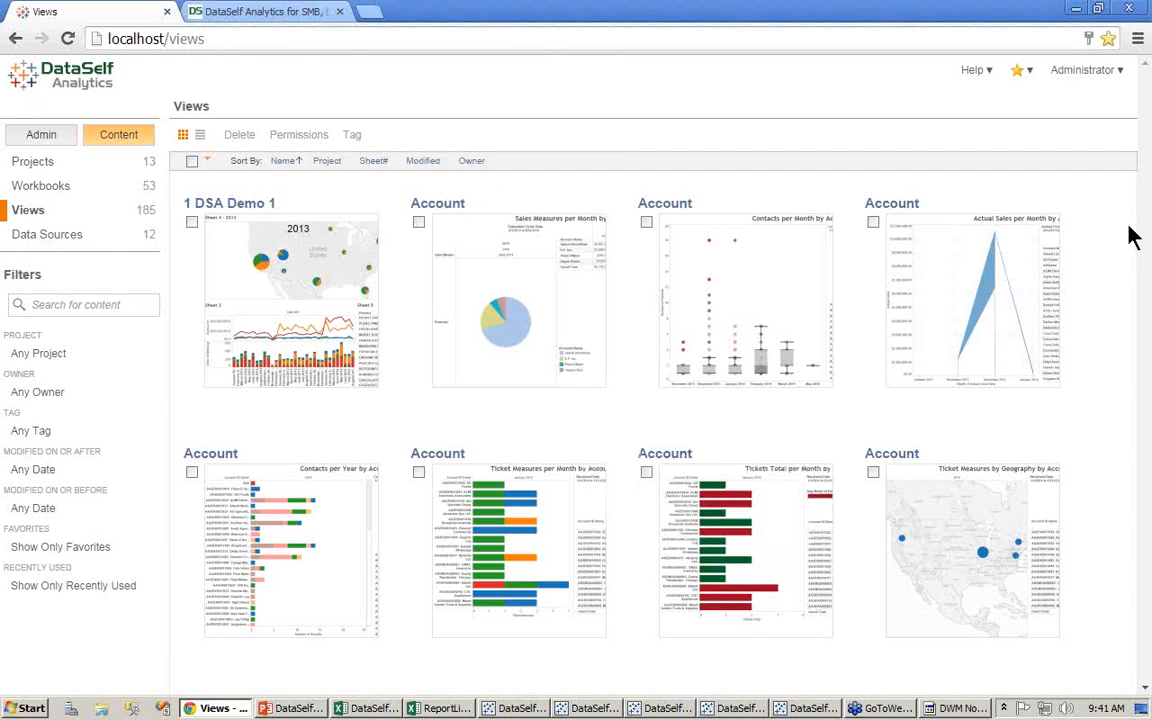
{"action": "left_click", "coordinate": [1145, 149]}
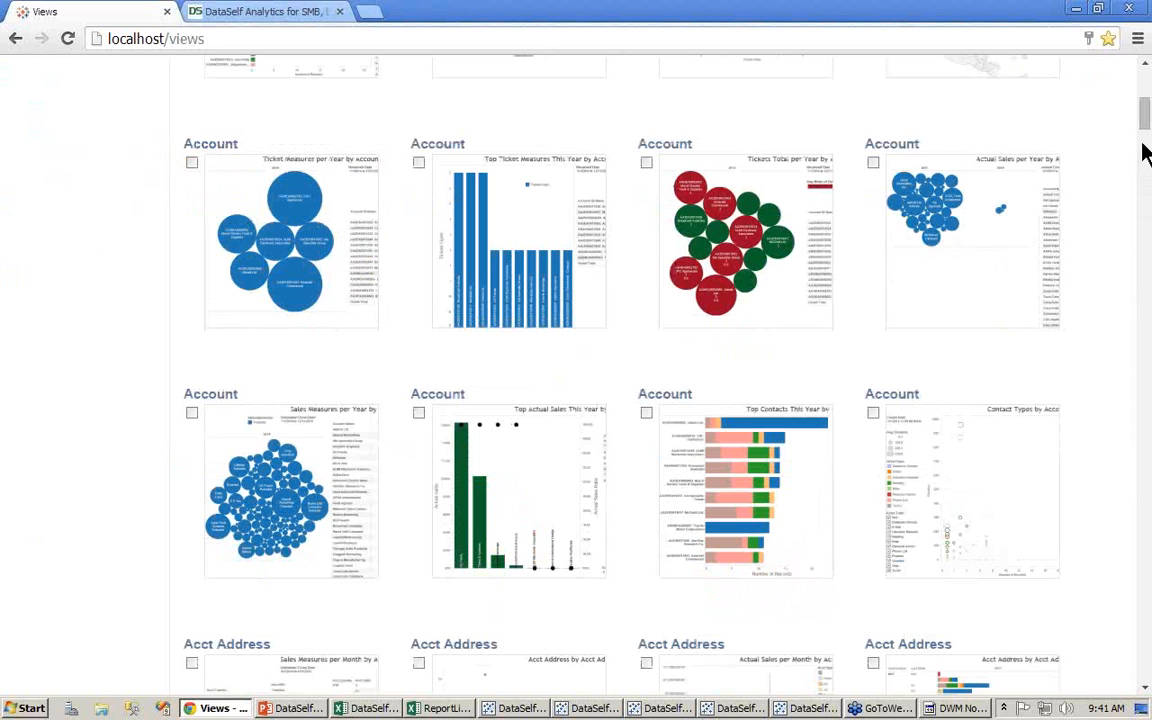
{"action": "left_click_drag", "start_coordinate": [1145, 122], "coordinate": [1138, 450]}
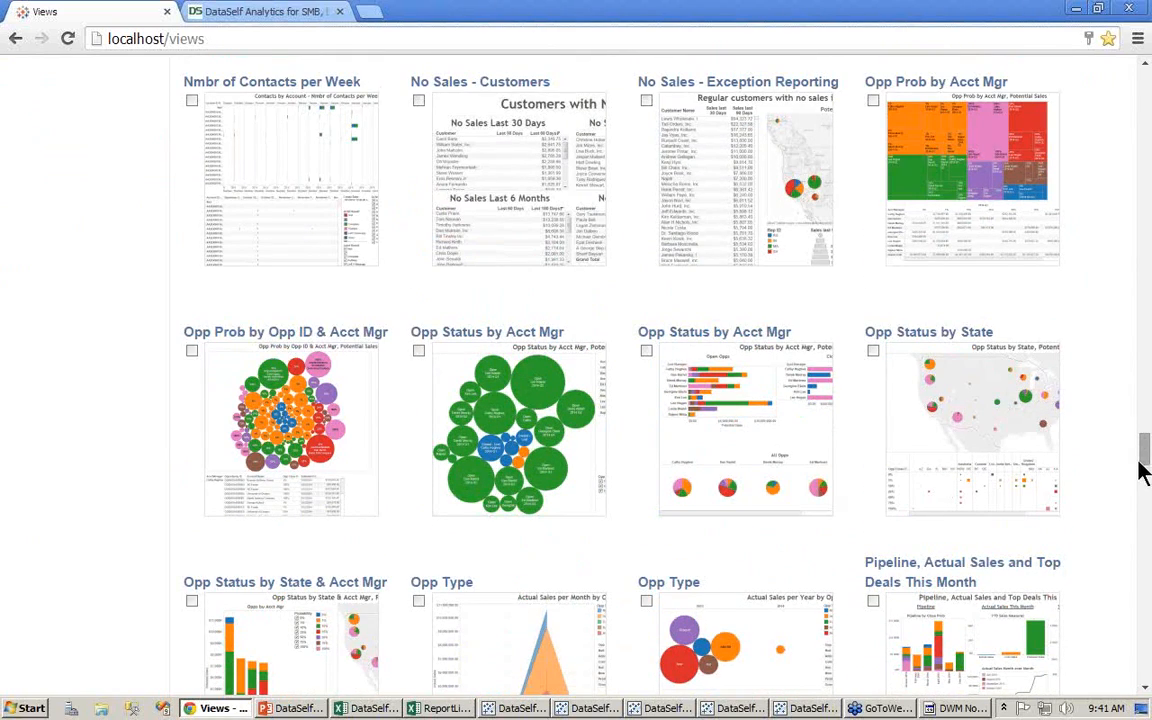
{"action": "left_click", "coordinate": [1145, 551]}
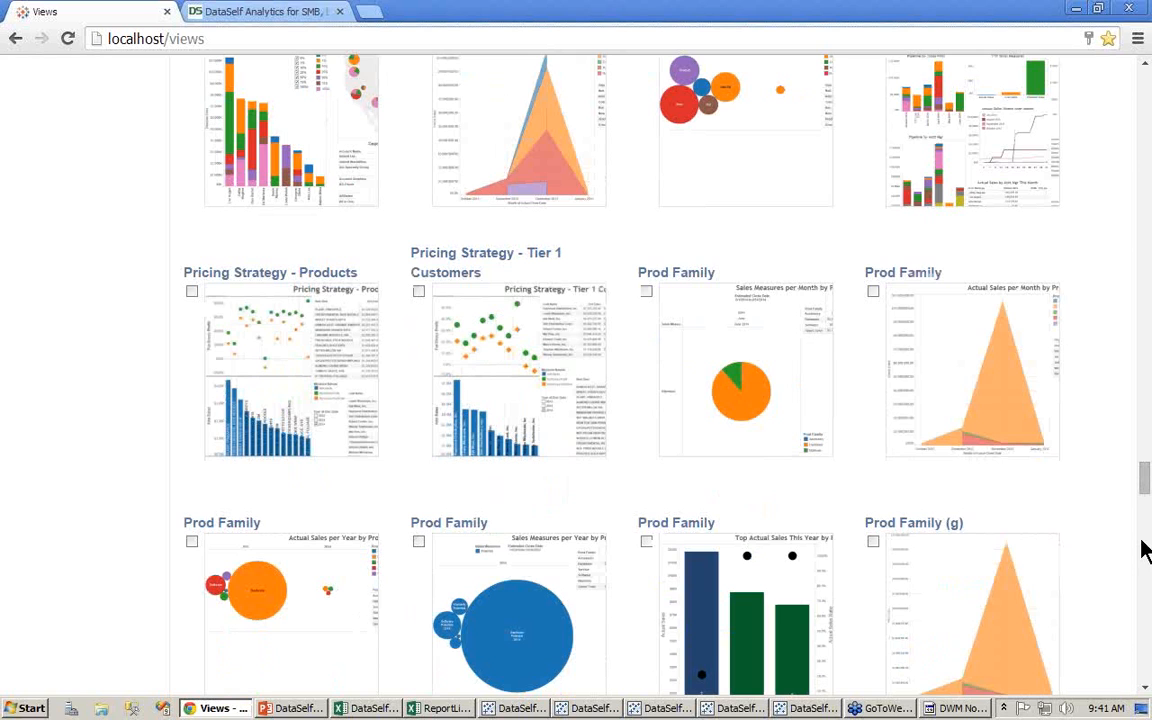
{"action": "left_click", "coordinate": [1145, 551]}
{"action": "left_click", "coordinate": [1146, 560]}
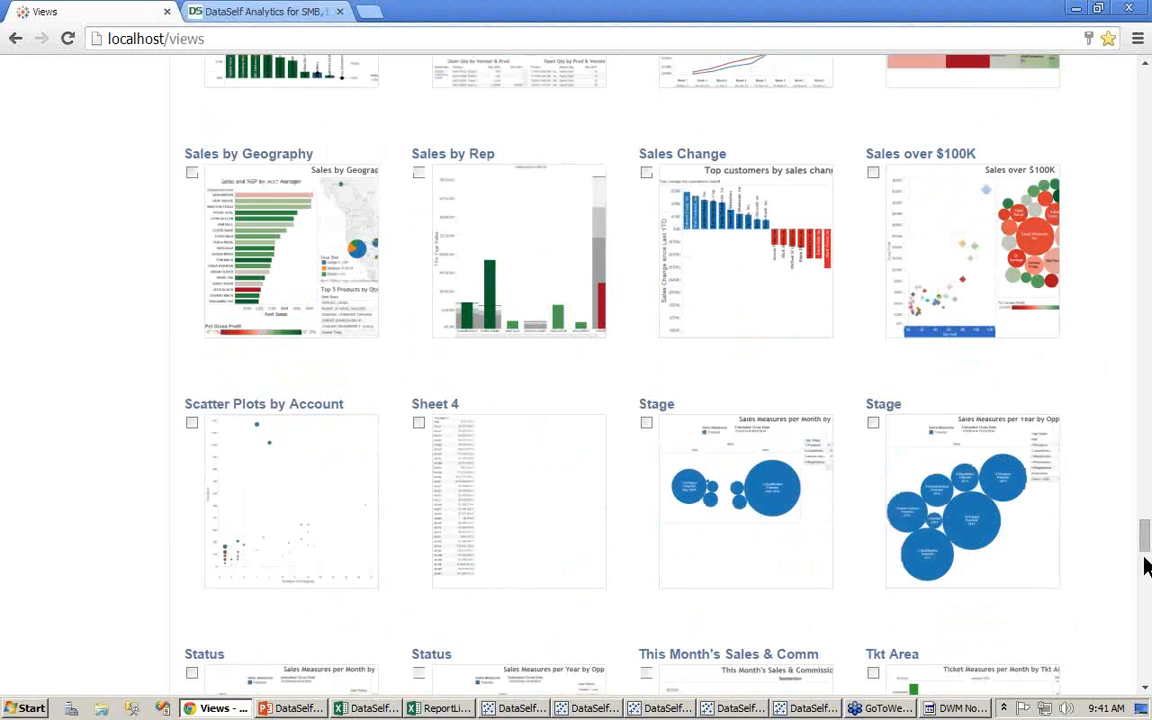
{"action": "left_click", "coordinate": [320, 238]}
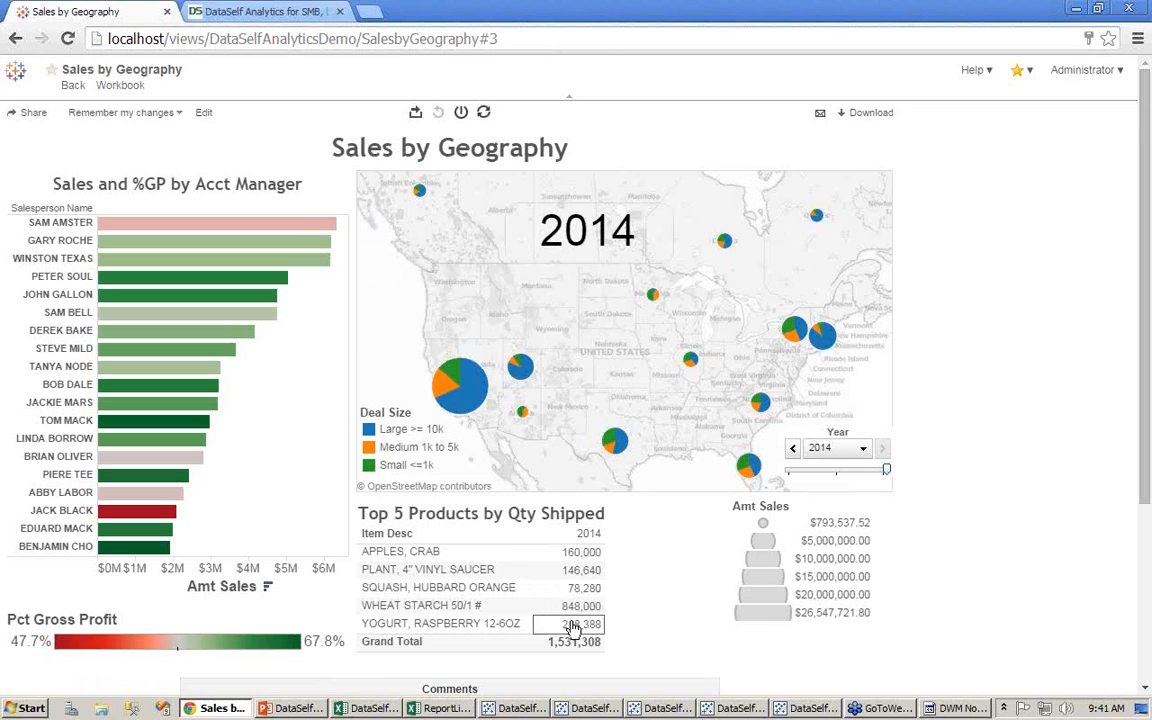
Step: View the underlying data of the YOGURT, RASPBERRY 12-6OZ quantity in an enlarged window with all columns shown
{"action": "mouse_move", "coordinate": [572, 632]}
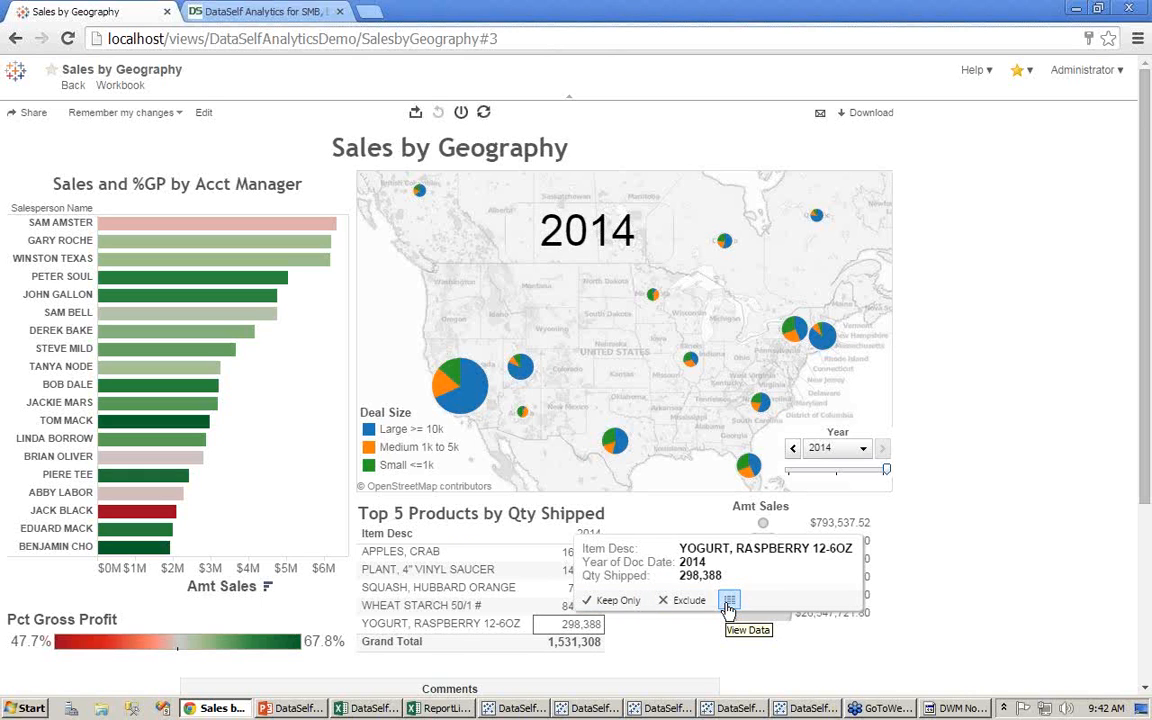
{"action": "left_click", "coordinate": [729, 602]}
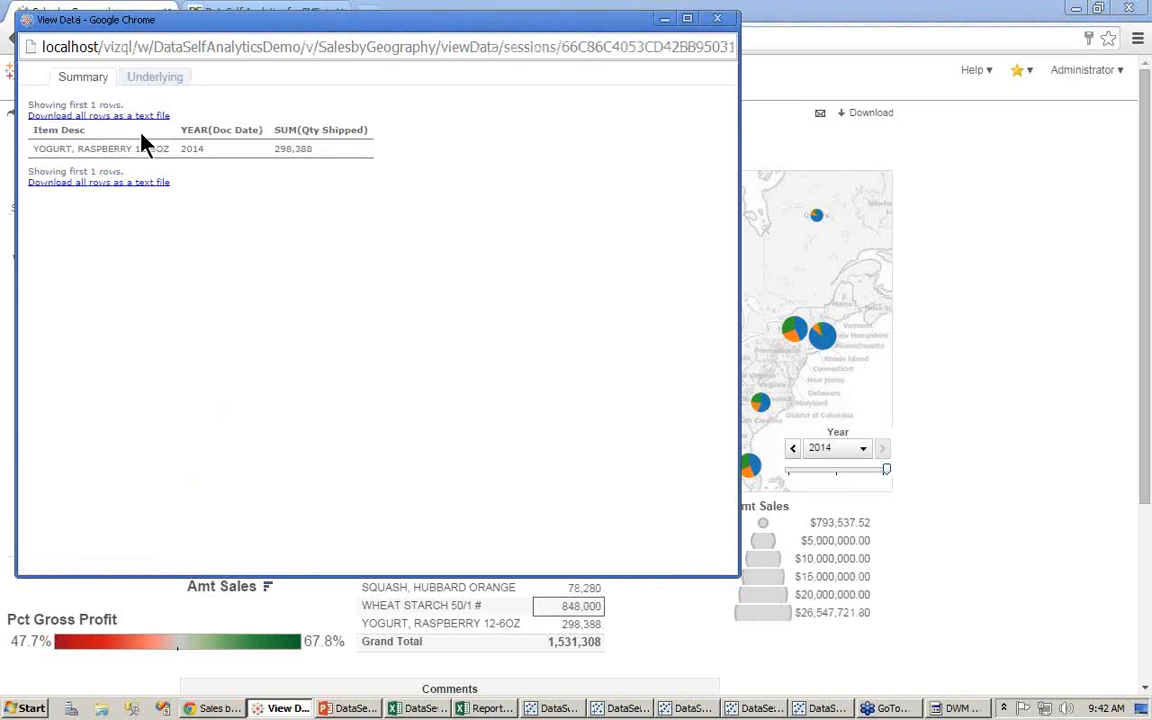
{"action": "left_click", "coordinate": [145, 78]}
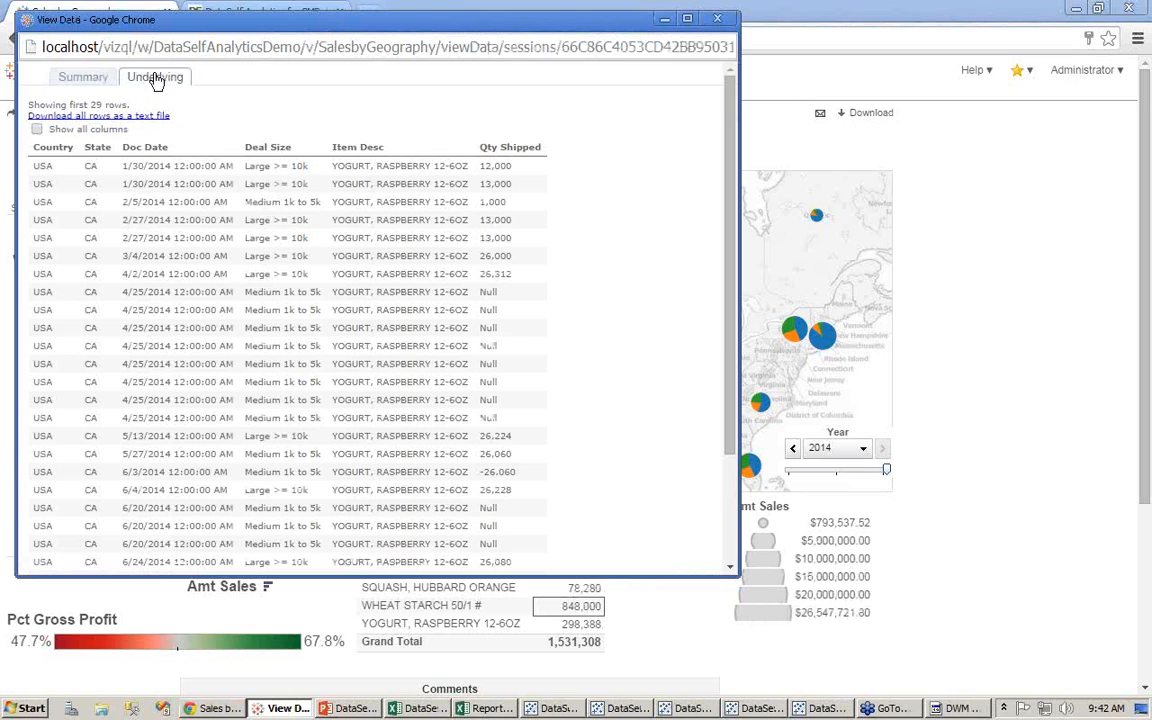
{"action": "left_click", "coordinate": [687, 20]}
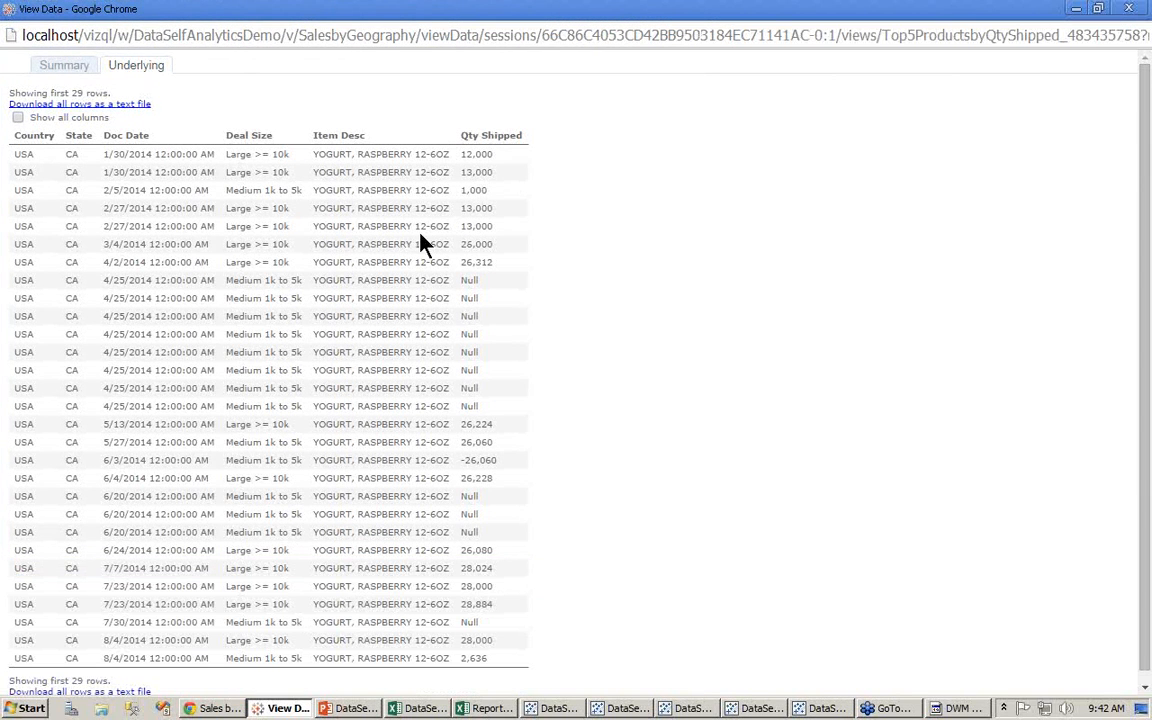
{"action": "left_click", "coordinate": [17, 118]}
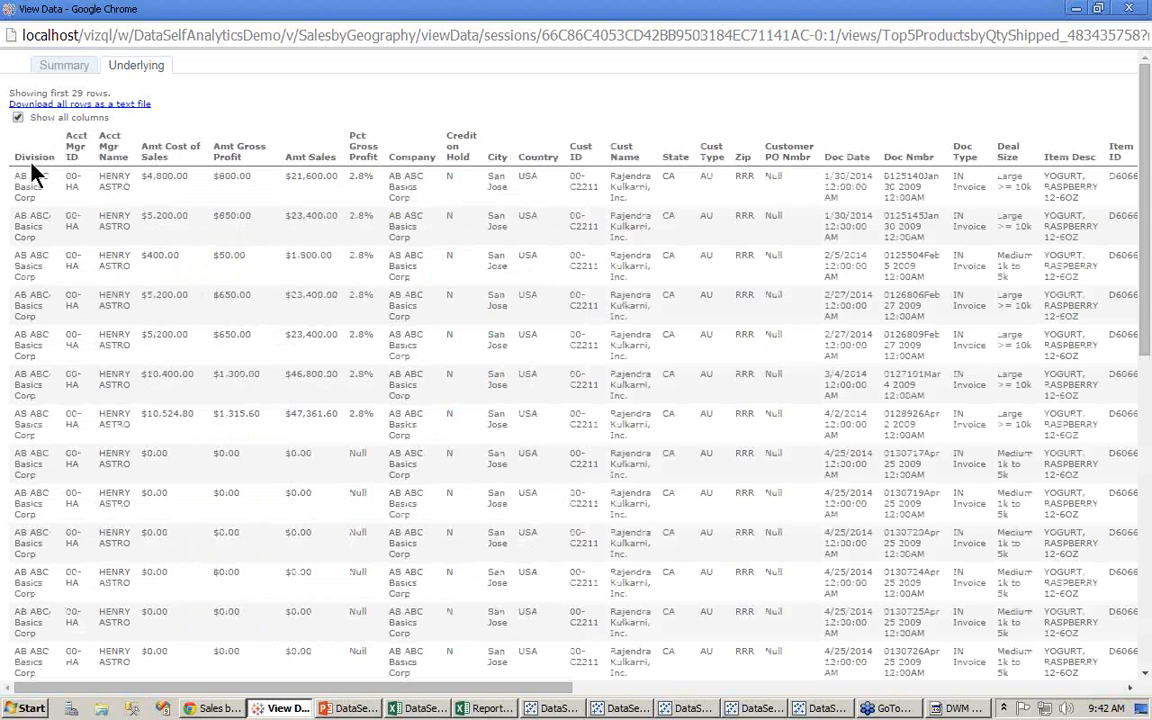
Step: Download all underlying rows as a text file, examine the CSV in Excel, and return to the Sales by Geography view
{"action": "left_click", "coordinate": [90, 103]}
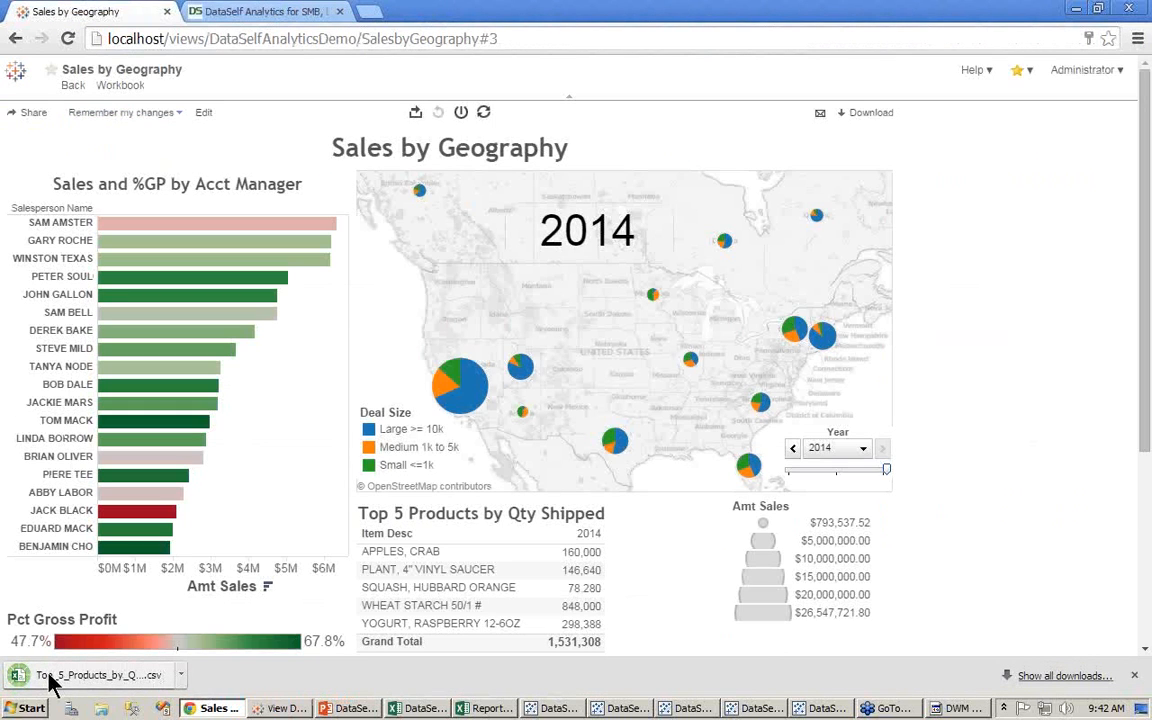
{"action": "left_click", "coordinate": [52, 683]}
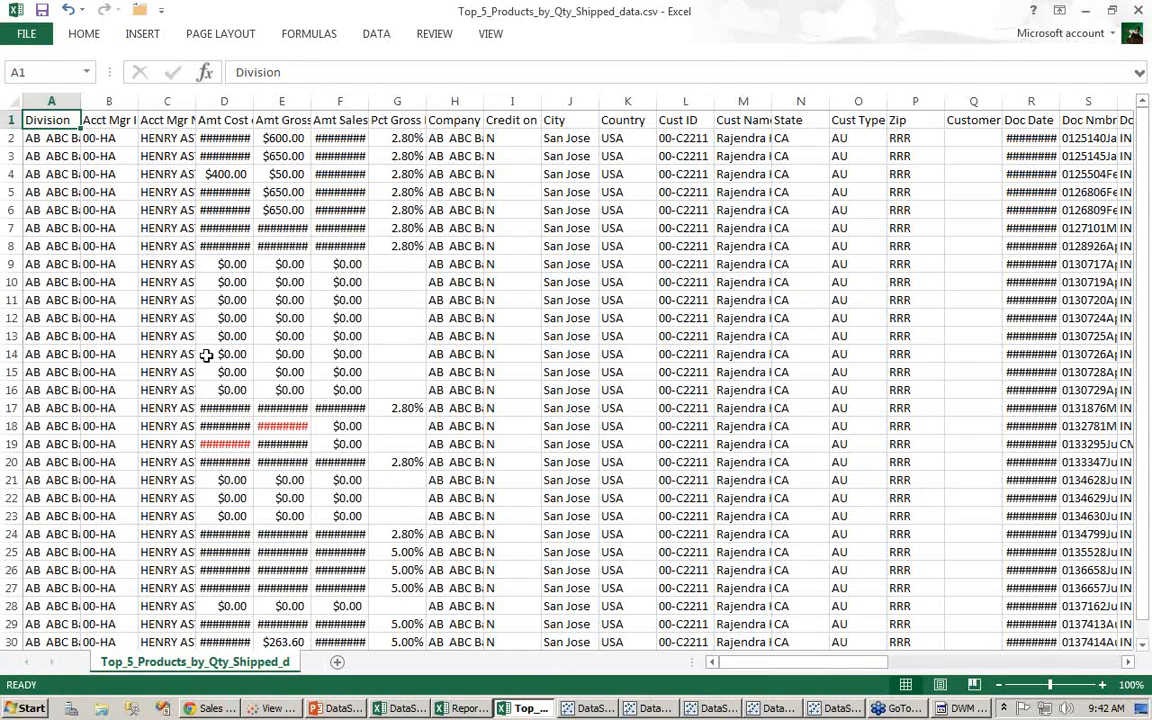
{"action": "left_click", "coordinate": [229, 709]}
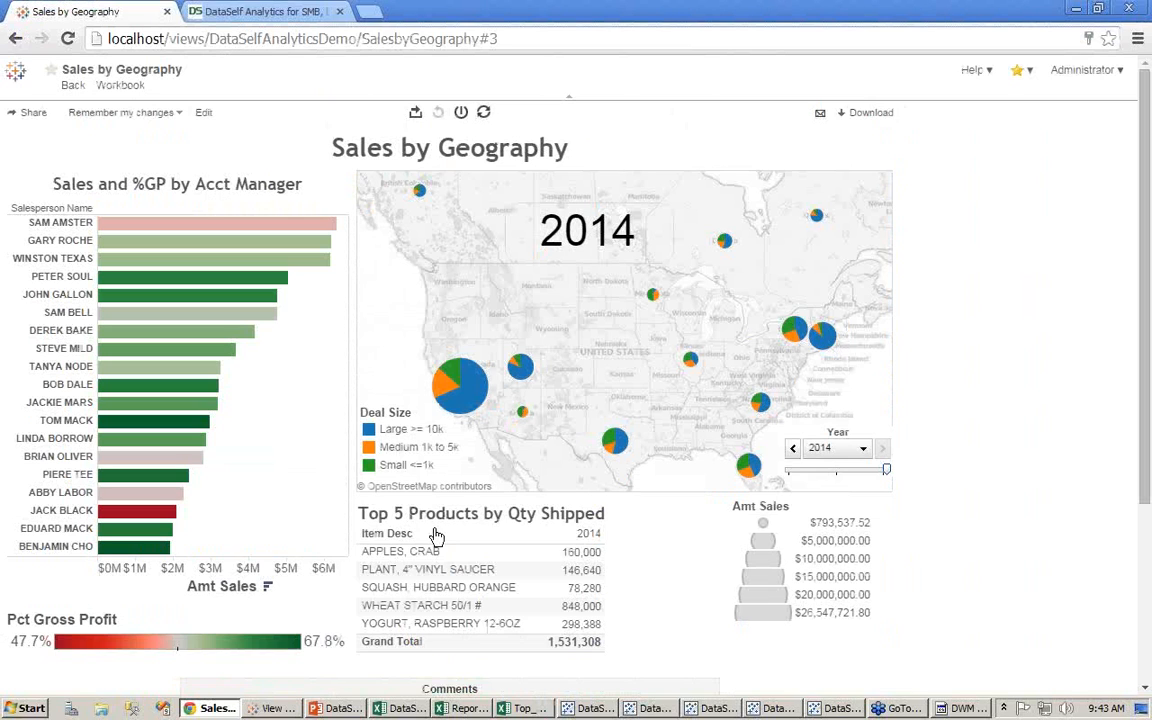
Step: Switch to DataSelfBI_GL_Example1405.xlsx in Excel and expand CURRENT LIABILITIES on the Balance Sheet and OPERATING EXPENSES on the P&L sheet
{"action": "left_click", "coordinate": [402, 709]}
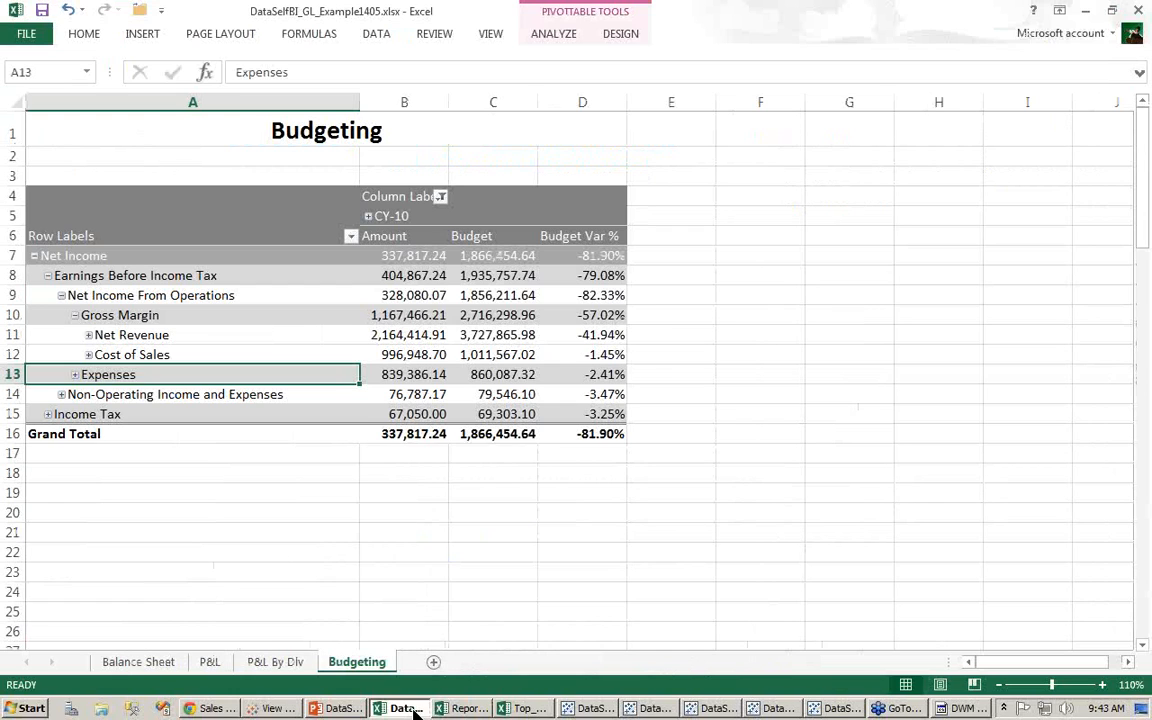
{"action": "left_click", "coordinate": [140, 663]}
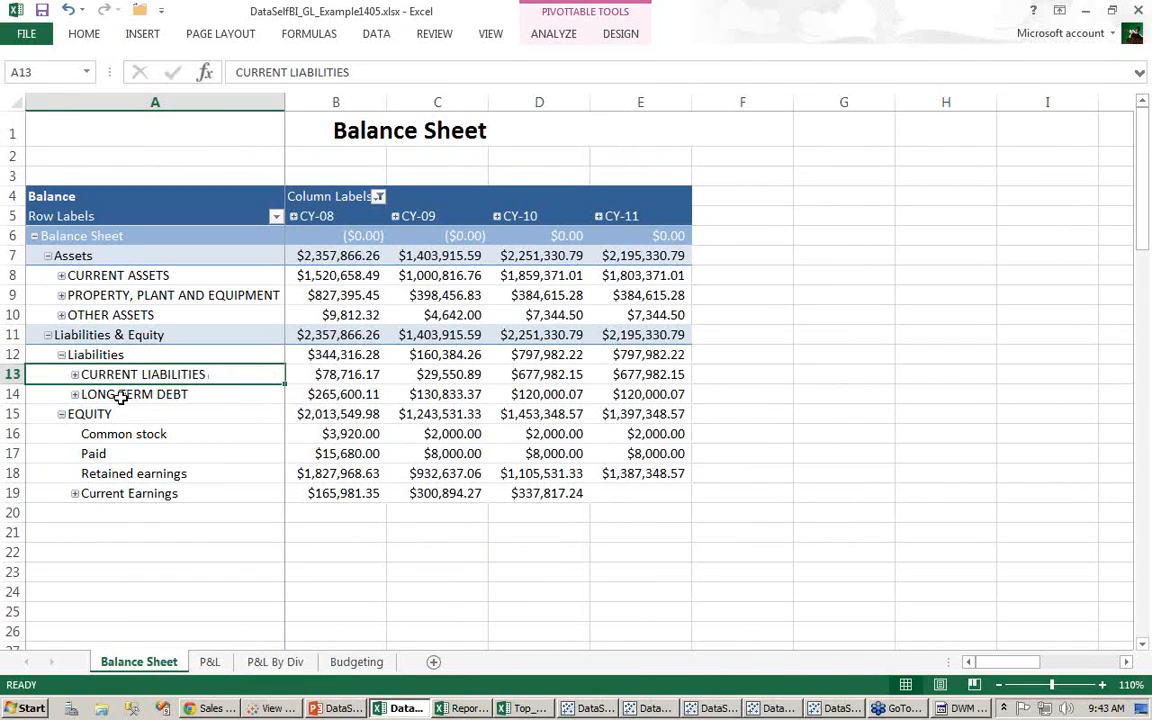
{"action": "left_click", "coordinate": [75, 375]}
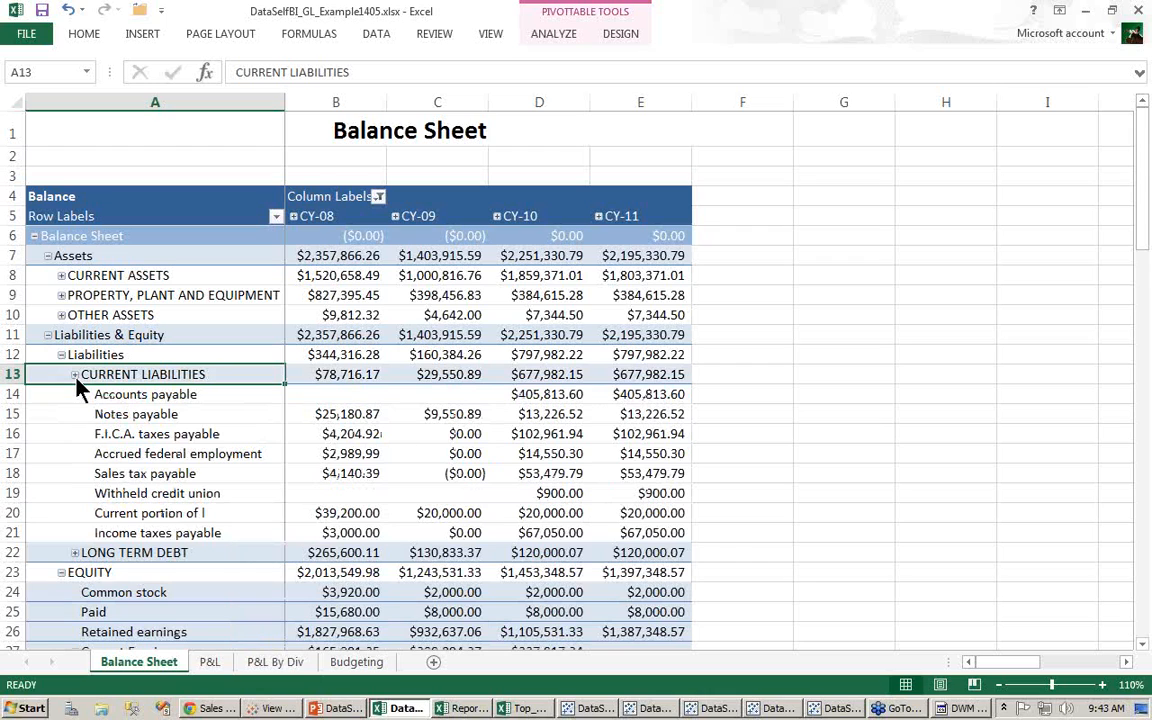
{"action": "left_click", "coordinate": [209, 661]}
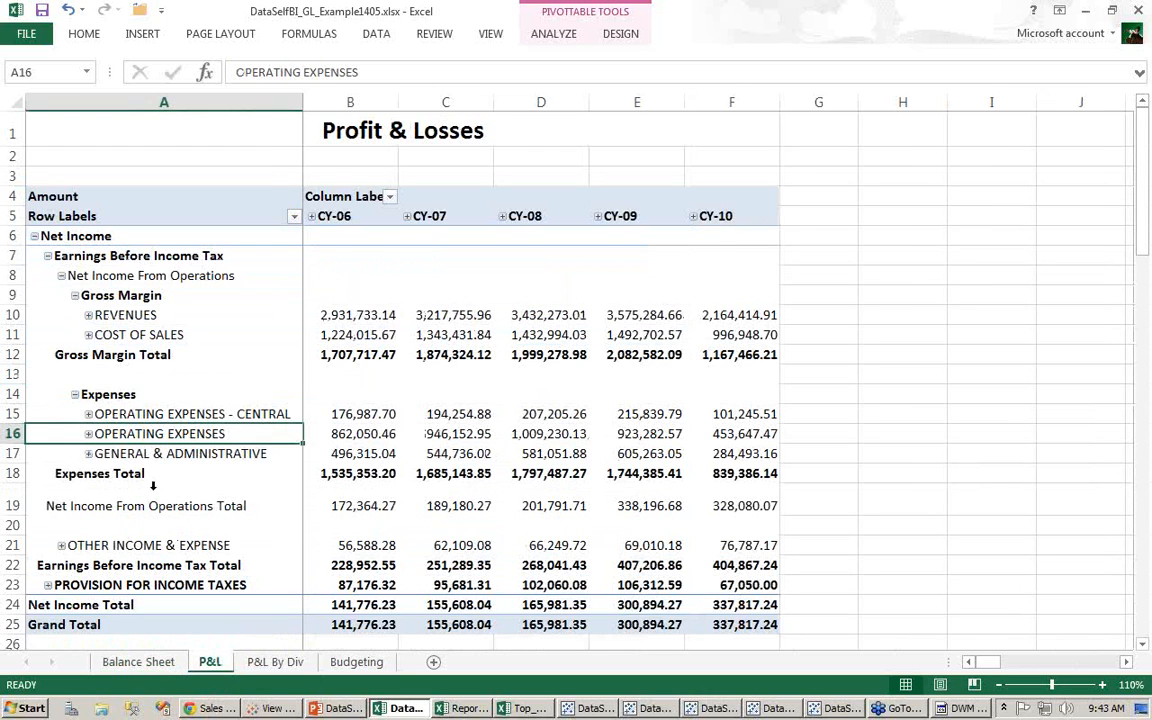
{"action": "left_click", "coordinate": [88, 434]}
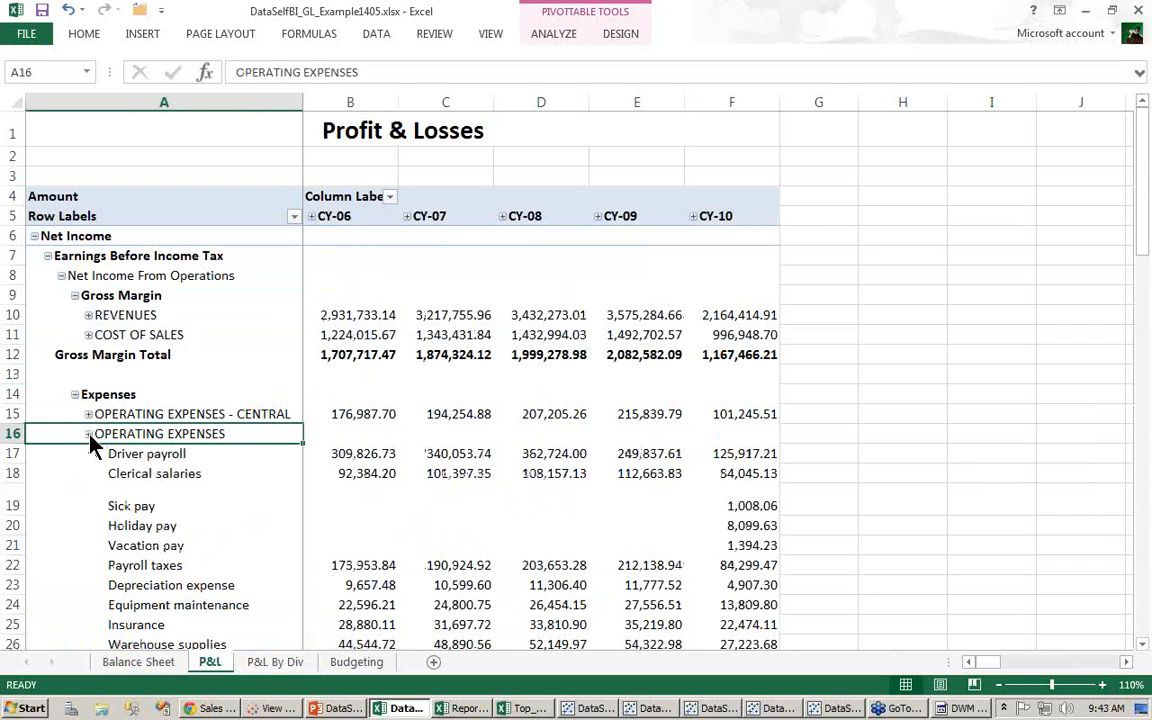
Step: Switch to DataSelf Analytics Desktop and build a new sheet of Sales Amt with Salesperson in rows and Date by year in columns
{"action": "left_click", "coordinate": [585, 710]}
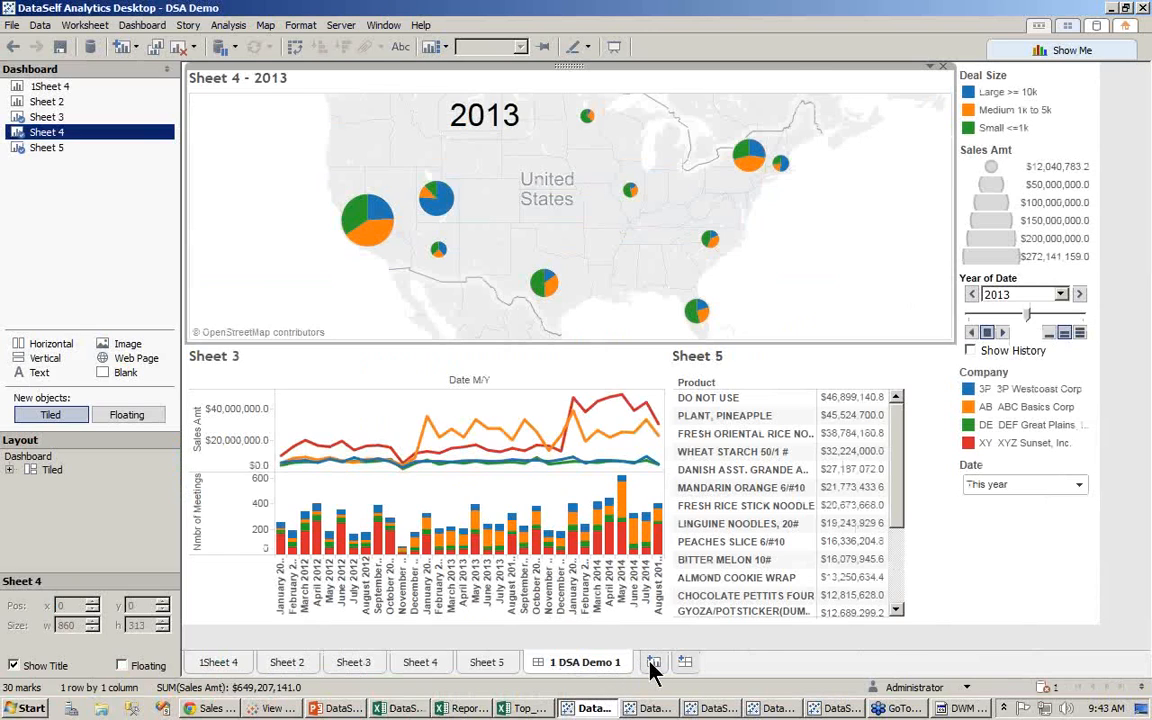
{"action": "left_click", "coordinate": [652, 663]}
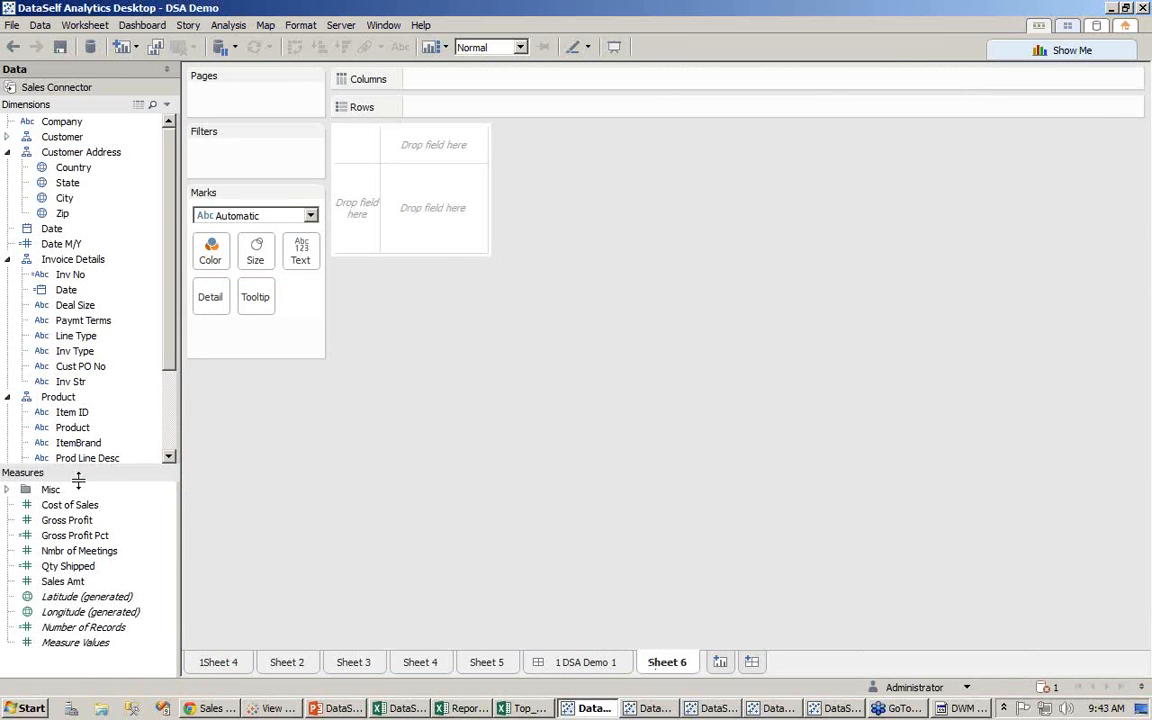
{"action": "left_click", "coordinate": [7, 152]}
{"action": "left_click", "coordinate": [7, 198]}
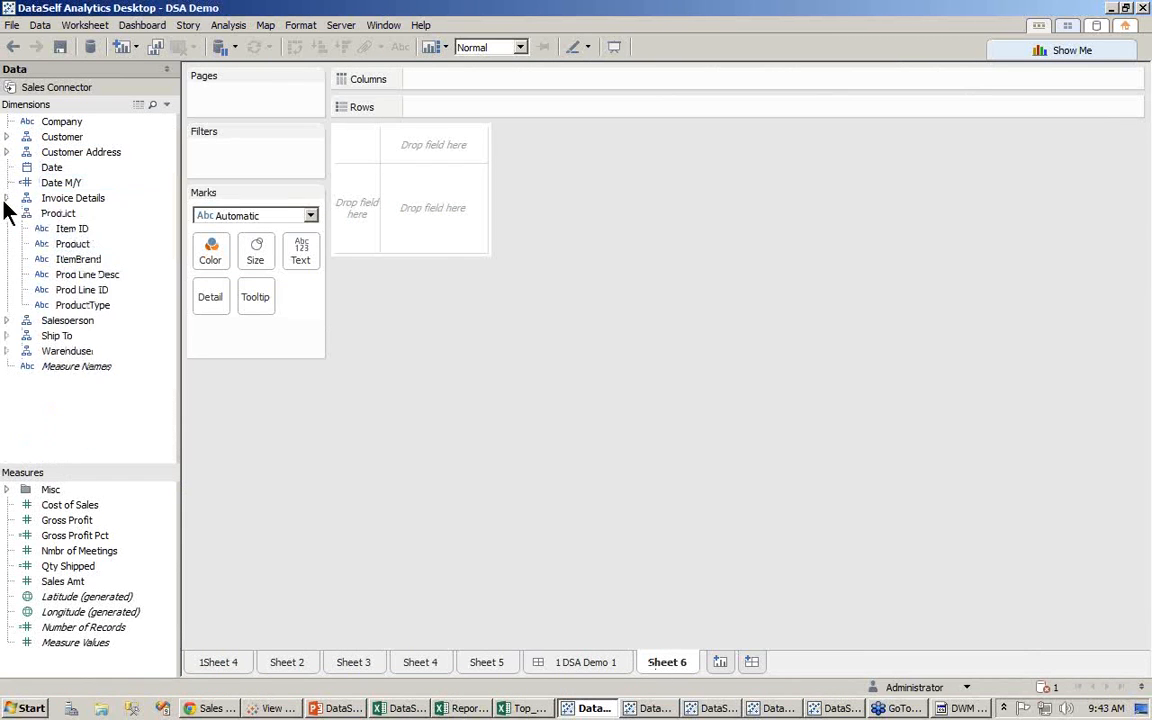
{"action": "left_click", "coordinate": [7, 213]}
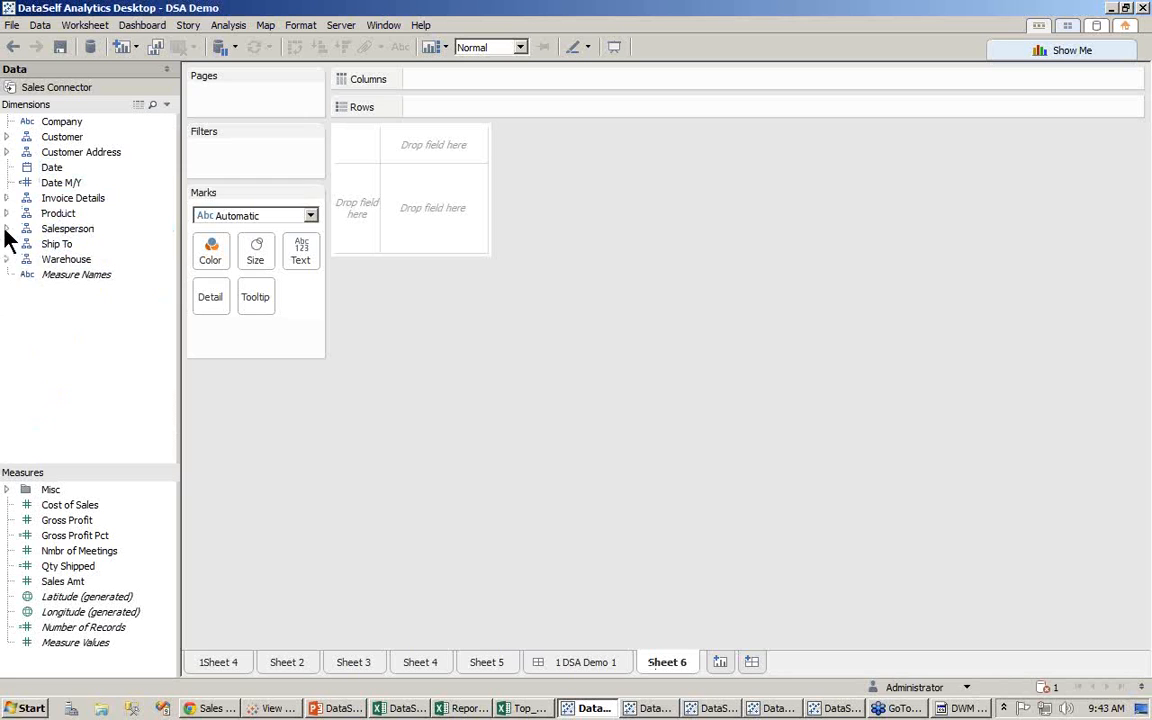
{"action": "left_click", "coordinate": [7, 229]}
{"action": "left_click", "coordinate": [80, 259]}
{"action": "left_click_drag", "start_coordinate": [252, 256], "coordinate": [350, 228]}
{"action": "left_click_drag", "start_coordinate": [70, 582], "coordinate": [450, 342]}
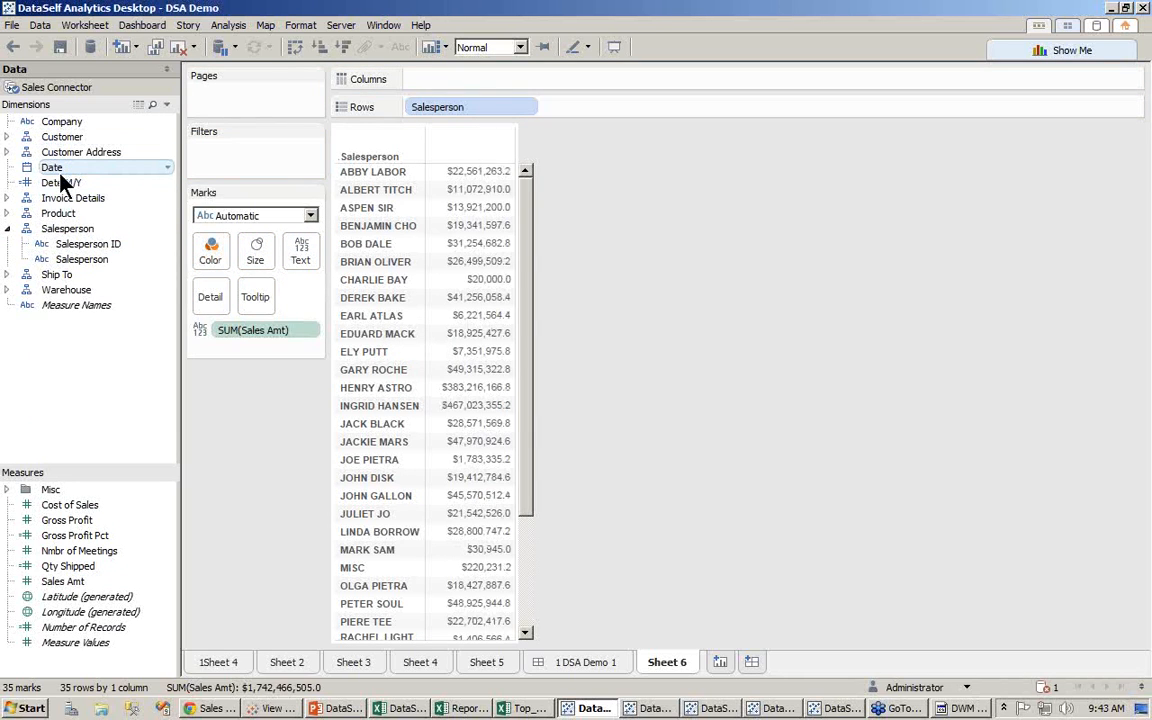
{"action": "left_click_drag", "start_coordinate": [61, 178], "coordinate": [434, 72]}
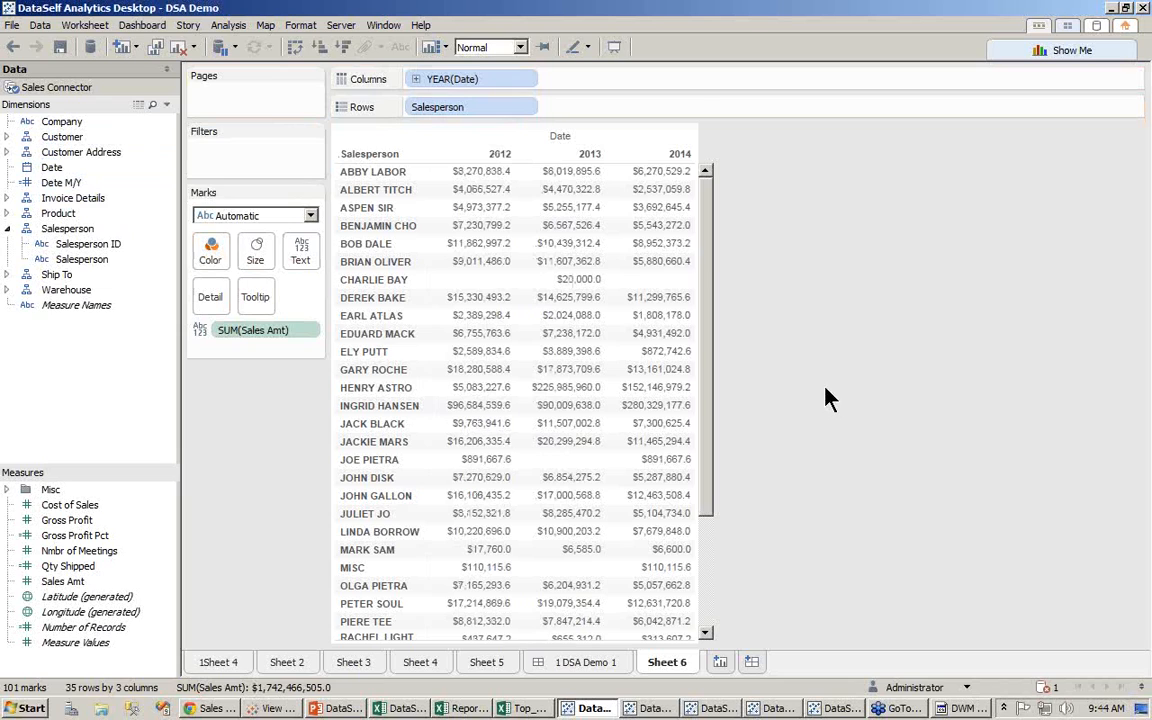
{"action": "left_click", "coordinate": [312, 333]}
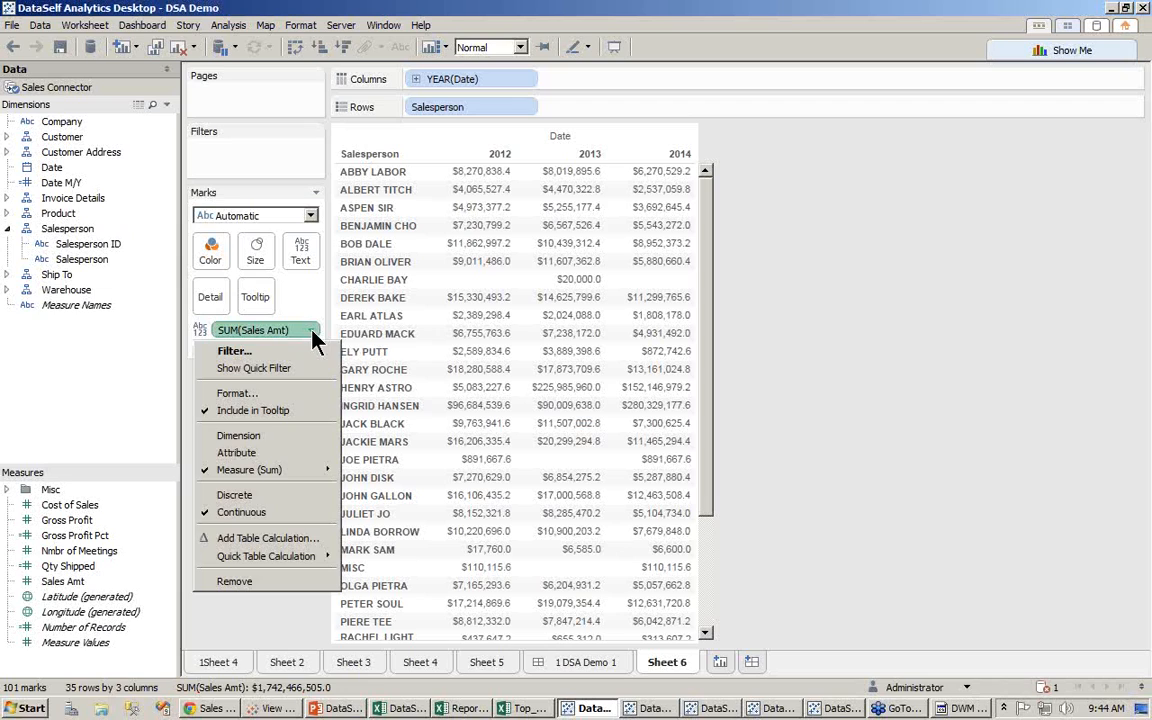
Step: Add a filter on Date by Years to the new sheet with 2012, 2013 and 2014 selected
{"action": "mouse_move", "coordinate": [303, 568]}
{"action": "left_click_drag", "start_coordinate": [52, 168], "coordinate": [226, 155]}
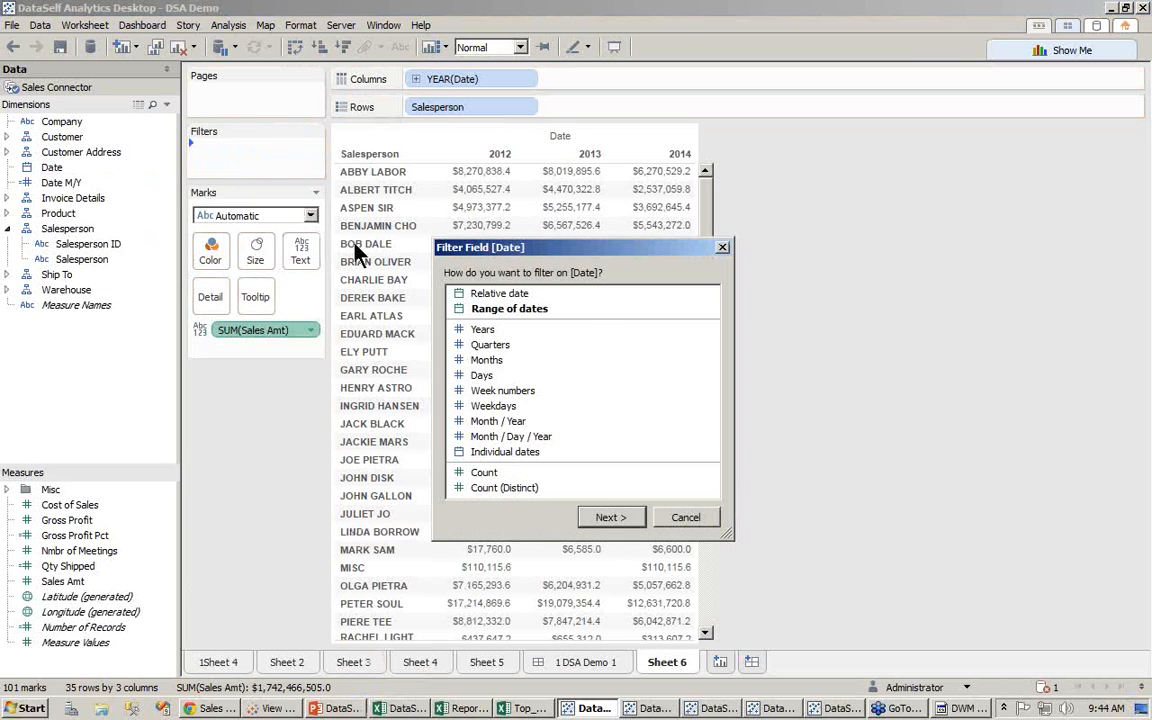
{"action": "left_click", "coordinate": [484, 330]}
{"action": "left_click", "coordinate": [610, 517]}
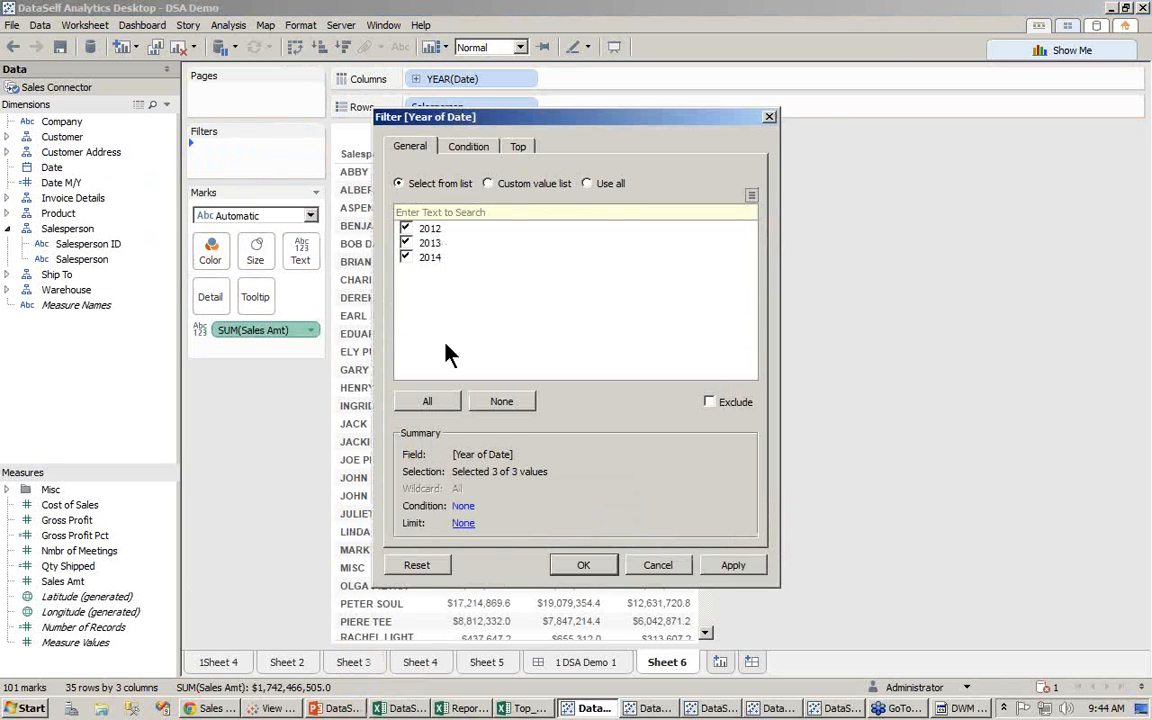
{"action": "left_click", "coordinate": [590, 567]}
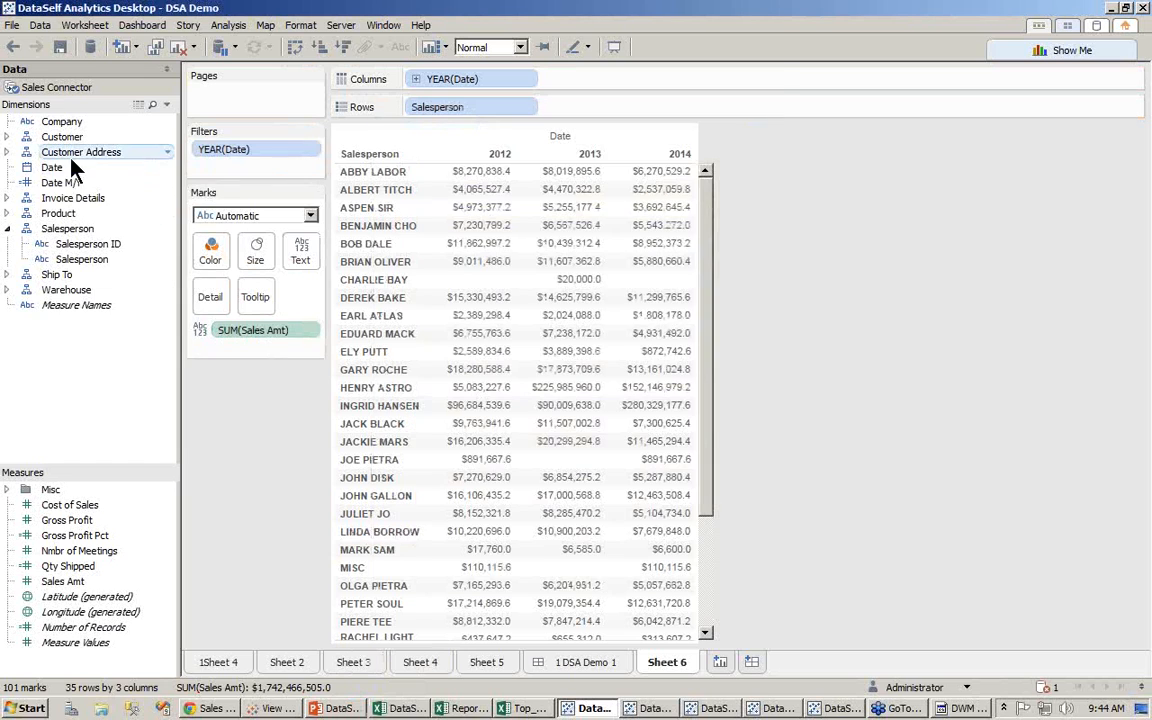
Step: Add a filter on Date by Months using all values, and show quick filters for both the year and month filters
{"action": "left_click_drag", "start_coordinate": [89, 170], "coordinate": [195, 162]}
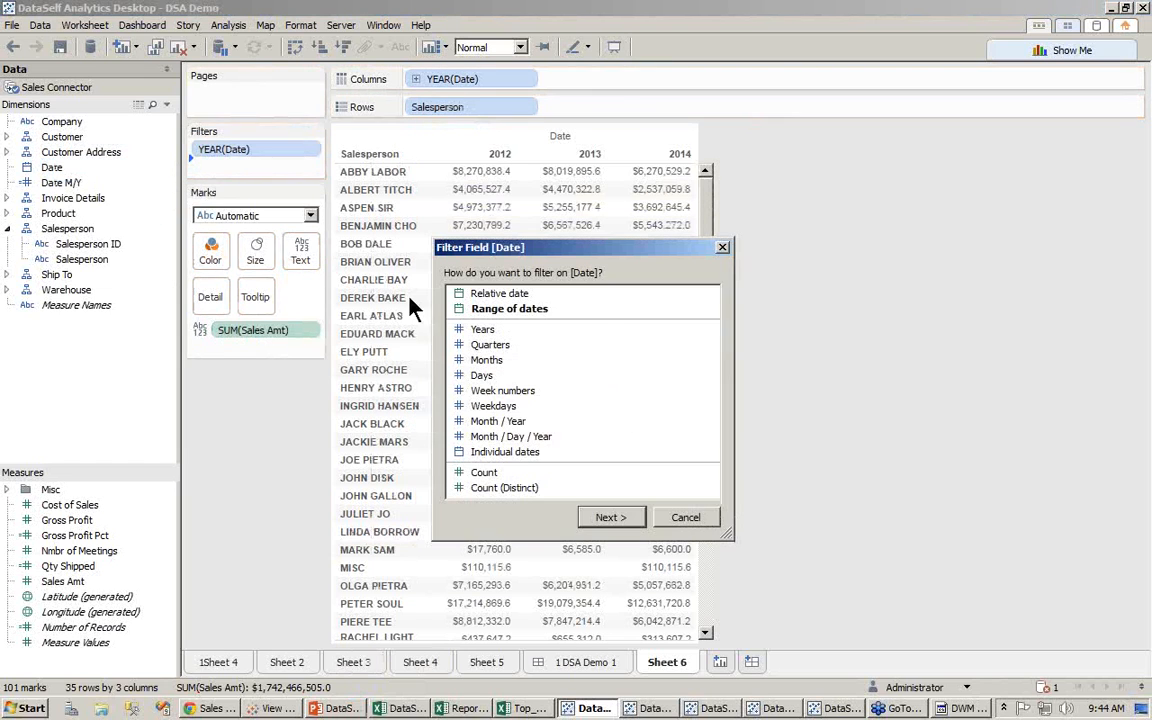
{"action": "double_click", "coordinate": [485, 366]}
{"action": "left_click", "coordinate": [588, 184]}
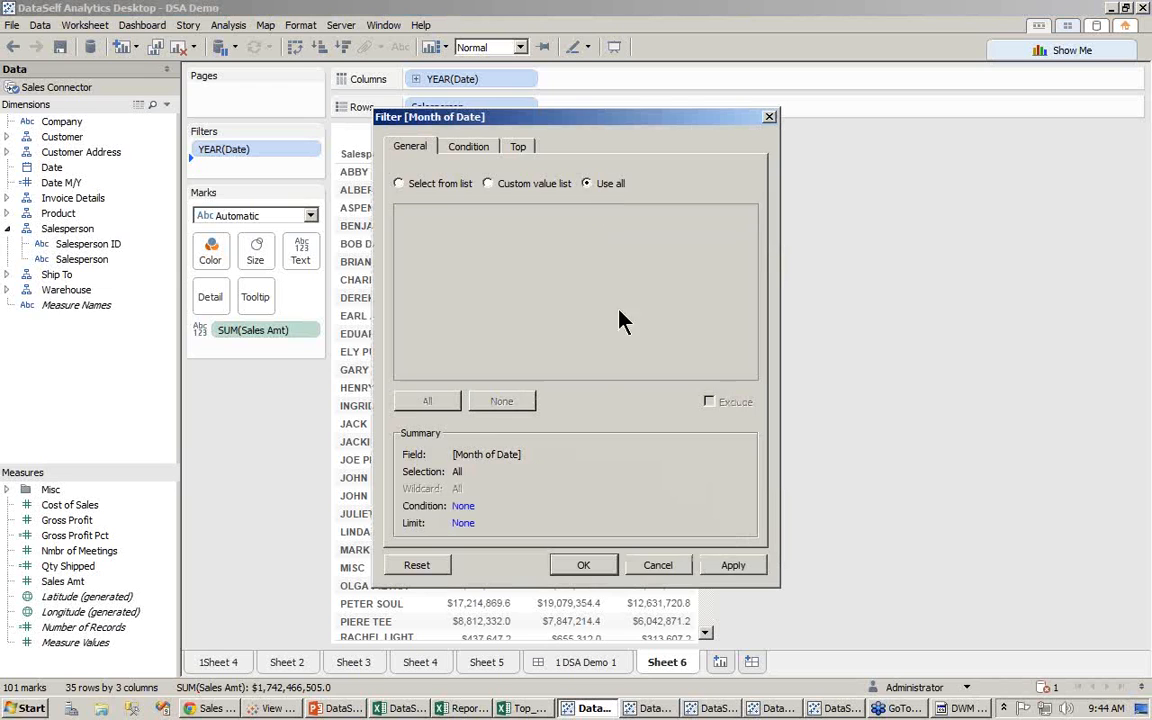
{"action": "left_click", "coordinate": [583, 565]}
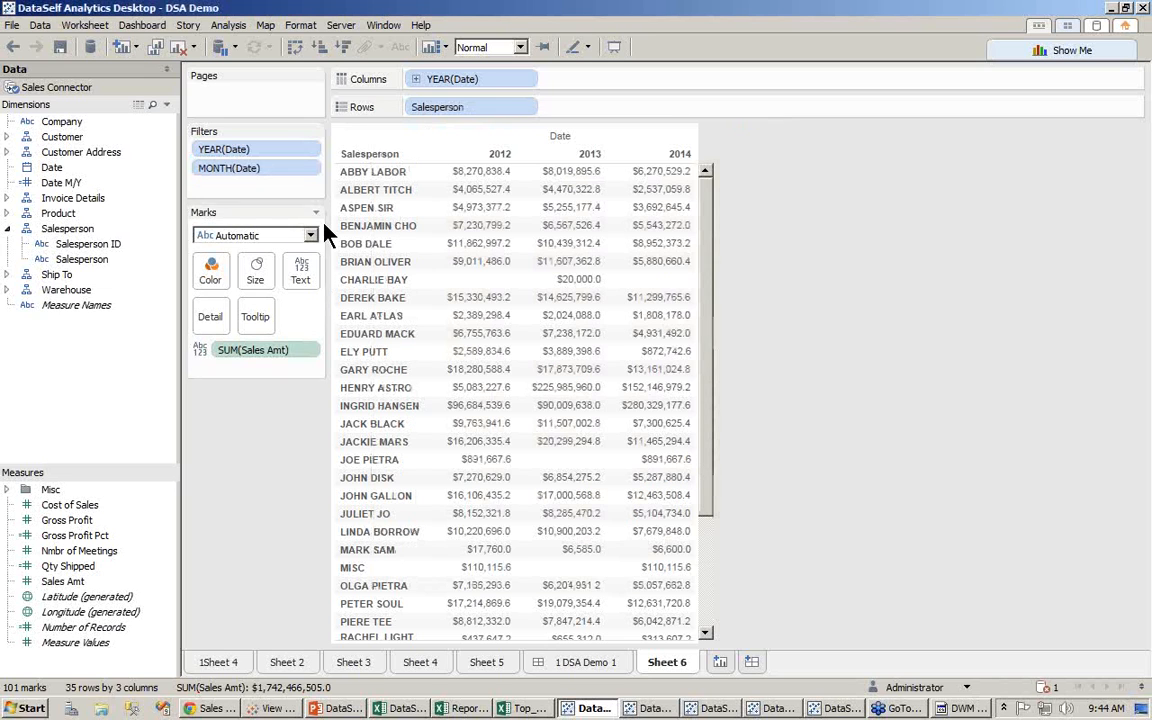
{"action": "left_click", "coordinate": [312, 150]}
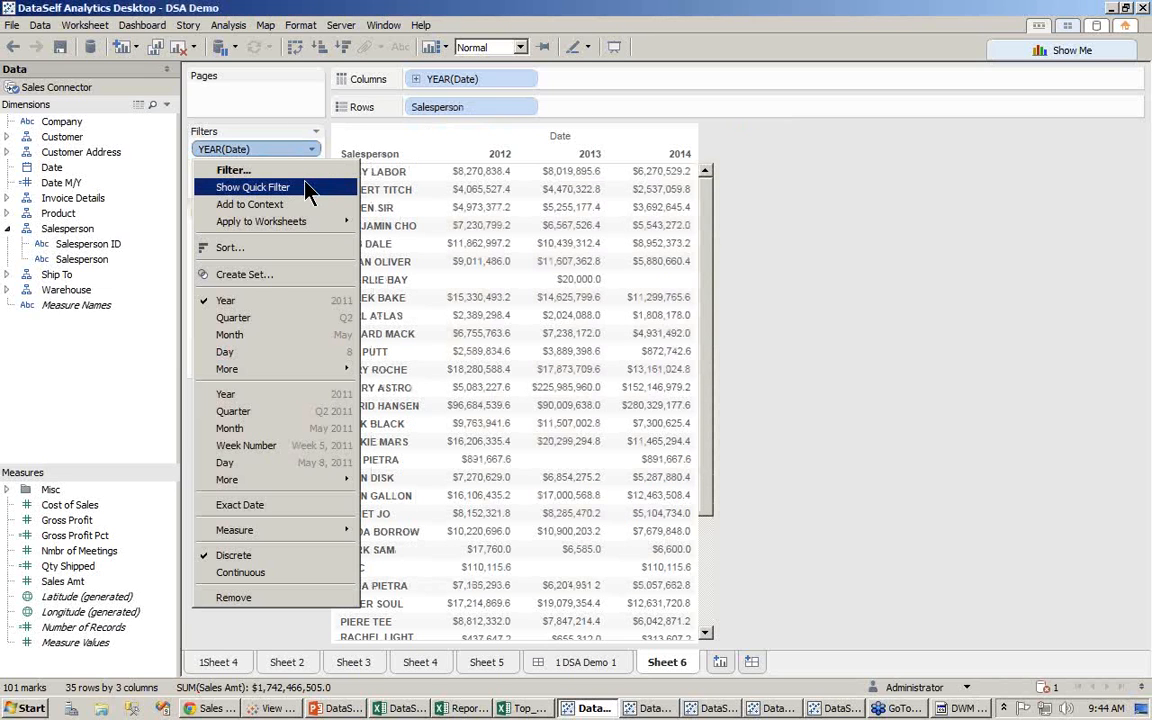
{"action": "left_click", "coordinate": [308, 190]}
{"action": "left_click", "coordinate": [311, 168]}
{"action": "left_click", "coordinate": [290, 172]}
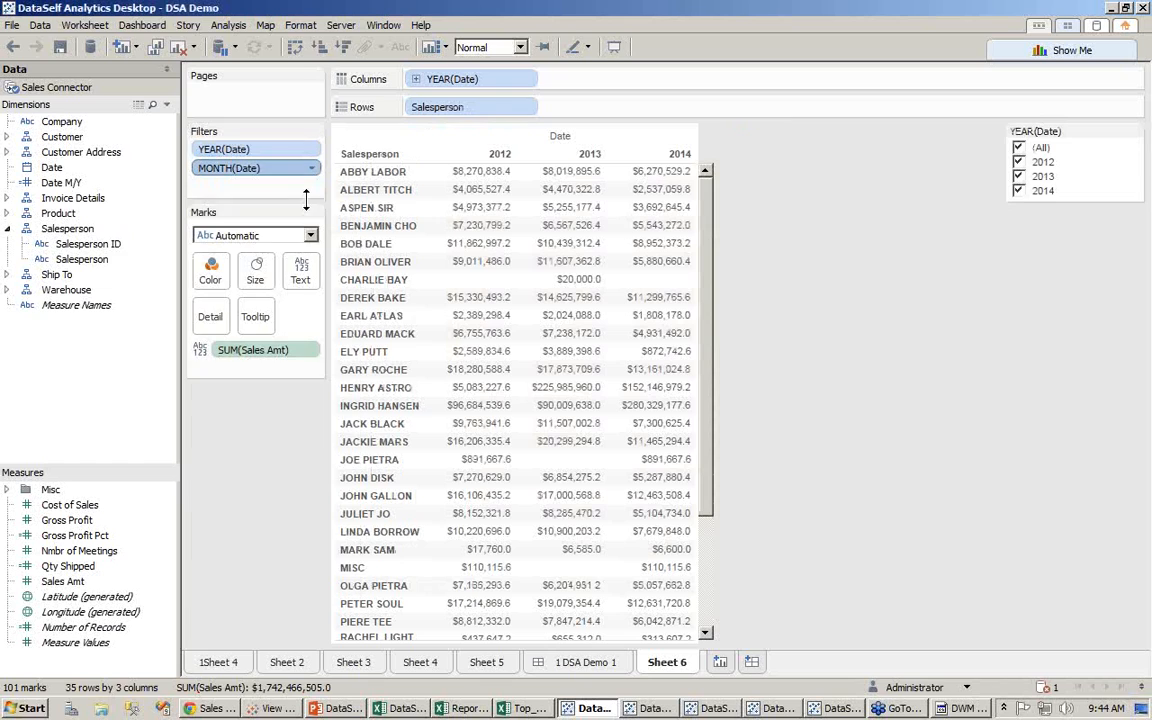
Step: Exclude 2012 in the year quick filter and limit the month quick filter to March and May
{"action": "left_click", "coordinate": [1019, 161]}
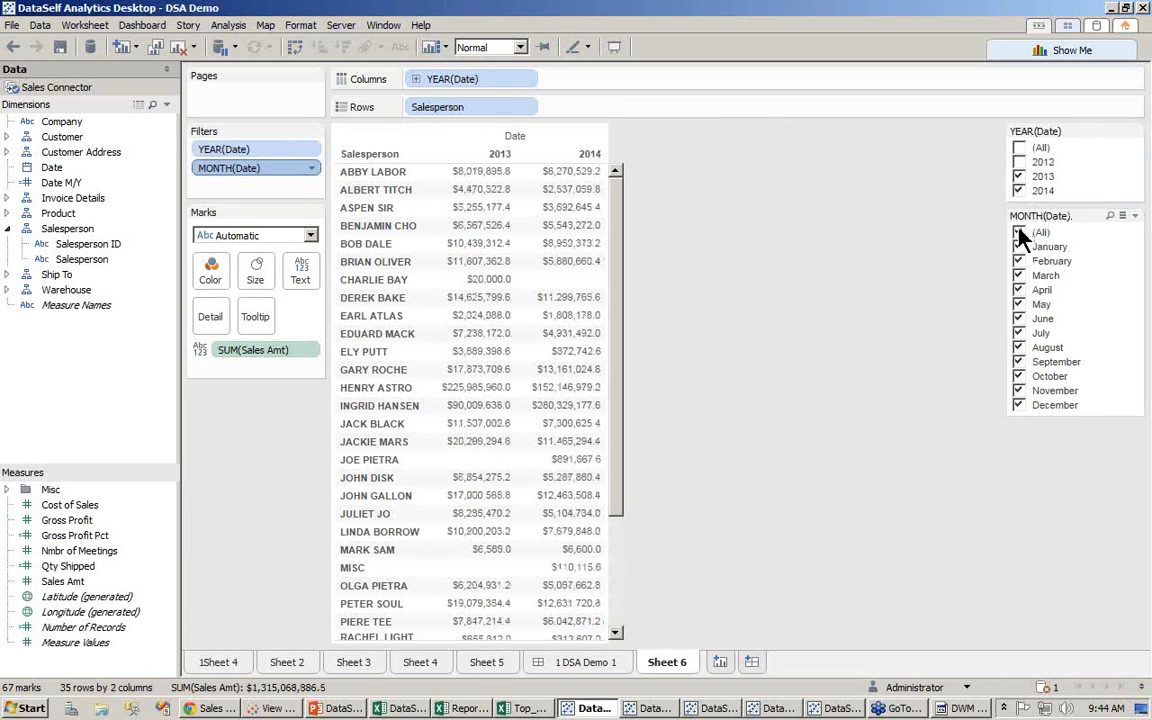
{"action": "left_click", "coordinate": [1019, 232]}
{"action": "left_click", "coordinate": [1020, 277]}
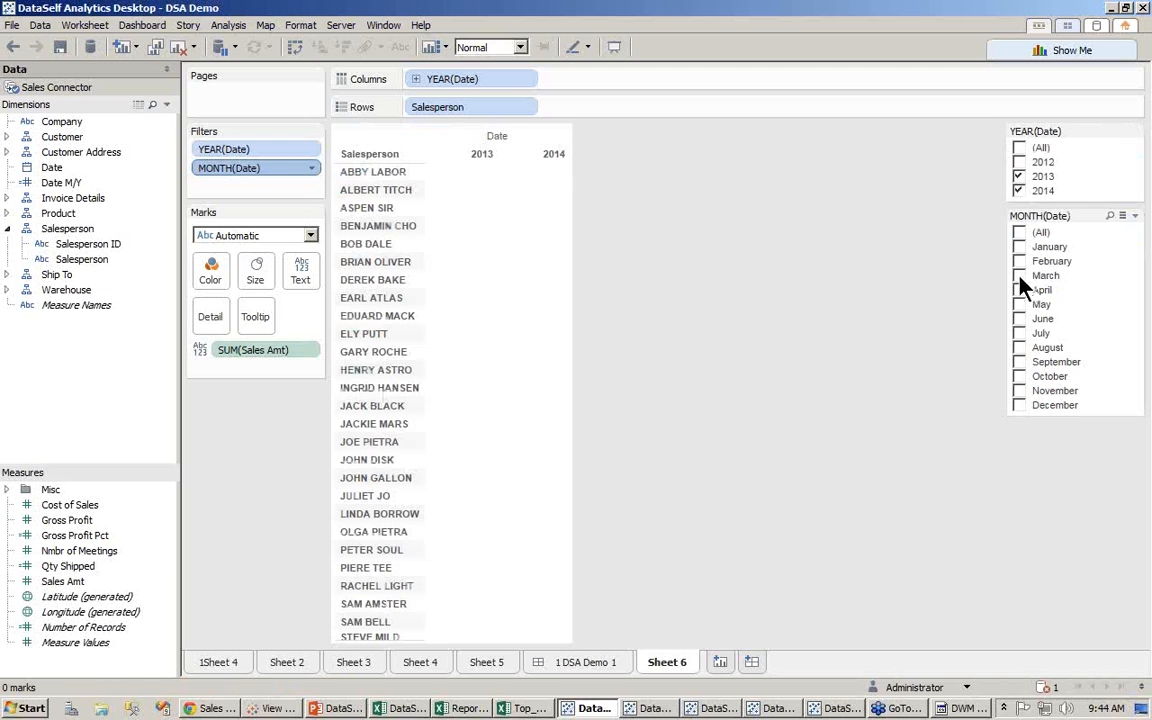
{"action": "left_click", "coordinate": [1020, 304]}
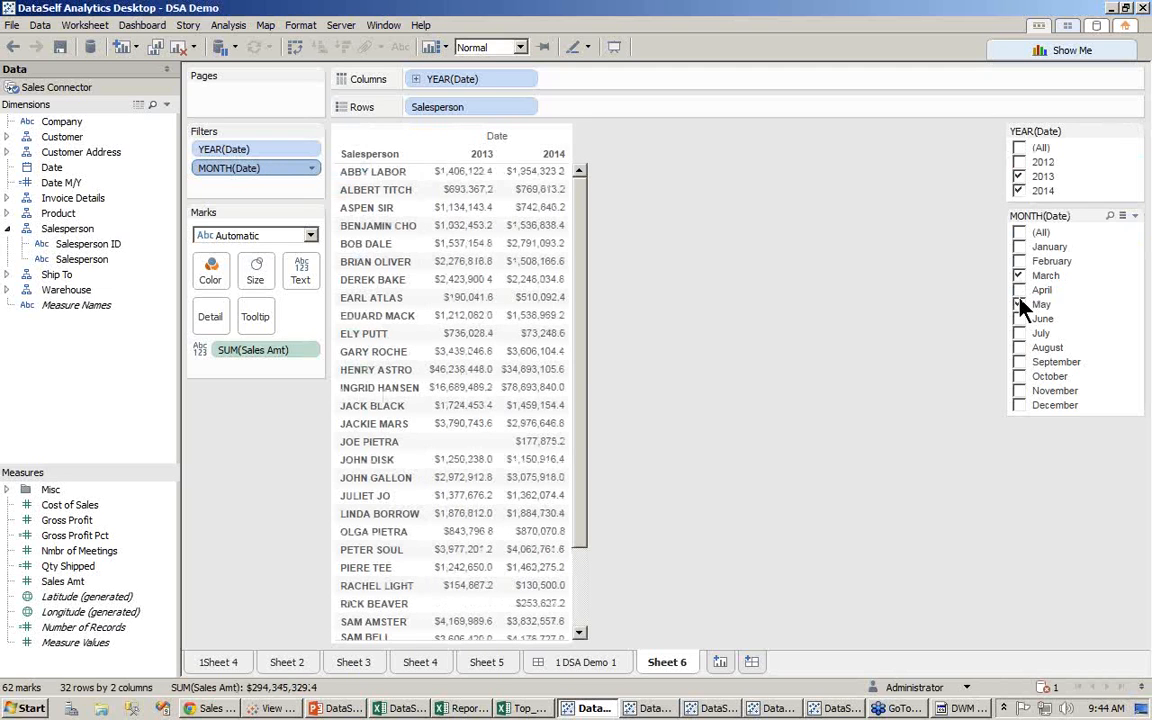
Step: Drill the Date columns down from year to month and remove the quarter level from the columns
{"action": "left_click", "coordinate": [416, 80]}
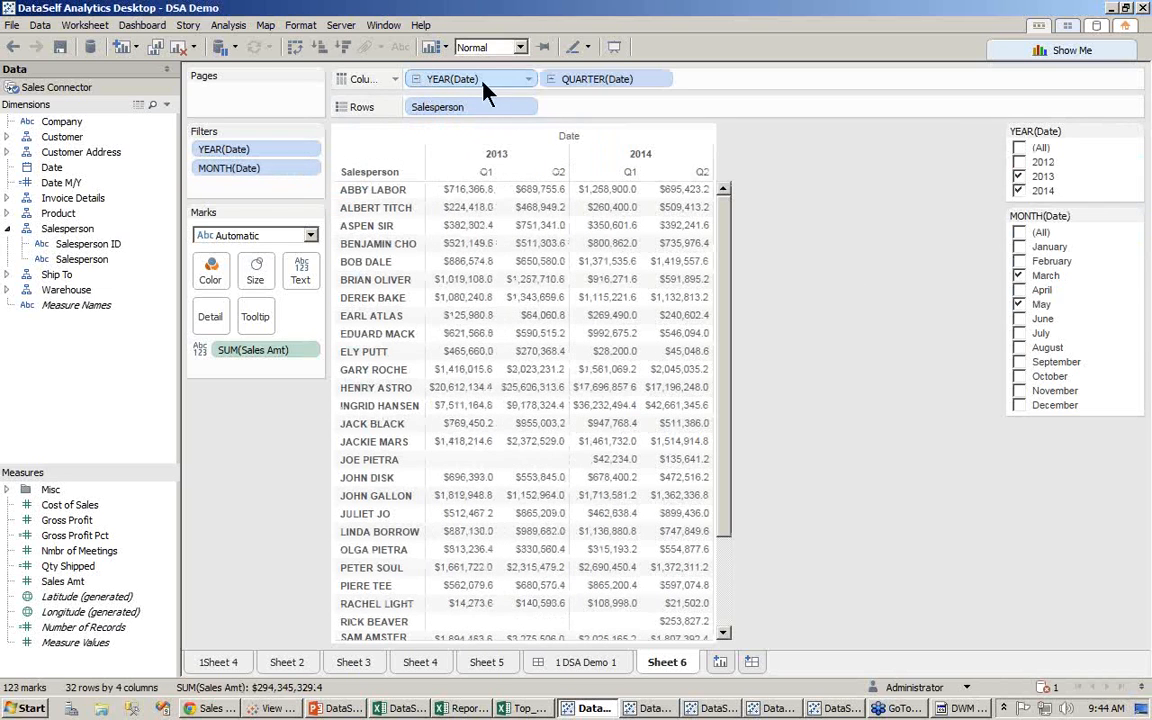
{"action": "left_click", "coordinate": [551, 79]}
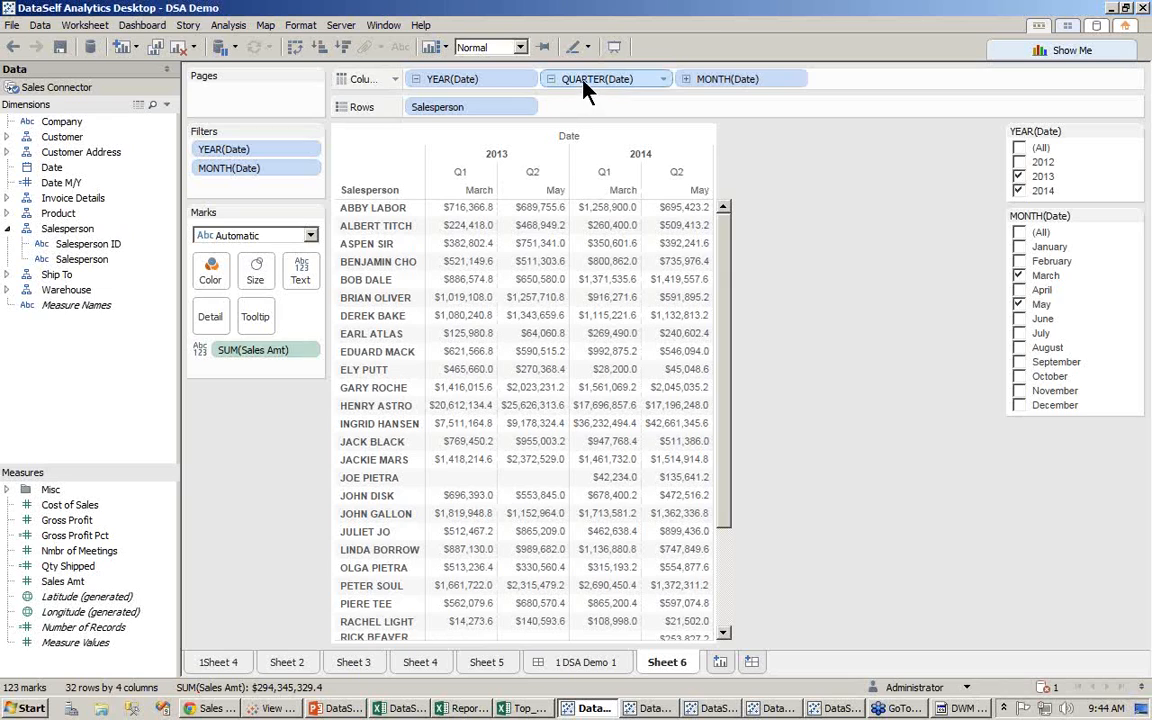
{"action": "left_click_drag", "start_coordinate": [585, 88], "coordinate": [612, 31]}
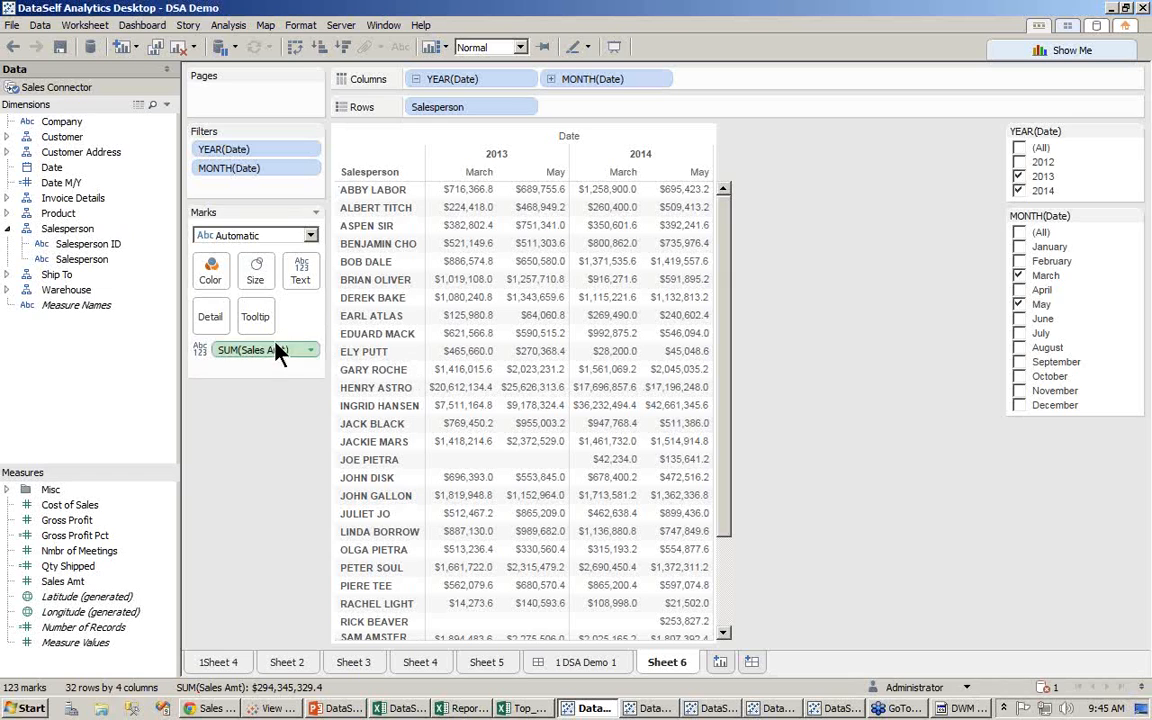
Step: Apply the Running Total quick table calculation to the Sales Amt measure
{"action": "left_click", "coordinate": [311, 351]}
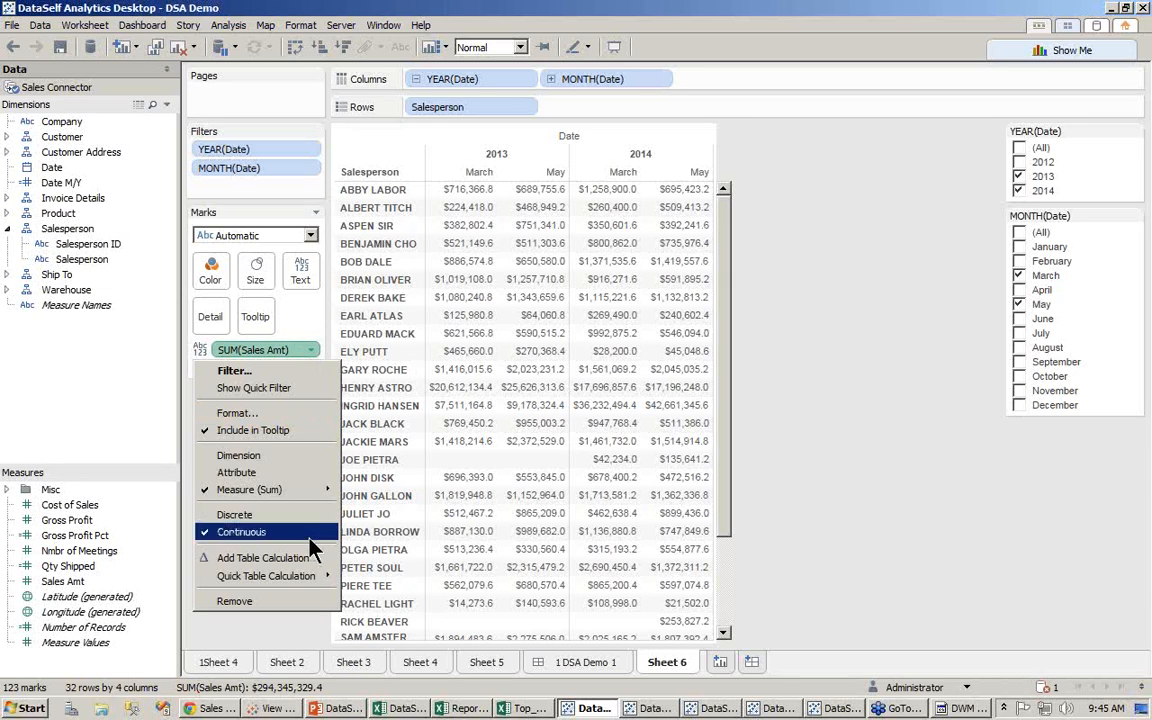
{"action": "mouse_move", "coordinate": [313, 576]}
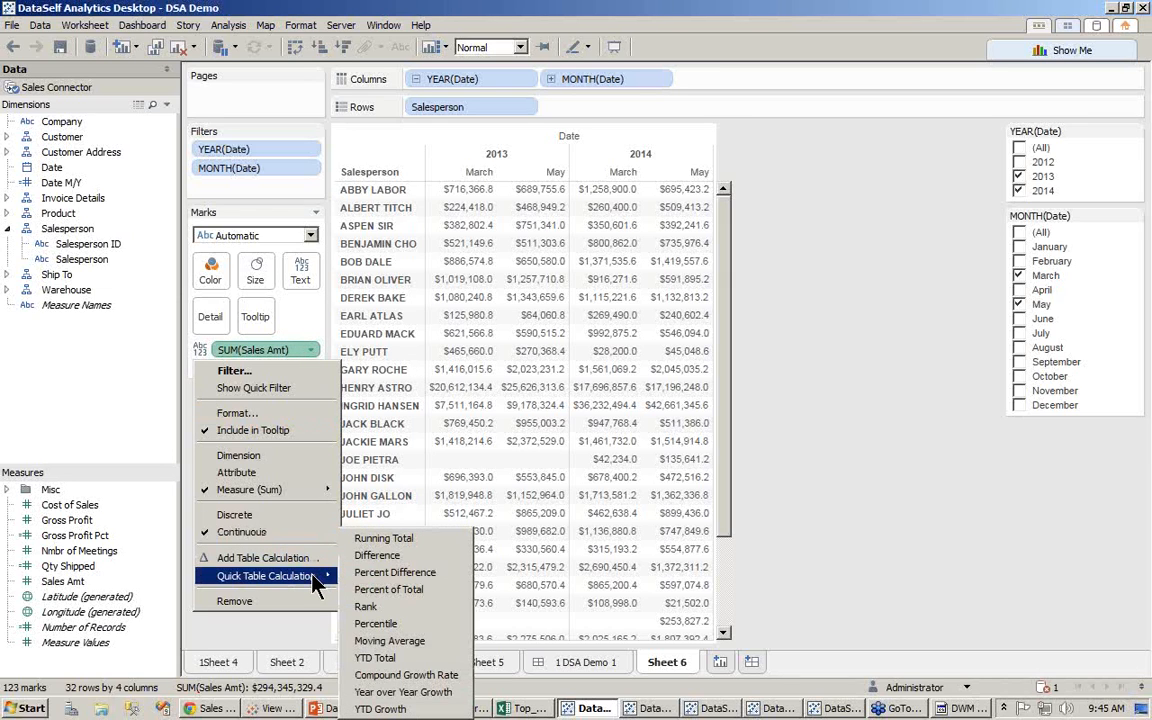
{"action": "left_click", "coordinate": [381, 539]}
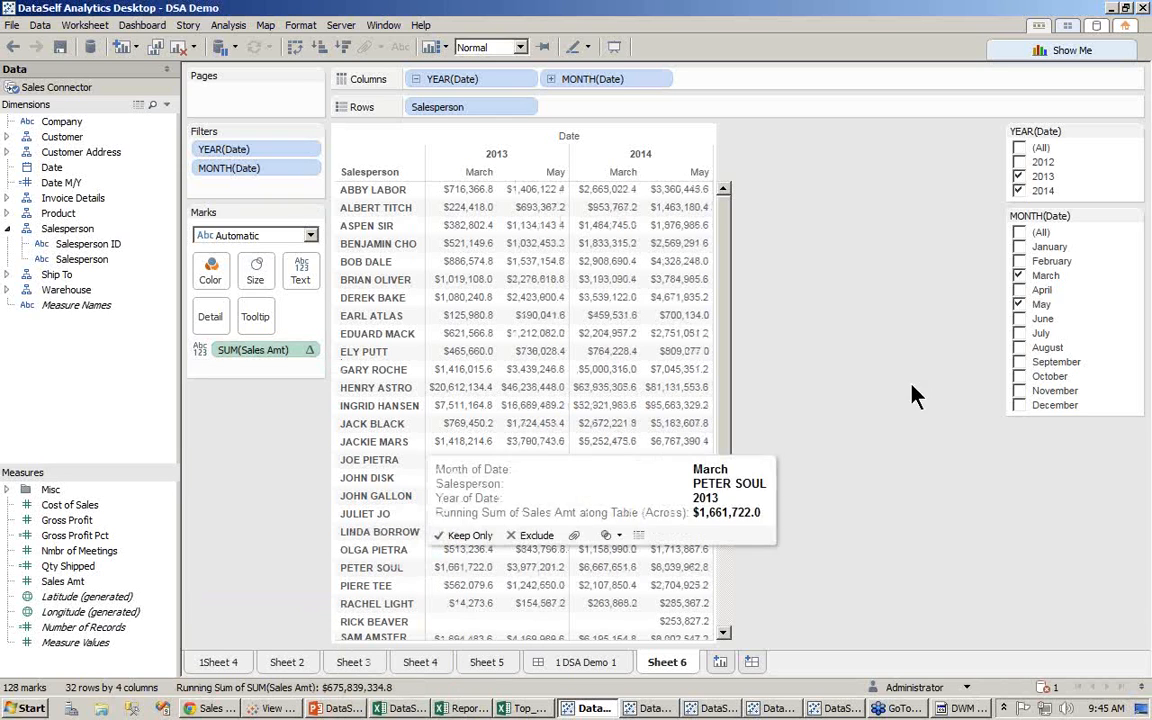
Step: Change the month quick filter so that only January and February are selected
{"action": "left_click", "coordinate": [1021, 247]}
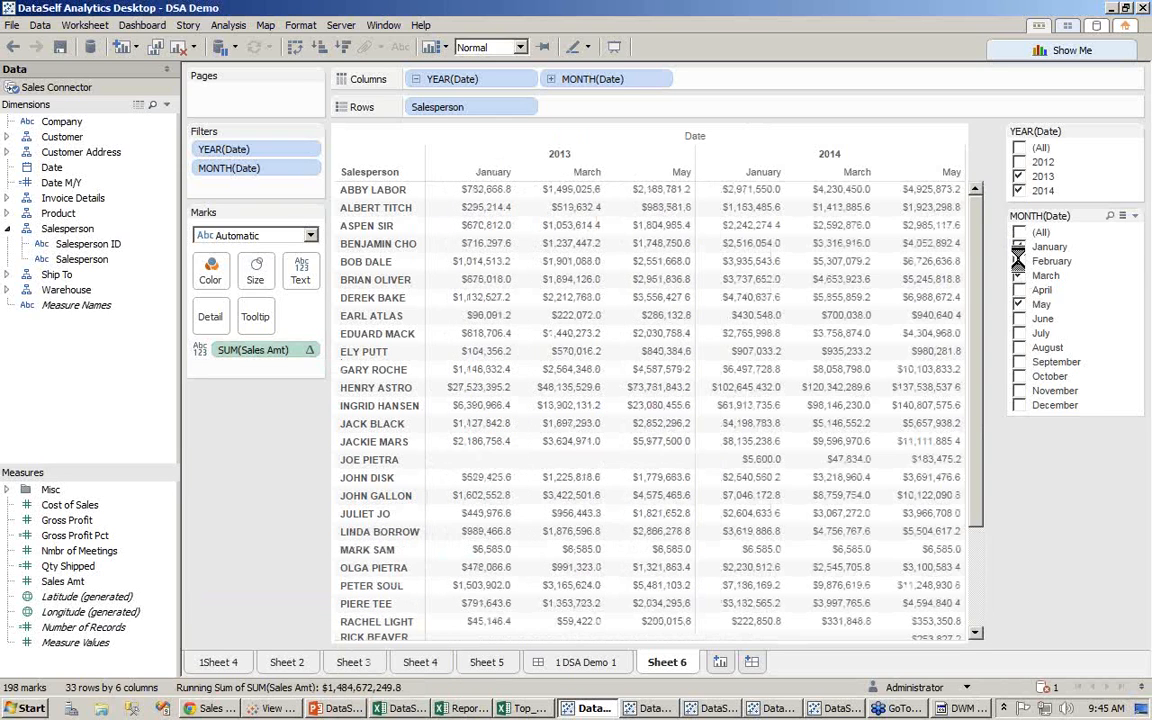
{"action": "left_click", "coordinate": [1020, 261]}
{"action": "left_click", "coordinate": [1019, 275]}
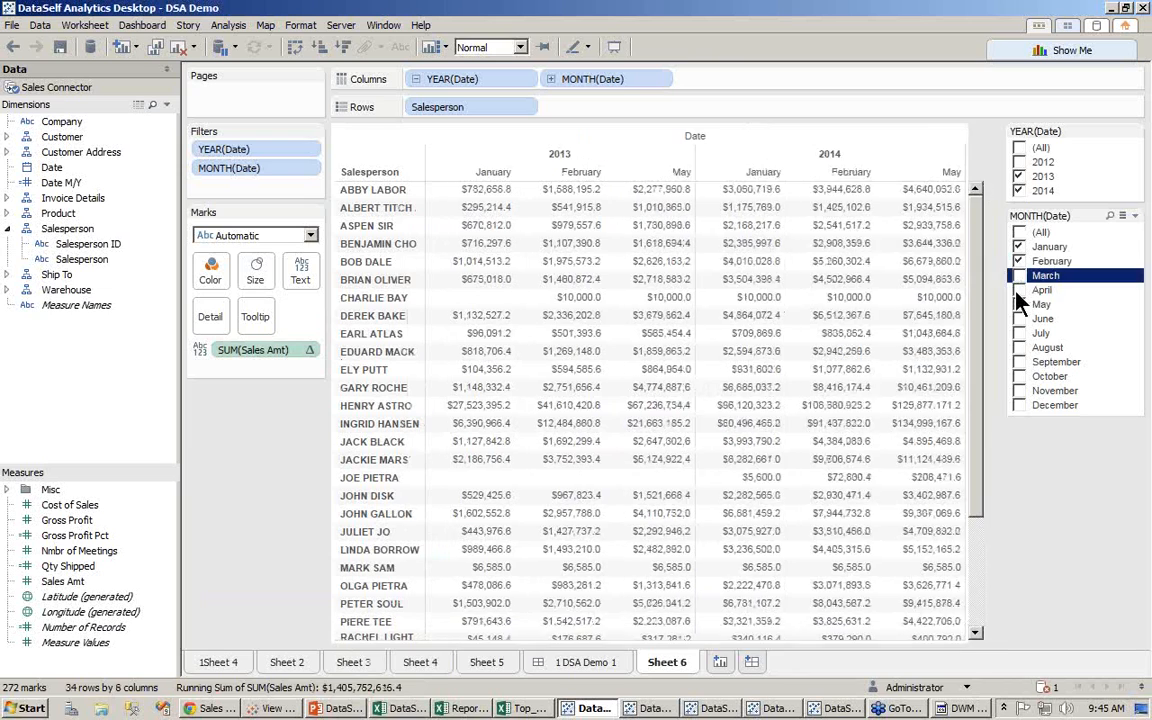
{"action": "left_click", "coordinate": [1019, 304]}
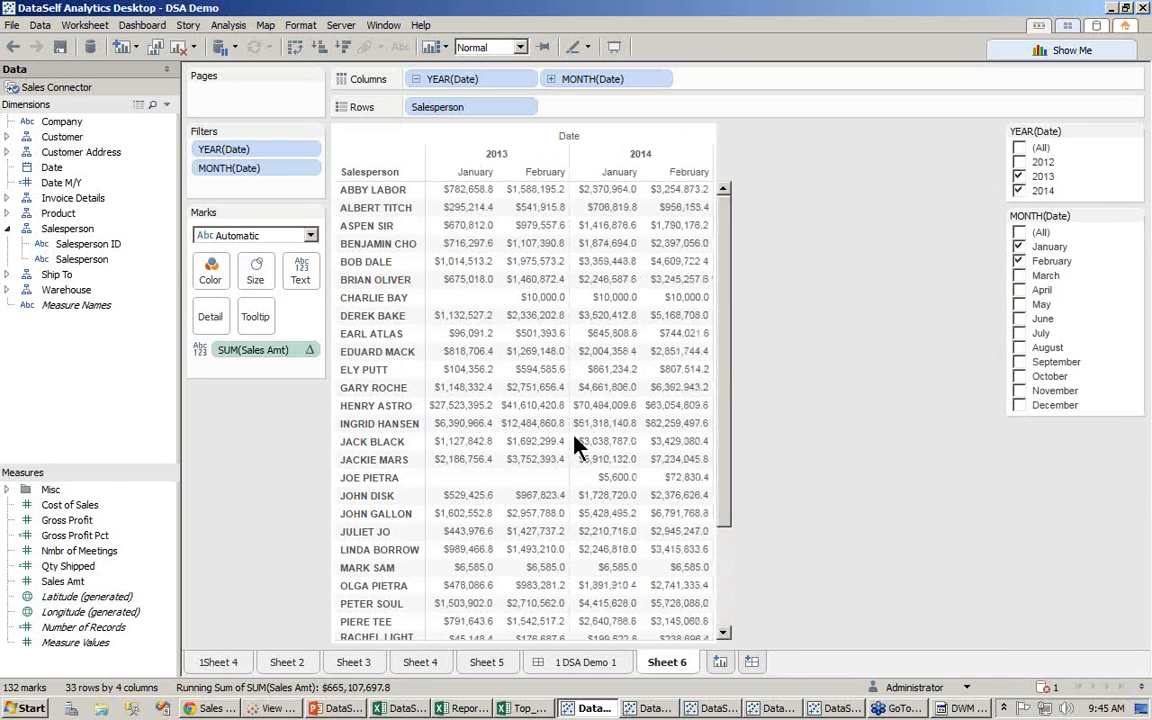
Step: Add plain Sales Amt to the table ahead of the running sum, and heighten the column header row to fit the long measure names
{"action": "left_click_drag", "start_coordinate": [80, 582], "coordinate": [594, 334]}
{"action": "left_click_drag", "start_coordinate": [615, 118], "coordinate": [725, 90]}
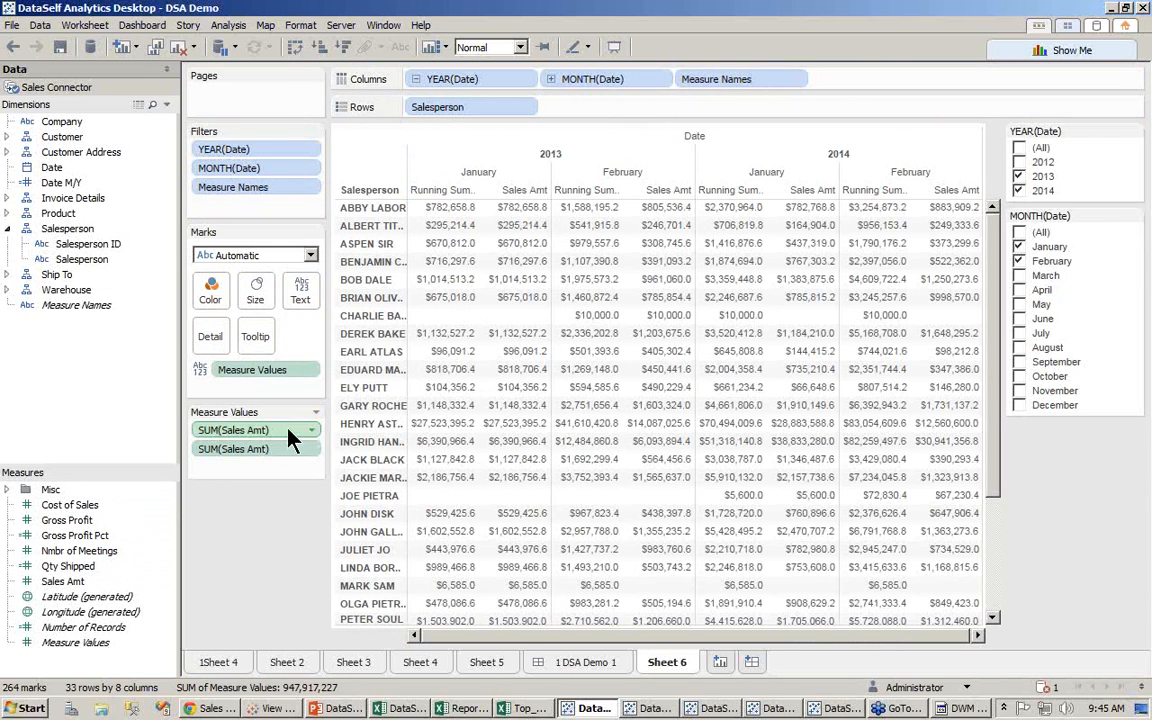
{"action": "left_click_drag", "start_coordinate": [254, 440], "coordinate": [256, 469]}
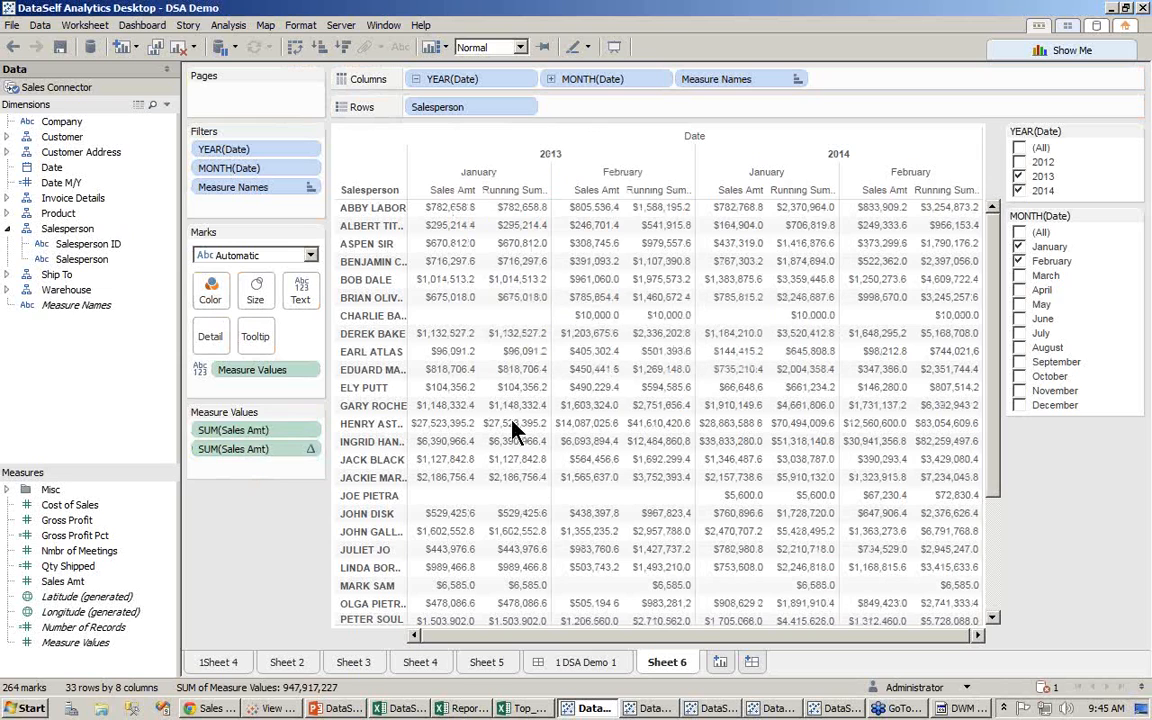
{"action": "mouse_move", "coordinate": [510, 521]}
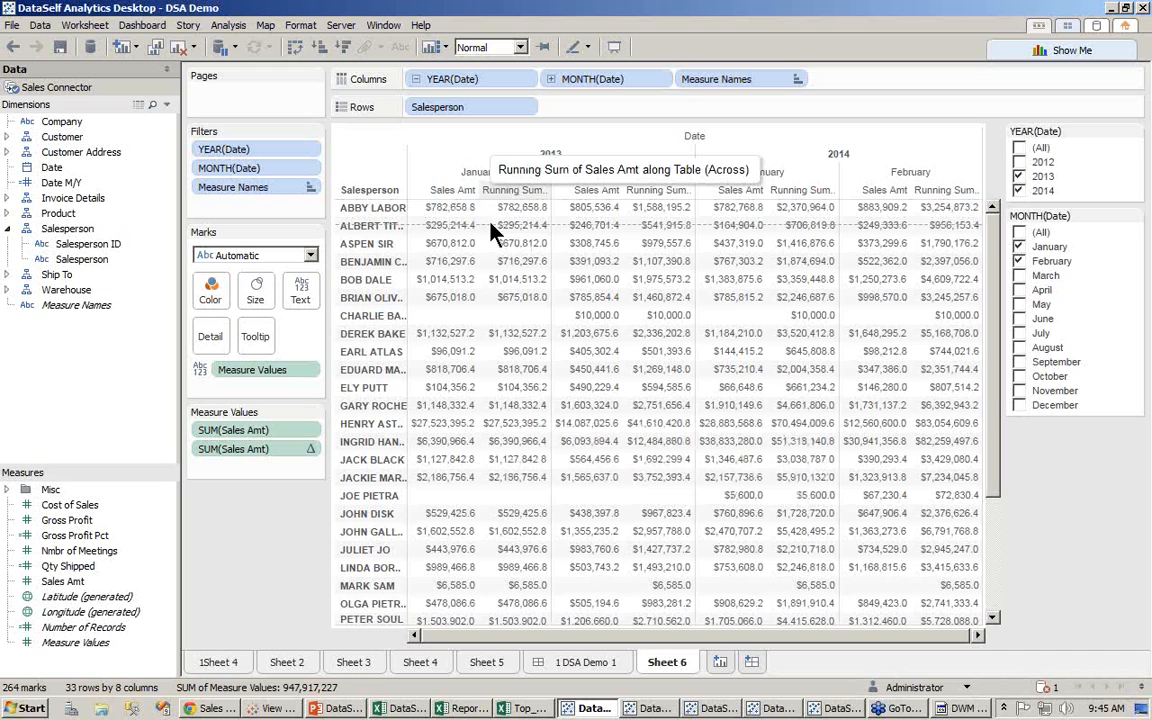
{"action": "left_click_drag", "start_coordinate": [490, 199], "coordinate": [490, 224]}
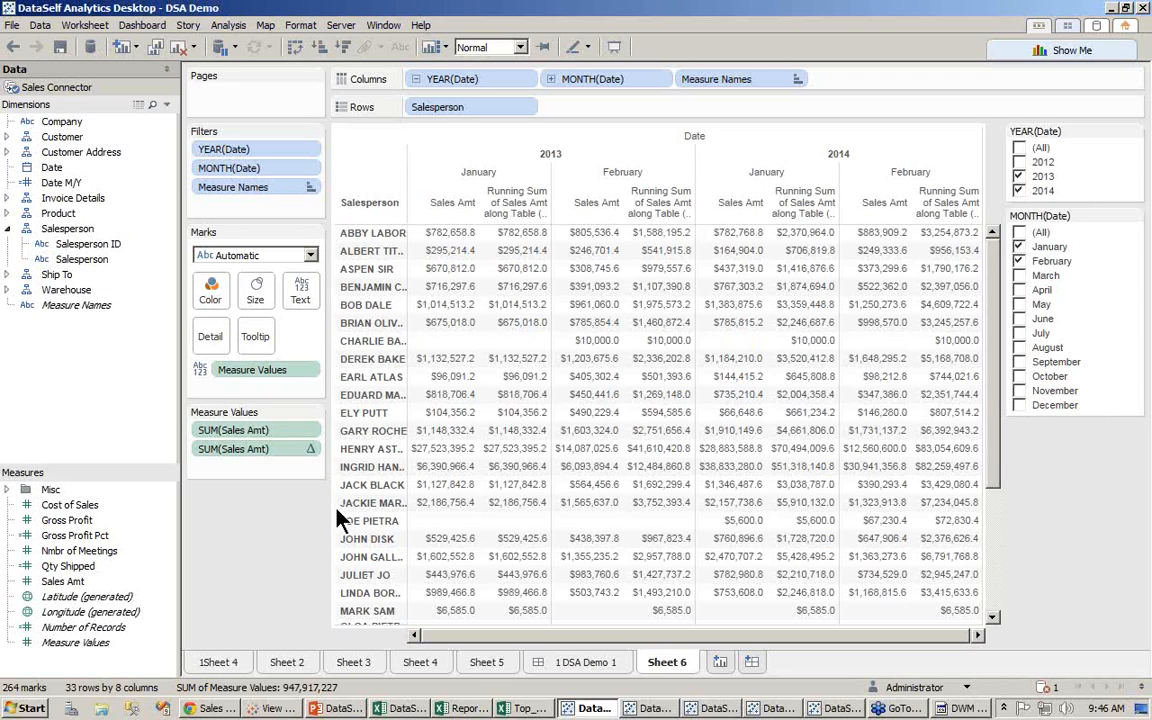
Step: Apply the Year over Year Growth quick table calculation to the plain Sales Amt measure
{"action": "left_click", "coordinate": [313, 431]}
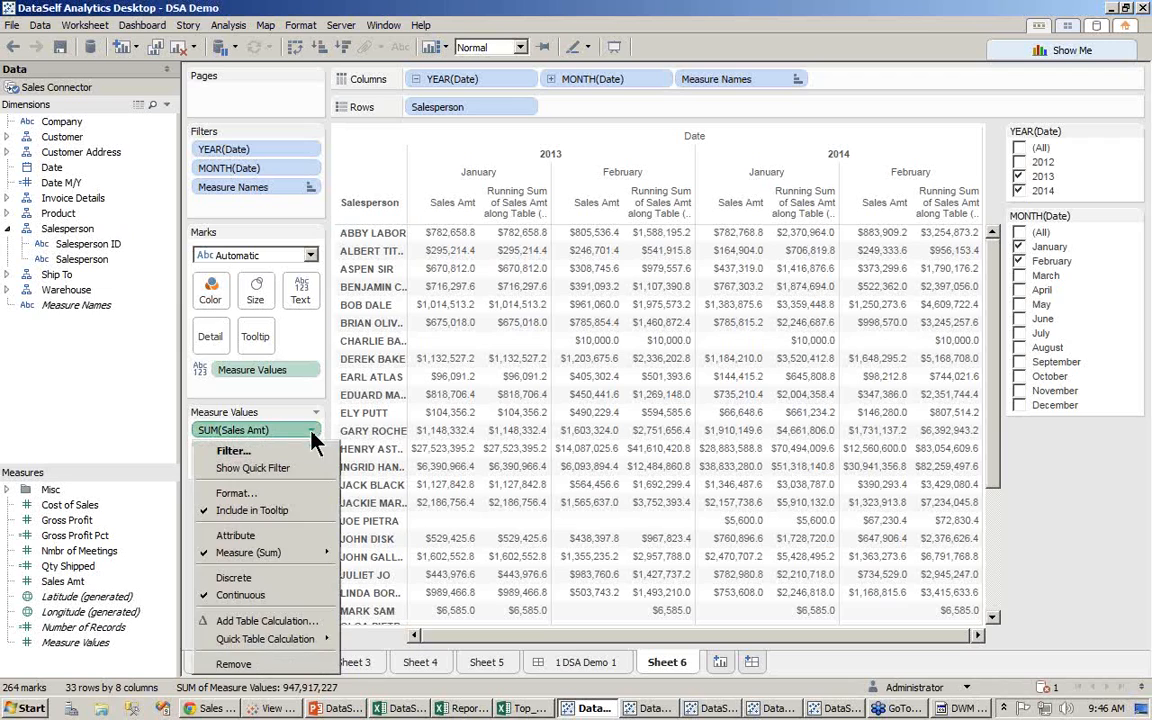
{"action": "mouse_move", "coordinate": [307, 640]}
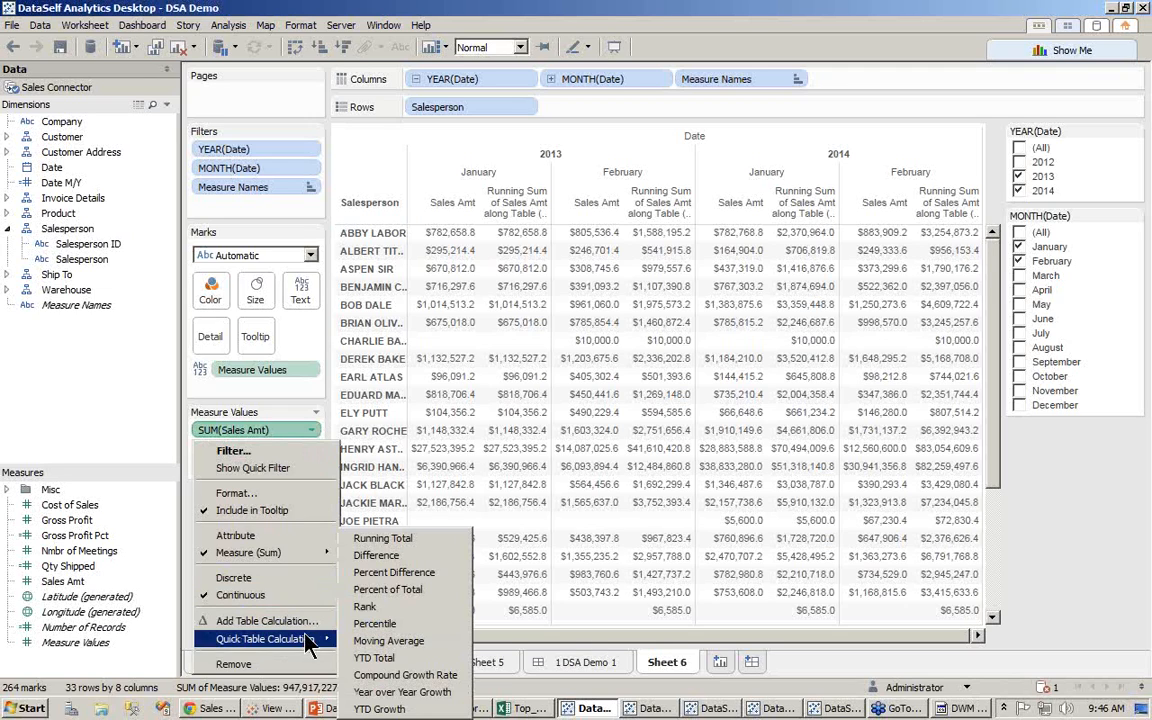
{"action": "left_click", "coordinate": [380, 692]}
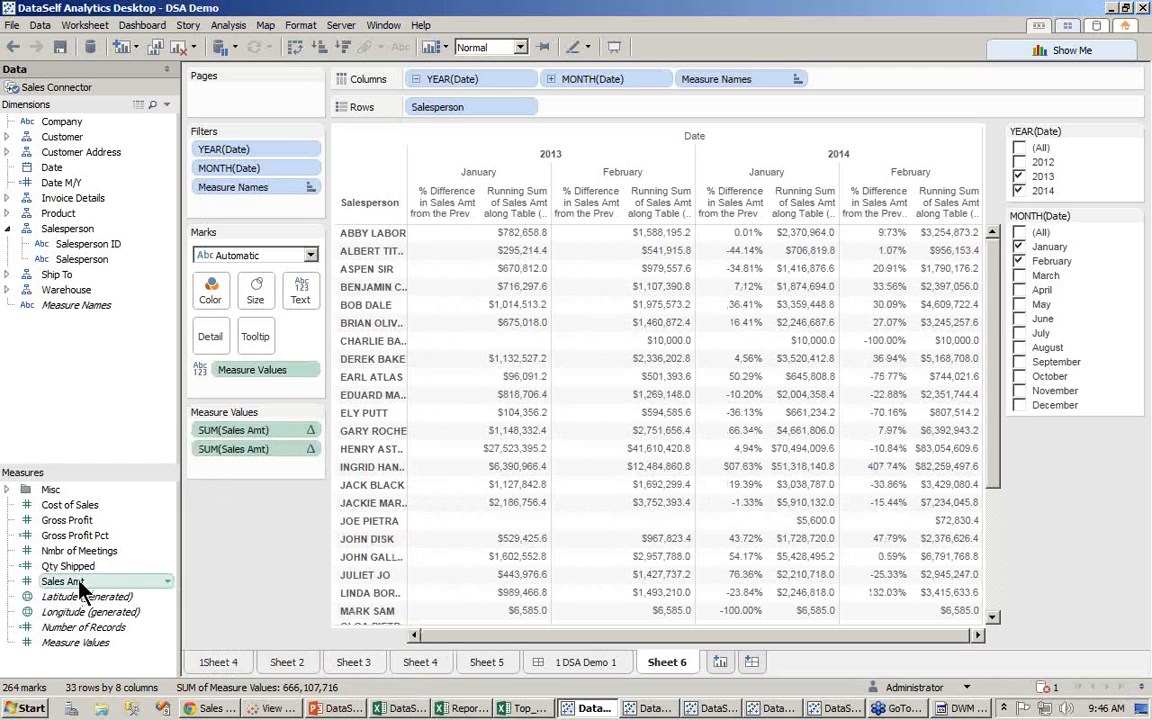
Step: Add Sales Amt again as the first measure value and review the growth percentages in the 2014 columns
{"action": "left_click_drag", "start_coordinate": [78, 581], "coordinate": [240, 426]}
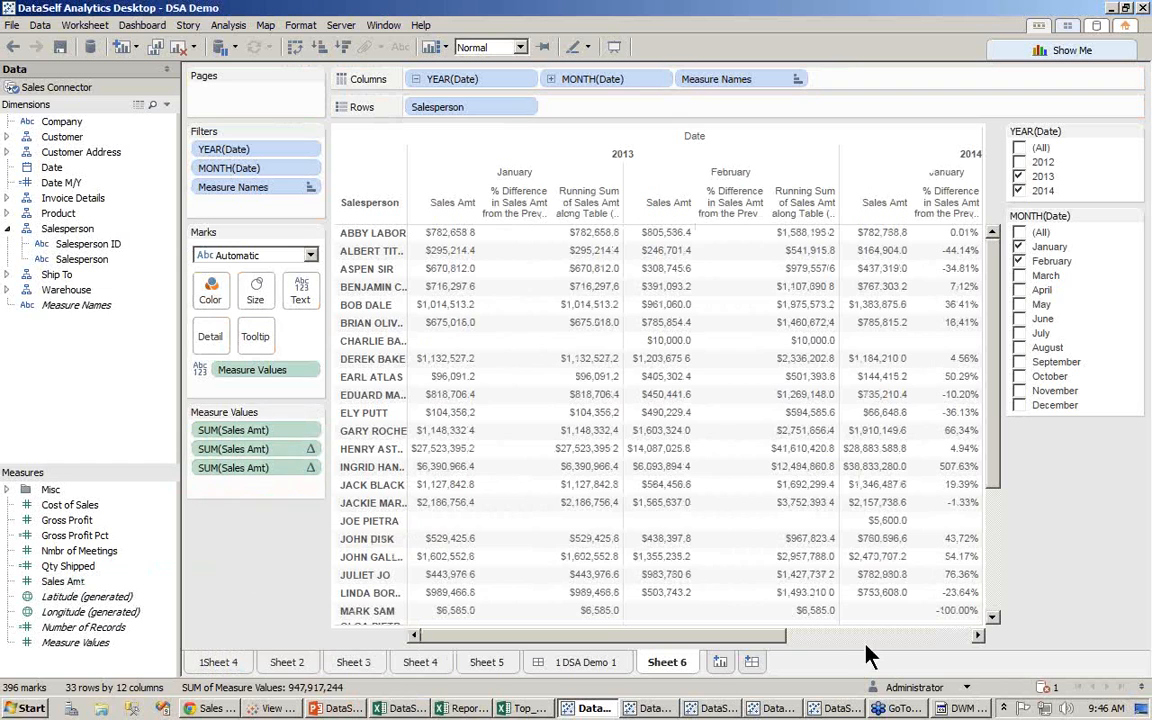
{"action": "left_click_drag", "start_coordinate": [760, 636], "coordinate": [876, 648]}
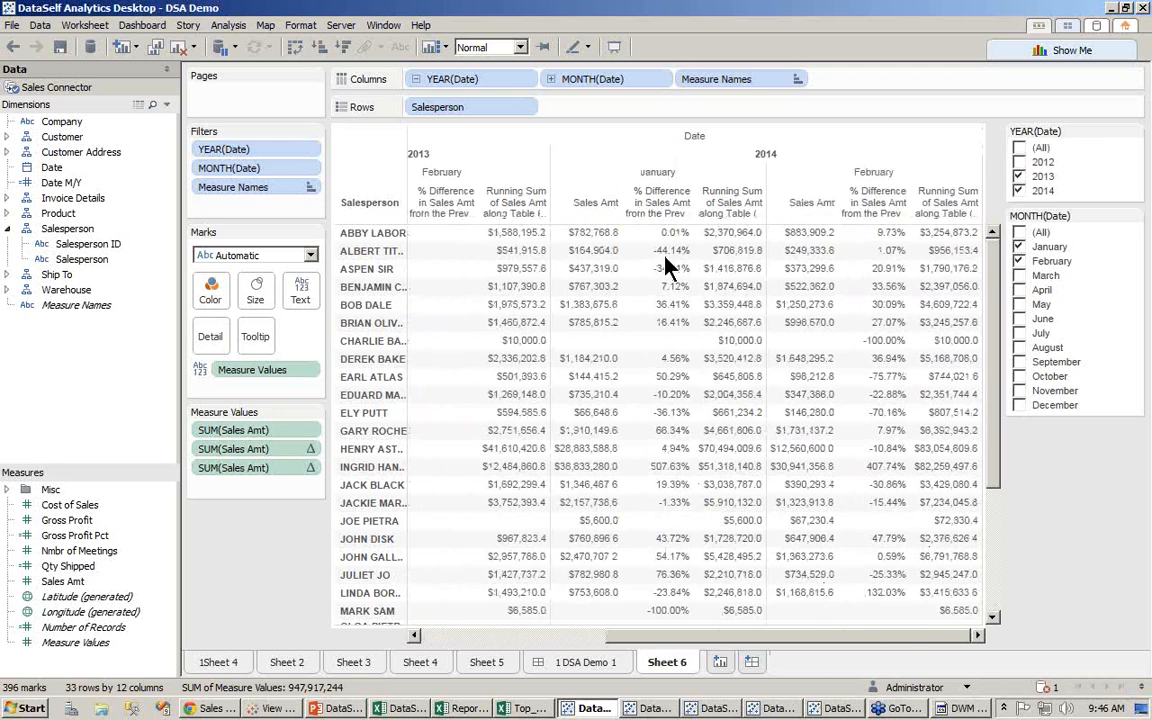
{"action": "mouse_move", "coordinate": [668, 286]}
{"action": "mouse_move", "coordinate": [745, 620]}
Step: Switch to the DataSelf Analytics Demo presentation in PowerPoint, start the slide show from slide 14 and advance to the 5,000+ reports slide
{"action": "left_click", "coordinate": [343, 709]}
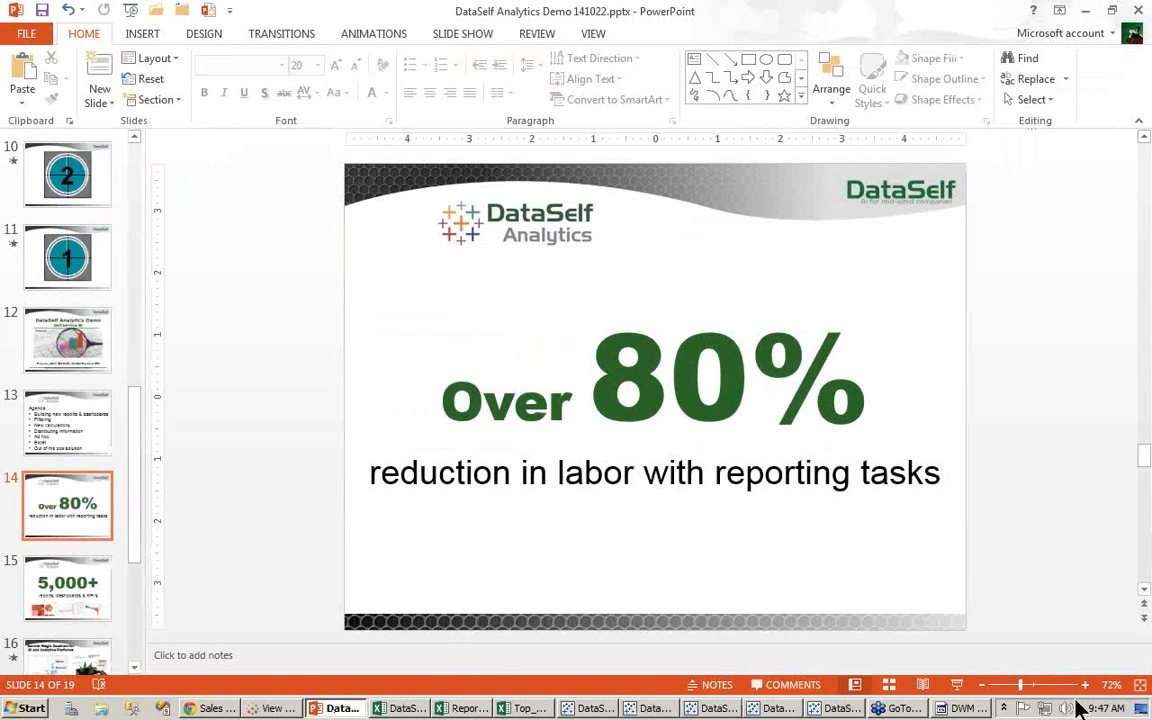
{"action": "left_click", "coordinate": [957, 684]}
{"action": "key", "text": "Right"}
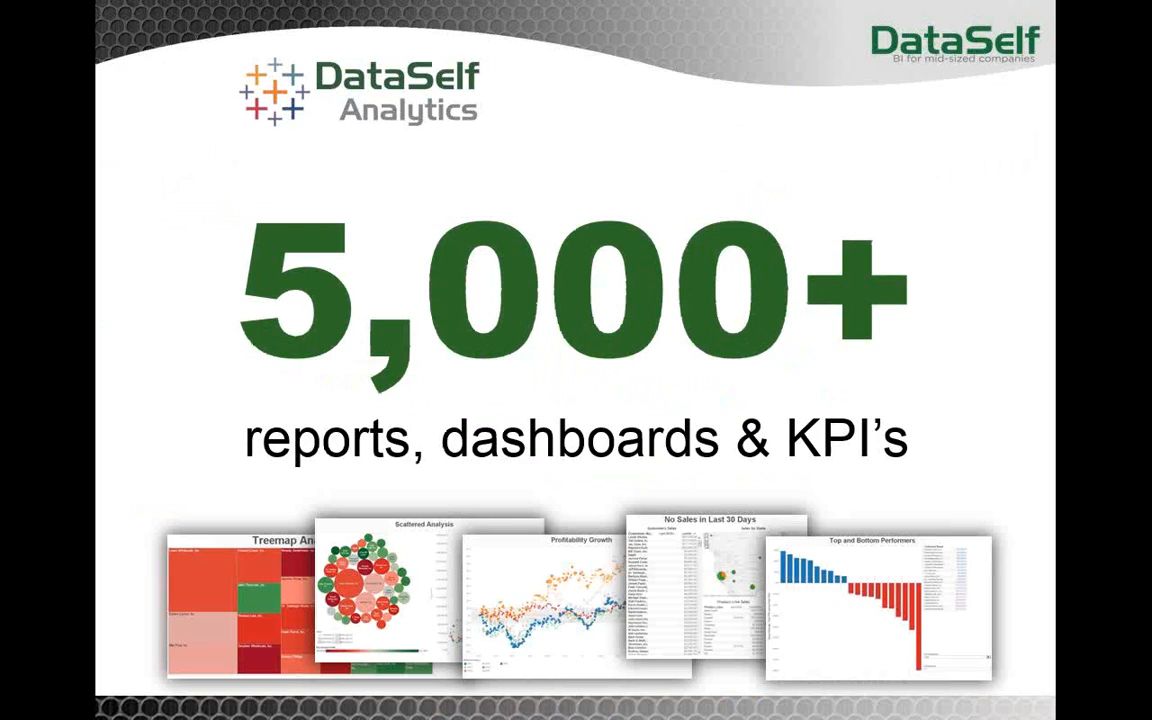